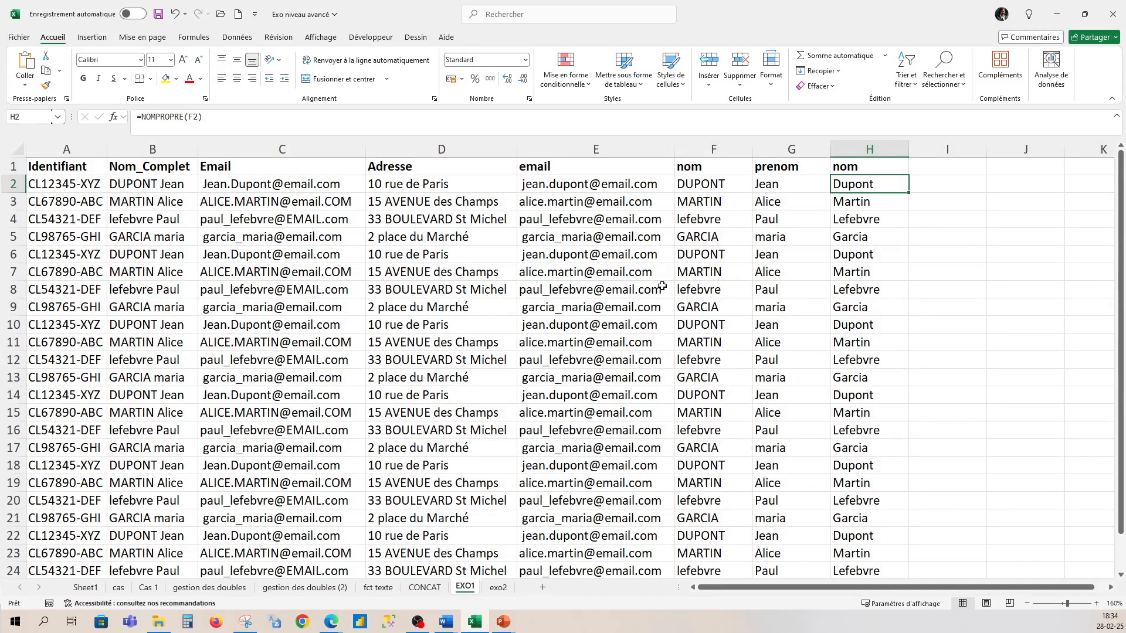
- Review Nom_Complet, the F2 splitting formula, the prenom header and the H2 proper-case formula
{"action": "left_click", "coordinate": [143, 149]}
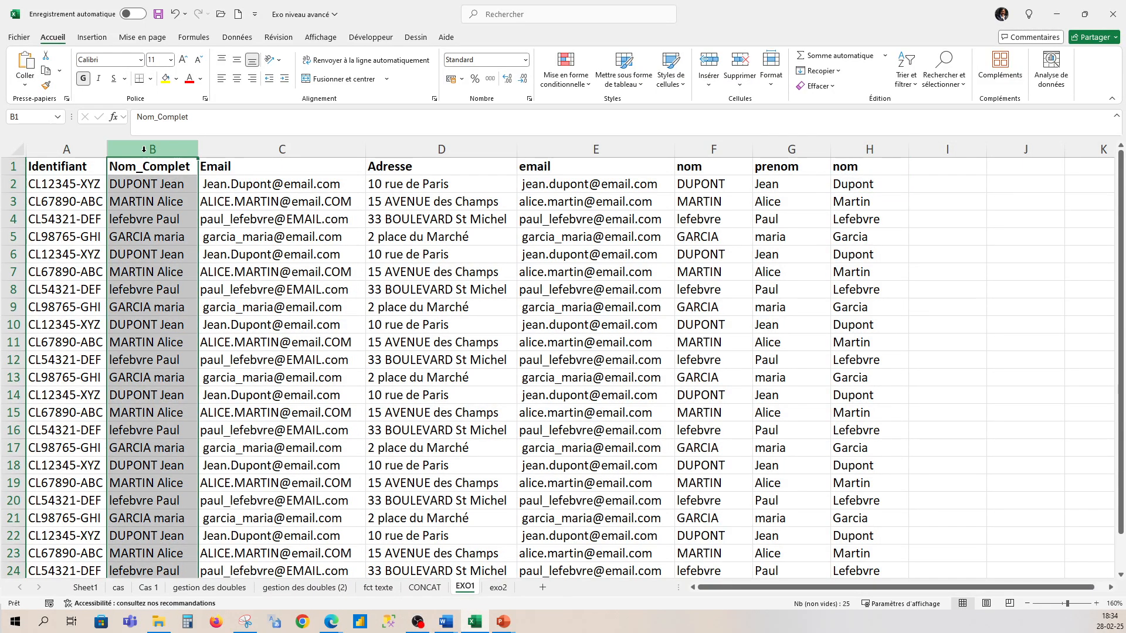
{"action": "left_click", "coordinate": [712, 181]}
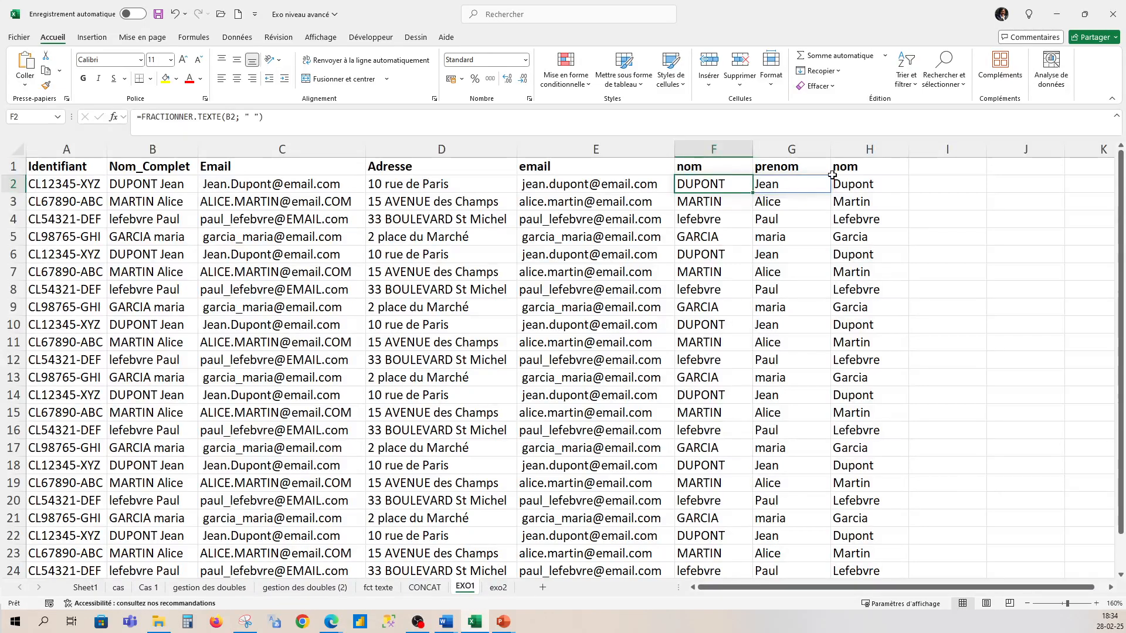
{"action": "left_click", "coordinate": [801, 165]}
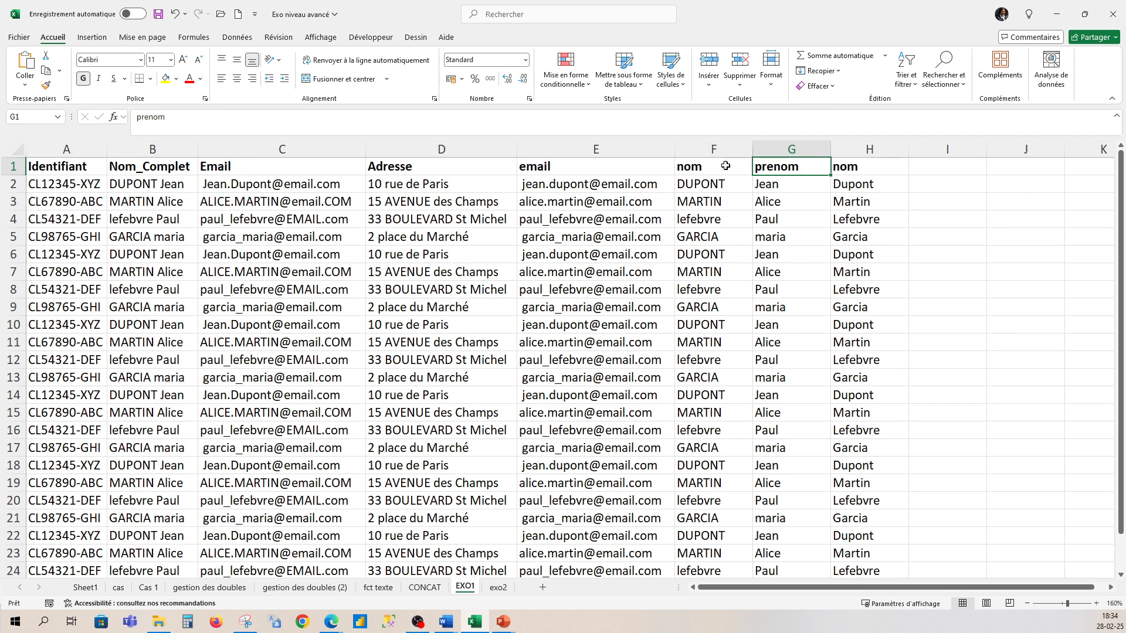
{"action": "left_click", "coordinate": [866, 186]}
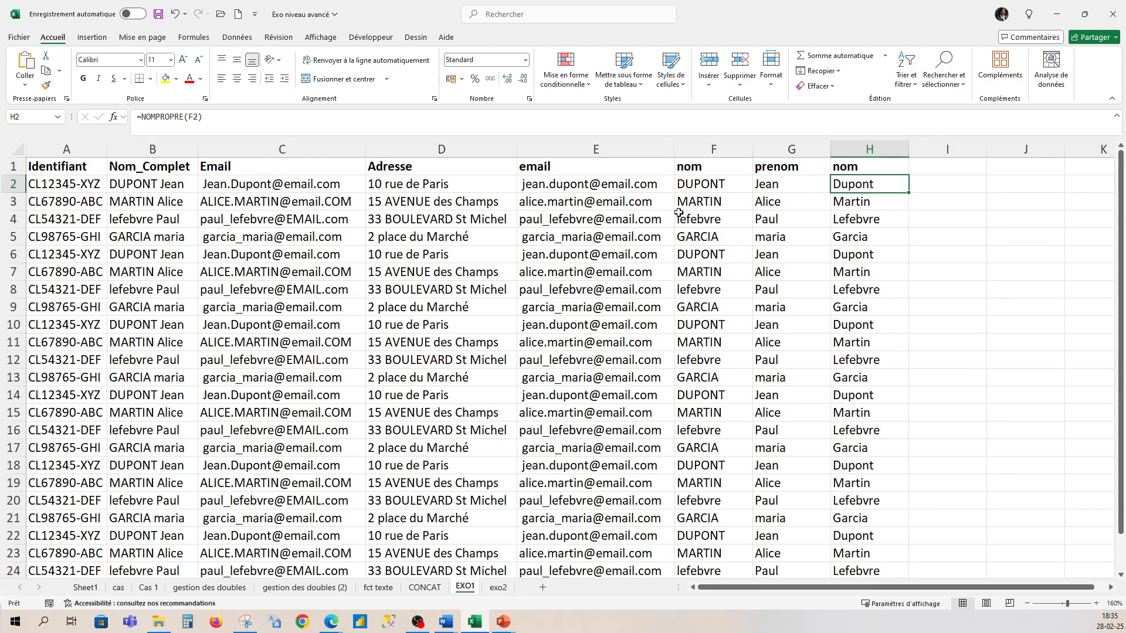
{"action": "left_click", "coordinate": [717, 182]}
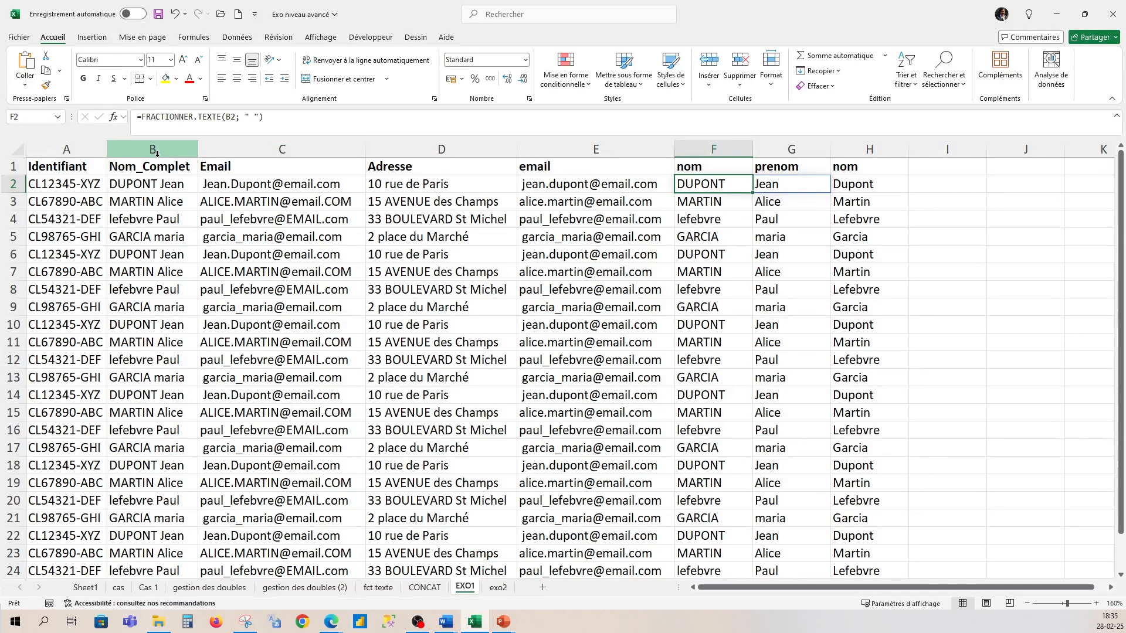
{"action": "left_click", "coordinate": [156, 186]}
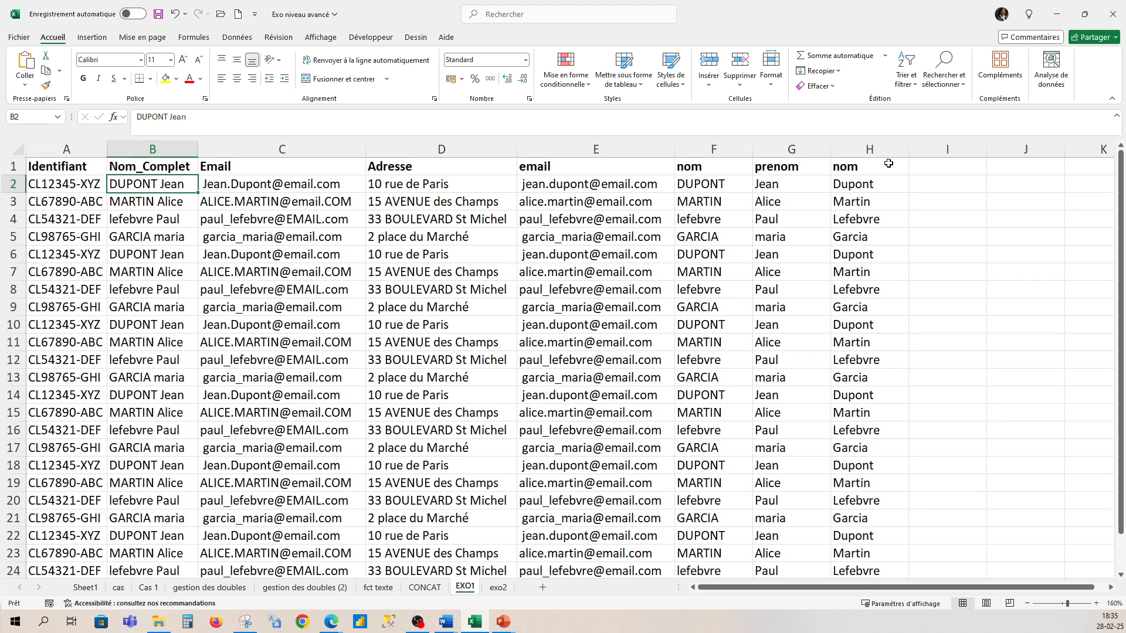
- Head column I with 'nom' and begin =GAUCHE(B2; in I2
{"action": "left_click", "coordinate": [933, 166]}
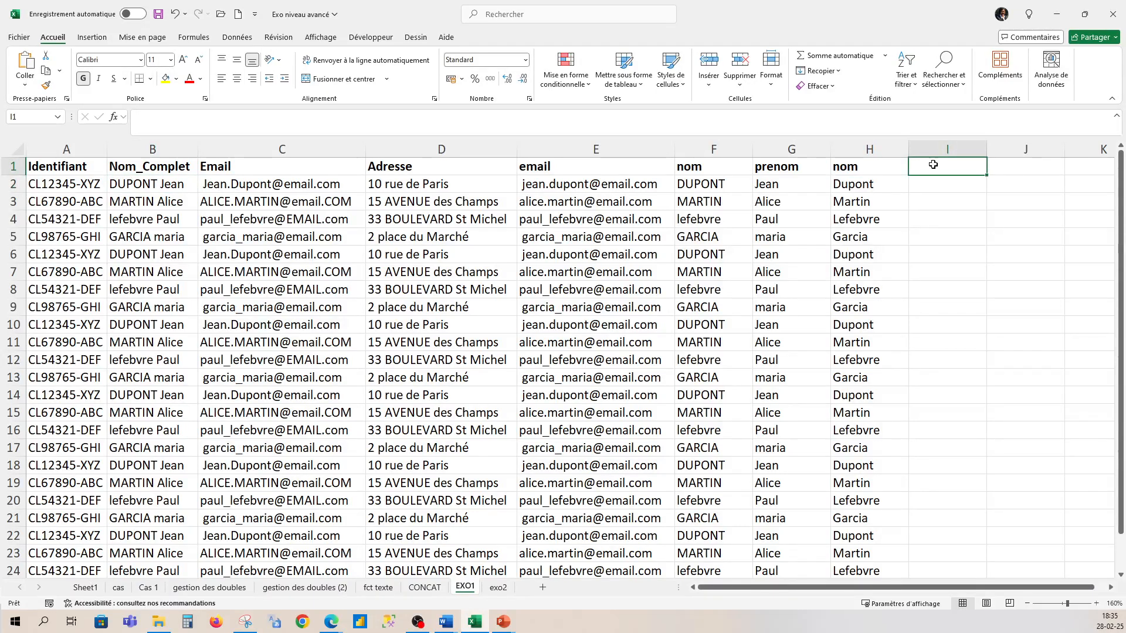
{"action": "type", "text": "nom"}
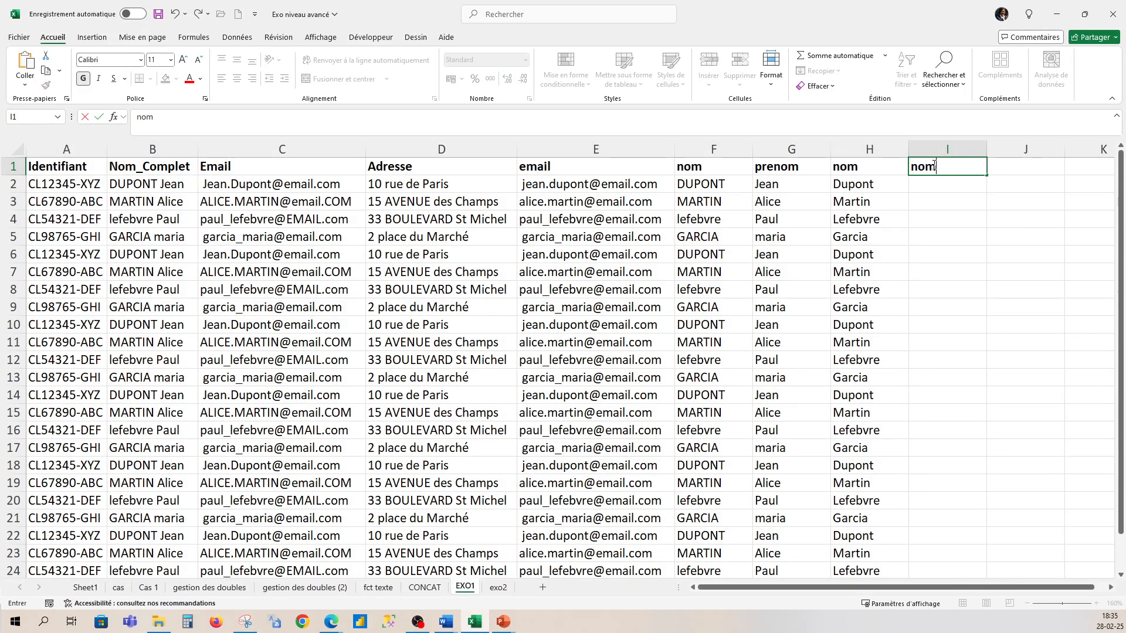
{"action": "left_click", "coordinate": [923, 184]}
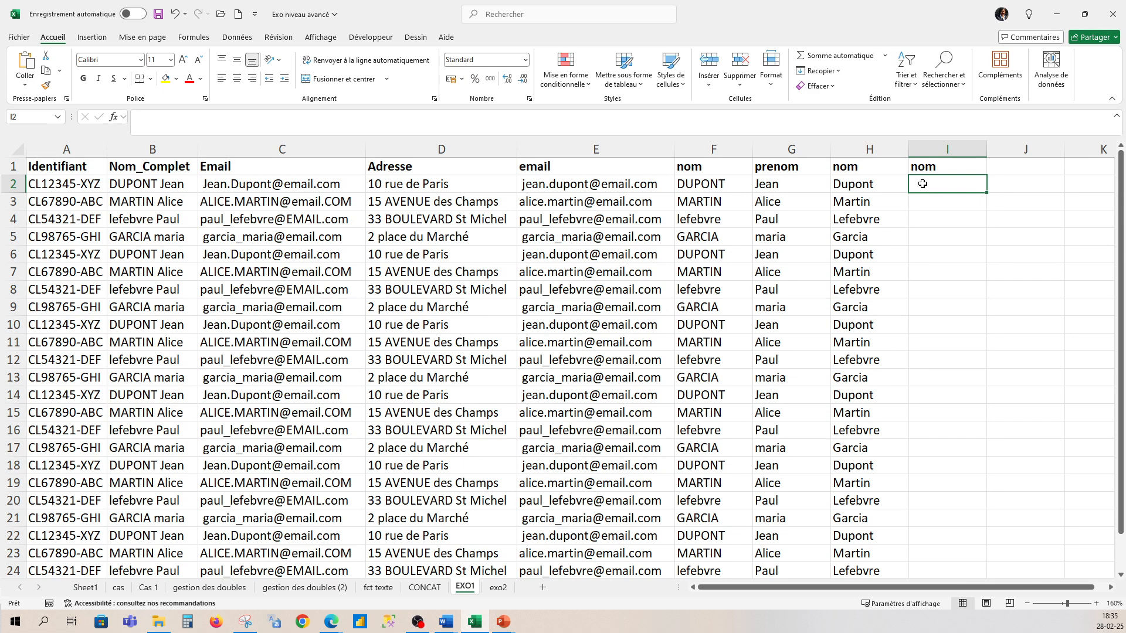
{"action": "type", "text": "=gauch"}
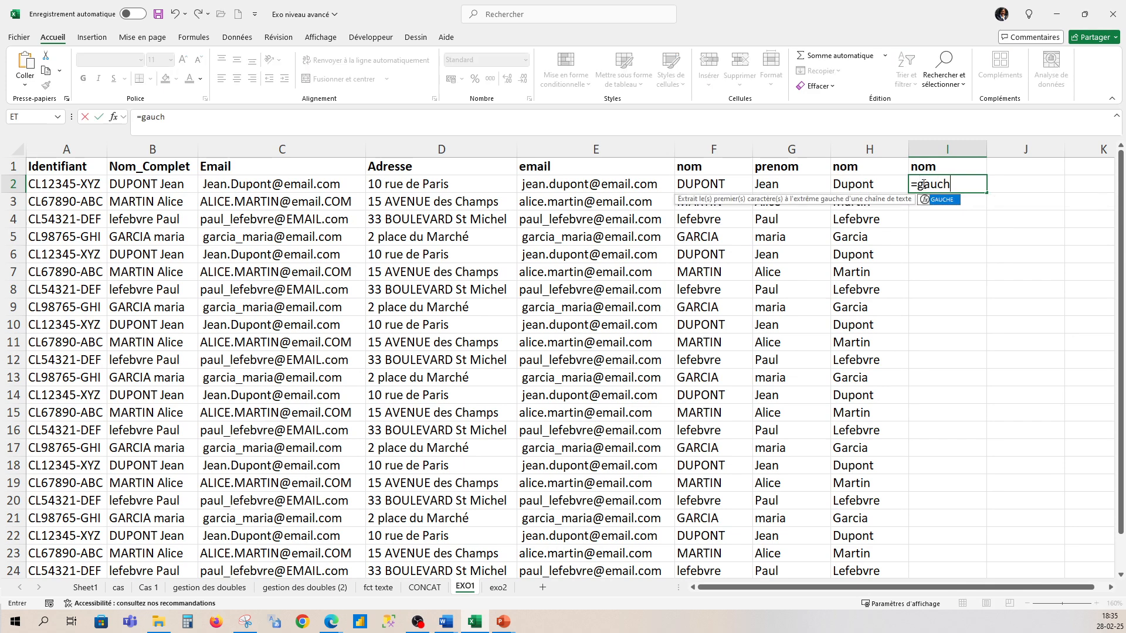
{"action": "type", "text": "e'"}
{"action": "key", "text": "BackSpace"}
{"action": "type", "text": "("}
{"action": "left_click", "coordinate": [163, 185]}
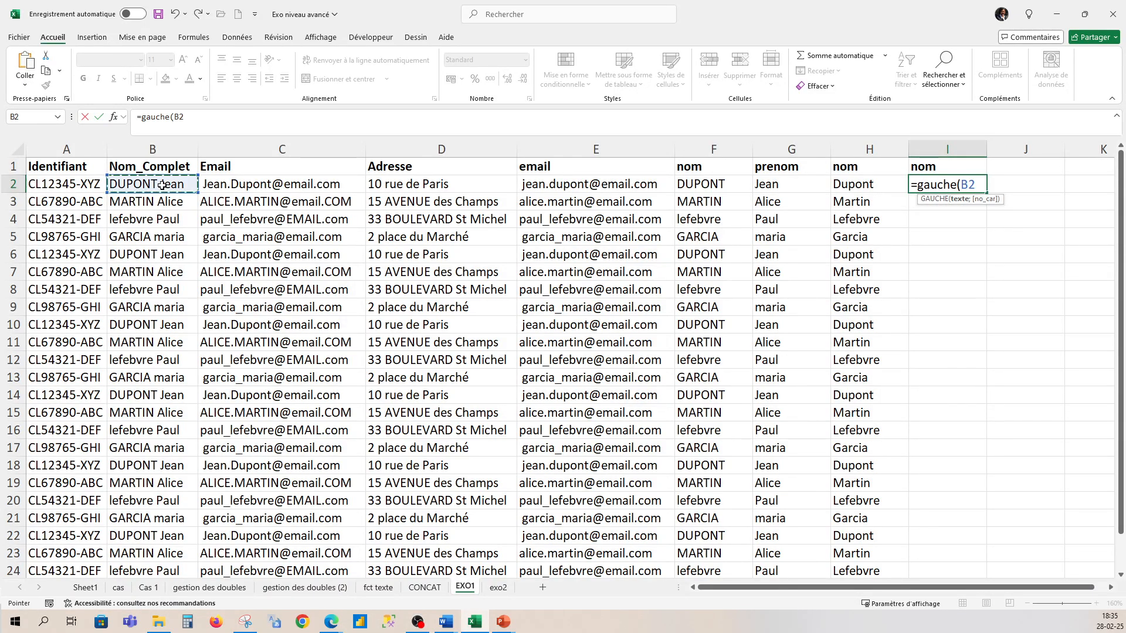
{"action": "type", "text": ";"}
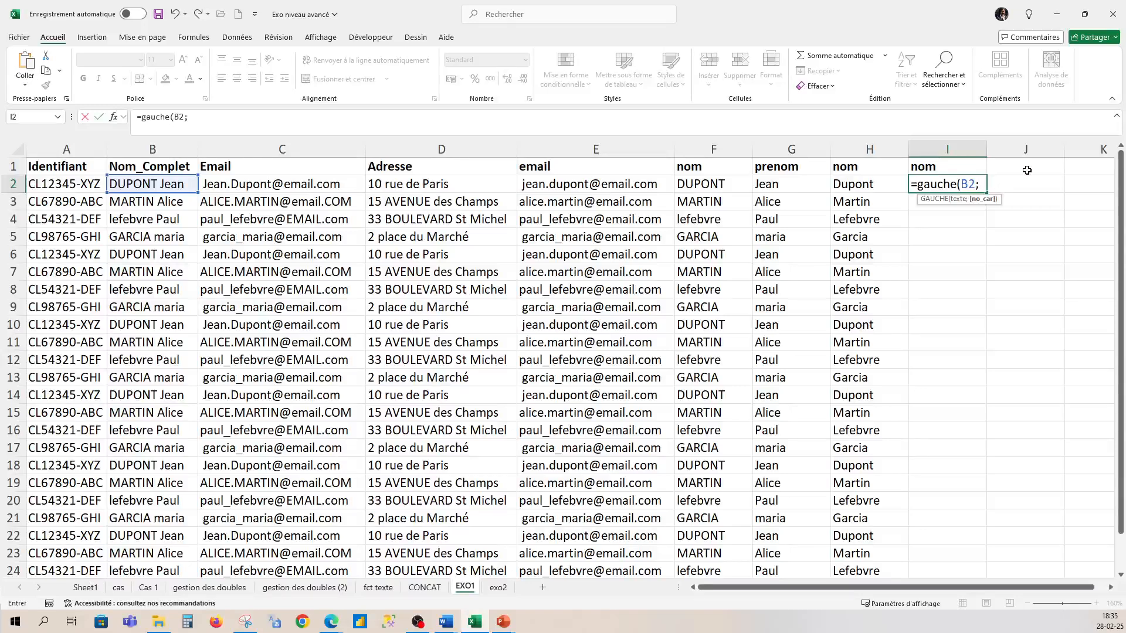
- Finish the I2 formula with CHERCHE(B2;" ") and commit it, triggering Excel's correction prompt
{"action": "type", "text": "cherc"}
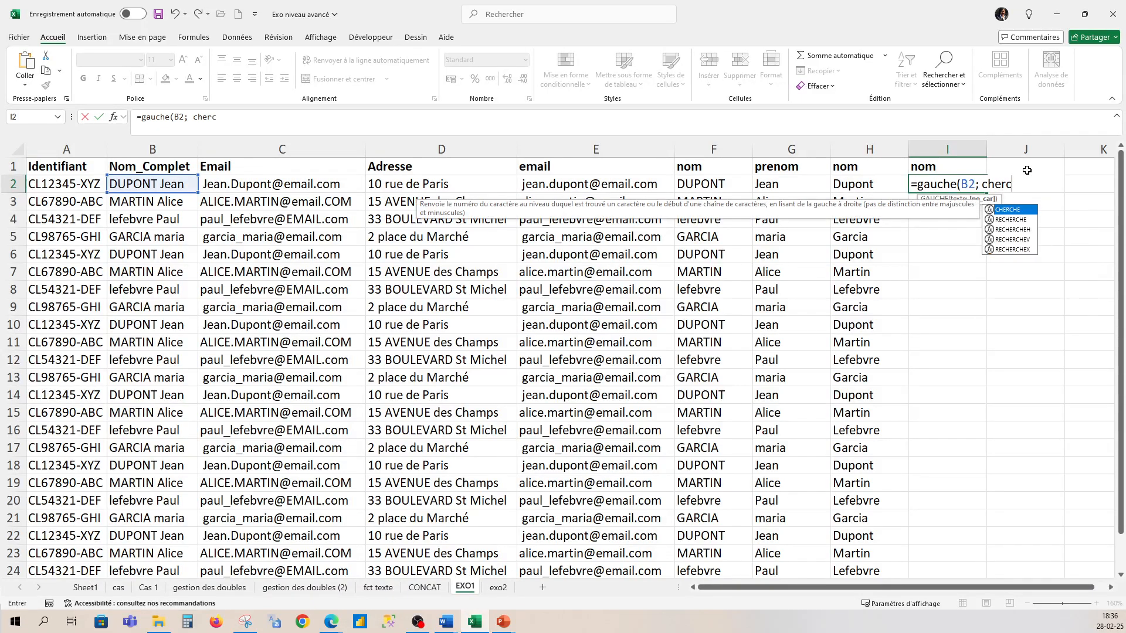
{"action": "type", "text": "he("}
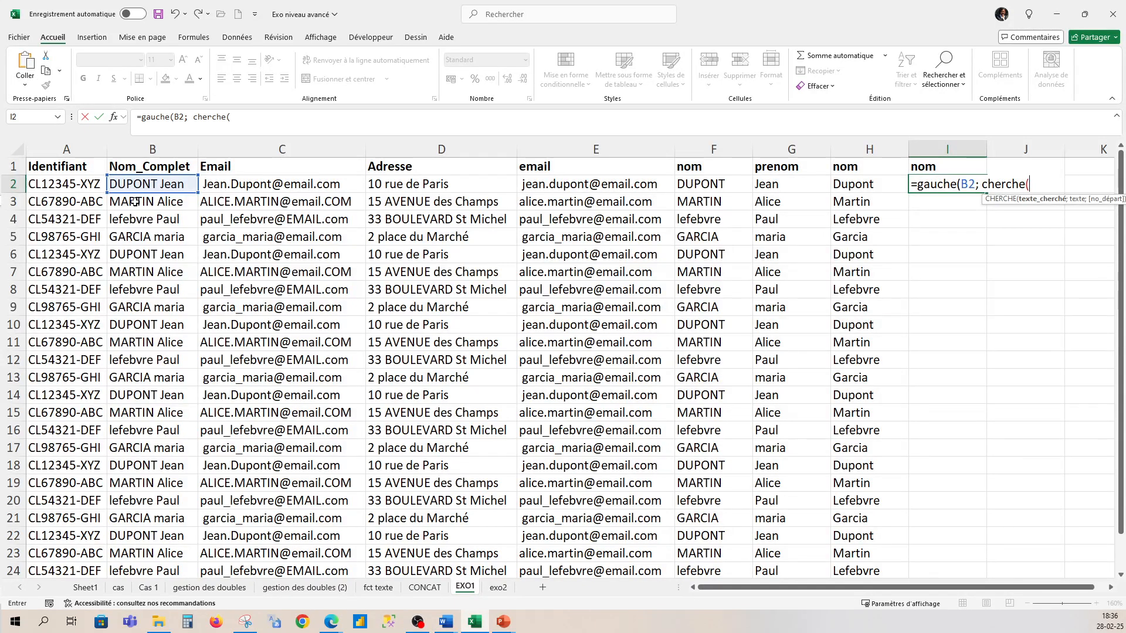
{"action": "left_click", "coordinate": [152, 183]}
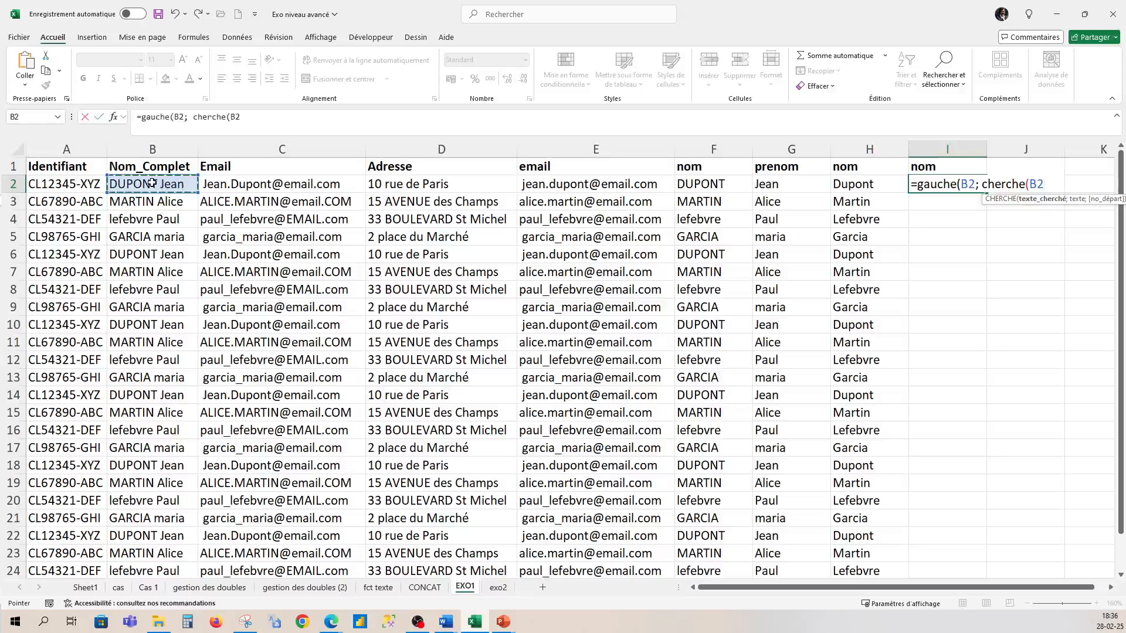
{"action": "type", "text": ";"}
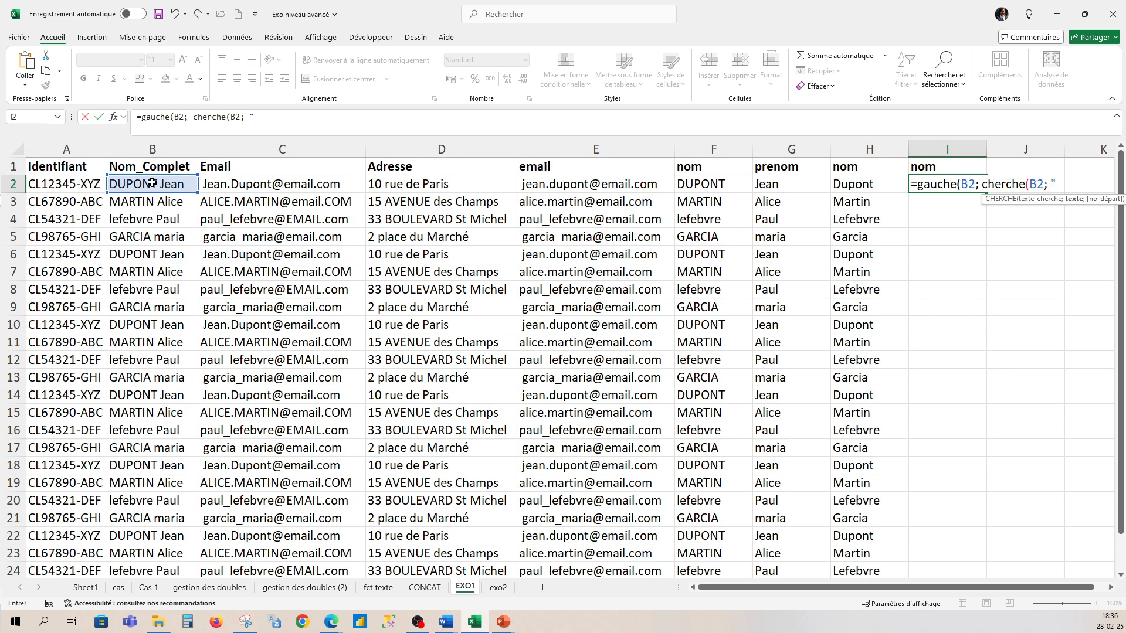
{"action": "type", "text": "\" \""}
{"action": "type", "text": ";"}
{"action": "key", "text": "BackSpace"}
{"action": "type", "text": ")"}
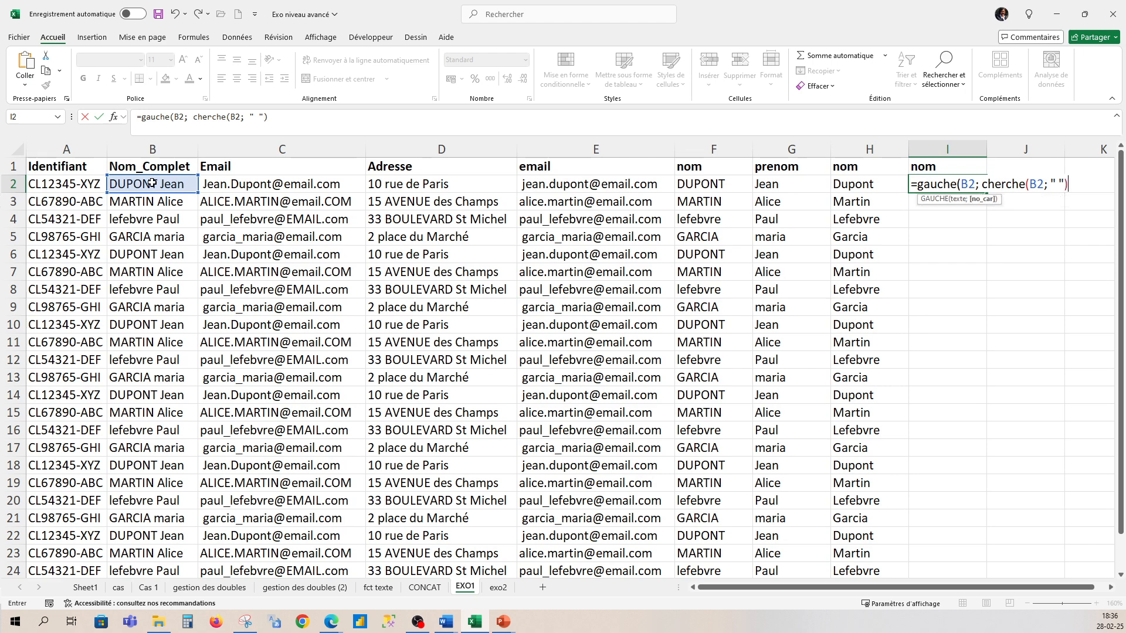
{"action": "key", "text": "Return"}
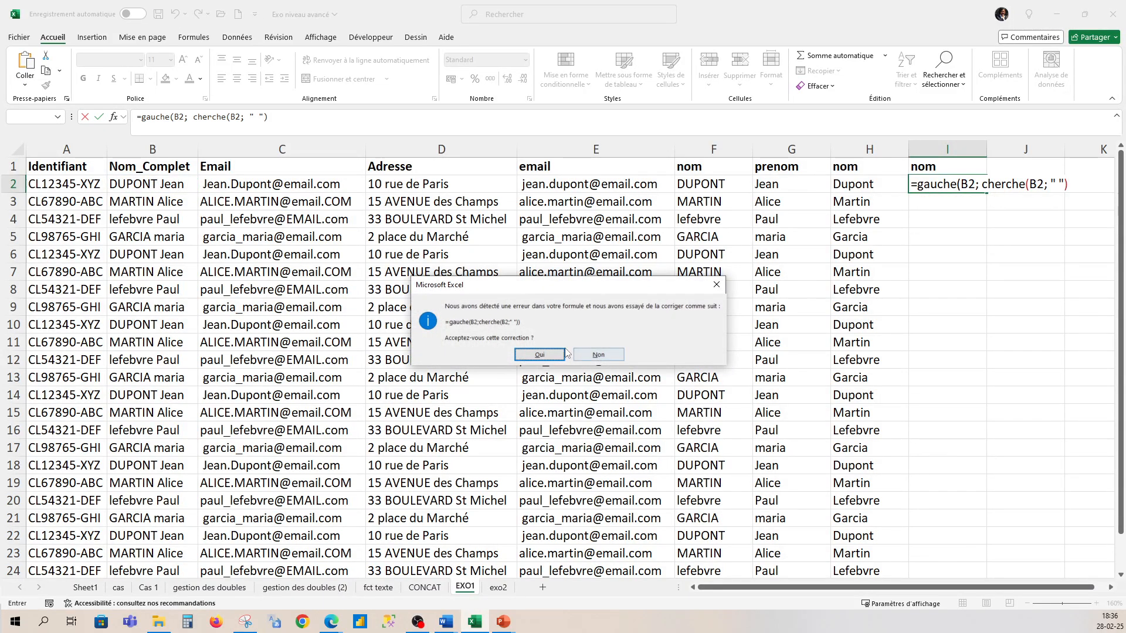
- Accept Excel's correction and strip the wrong arguments out of CHERCHE in the formula bar
{"action": "left_click", "coordinate": [540, 355]}
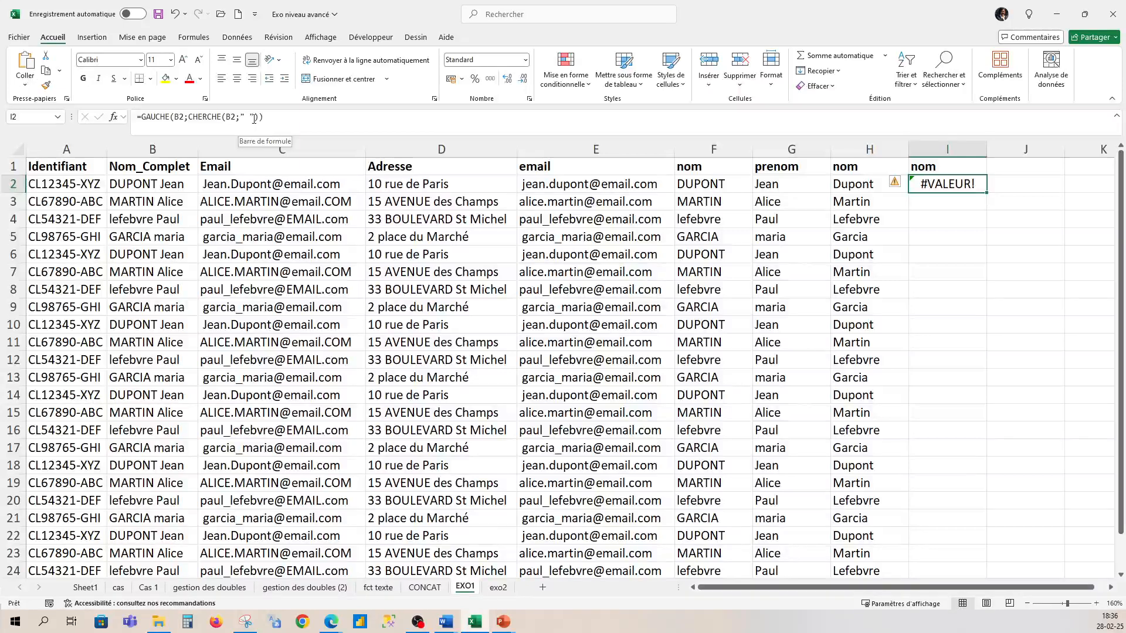
{"action": "left_click_drag", "start_coordinate": [254, 119], "coordinate": [230, 118]}
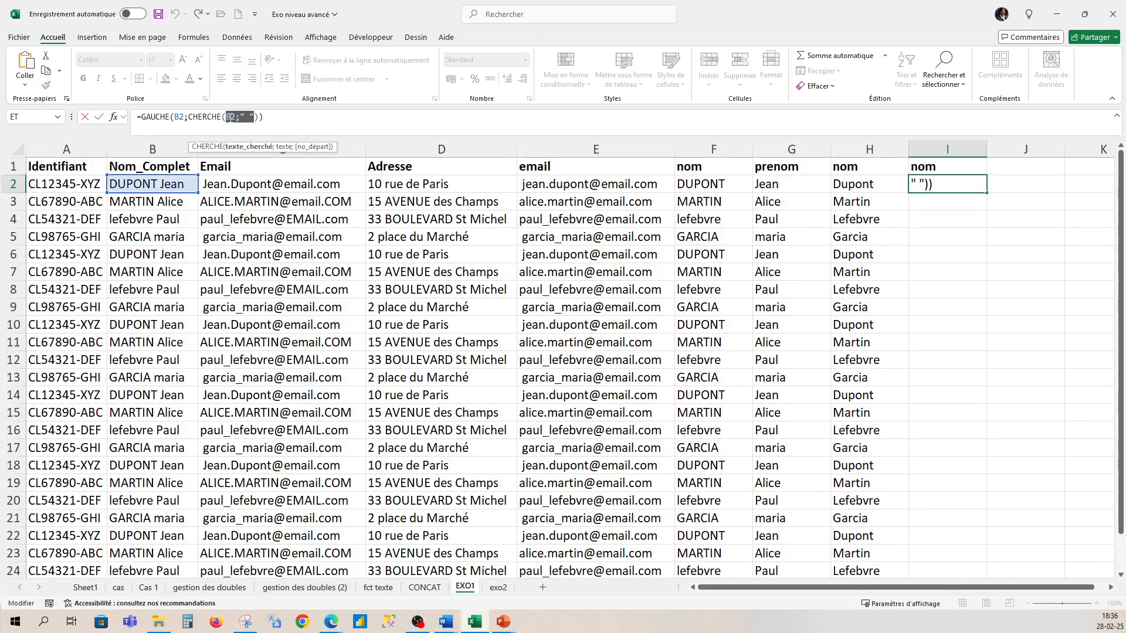
{"action": "key", "text": "BackSpace"}
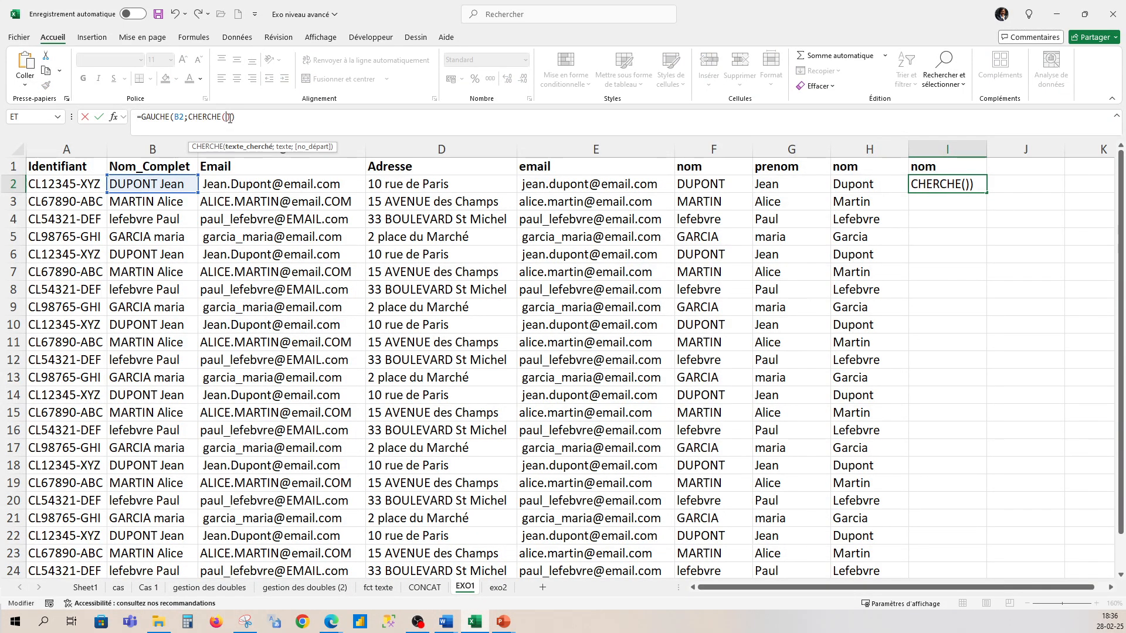
{"action": "left_click_drag", "start_coordinate": [247, 125], "coordinate": [226, 125]}
{"action": "left_click", "coordinate": [231, 119]}
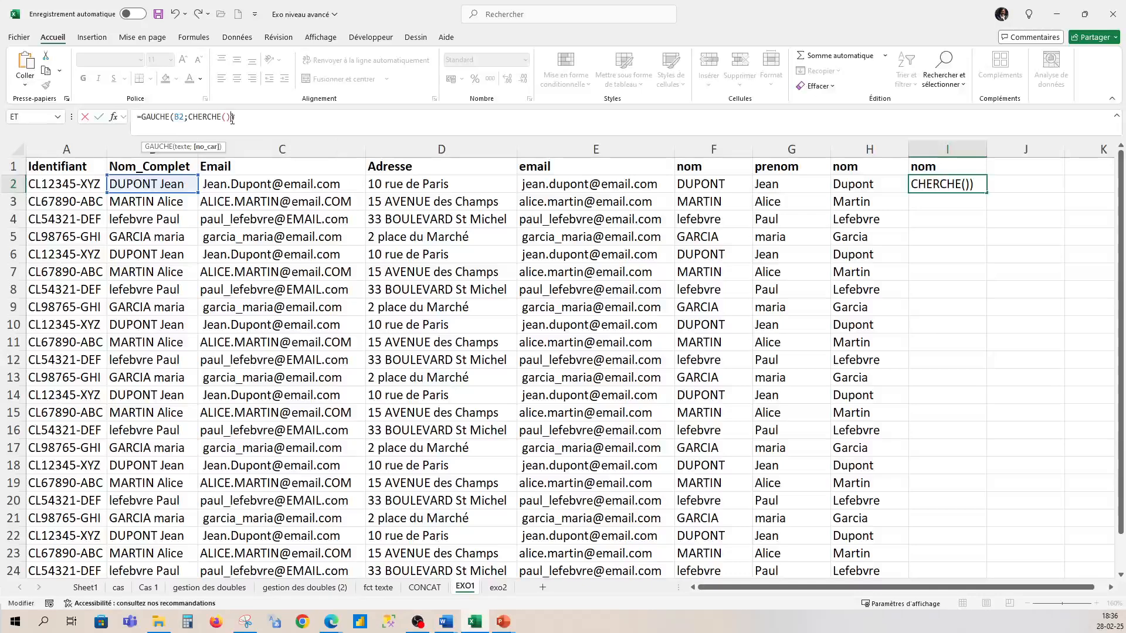
{"action": "key", "text": "BackSpace"}
{"action": "key", "text": "BackSpace"}
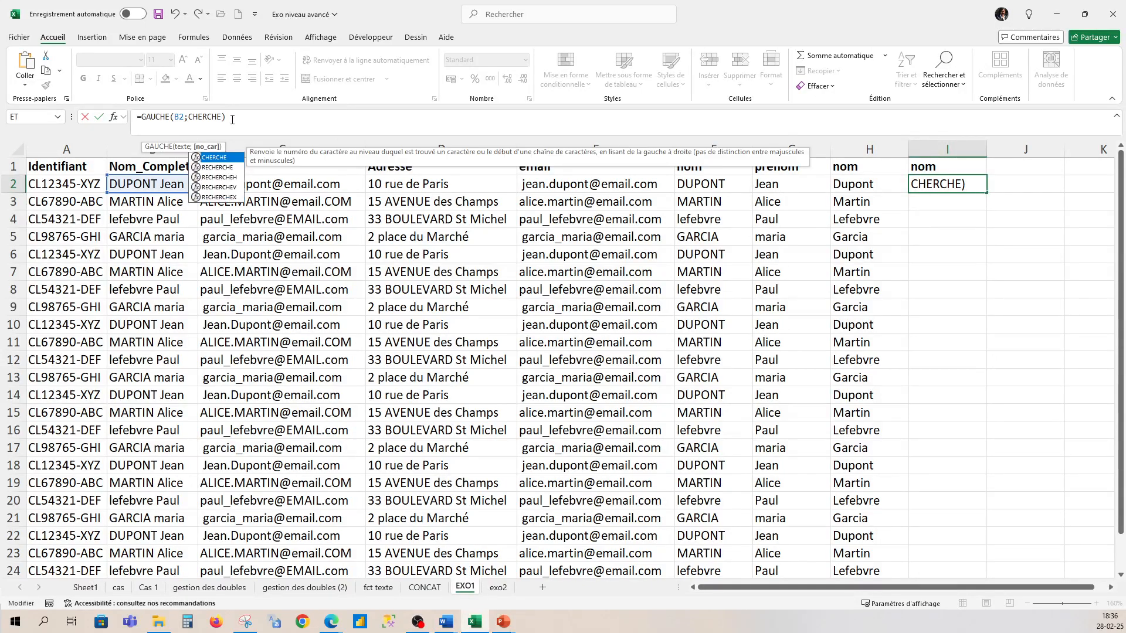
{"action": "type", "text": "("}
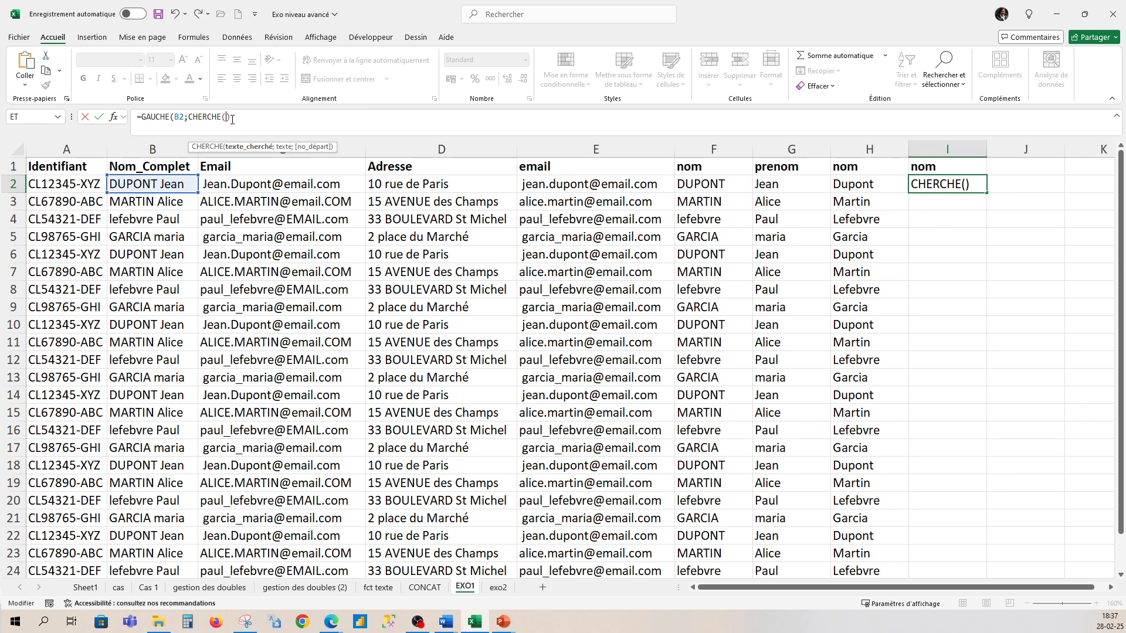
- Erase the faulty I2 formula and restart it with =gauche(
{"action": "key", "text": "BackSpace"}
{"action": "key", "text": "BackSpace"}
{"action": "key", "text": "BackSpace"}
{"action": "key", "text": "BackSpace"}
{"action": "key", "text": "BackSpace"}
{"action": "key", "text": "BackSpace"}
{"action": "key", "text": "BackSpace"}
{"action": "key", "text": "BackSpace"}
{"action": "key", "text": "BackSpace"}
{"action": "key", "text": "BackSpace"}
{"action": "key", "text": "BackSpace"}
{"action": "key", "text": "BackSpace"}
{"action": "key", "text": "BackSpace"}
{"action": "key", "text": "BackSpace"}
{"action": "key", "text": "BackSpace"}
{"action": "key", "text": "BackSpace"}
{"action": "key", "text": "BackSpace"}
{"action": "key", "text": "BackSpace"}
{"action": "key", "text": "BackSpace"}
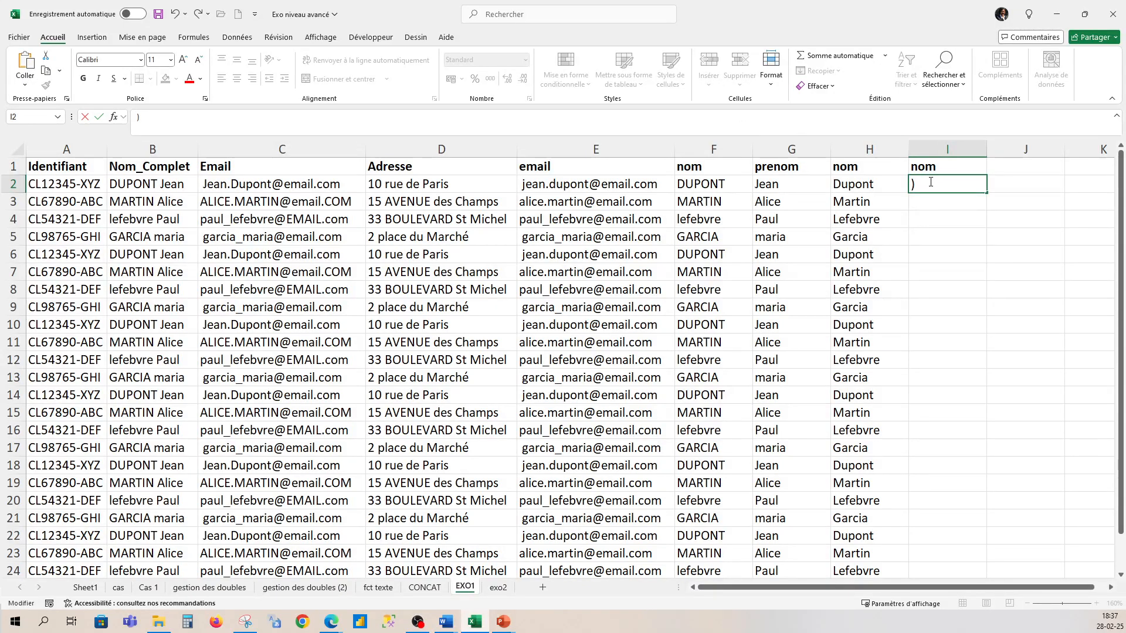
{"action": "key", "text": "Delete"}
{"action": "type", "text": "="}
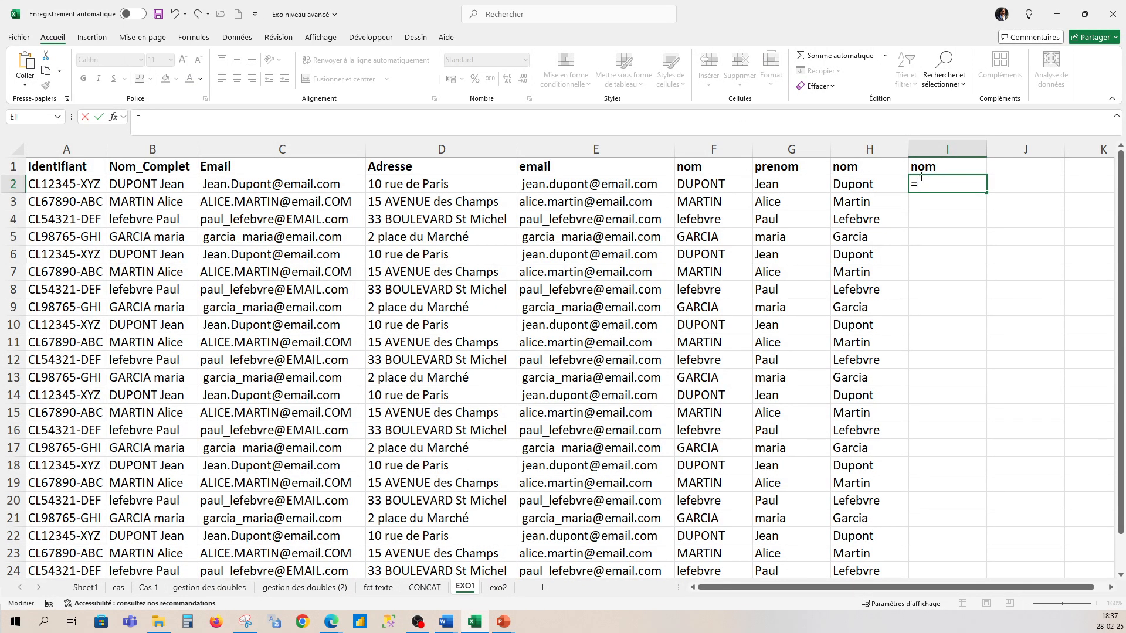
{"action": "type", "text": "gauche("}
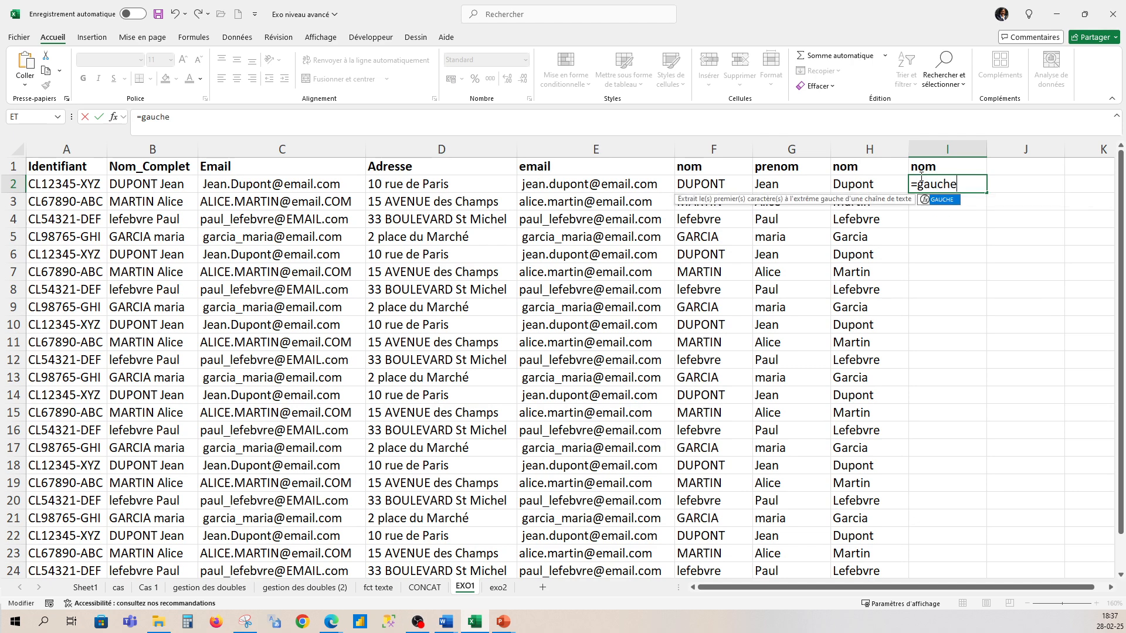
- Complete I2 as =GAUCHE(B2; TROUVE(" "; B2)) to extract the surname
{"action": "left_click", "coordinate": [131, 184]}
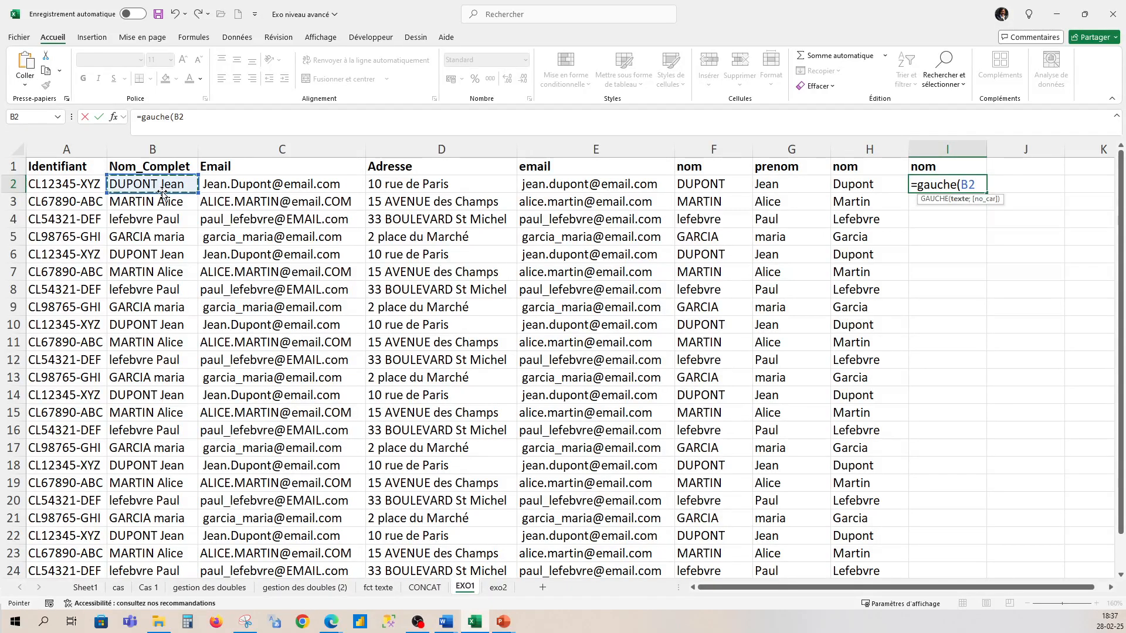
{"action": "type", "text": ";"}
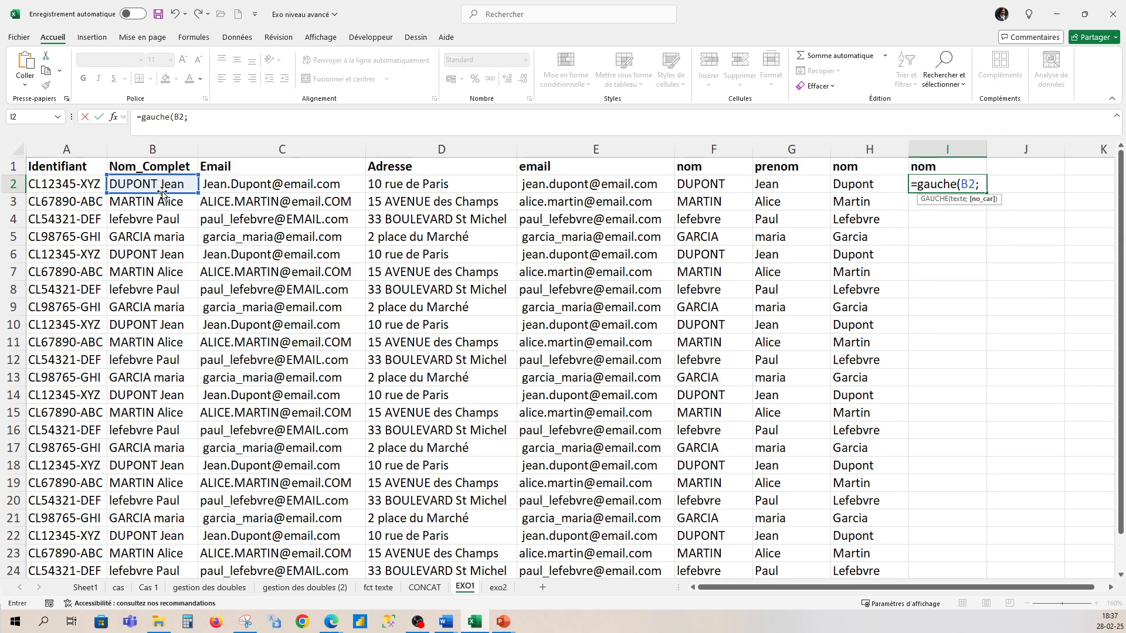
{"action": "type", "text": " trouve"}
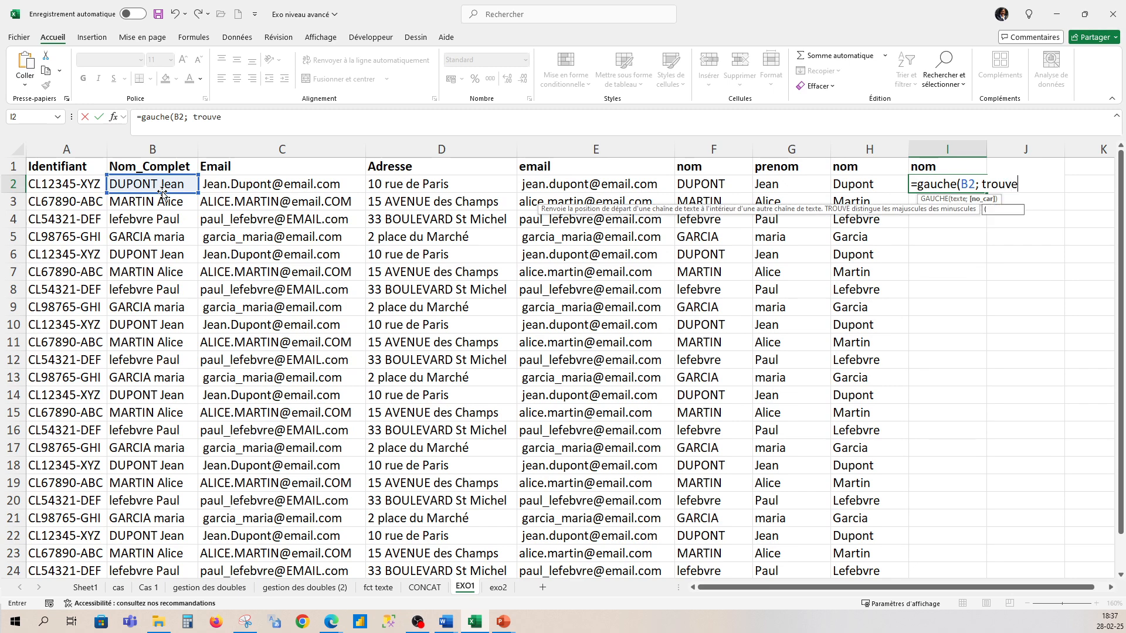
{"action": "type", "text": "("}
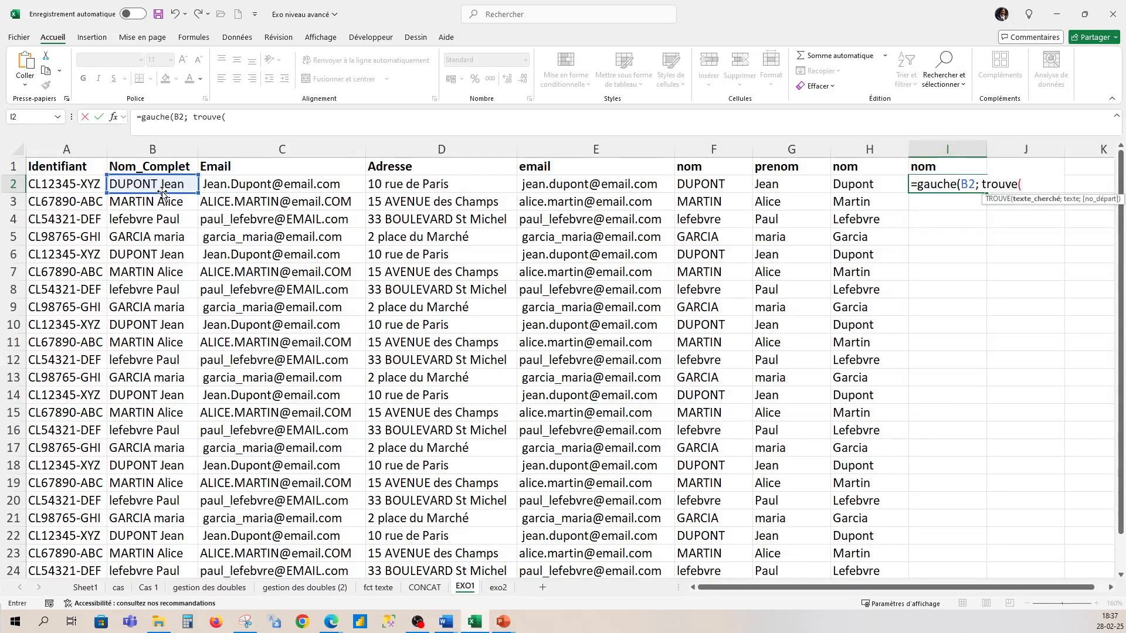
{"action": "type", "text": "\" \";"}
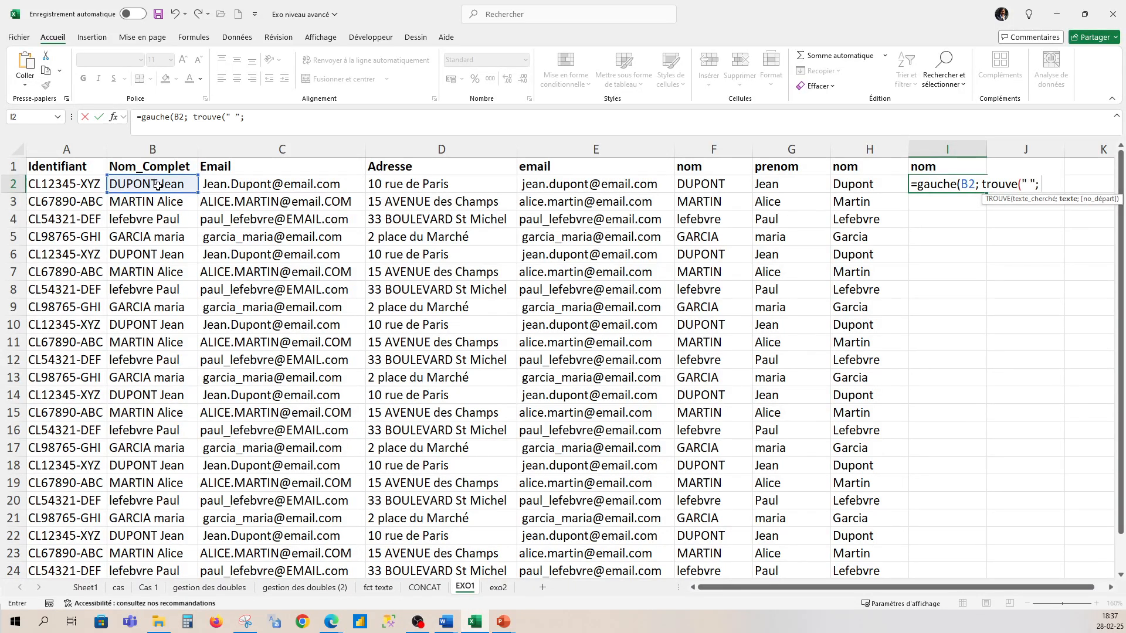
{"action": "left_click", "coordinate": [156, 186]}
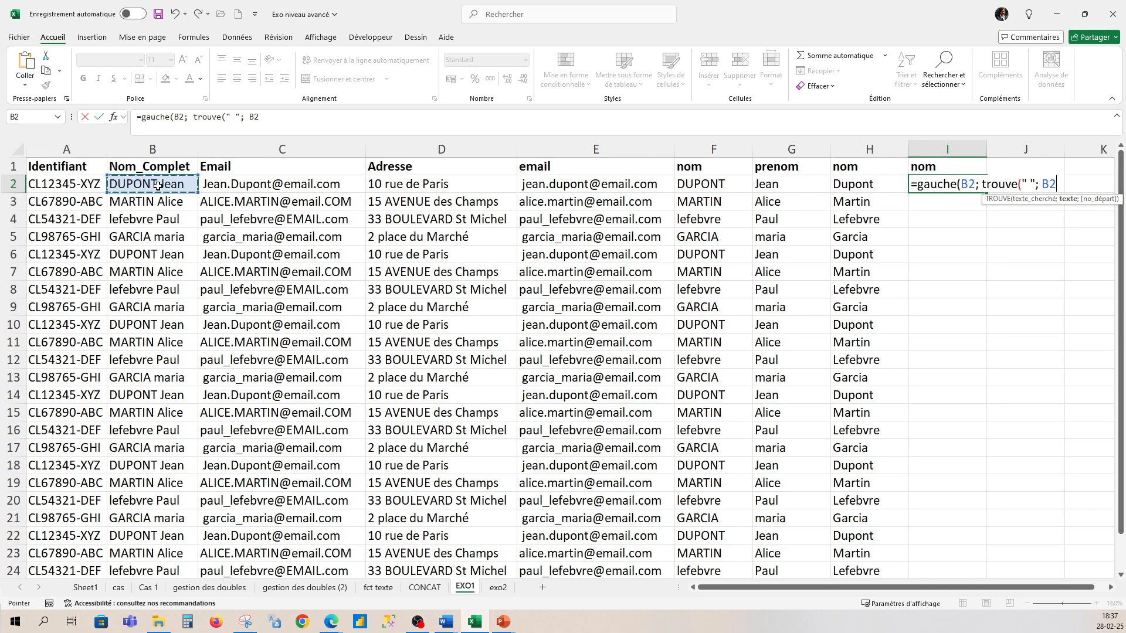
{"action": "type", "text": "))"}
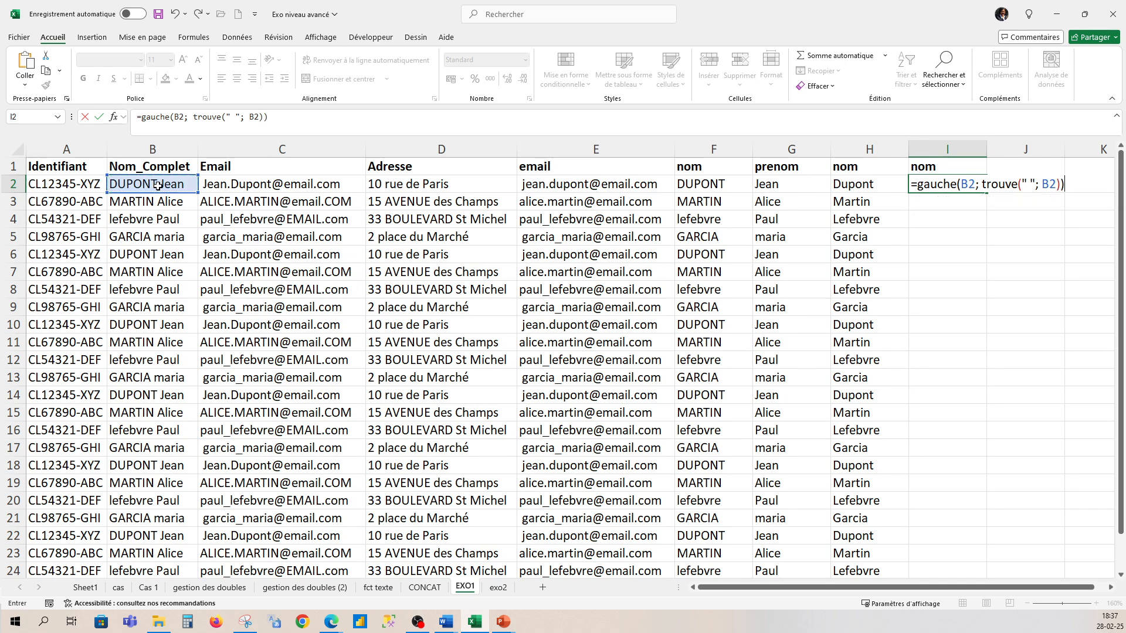
{"action": "key", "text": "Return"}
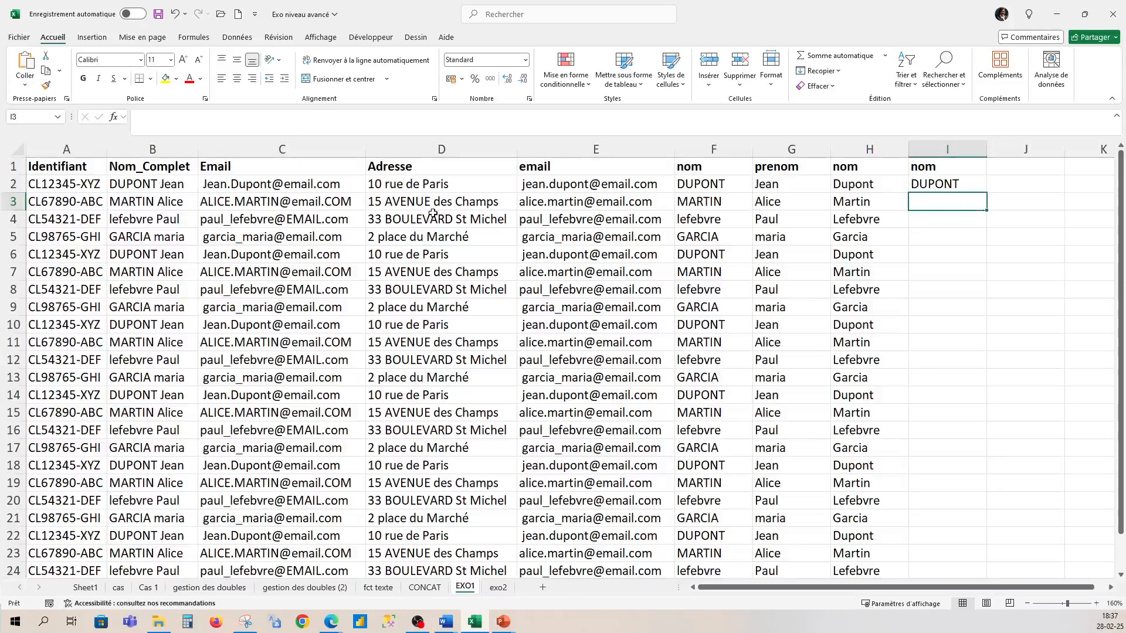
- Copy the surname formula down column I and start a GAUCHE formula in J2
{"action": "left_click", "coordinate": [912, 185]}
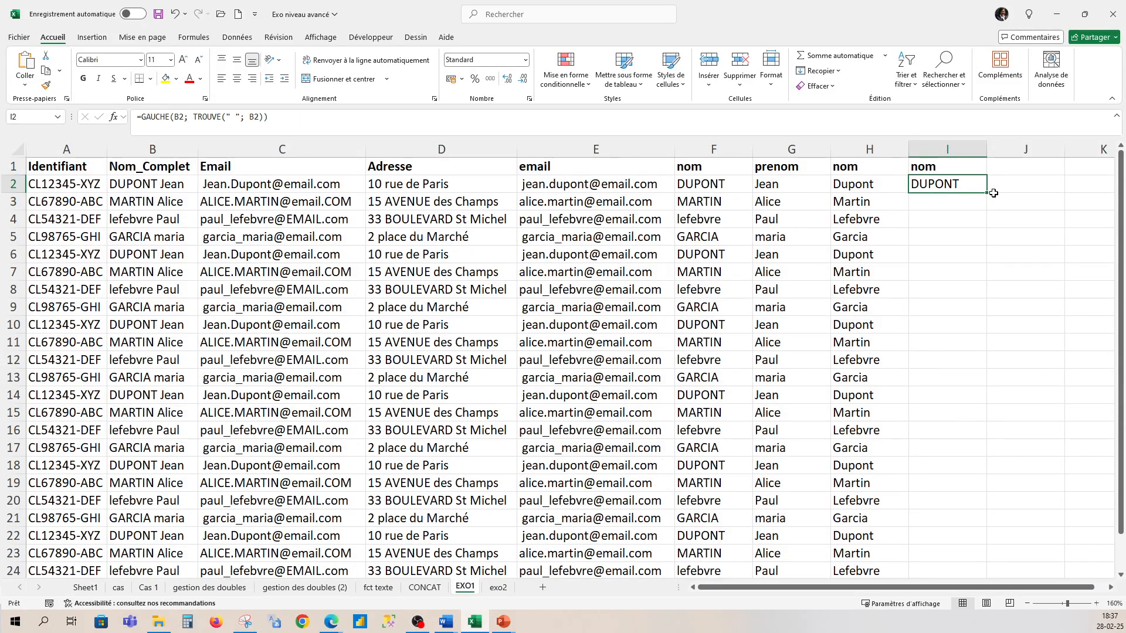
{"action": "double_click", "coordinate": [987, 194]}
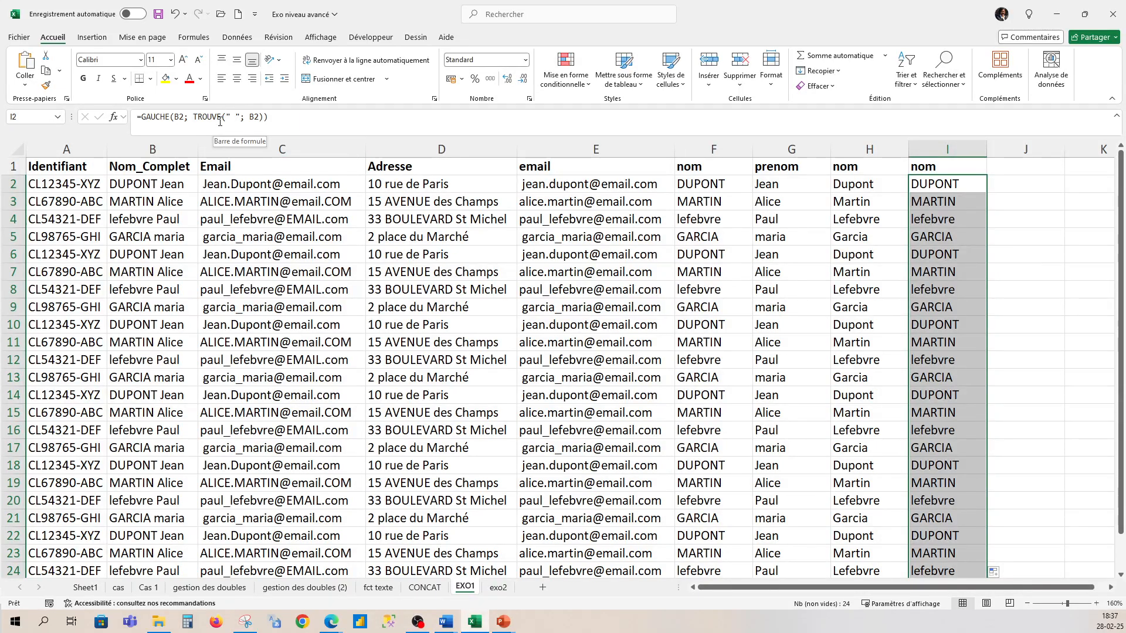
{"action": "left_click", "coordinate": [1018, 184]}
{"action": "type", "text": "="}
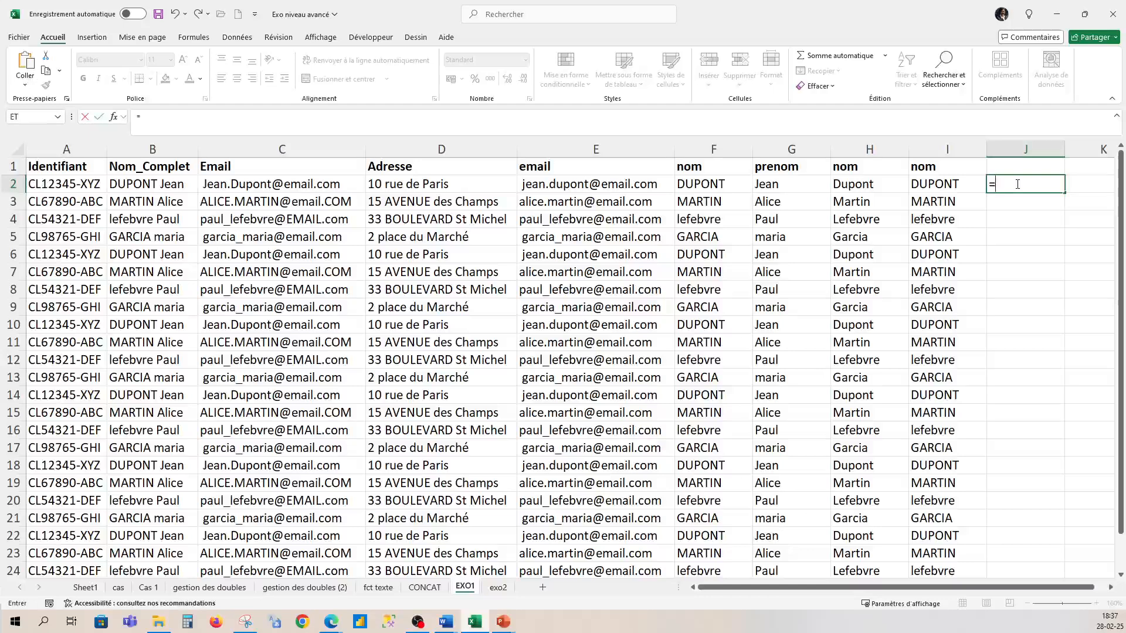
{"action": "type", "text": "gauche"}
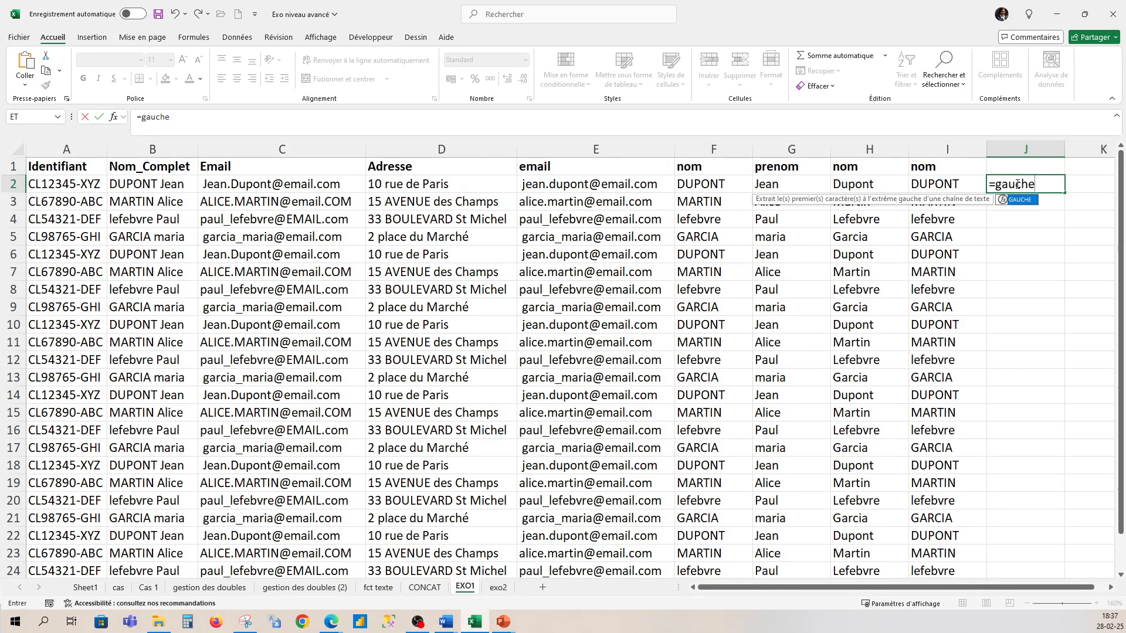
{"action": "type", "text": "("}
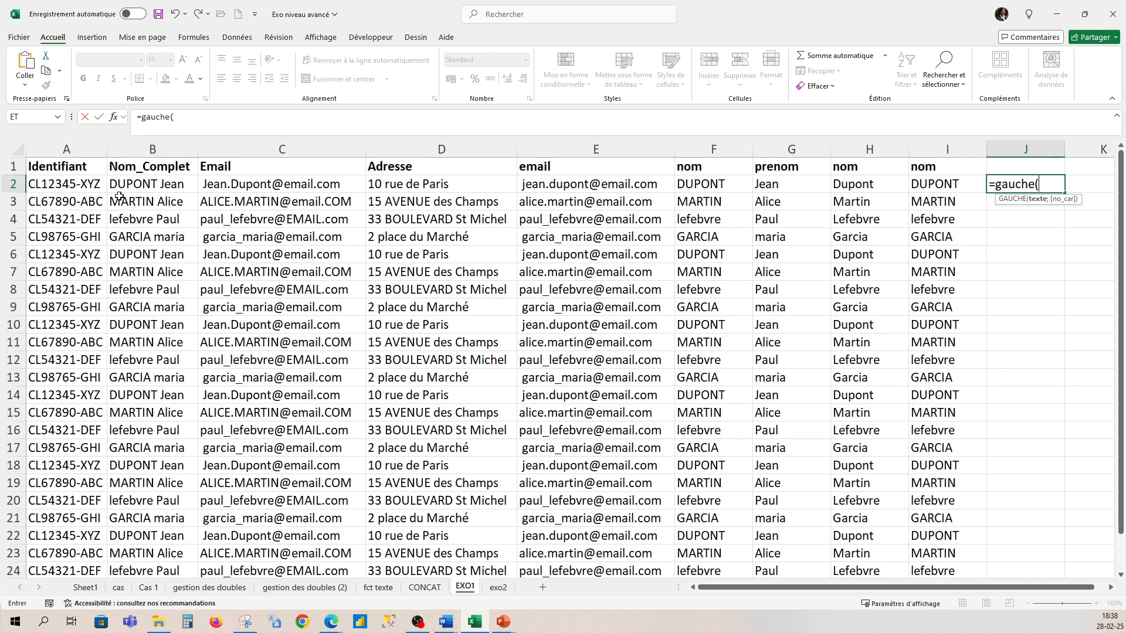
- Enter =GAUCHE(B2;CHERCHE(" ";B2)) in J2, accept the correction, and fill it down to row 24
{"action": "left_click", "coordinate": [136, 184]}
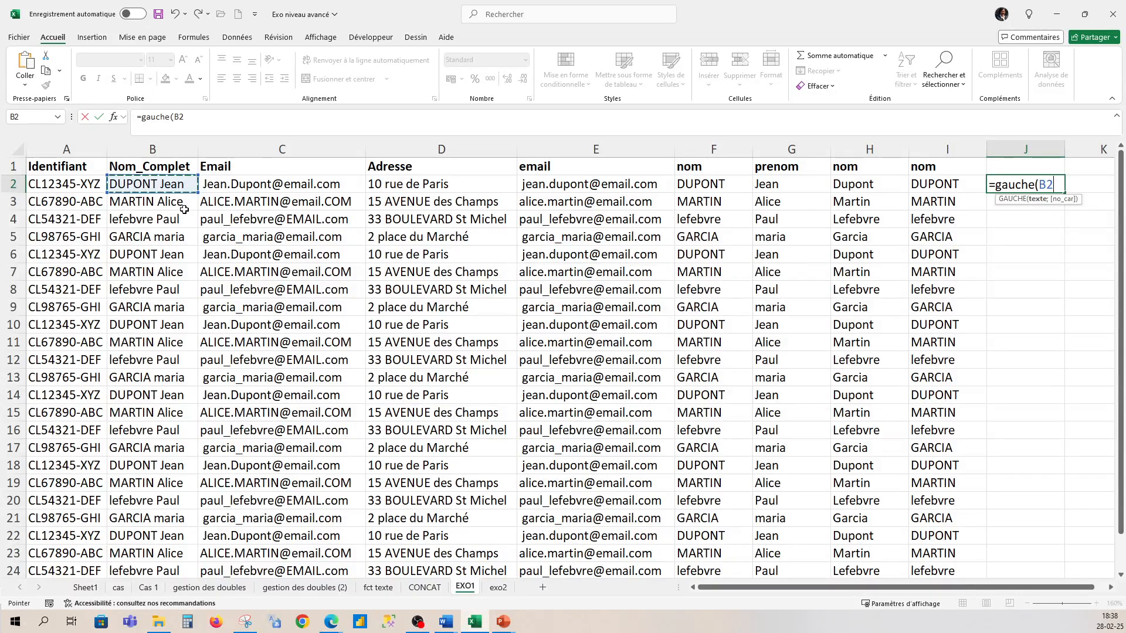
{"action": "type", "text": "; "}
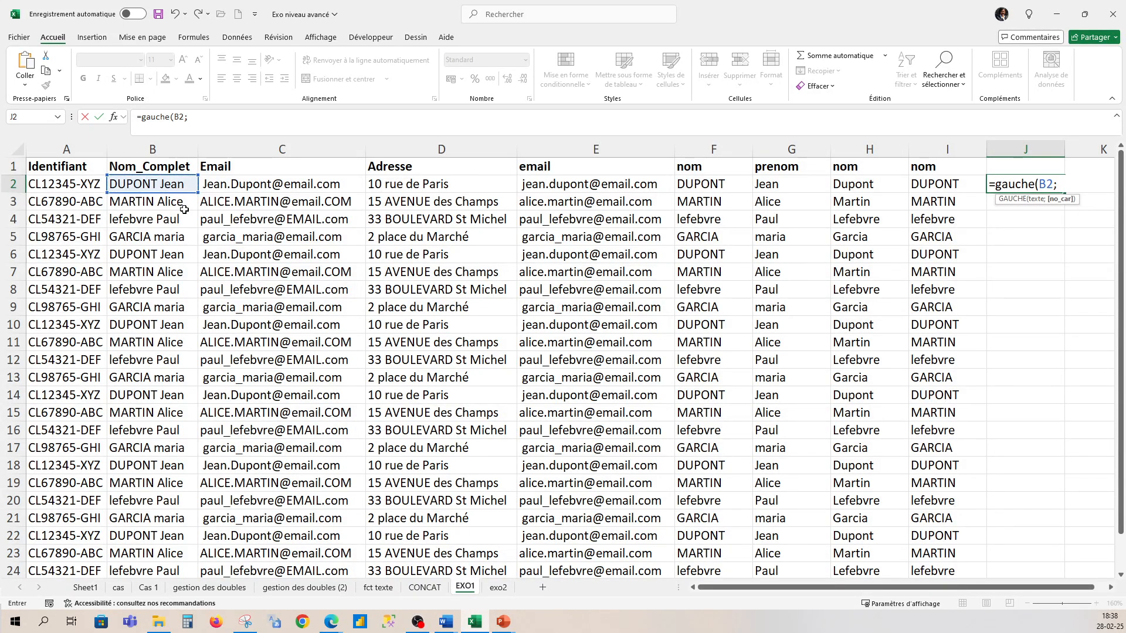
{"action": "type", "text": "cherche("}
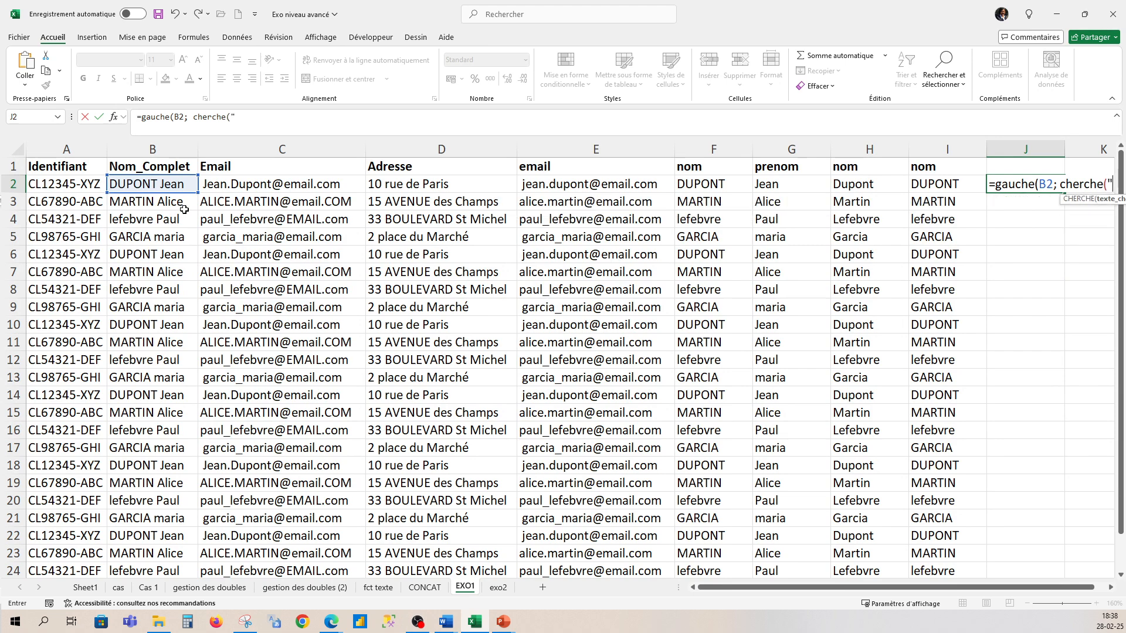
{"action": "type", "text": "\"-"}
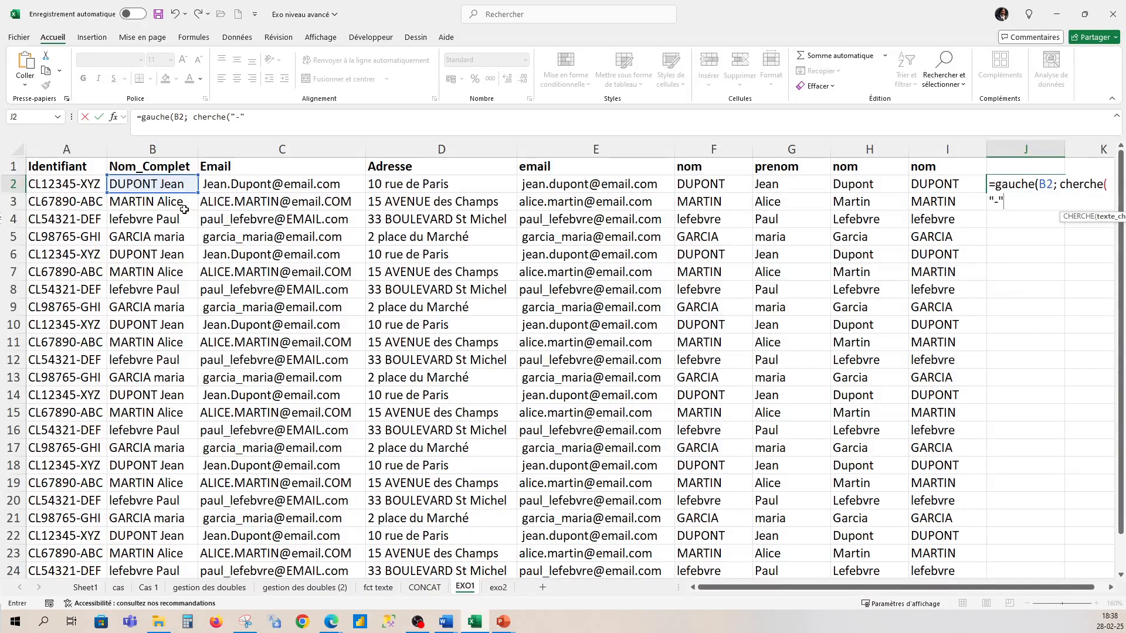
{"action": "type", "text": "\";"}
{"action": "key", "text": "BackSpace"}
{"action": "key", "text": "BackSpace"}
{"action": "type", "text": "\";"}
{"action": "left_click", "coordinate": [180, 184]}
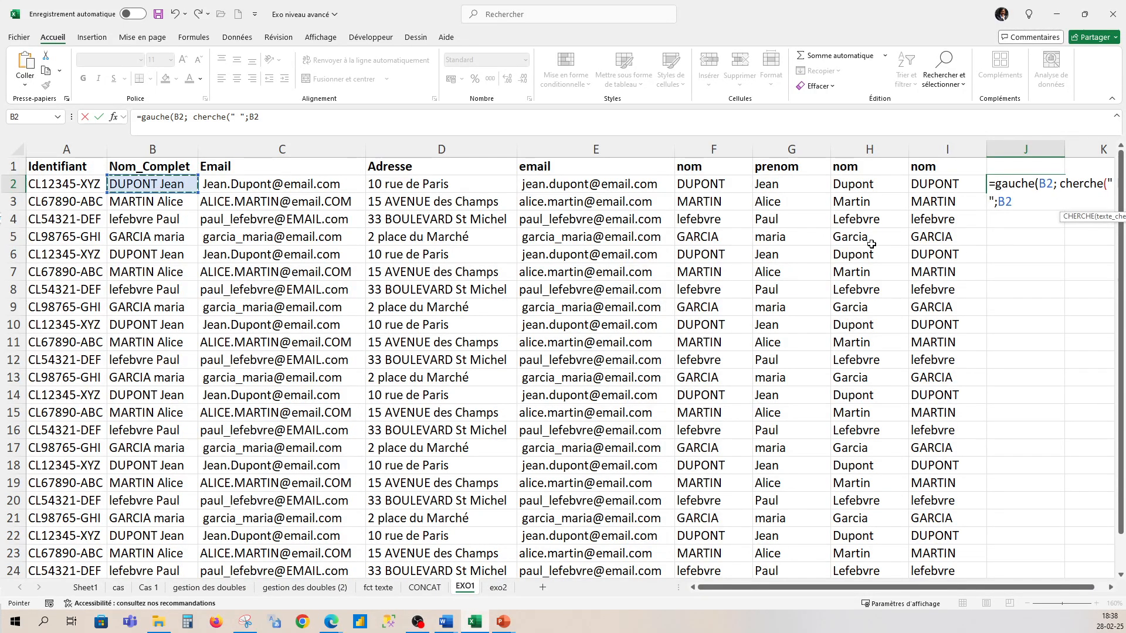
{"action": "type", "text": ")"}
{"action": "key", "text": "Return"}
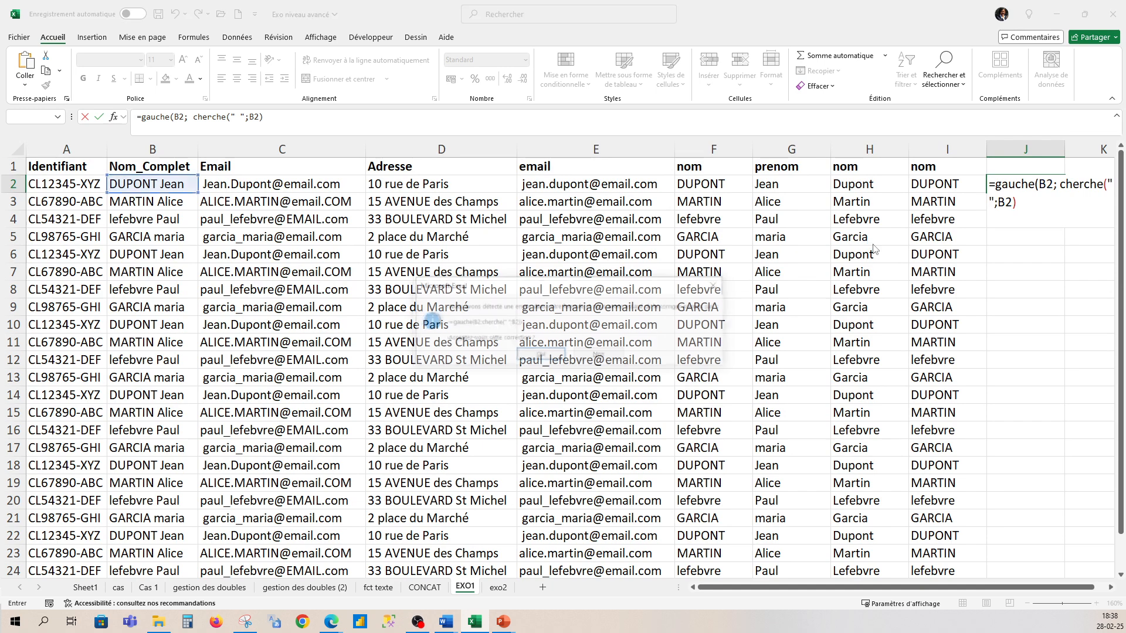
{"action": "left_click", "coordinate": [539, 355]}
{"action": "left_click", "coordinate": [1042, 183]}
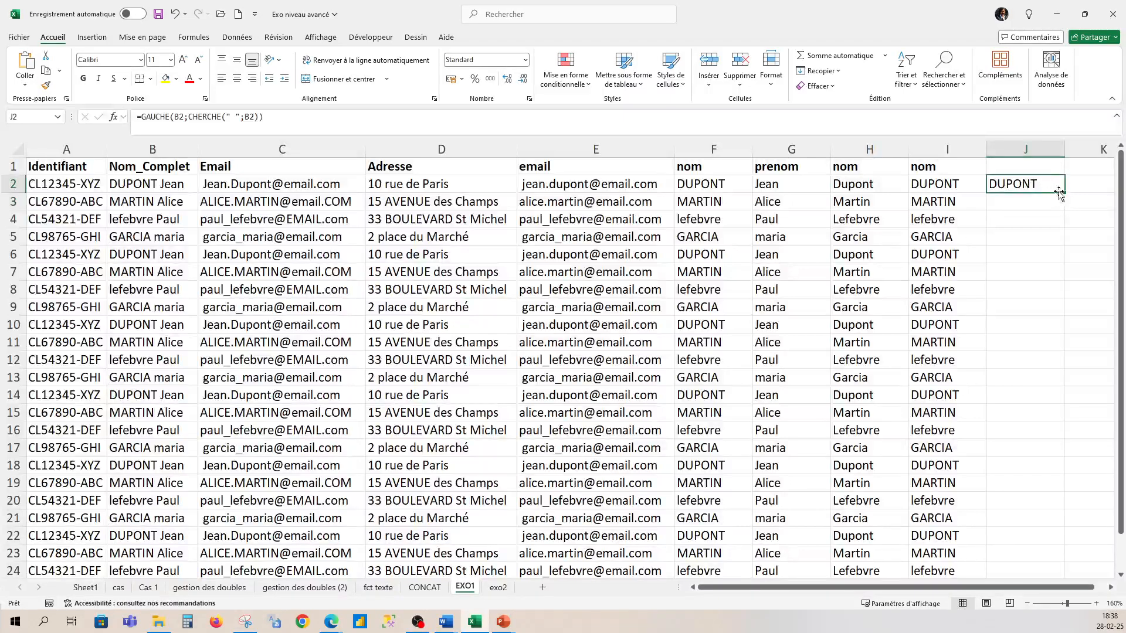
{"action": "double_click", "coordinate": [1064, 192]}
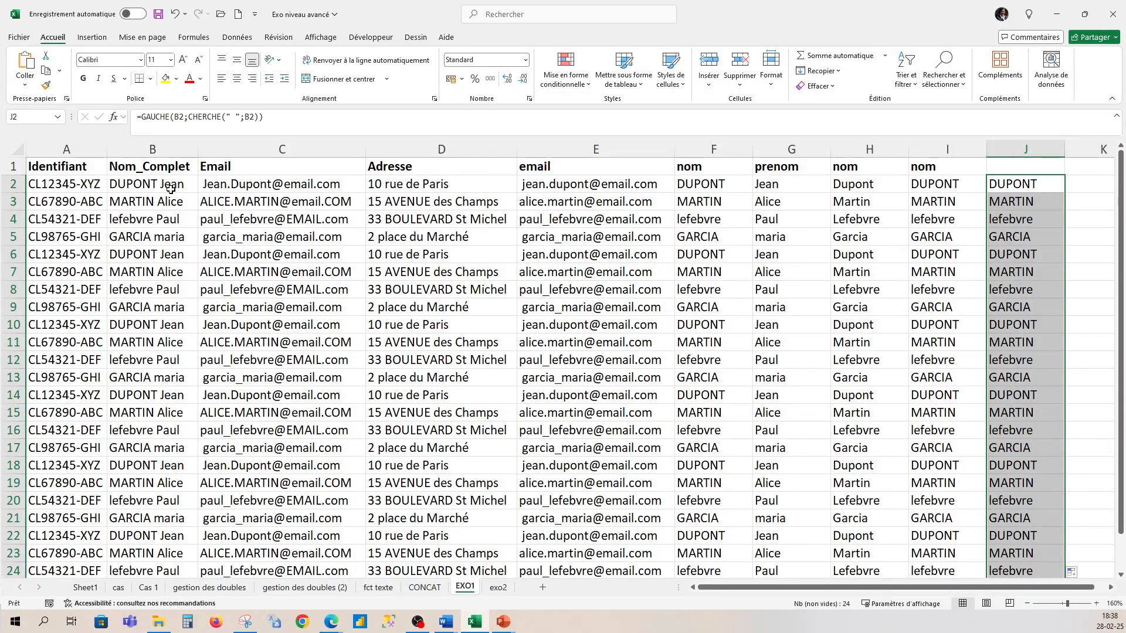
- Clear column J's contents and head it 'prenom'
{"action": "left_click", "coordinate": [1030, 150]}
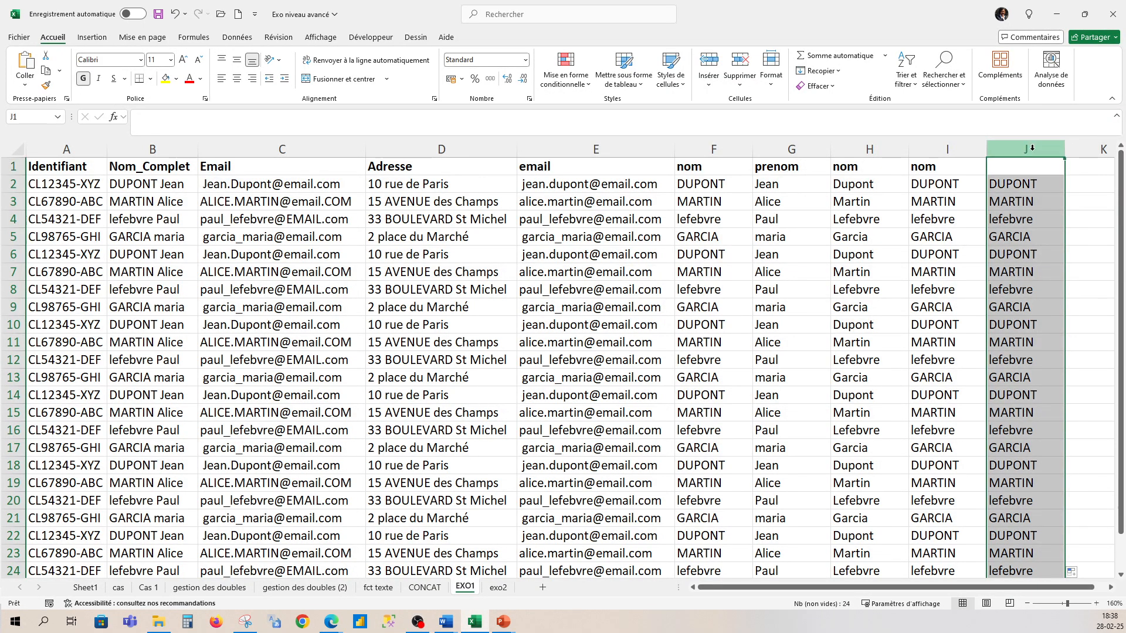
{"action": "right_click", "coordinate": [1031, 151]}
{"action": "left_click", "coordinate": [939, 298]}
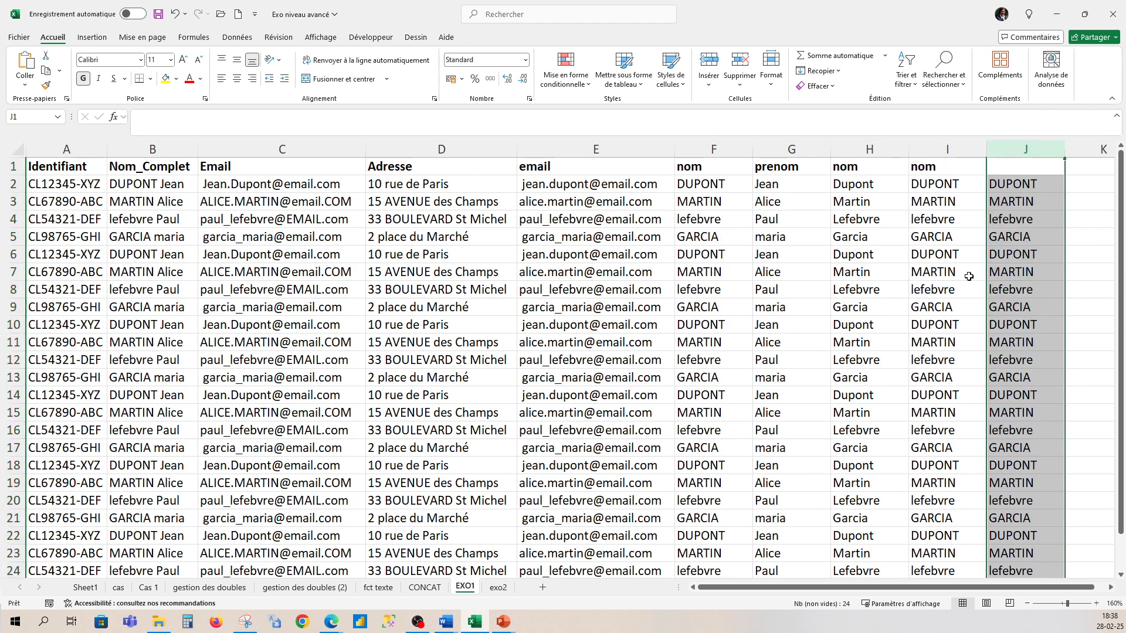
{"action": "left_click", "coordinate": [1003, 161]}
{"action": "type", "text": "pr"}
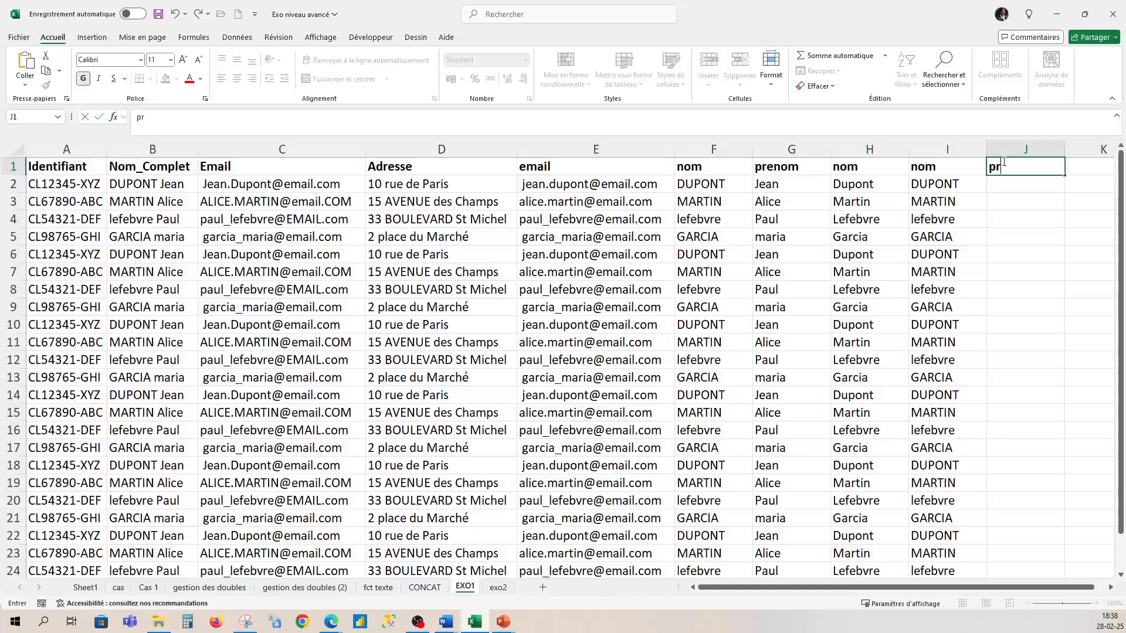
{"action": "type", "text": "enom"}
{"action": "left_click", "coordinate": [1012, 186]}
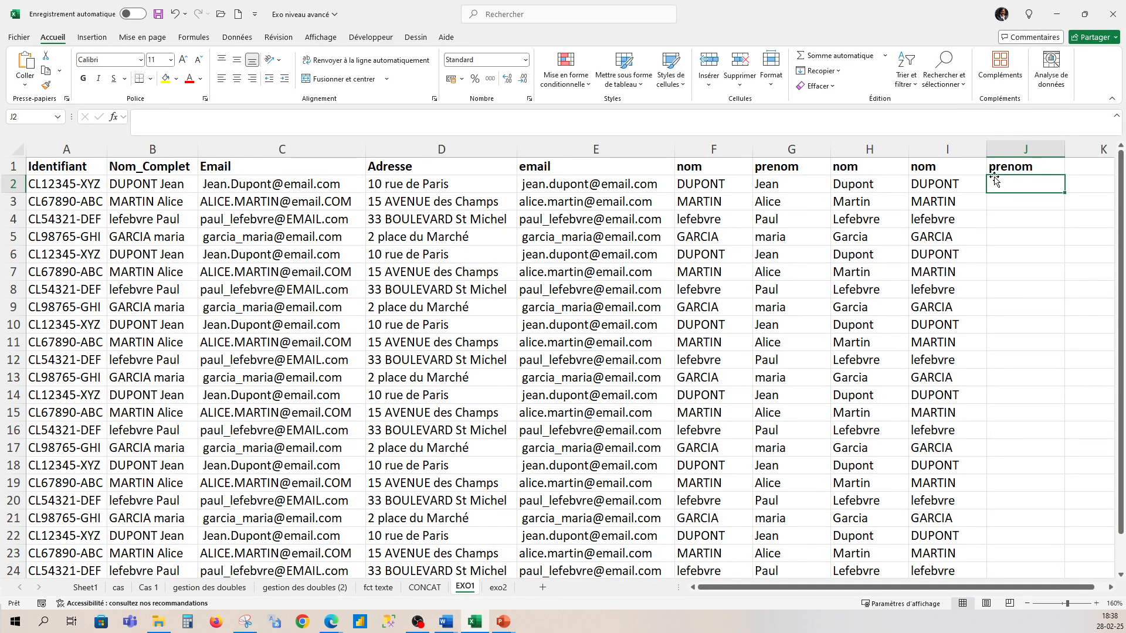
- Enter =DROITE(B2;CHERCHE(" ";B2)) in J2 and accept Excel's correction
{"action": "type", "text": "=droi"}
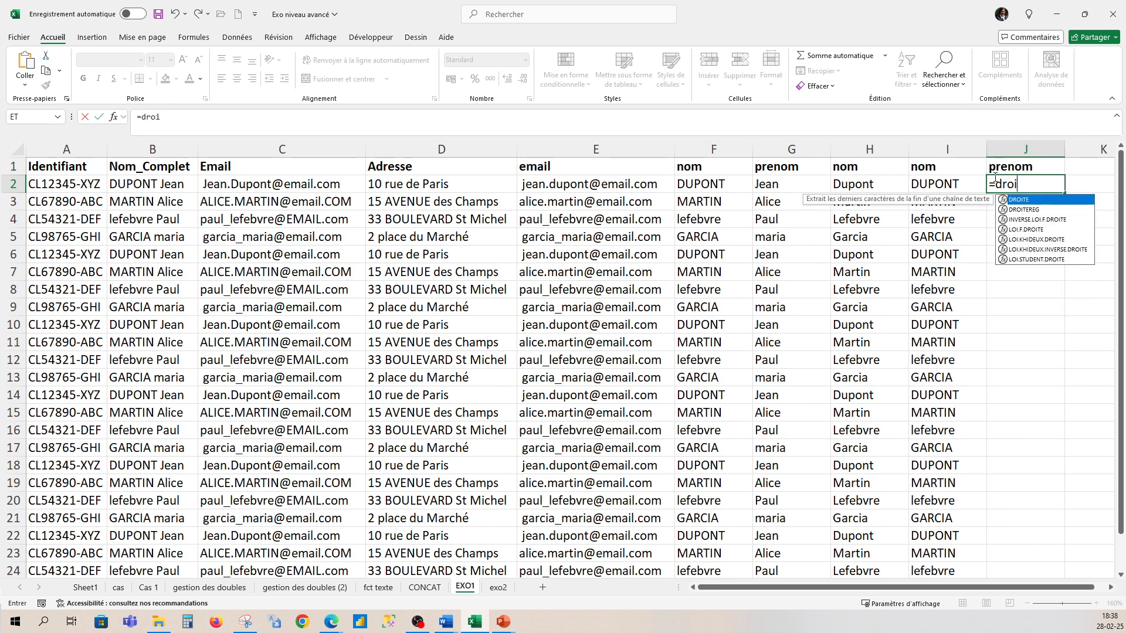
{"action": "type", "text": "te("}
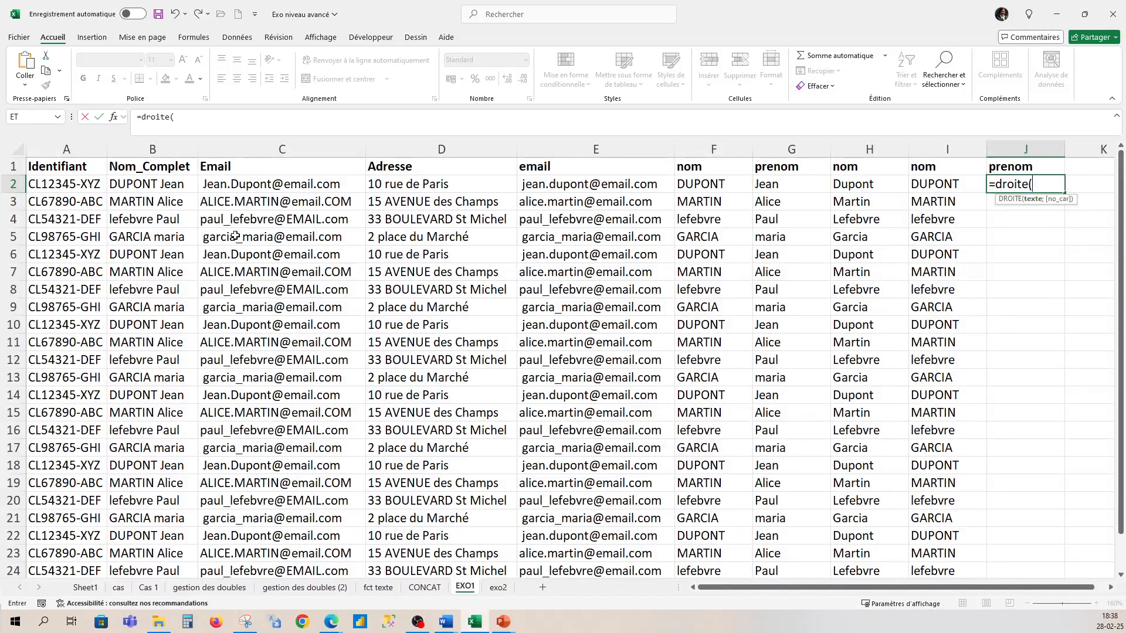
{"action": "left_click", "coordinate": [178, 185]}
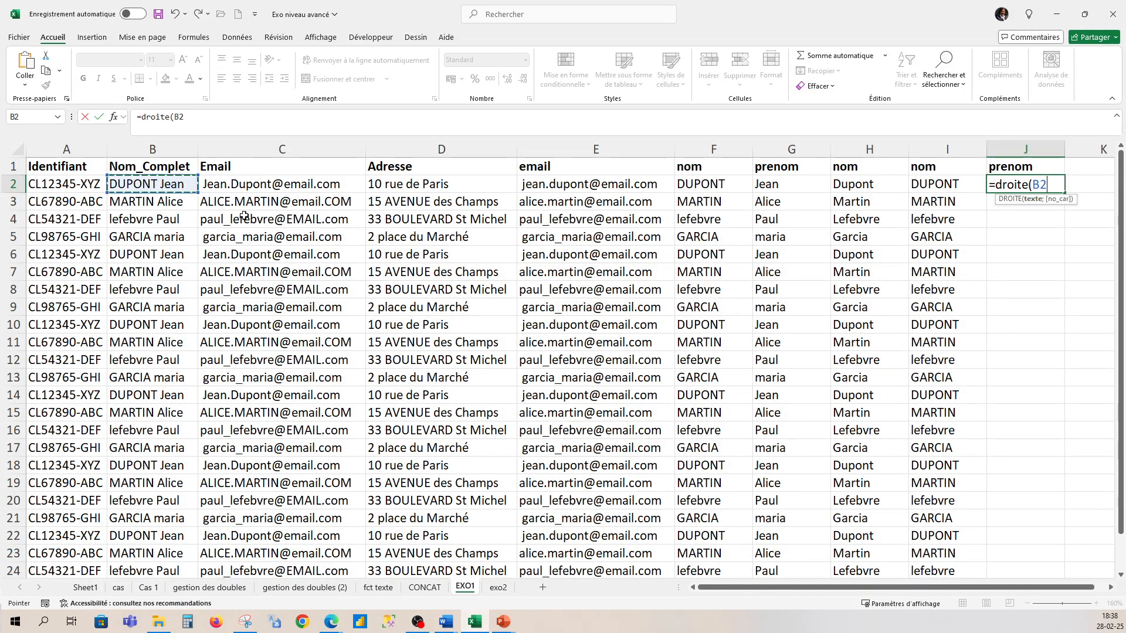
{"action": "type", "text": ";"}
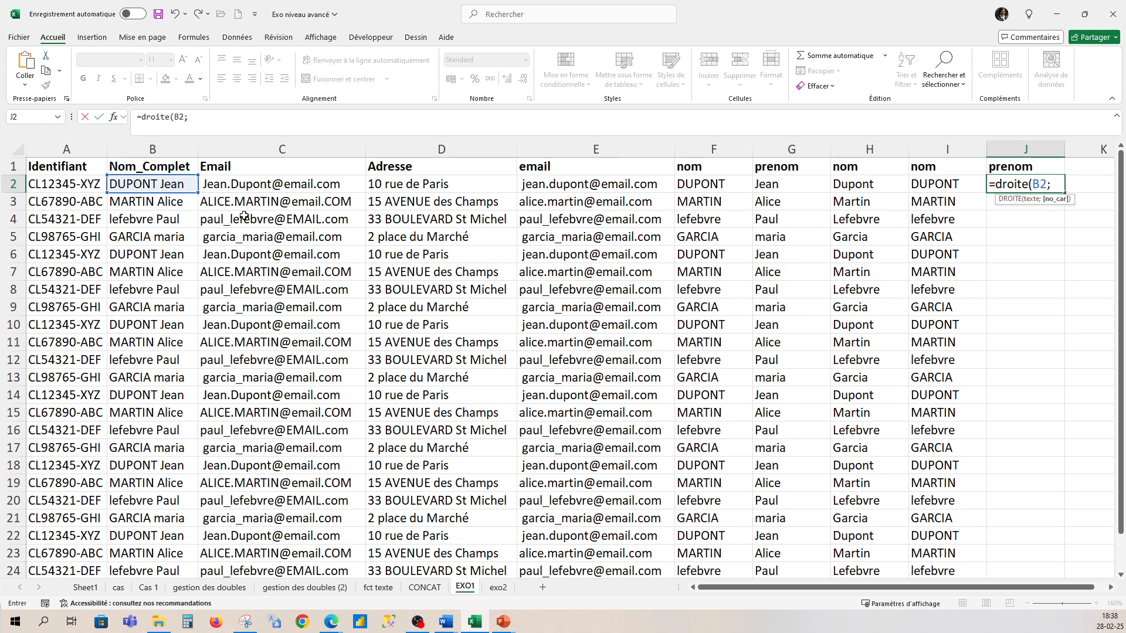
{"action": "type", "text": " cherche"}
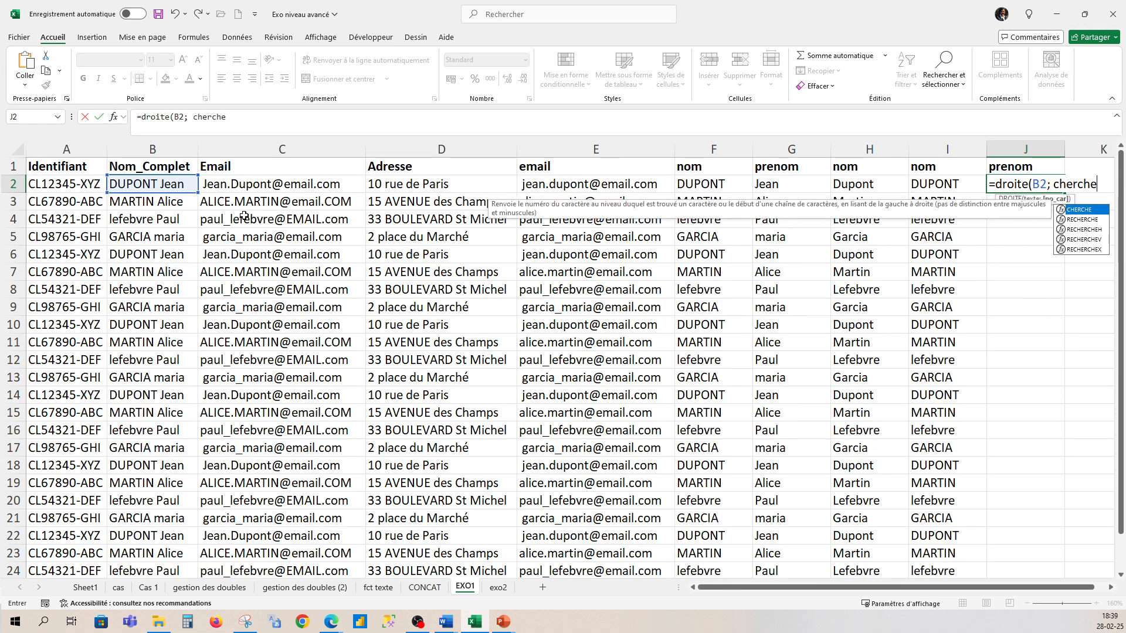
{"action": "type", "text": "("}
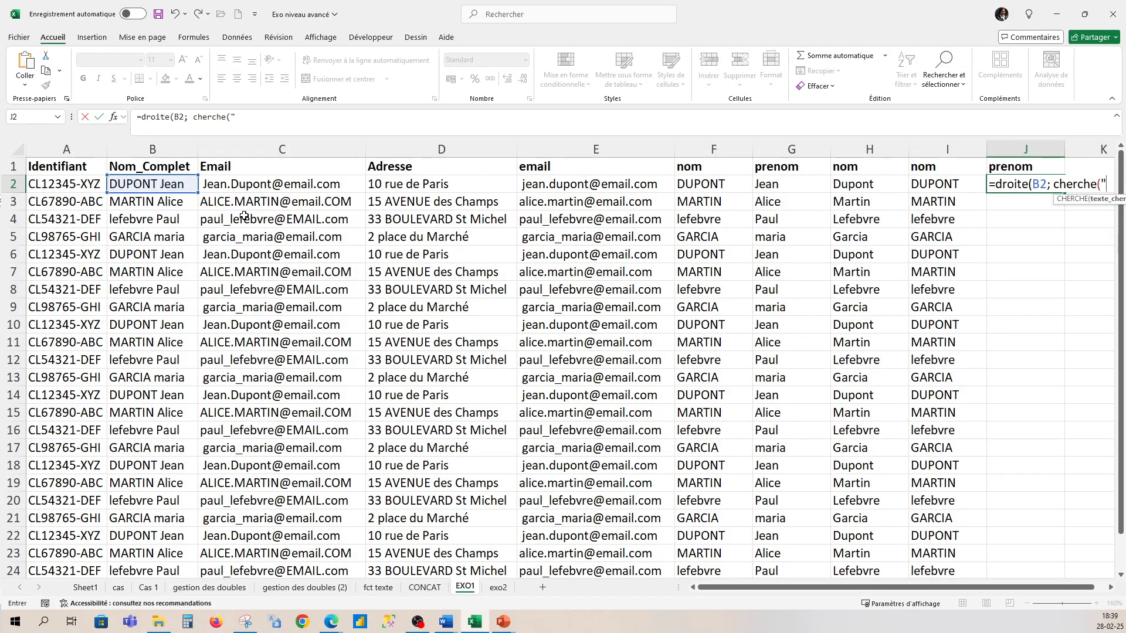
{"action": "type", "text": "\" \";"}
{"action": "left_click", "coordinate": [180, 186]}
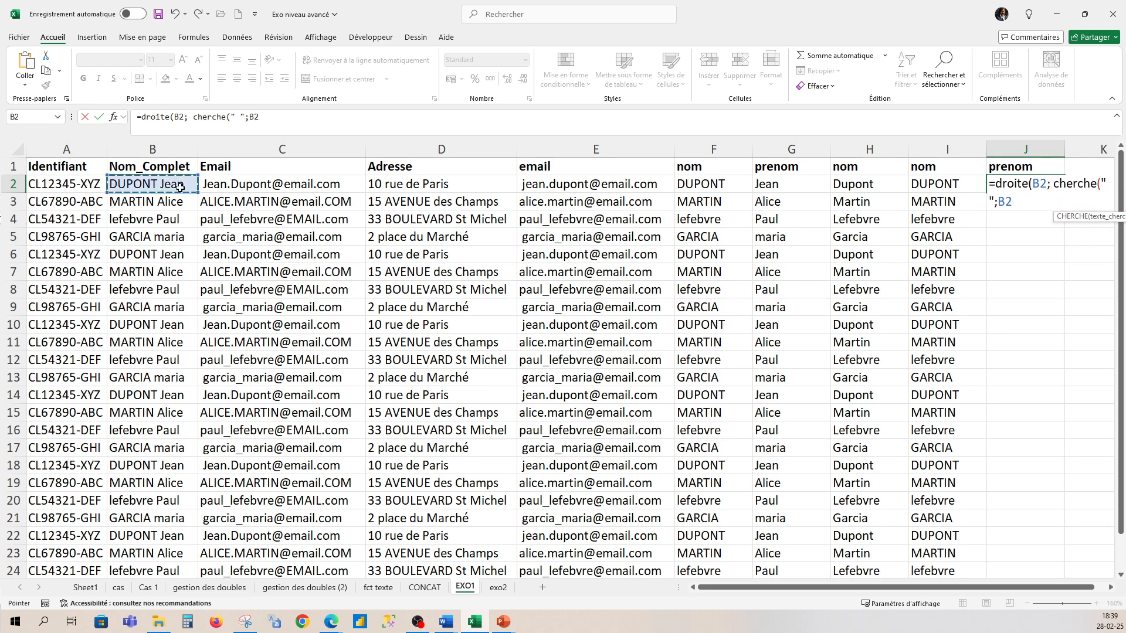
{"action": "type", "text": ")"}
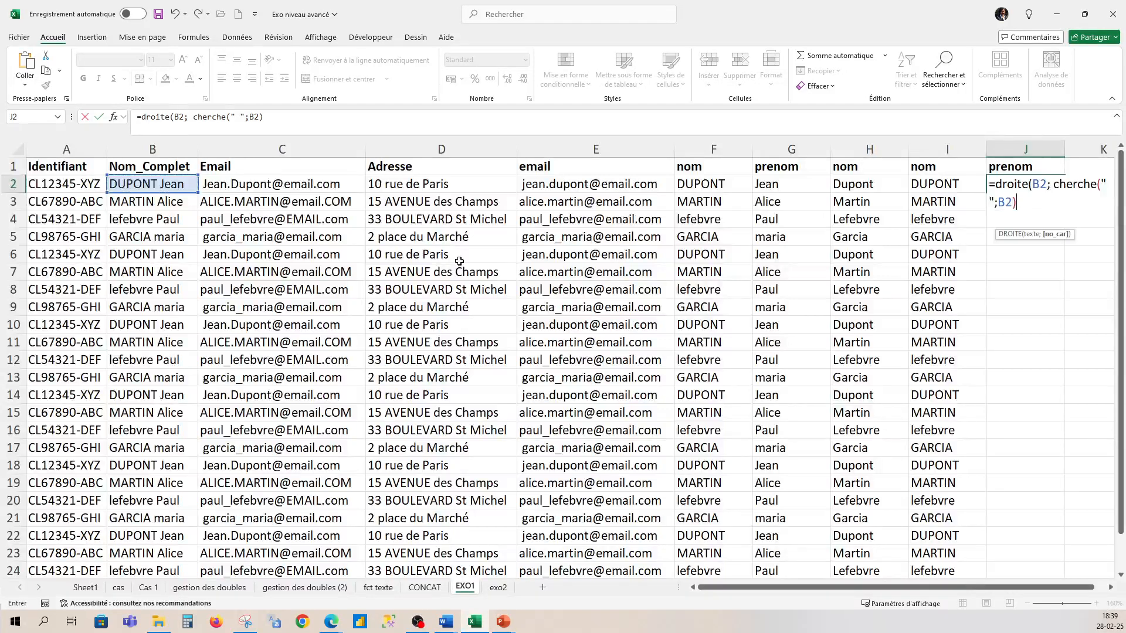
{"action": "key", "text": "Return"}
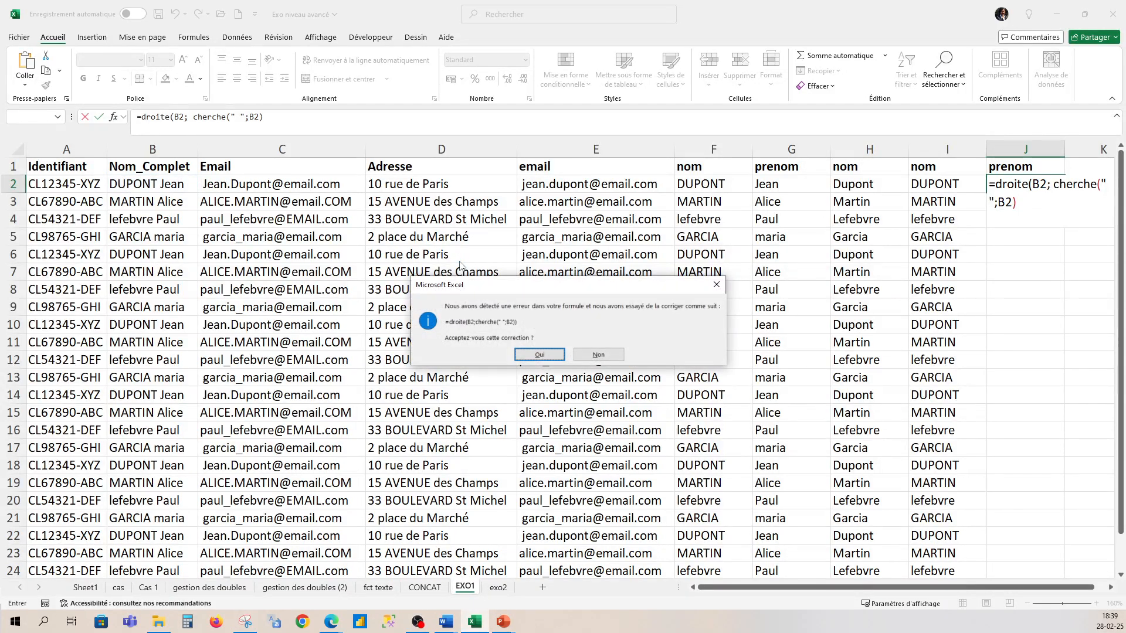
{"action": "left_click", "coordinate": [531, 356]}
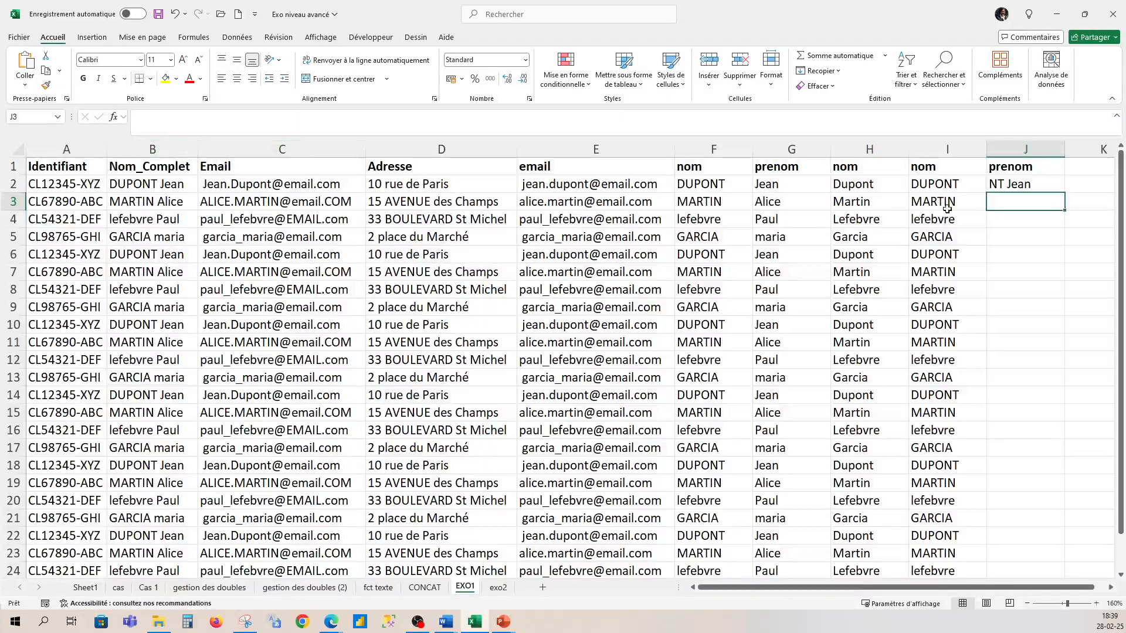
- Change J2 to =DROITE(B2;CHERCHE(" ";B2)-2), fill it down column J, and check J3 and J4
{"action": "left_click", "coordinate": [998, 188]}
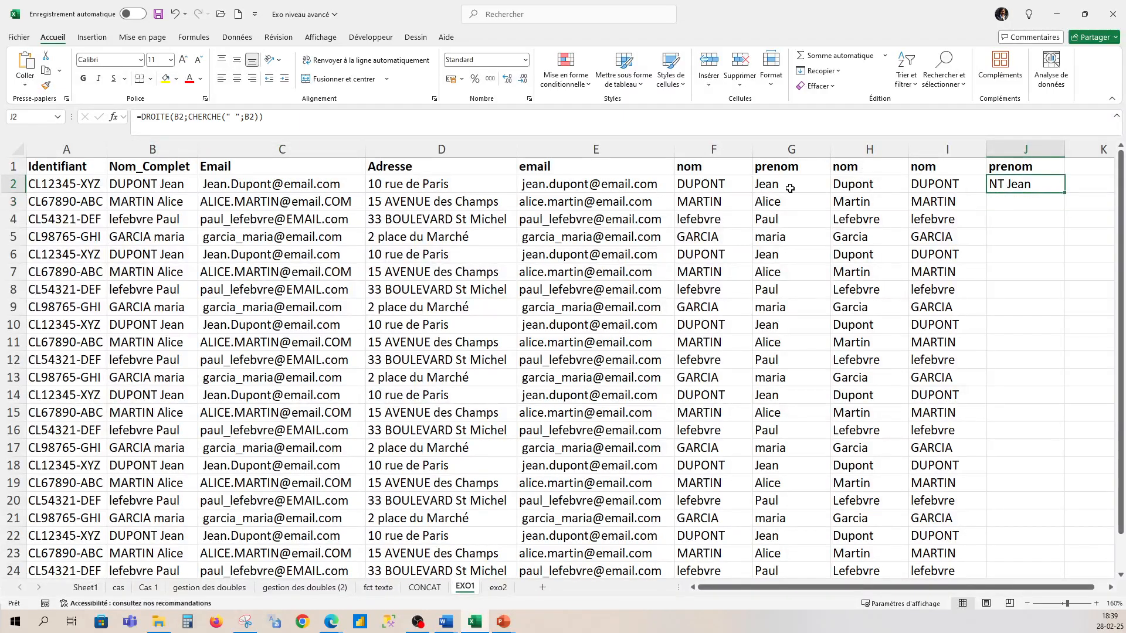
{"action": "left_click", "coordinate": [259, 118]}
{"action": "type", "text": "-"}
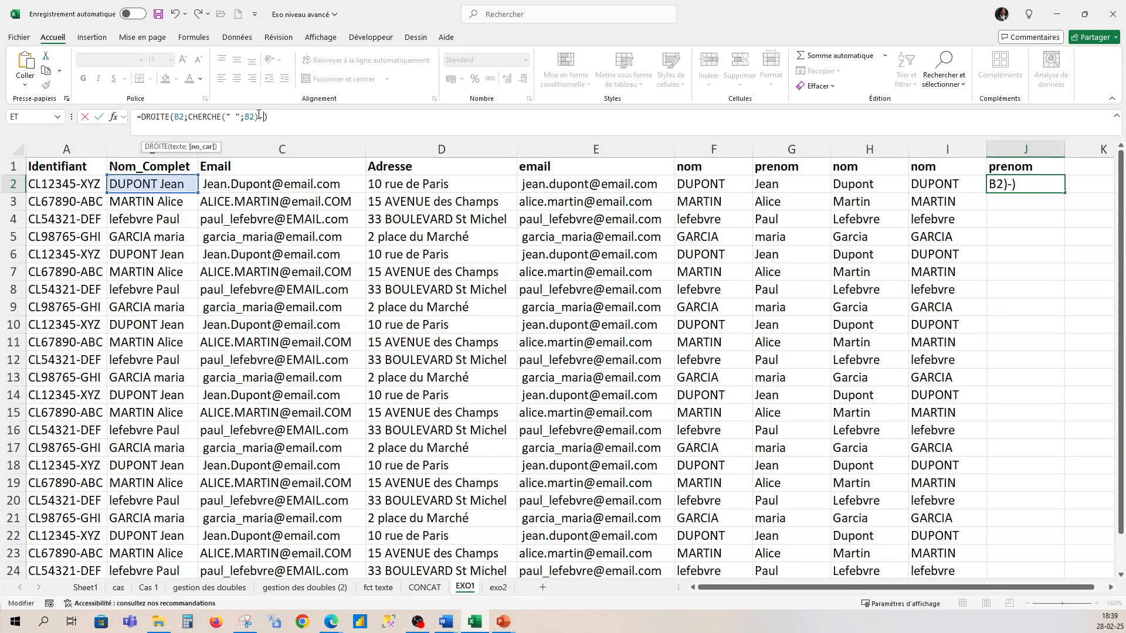
{"action": "type", "text": "2"}
{"action": "left_click", "coordinate": [294, 120]}
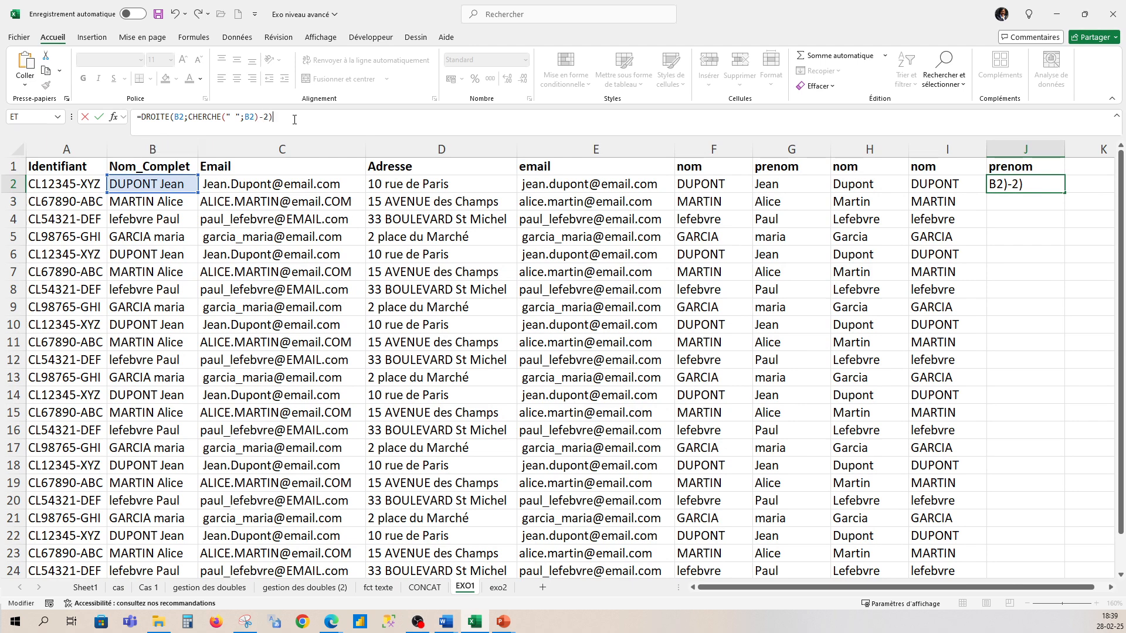
{"action": "key", "text": "Return"}
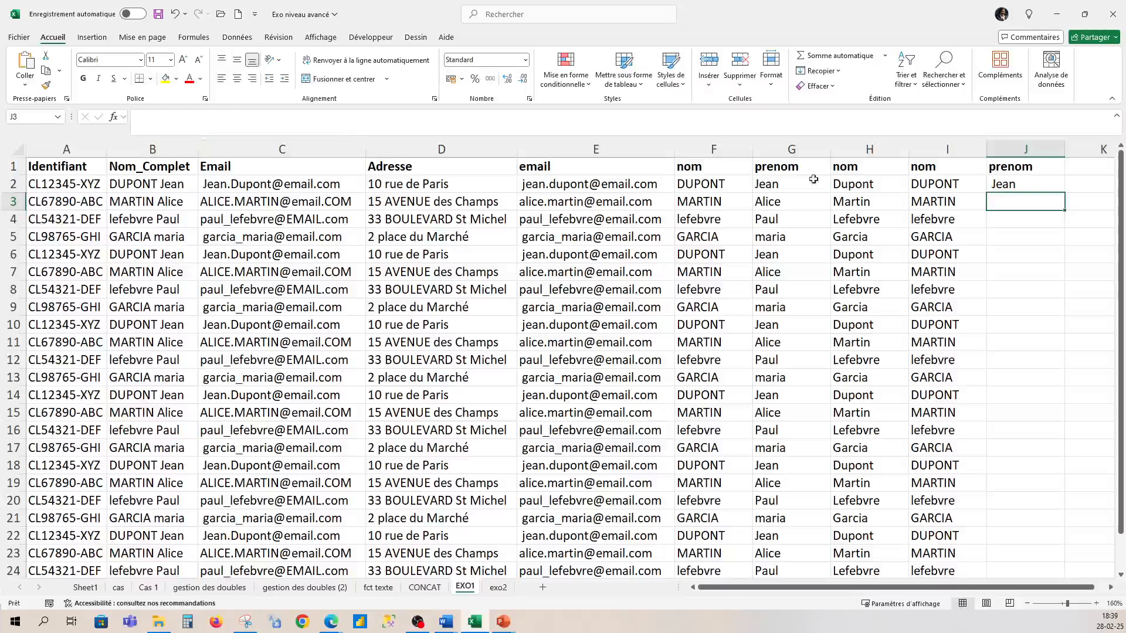
{"action": "left_click", "coordinate": [995, 182]}
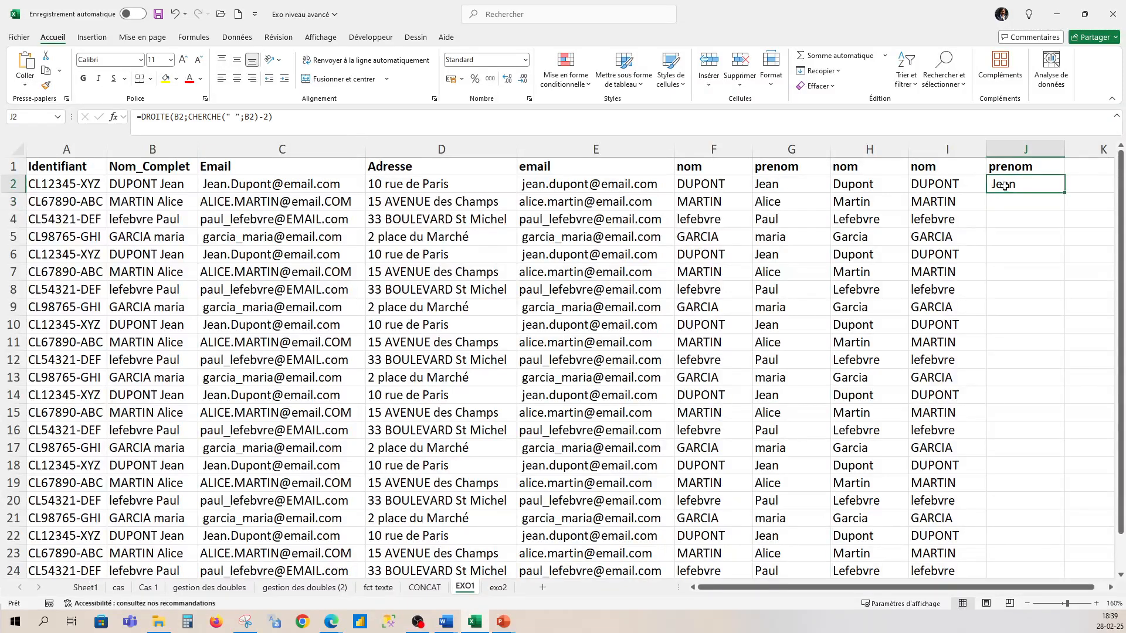
{"action": "double_click", "coordinate": [1065, 192]}
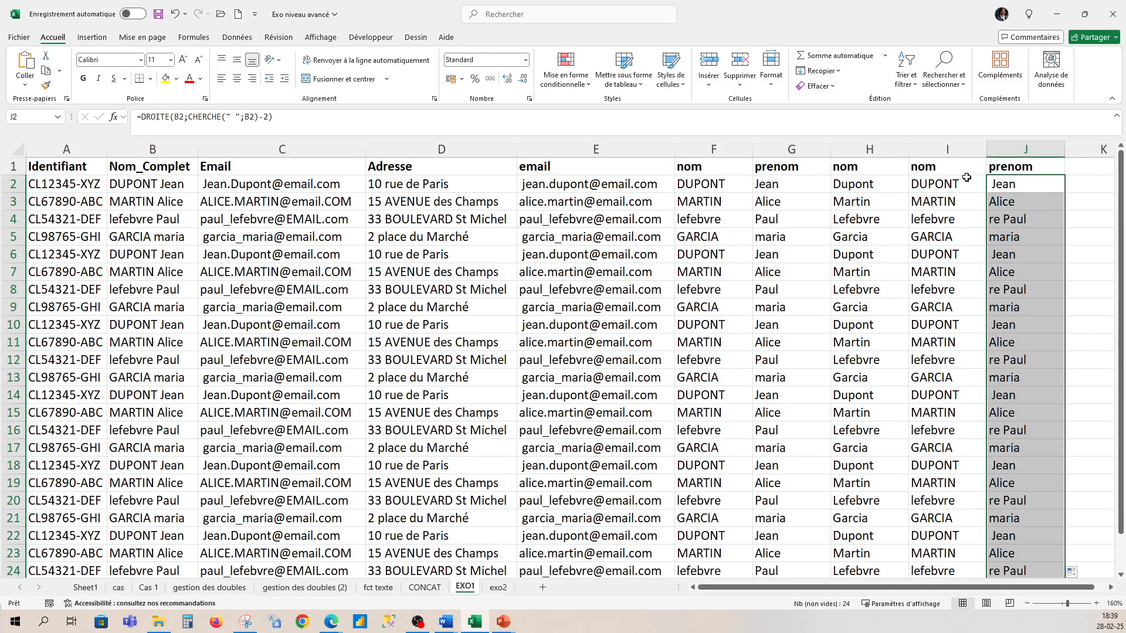
{"action": "left_click", "coordinate": [1009, 205]}
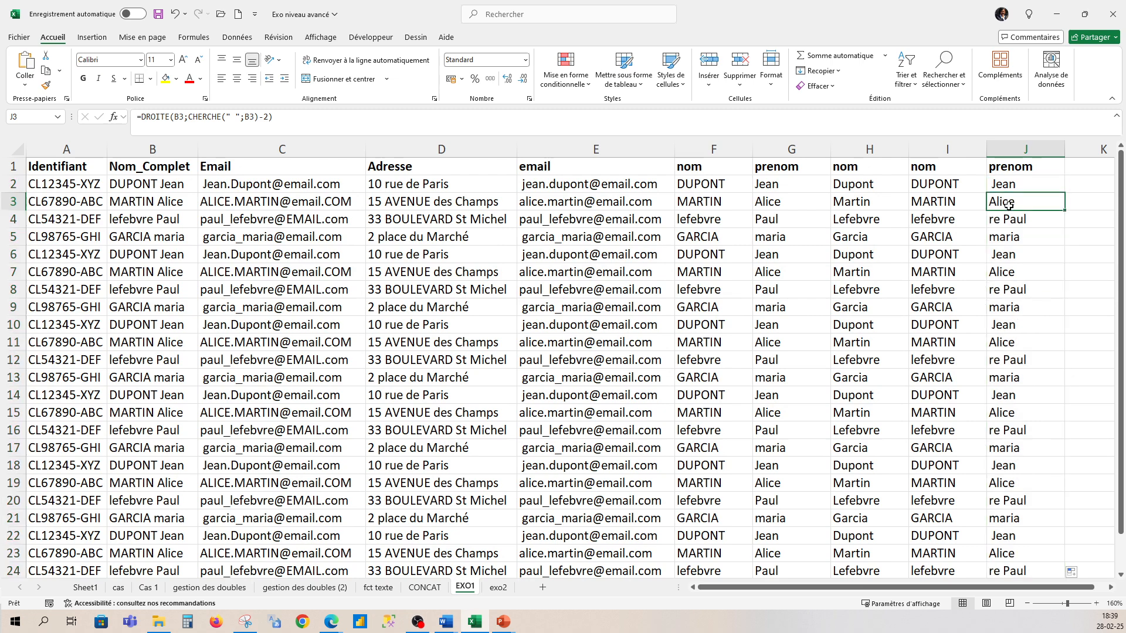
{"action": "left_click", "coordinate": [1008, 221]}
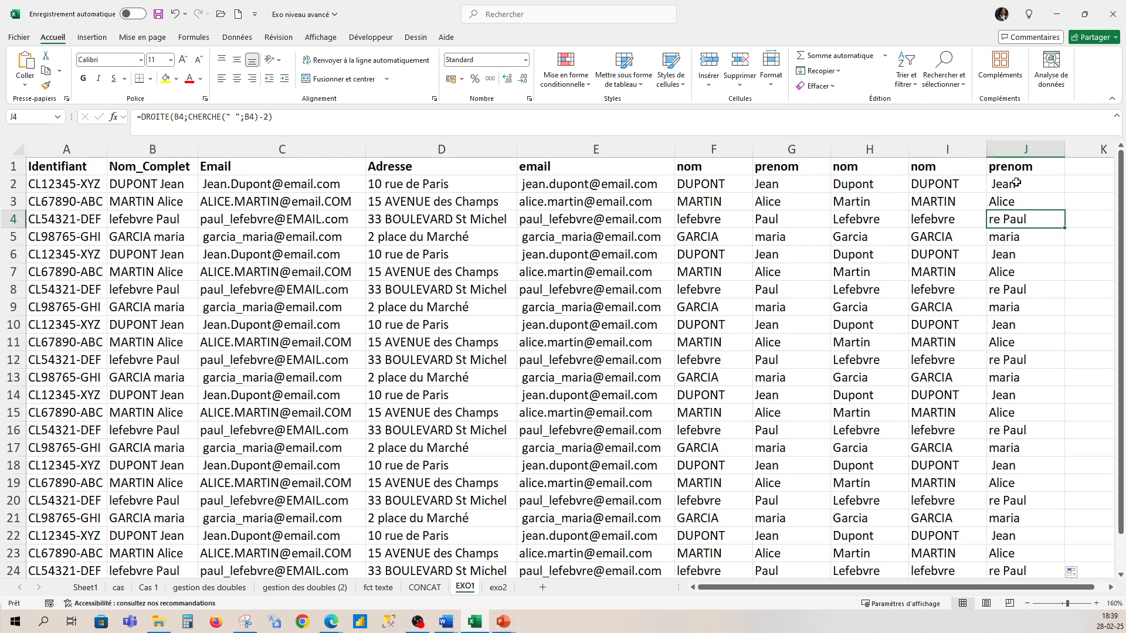
- Wipe column J and retype the 'prenom' header in J1
{"action": "left_click", "coordinate": [1021, 149]}
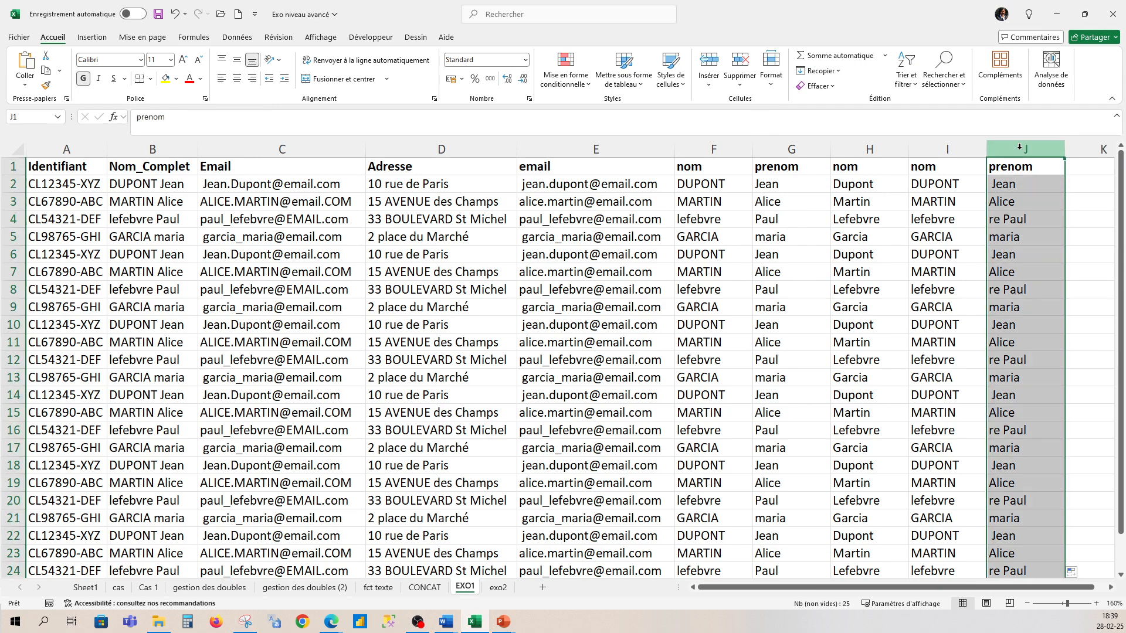
{"action": "key", "text": "Delete"}
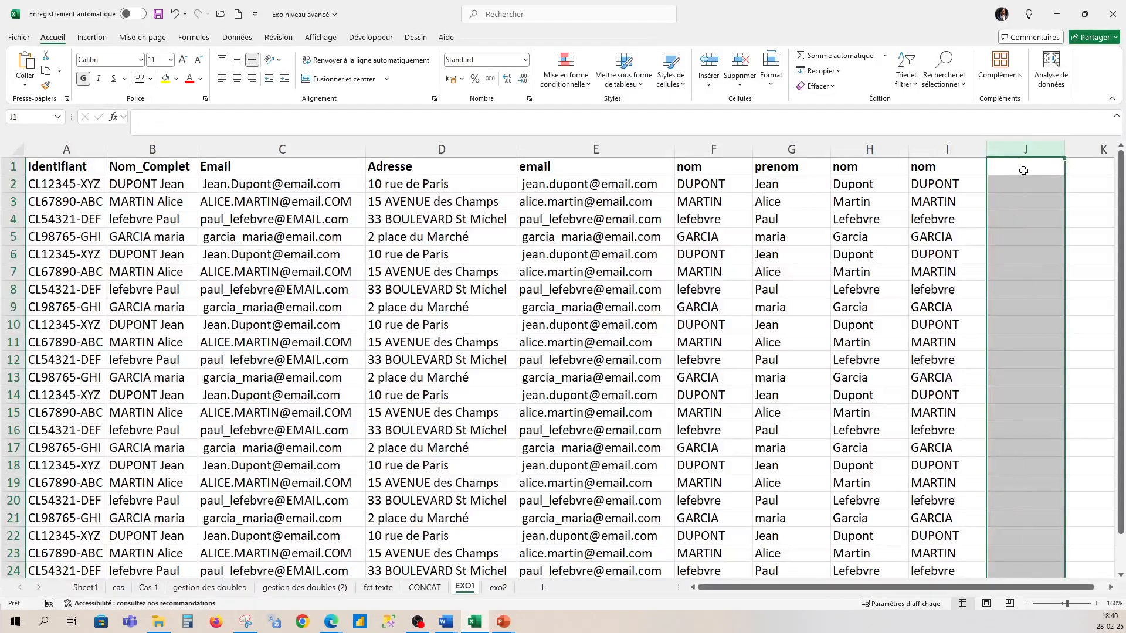
{"action": "left_click", "coordinate": [1026, 167]}
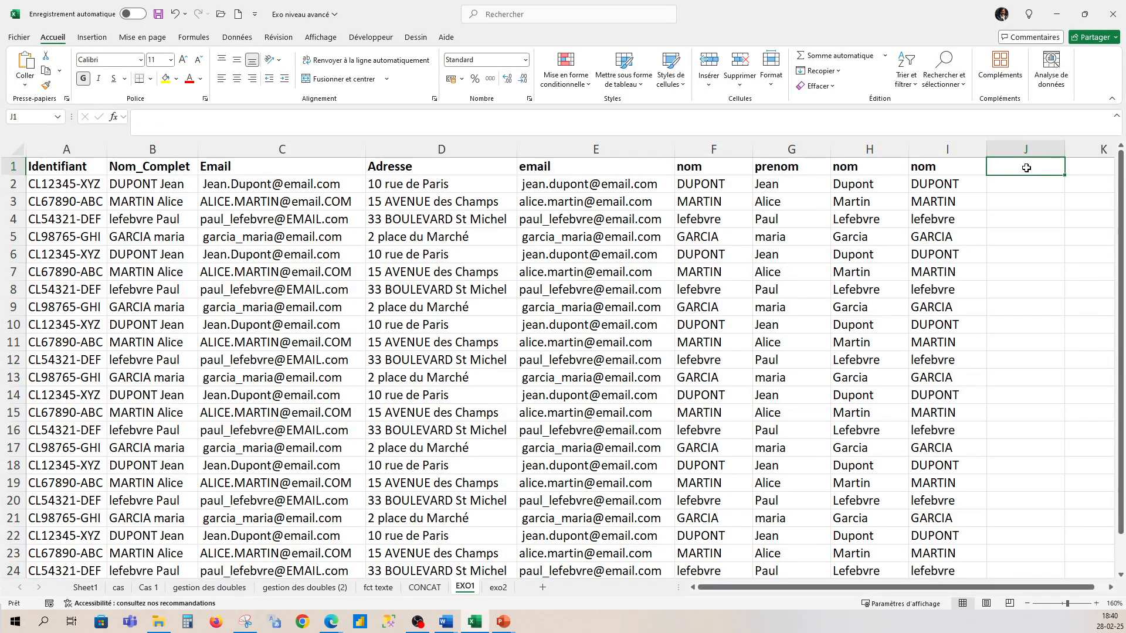
{"action": "type", "text": "prenom"}
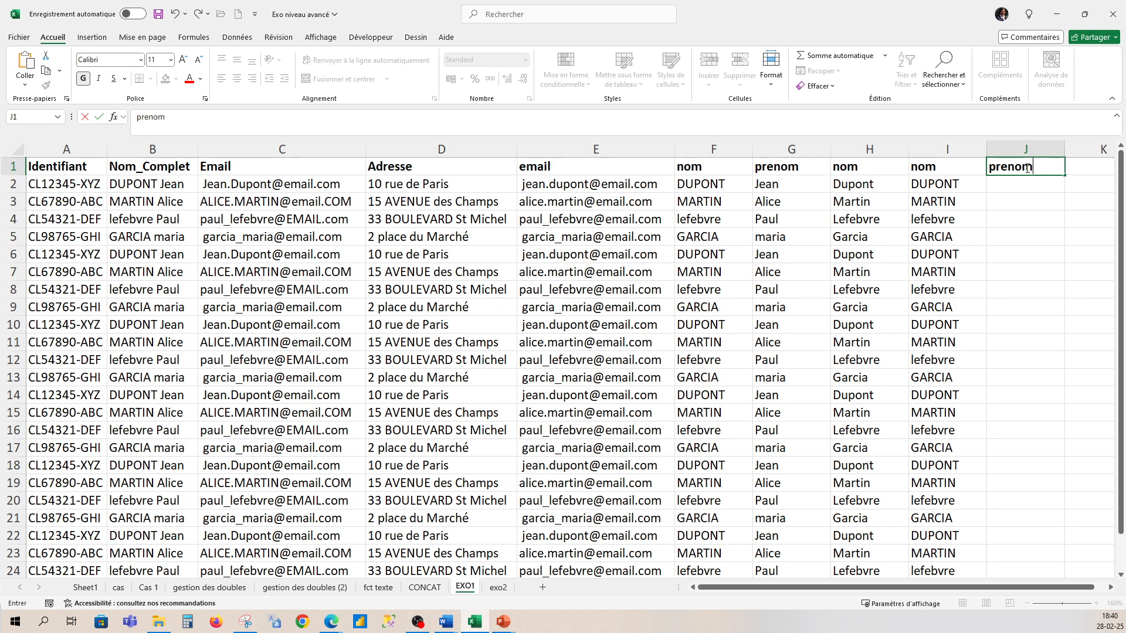
{"action": "left_click", "coordinate": [1029, 185]}
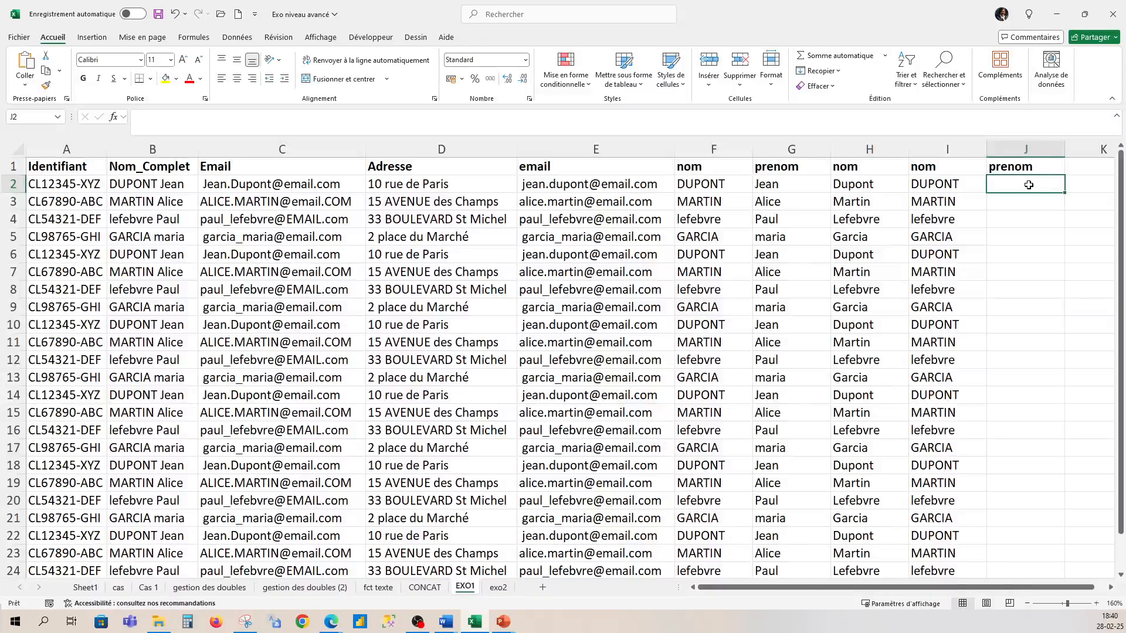
- Type Jean in J2, start Alice in J3, and accept Flash Fill for all first names
{"action": "type", "text": "Jean"}
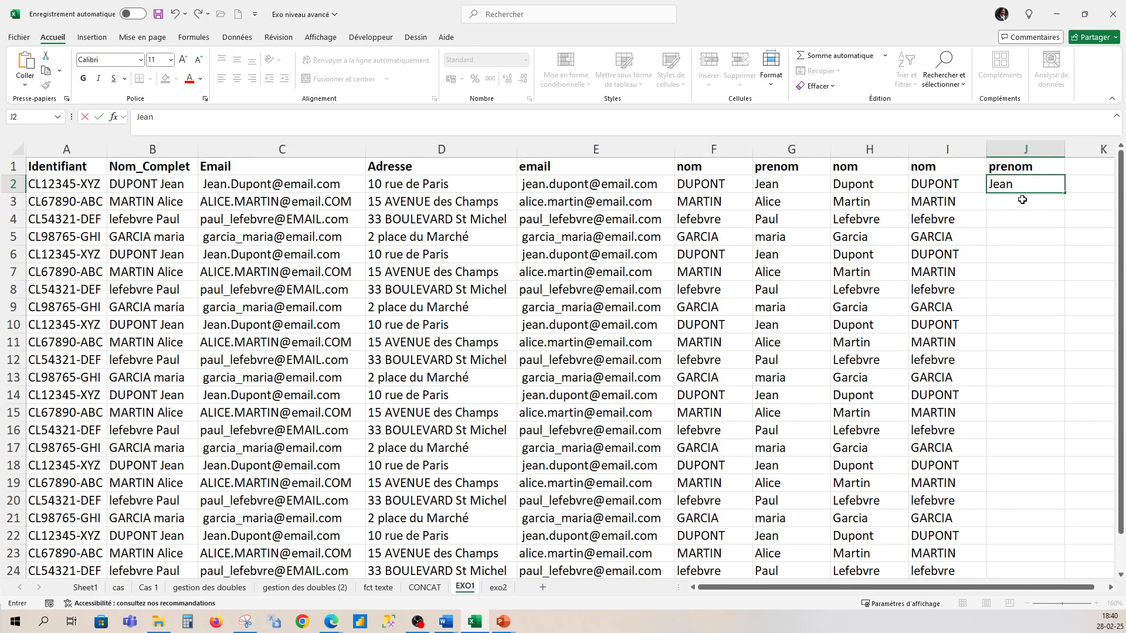
{"action": "key", "text": "Return"}
{"action": "type", "text": "Alice"}
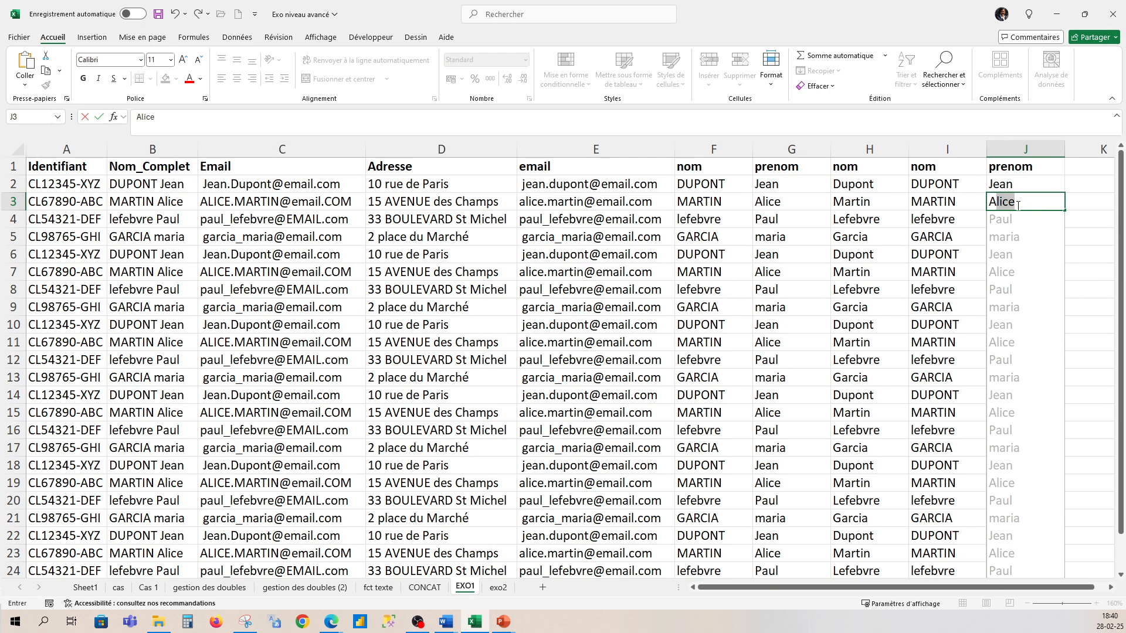
{"action": "key", "text": "Return"}
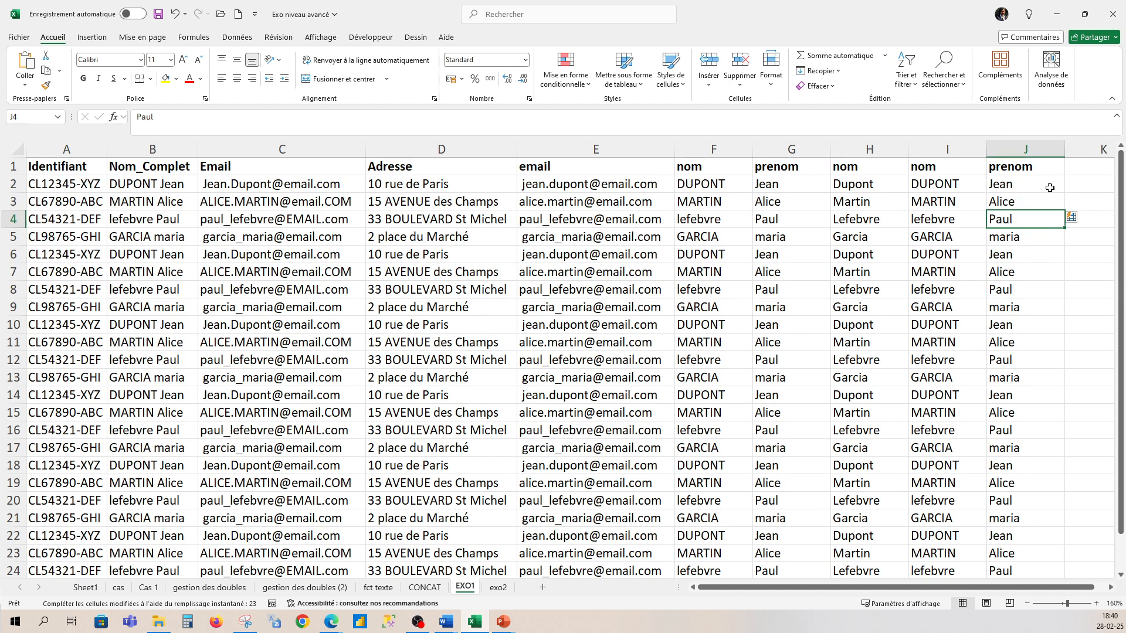
{"action": "left_click", "coordinate": [1081, 188]}
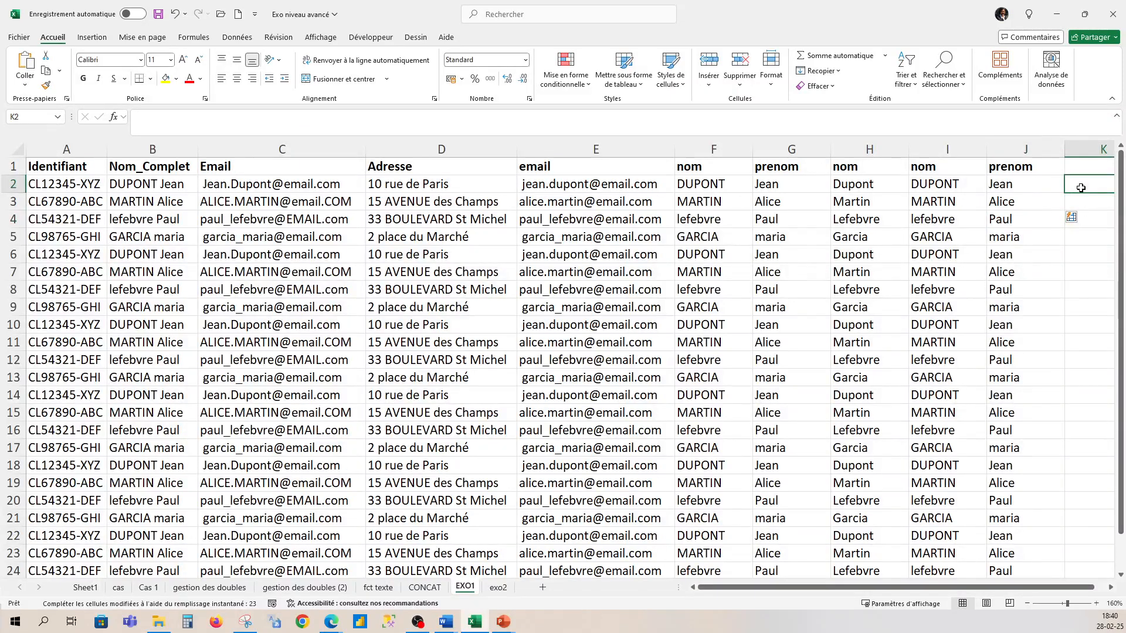
{"action": "type", "text": "D"}
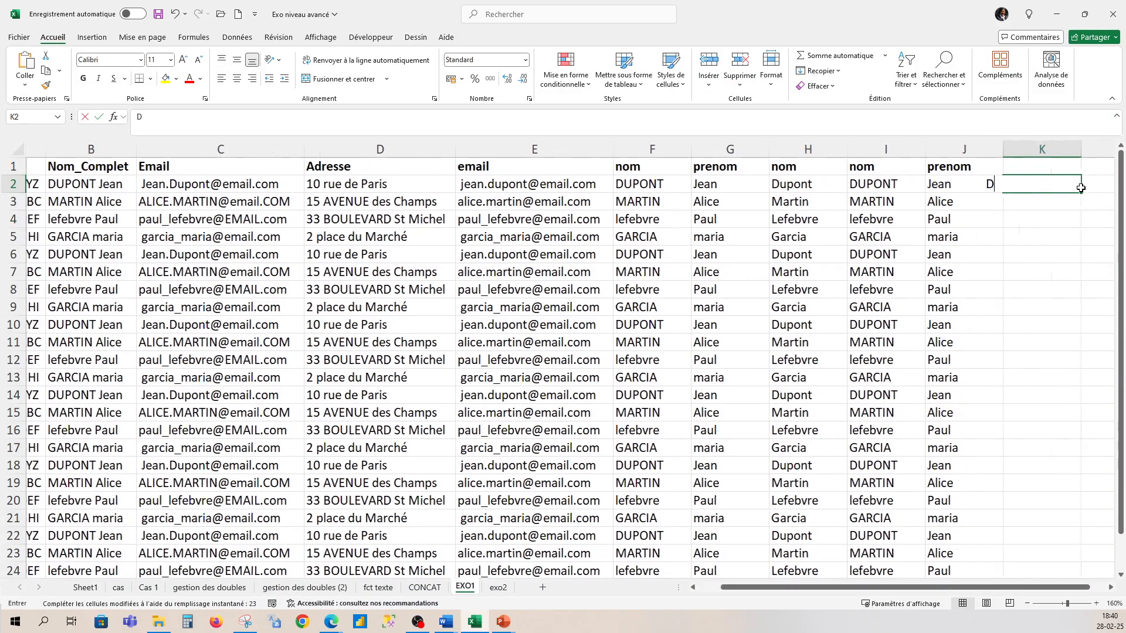
{"action": "type", "text": "UPONT"}
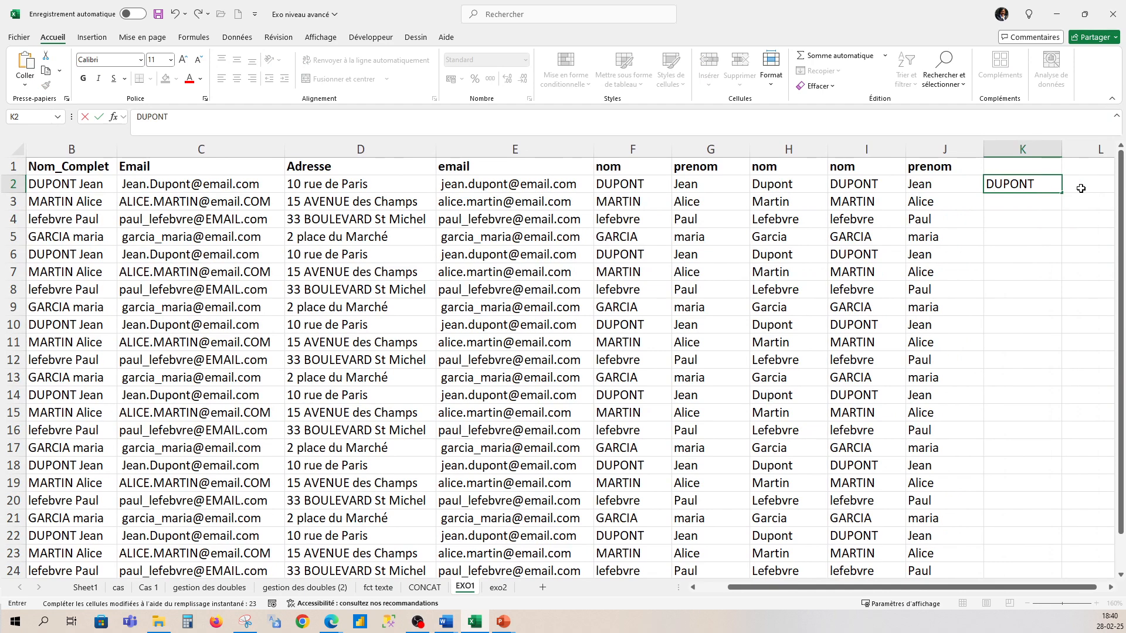
{"action": "left_click", "coordinate": [1045, 206]}
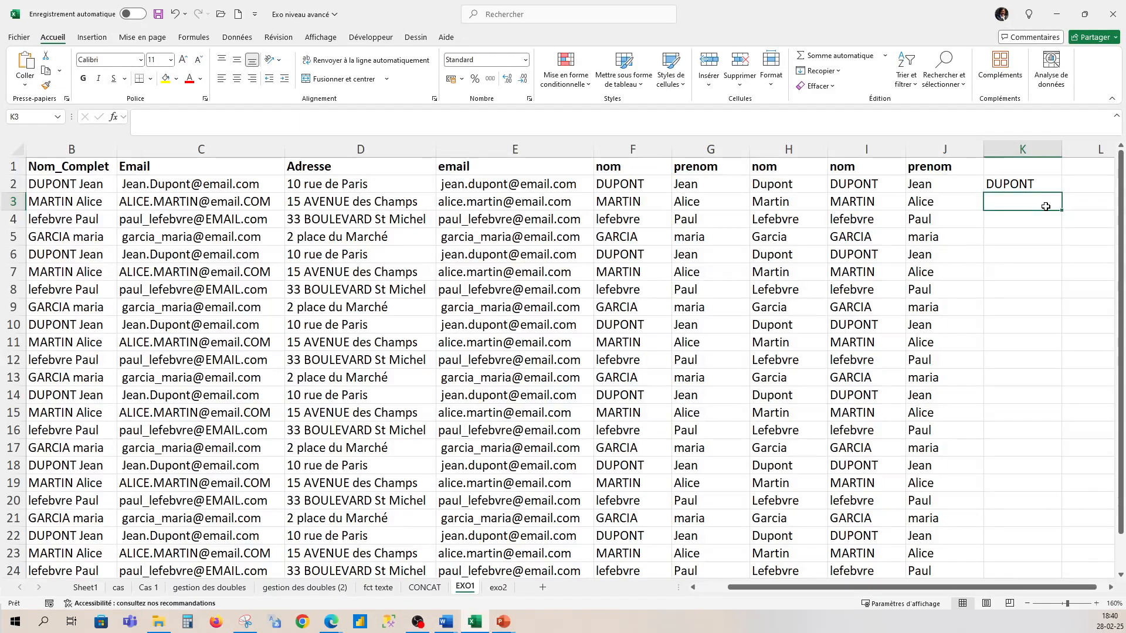
{"action": "type", "text": "M"}
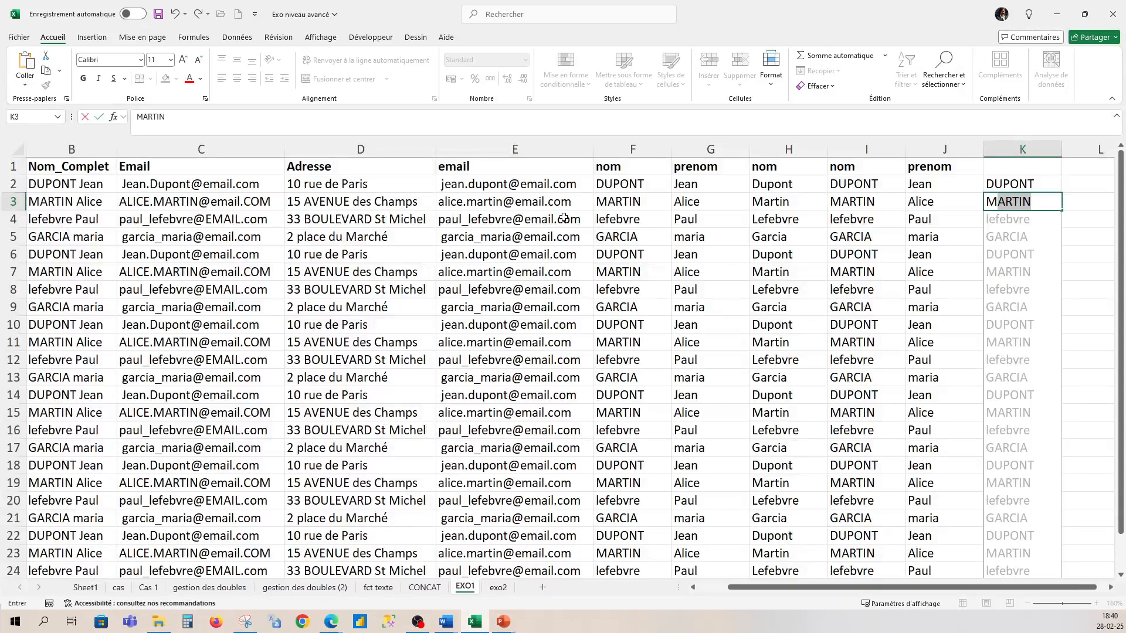
{"action": "key", "text": "Return"}
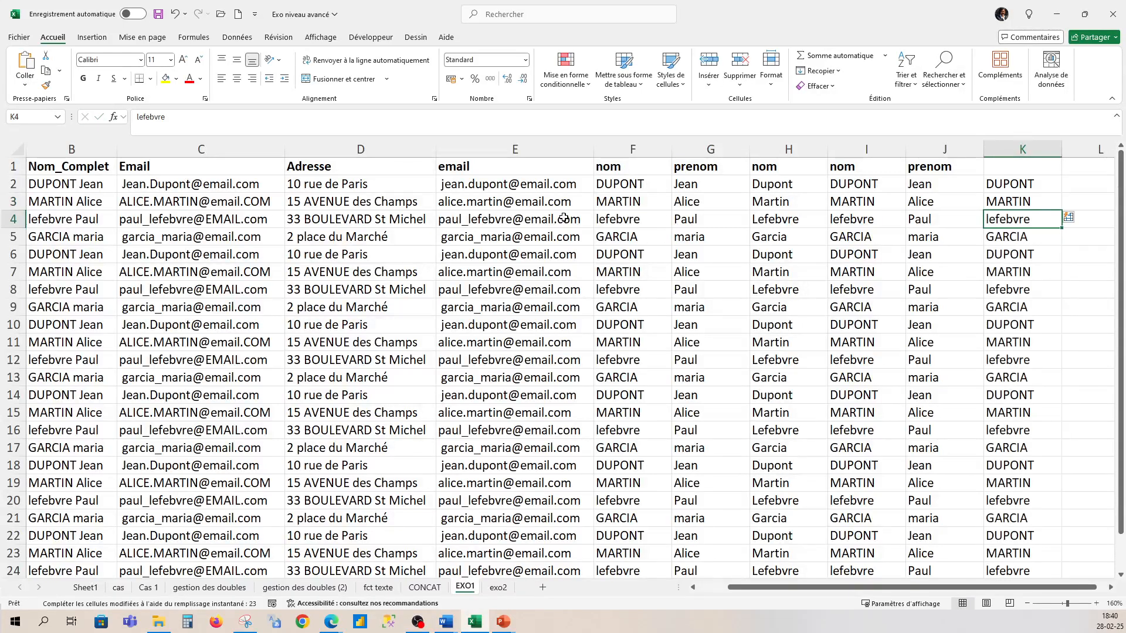
{"action": "left_click", "coordinate": [1068, 221]}
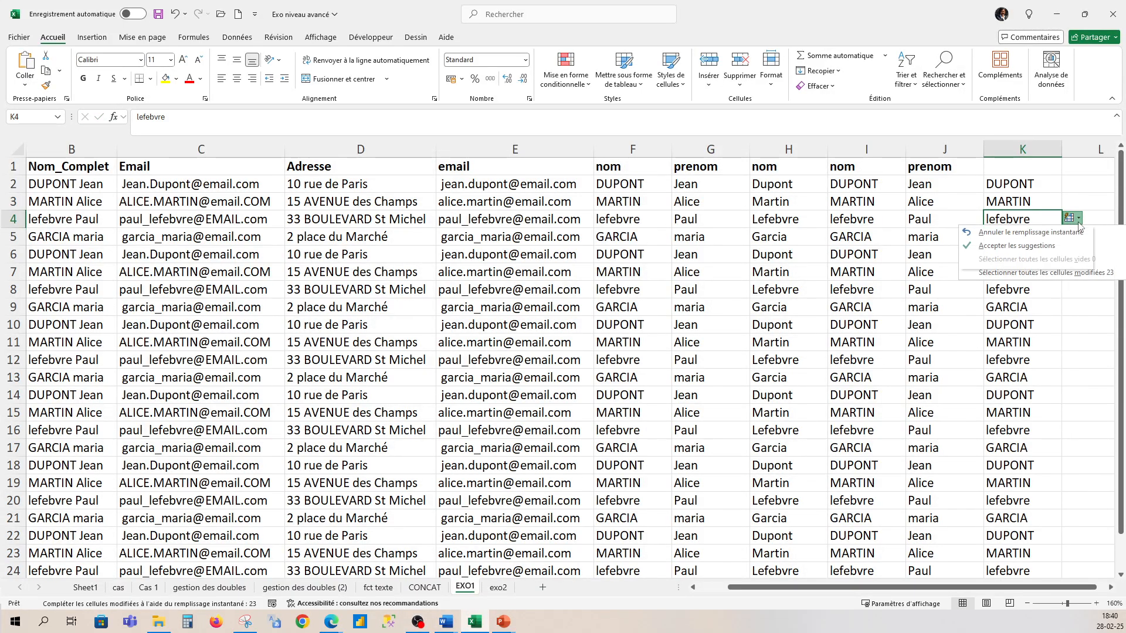
{"action": "left_click", "coordinate": [1037, 246]}
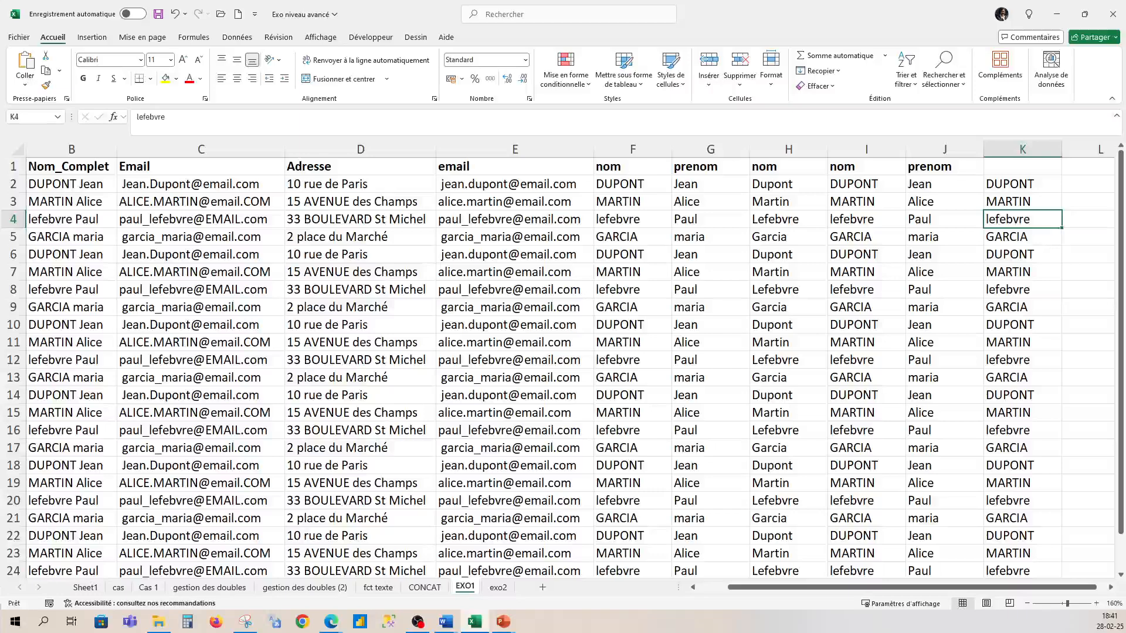
{"action": "key", "text": "alt+Tab"}
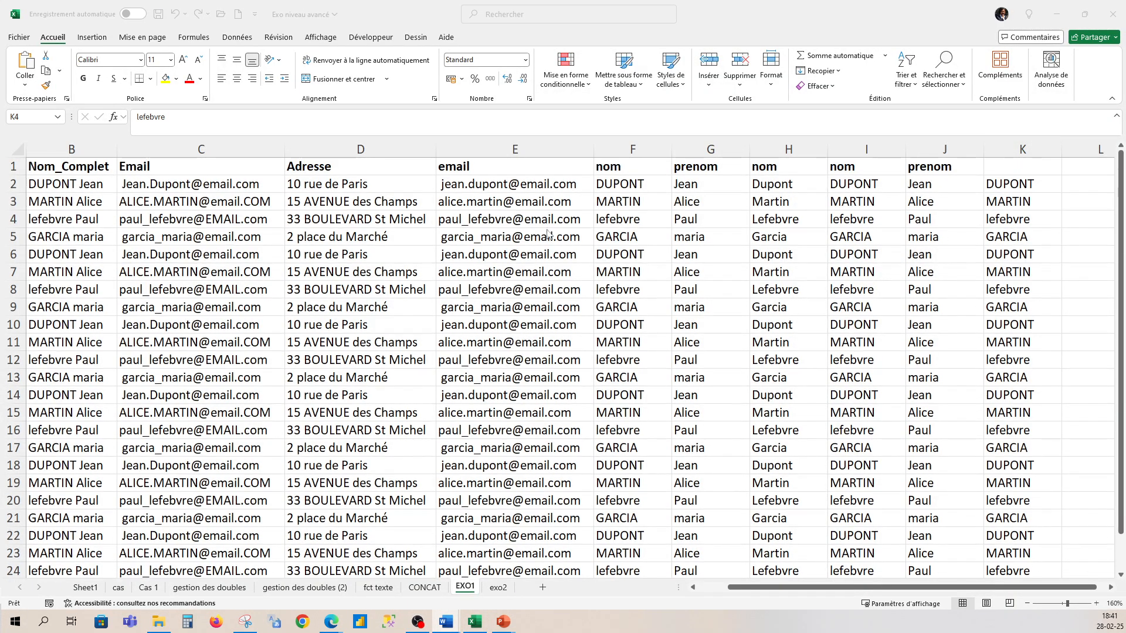
{"action": "scroll", "coordinate": [547, 233], "scroll_direction": "down", "scroll_amount": 3}
{"action": "scroll", "coordinate": [539, 232], "scroll_direction": "up", "scroll_amount": 3}
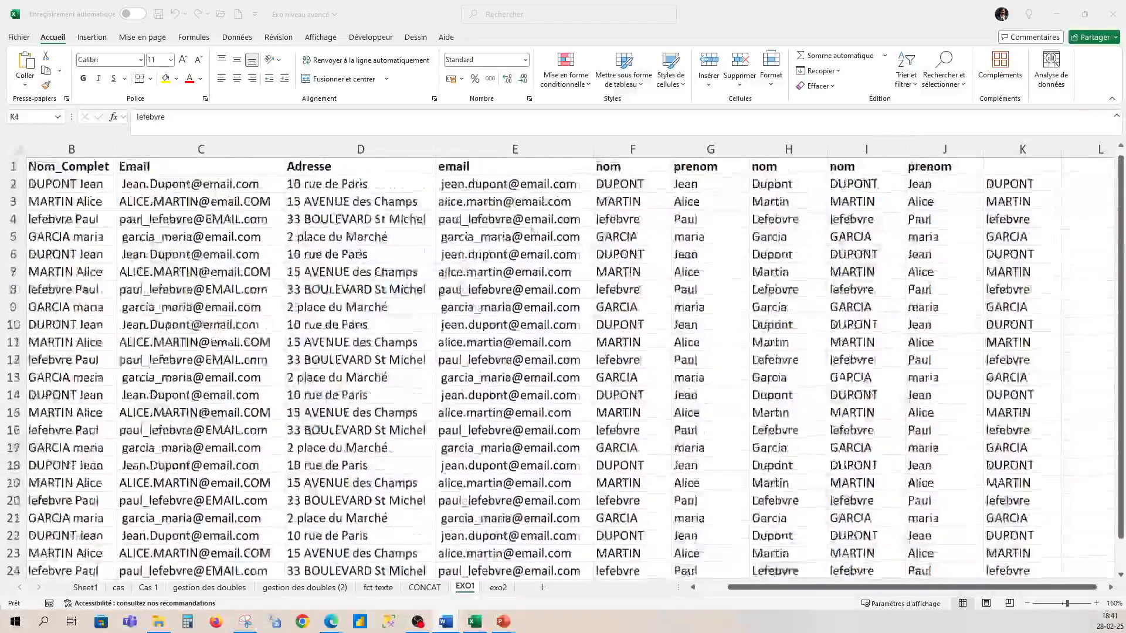
{"action": "scroll", "coordinate": [531, 230], "scroll_direction": "down", "scroll_amount": 2}
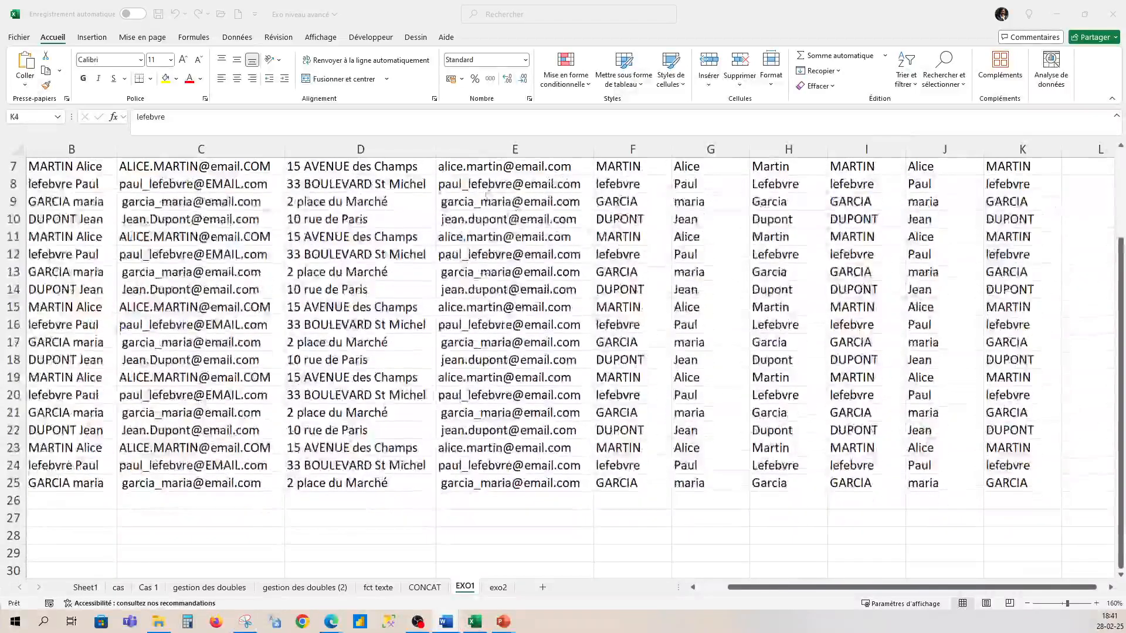
{"action": "left_click", "coordinate": [1122, 421]}
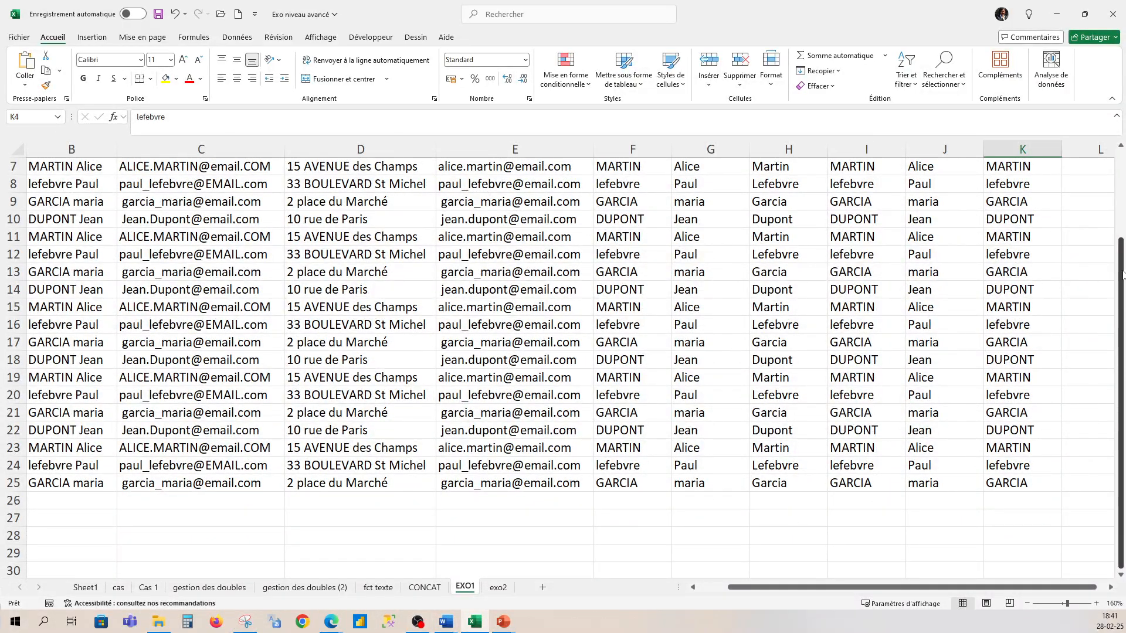
{"action": "scroll", "coordinate": [1122, 276], "scroll_direction": "up", "scroll_amount": 2}
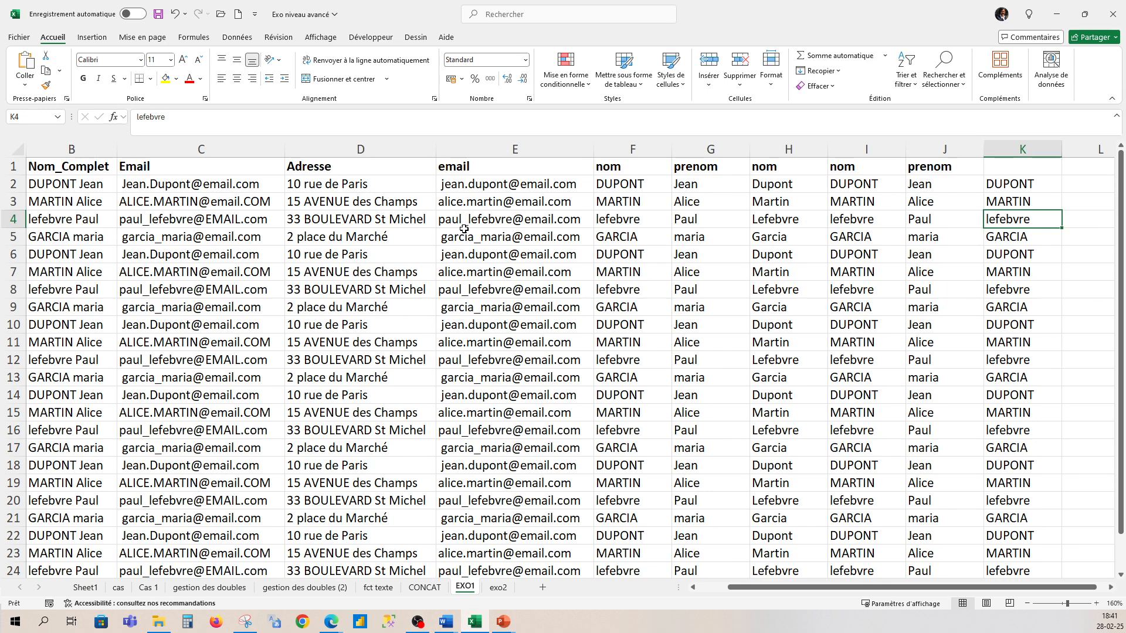
{"action": "left_click_drag", "start_coordinate": [478, 184], "coordinate": [489, 535]}
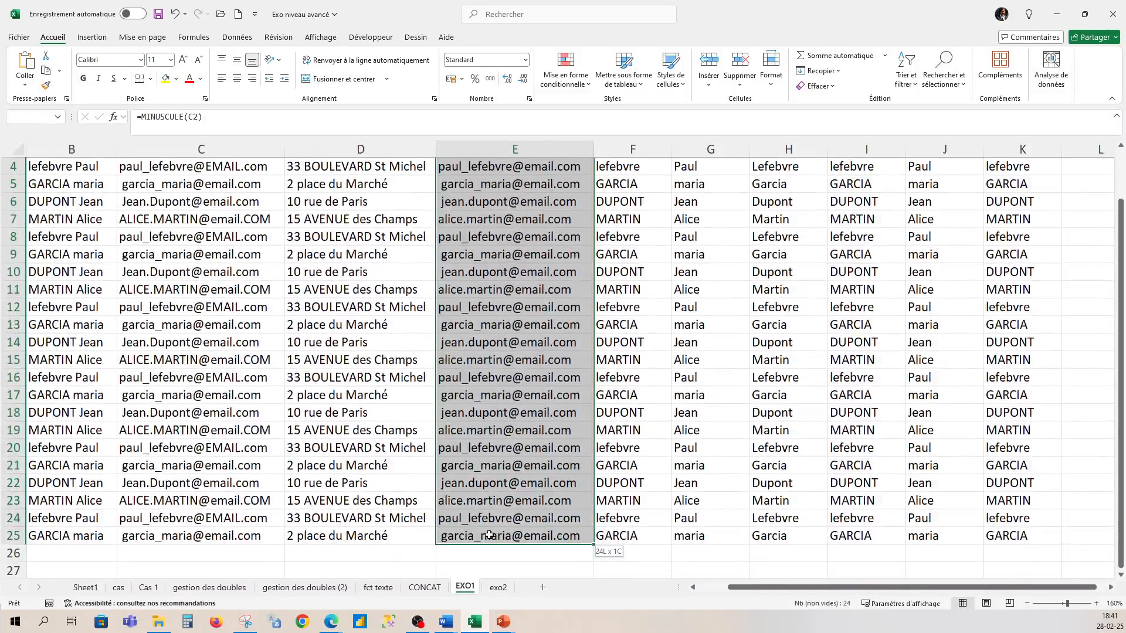
{"action": "key", "text": "ctrl+h"}
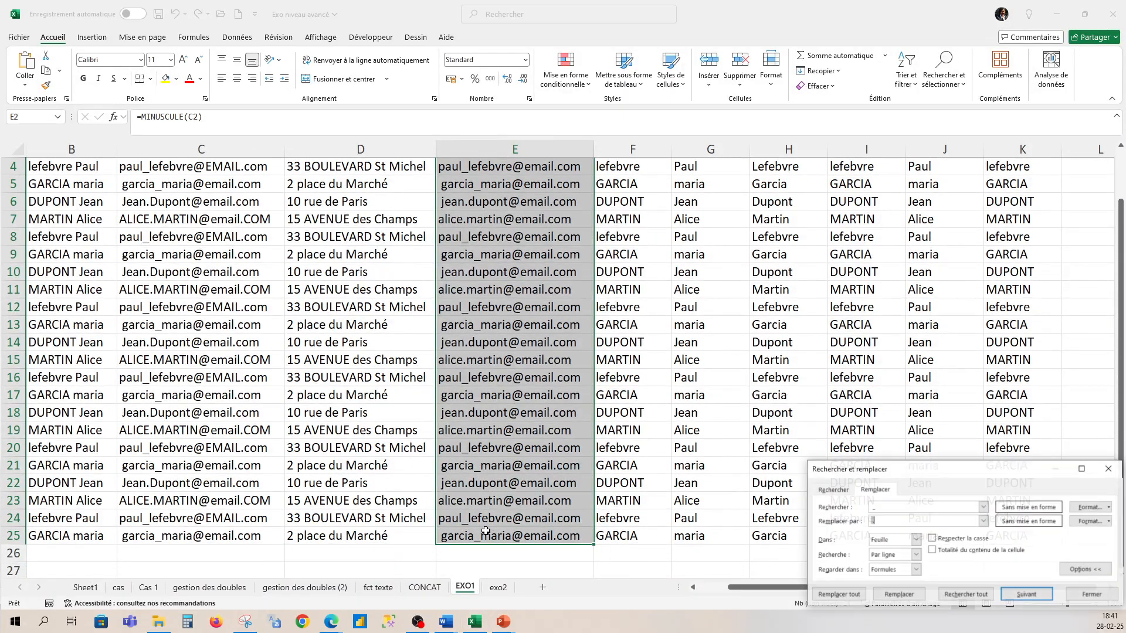
{"action": "left_click_drag", "start_coordinate": [912, 474], "coordinate": [783, 278]}
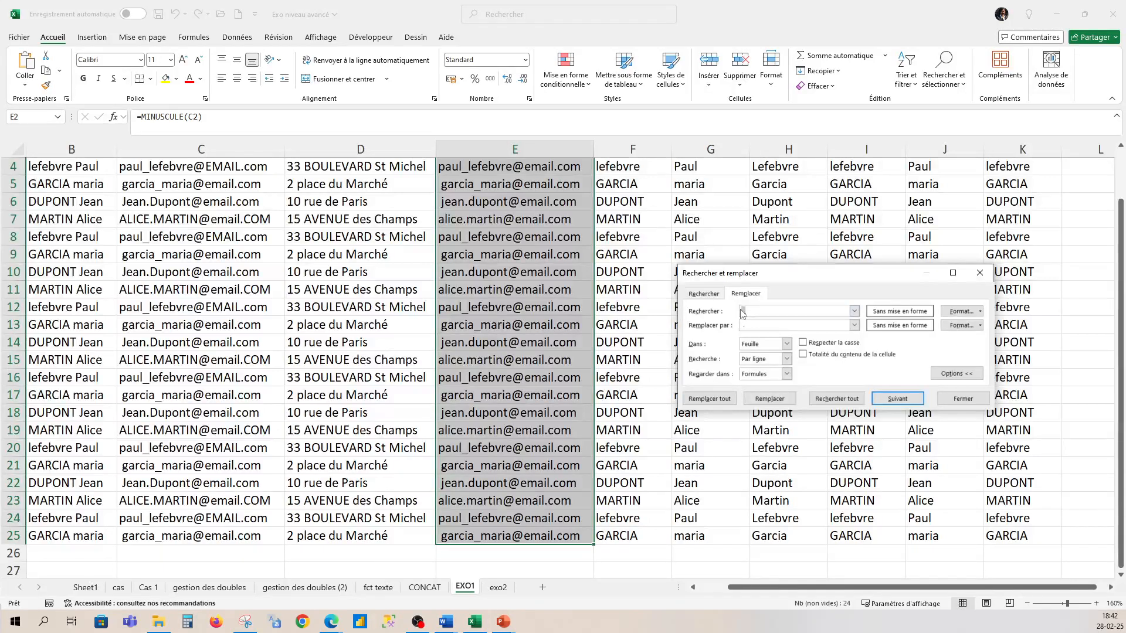
{"action": "type", "text": "@email.com"}
{"action": "left_click", "coordinate": [746, 327]}
{"action": "left_click", "coordinate": [710, 400]}
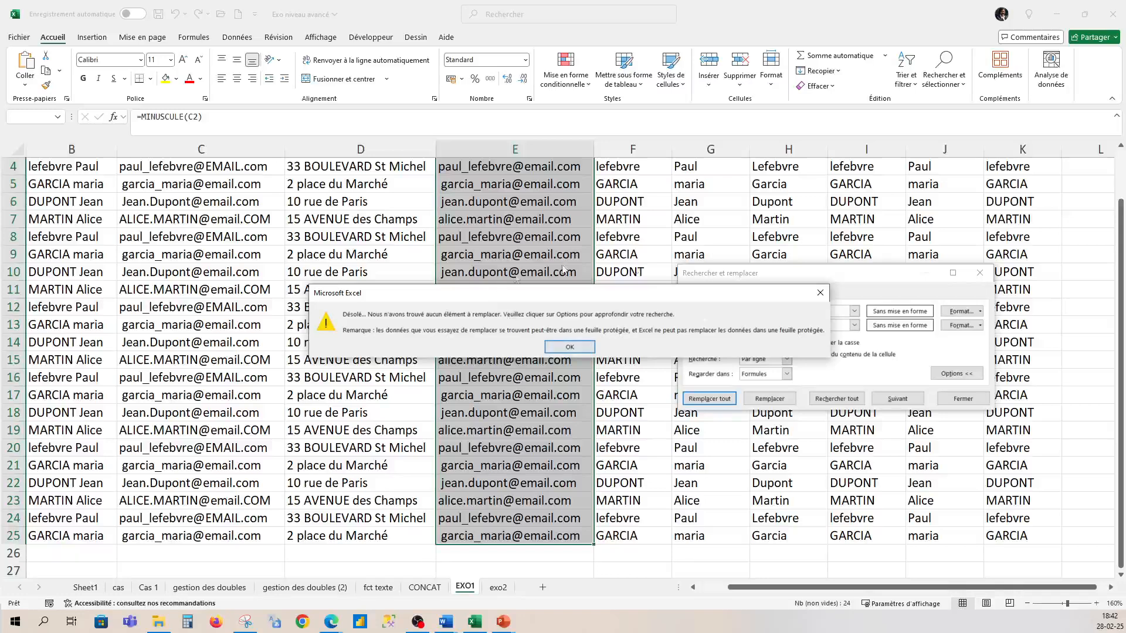
- Replace all underscores with dots across the whole sheet, making 13 replacements
{"action": "left_click", "coordinate": [567, 348]}
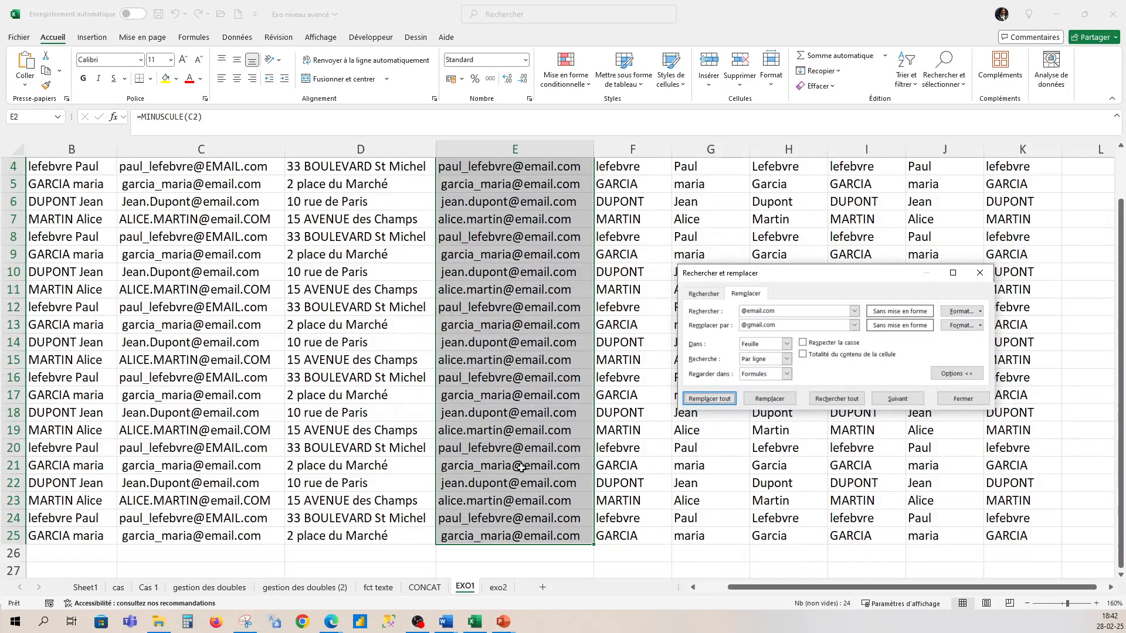
{"action": "left_click", "coordinate": [512, 485]}
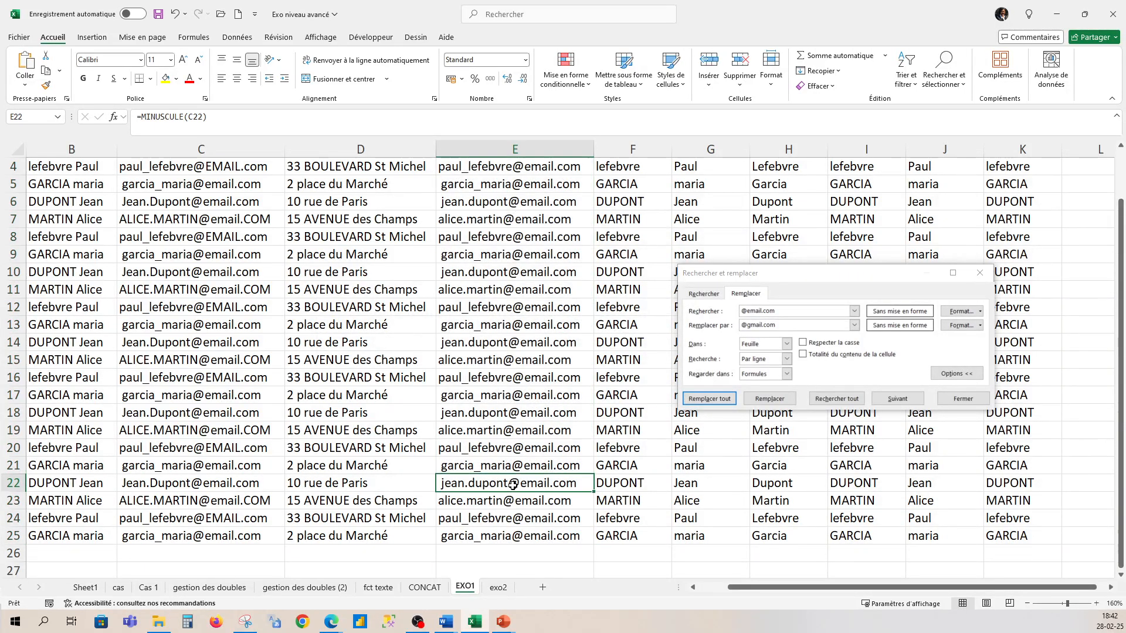
{"action": "left_click", "coordinate": [786, 314]}
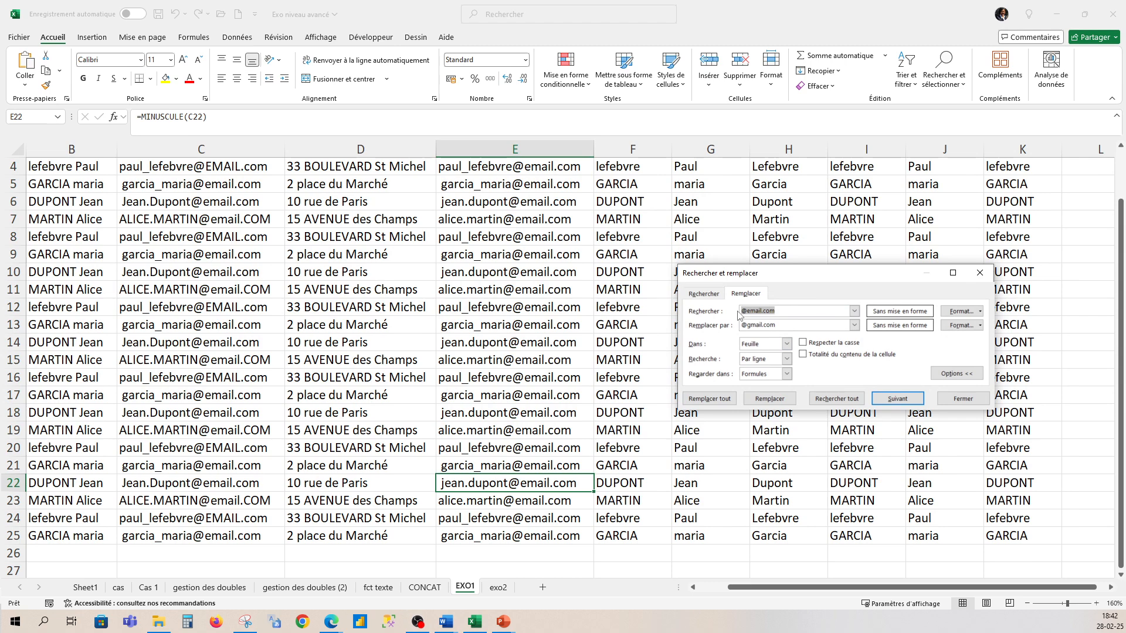
{"action": "key", "text": "BackSpace"}
{"action": "left_click_drag", "start_coordinate": [775, 326], "coordinate": [739, 332]}
{"action": "type", "text": "."}
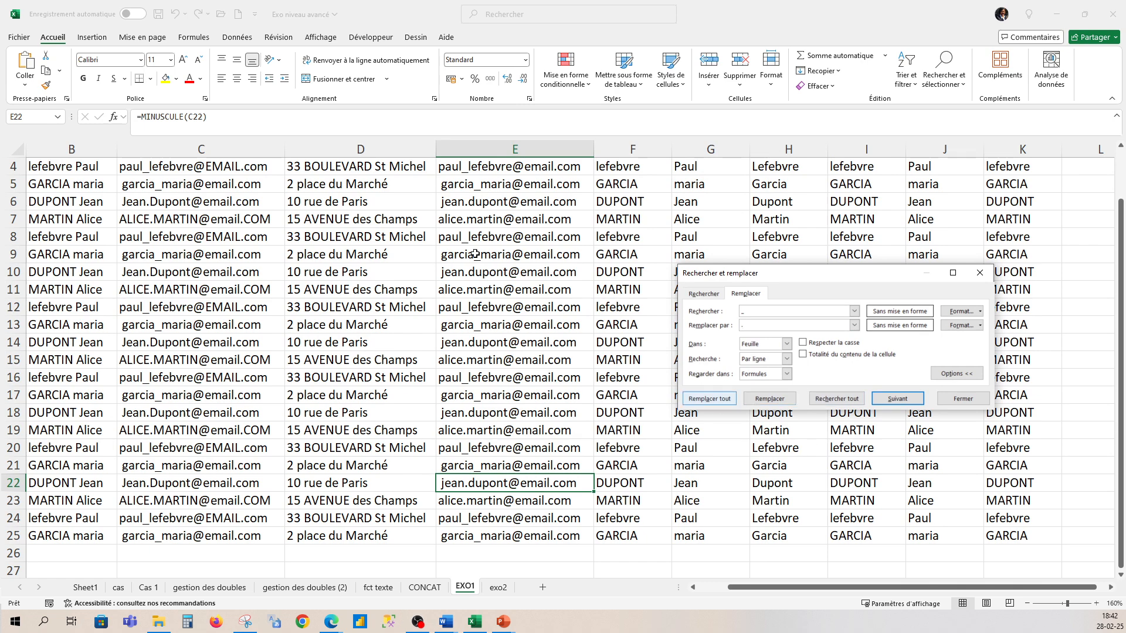
{"action": "left_click", "coordinate": [727, 399]}
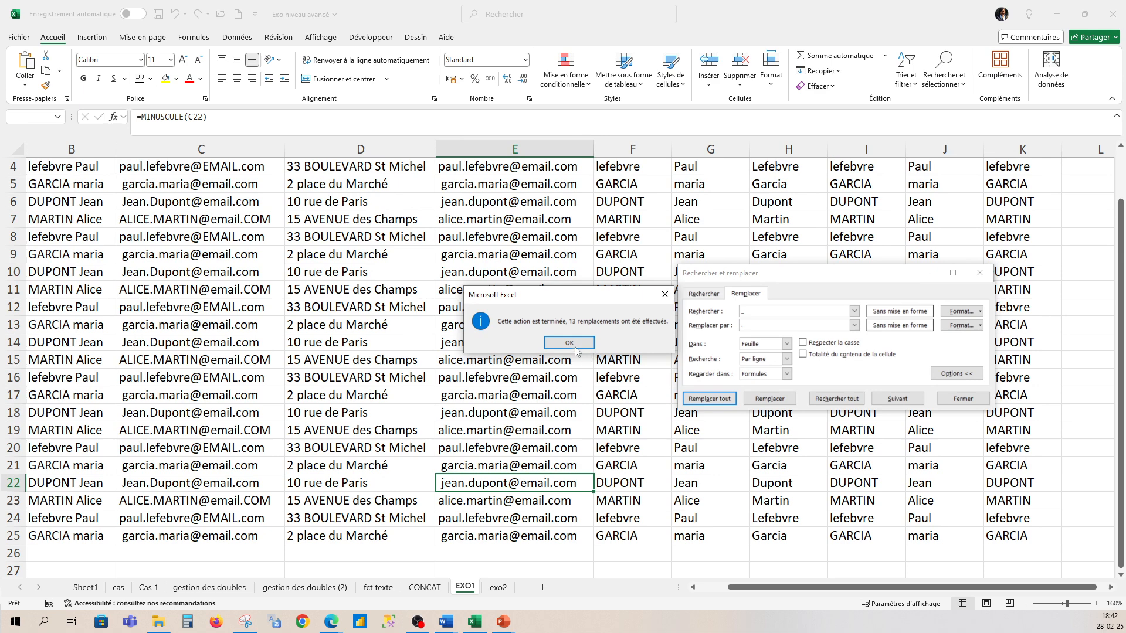
{"action": "left_click", "coordinate": [569, 343]}
{"action": "scroll", "coordinate": [507, 249], "scroll_direction": "up", "scroll_amount": 1}
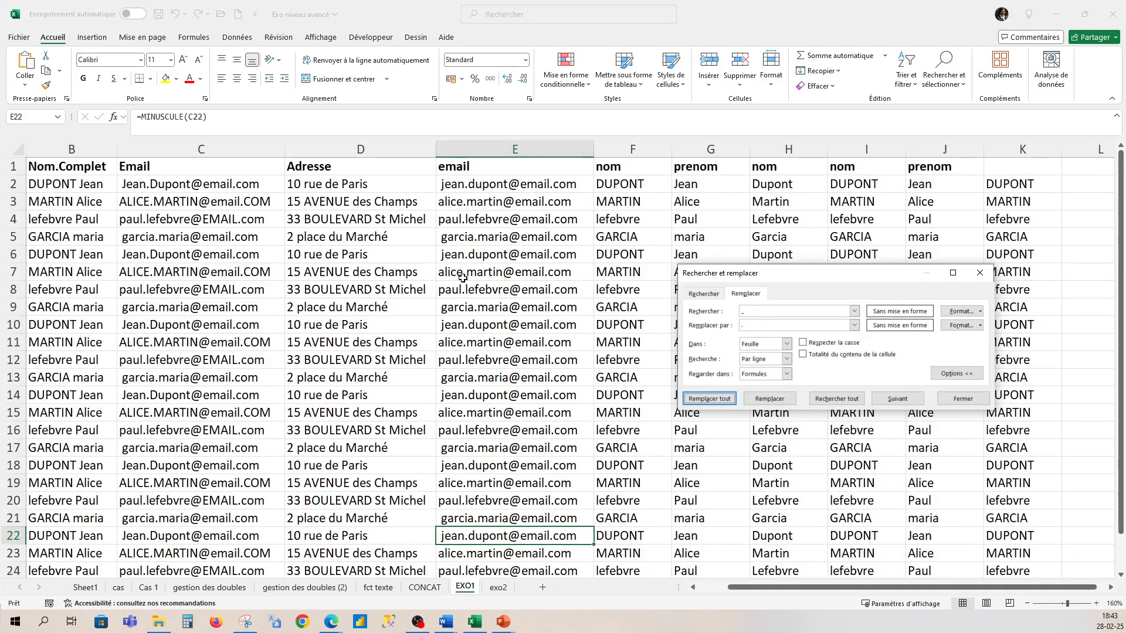
{"action": "left_click", "coordinate": [467, 188]}
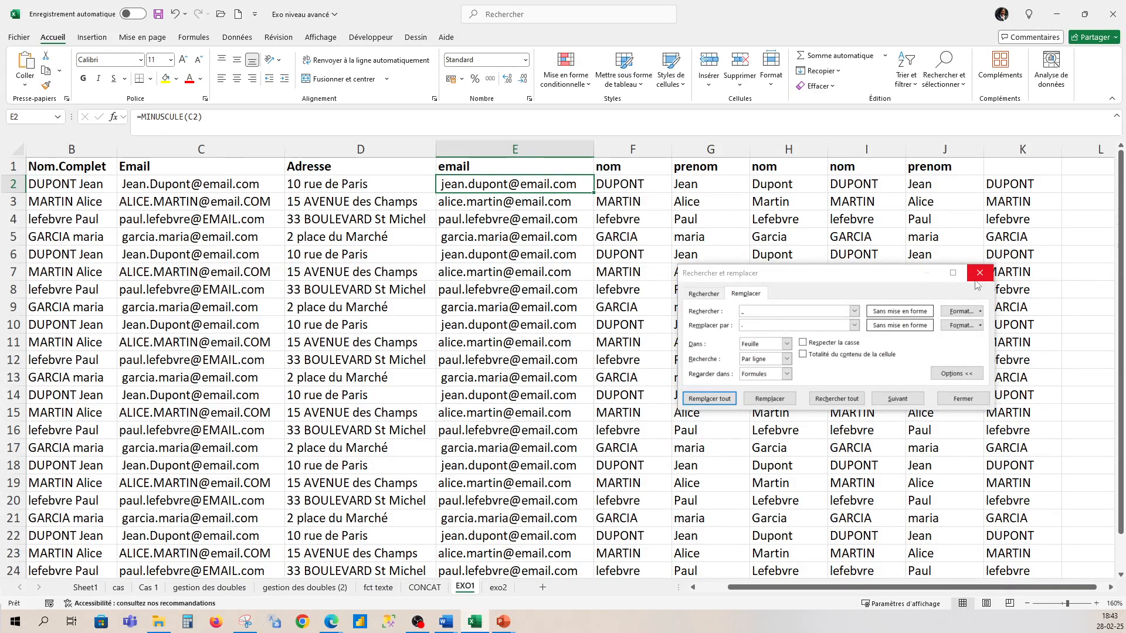
{"action": "left_click", "coordinate": [847, 311]}
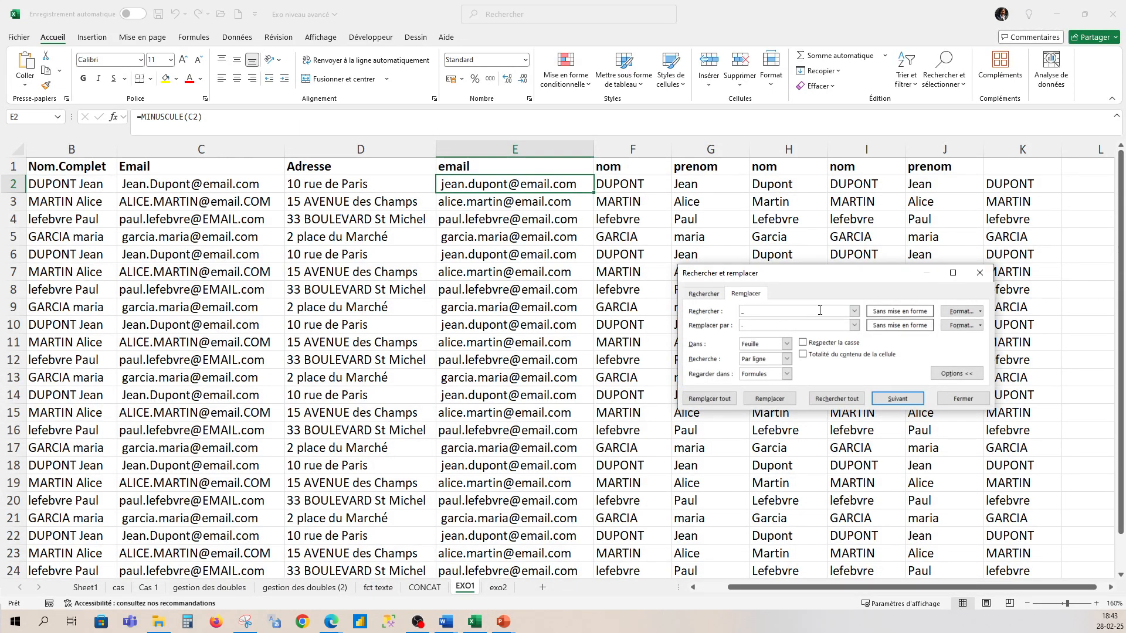
{"action": "key", "text": "BackSpace"}
{"action": "type", "text": "@email.com"}
{"action": "left_click", "coordinate": [798, 324]}
{"action": "type", "text": "@gmail.com"}
{"action": "left_click", "coordinate": [722, 403]}
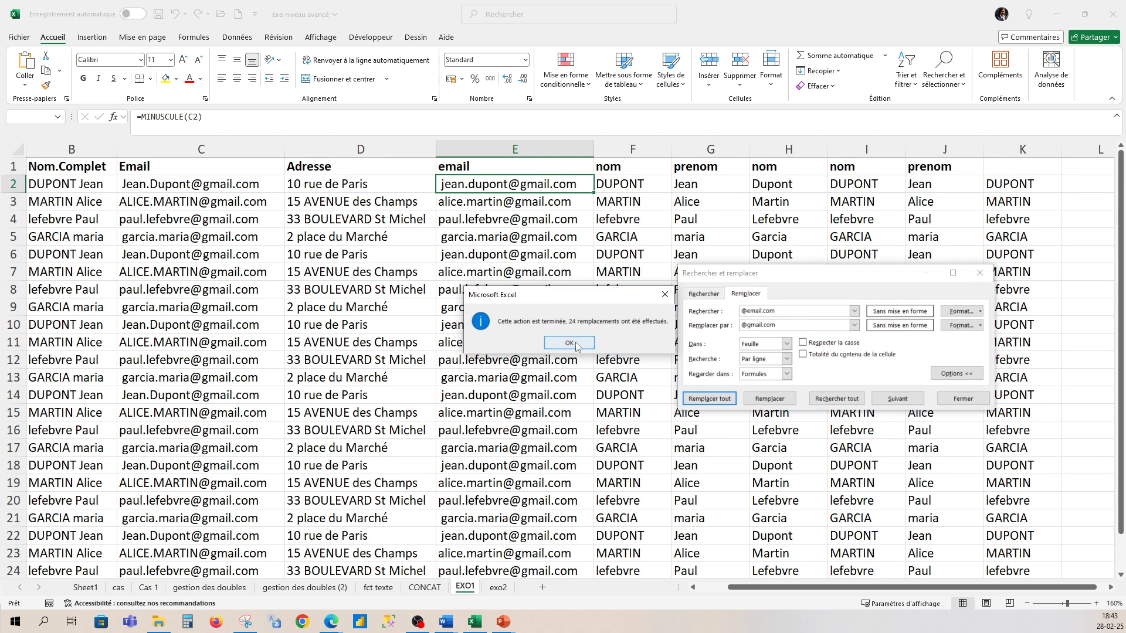
{"action": "left_click", "coordinate": [573, 345]}
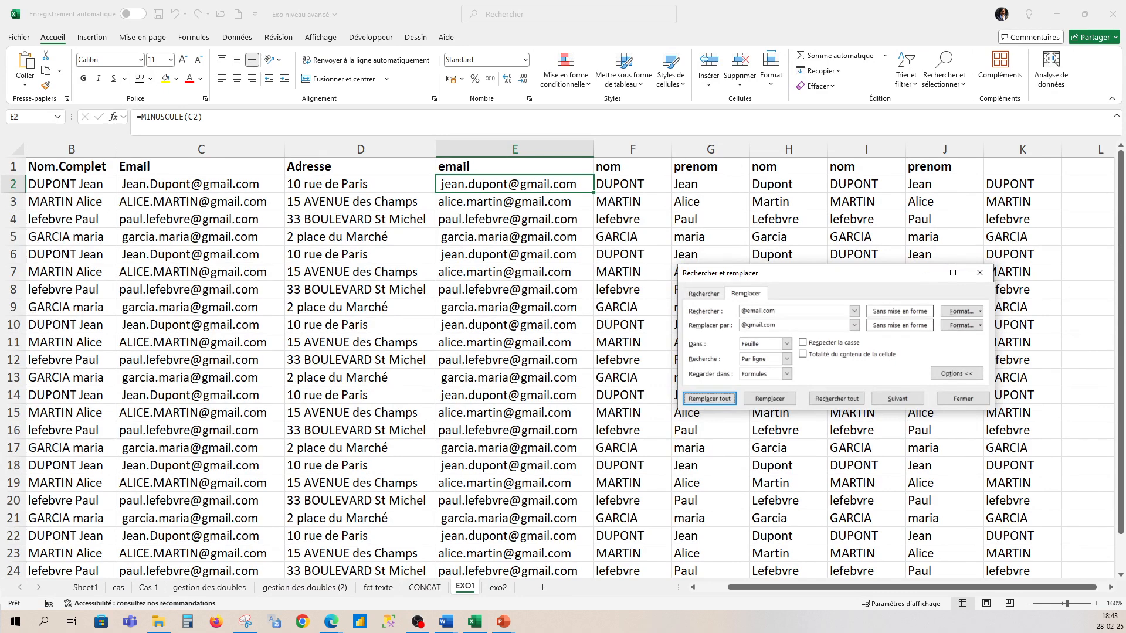
{"action": "left_click", "coordinate": [446, 622]}
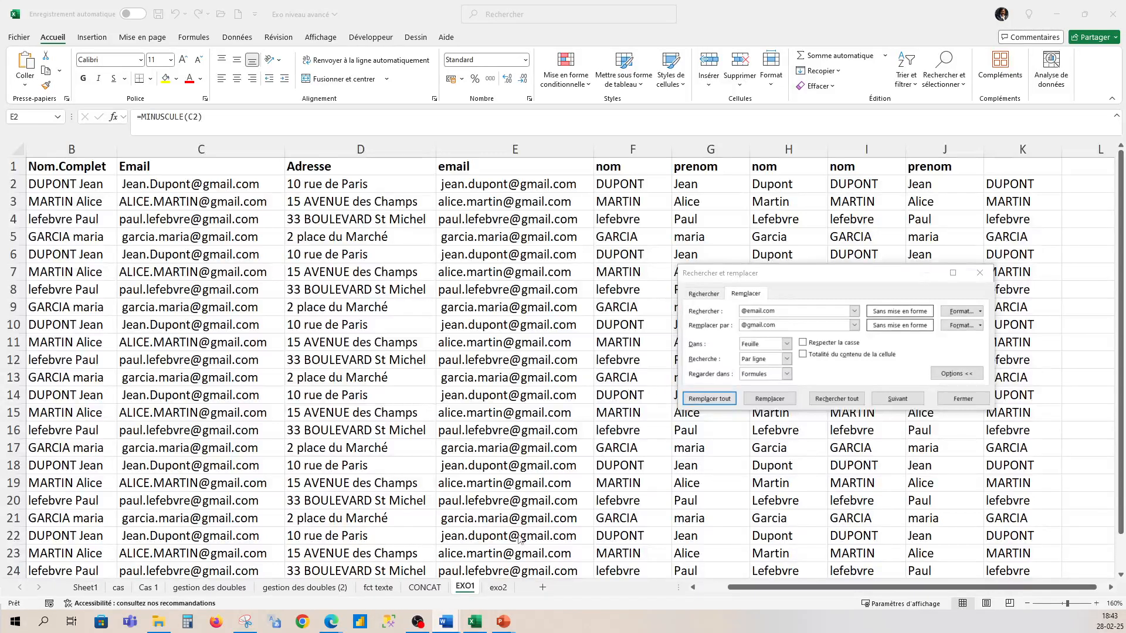
{"action": "left_click", "coordinate": [499, 587]}
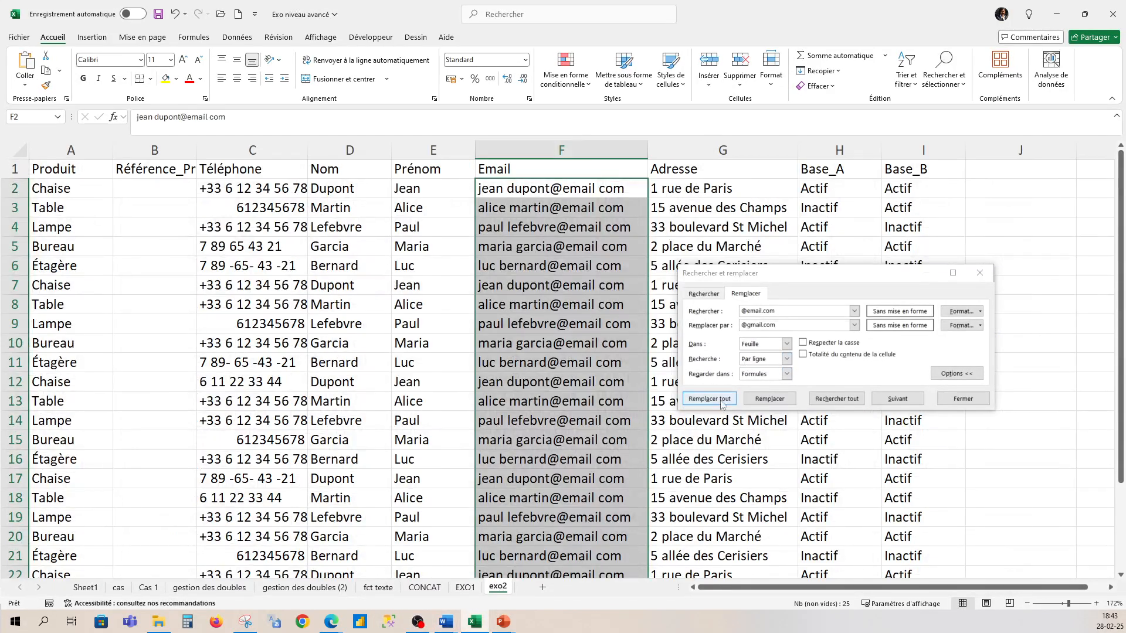
- Insert an empty column B and copy the Référence_Produit header from C1 into B1
{"action": "left_click", "coordinate": [988, 278]}
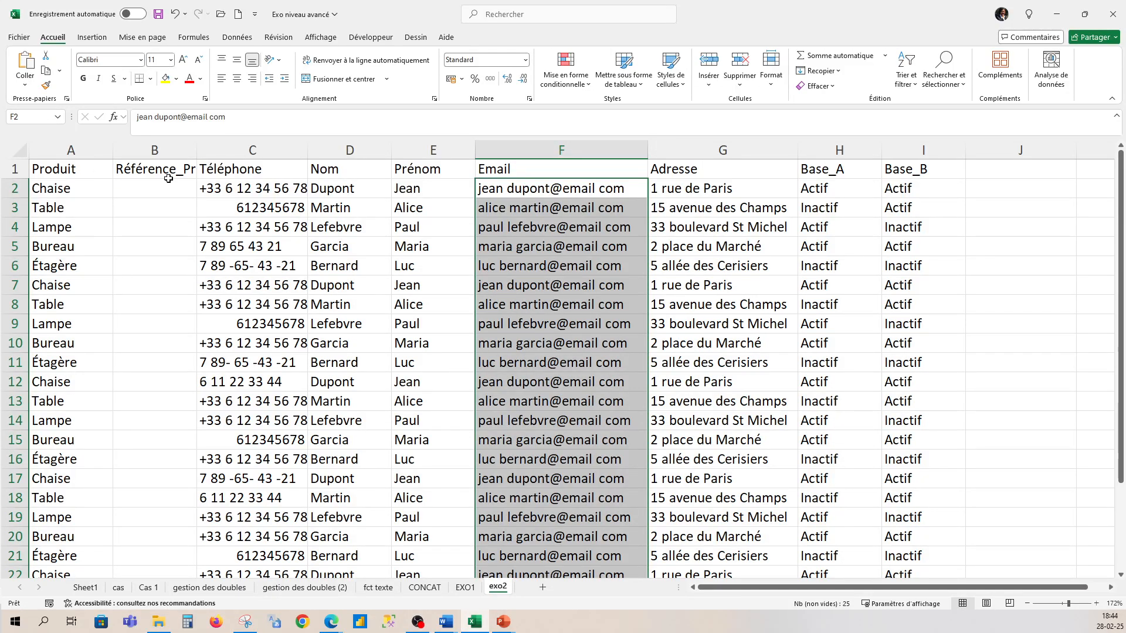
{"action": "left_click", "coordinate": [153, 189]}
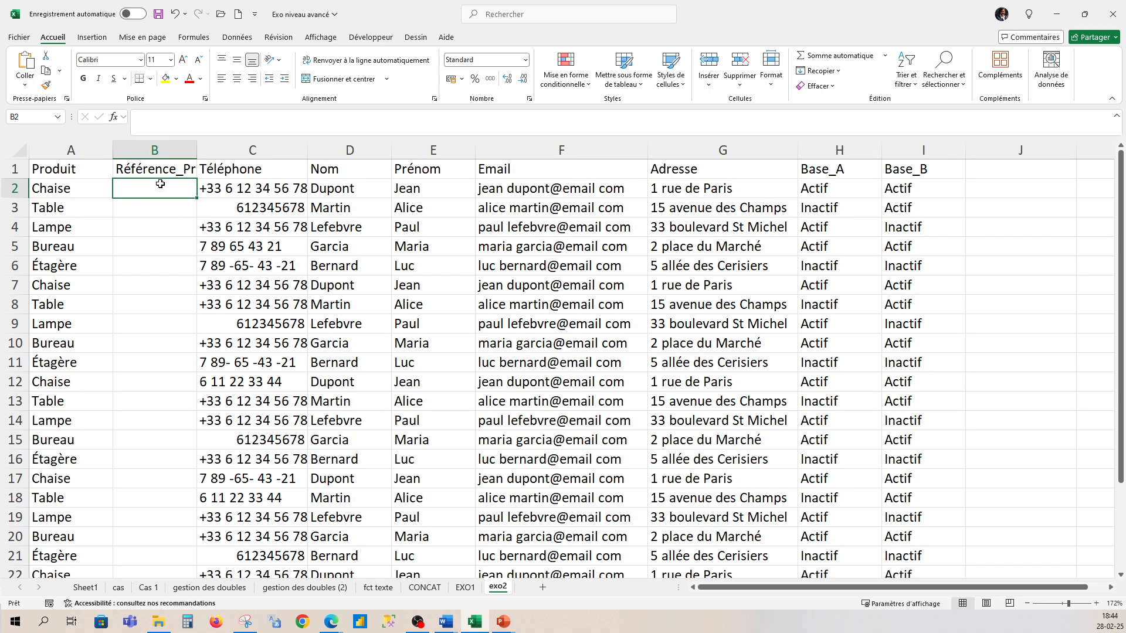
{"action": "right_click", "coordinate": [164, 151]}
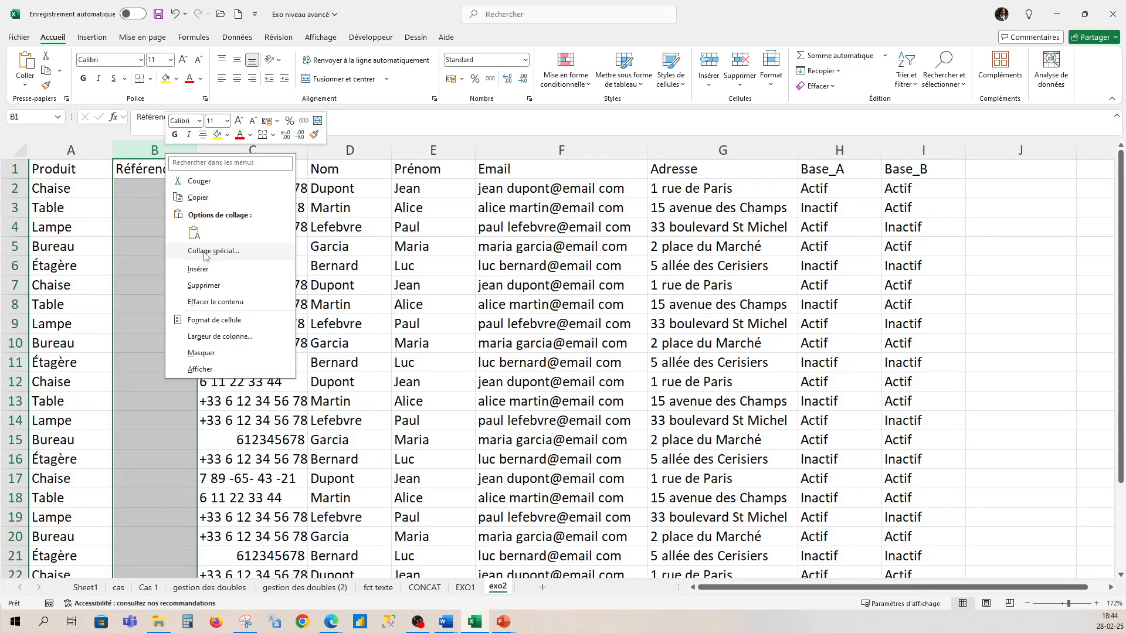
{"action": "left_click", "coordinate": [202, 269]}
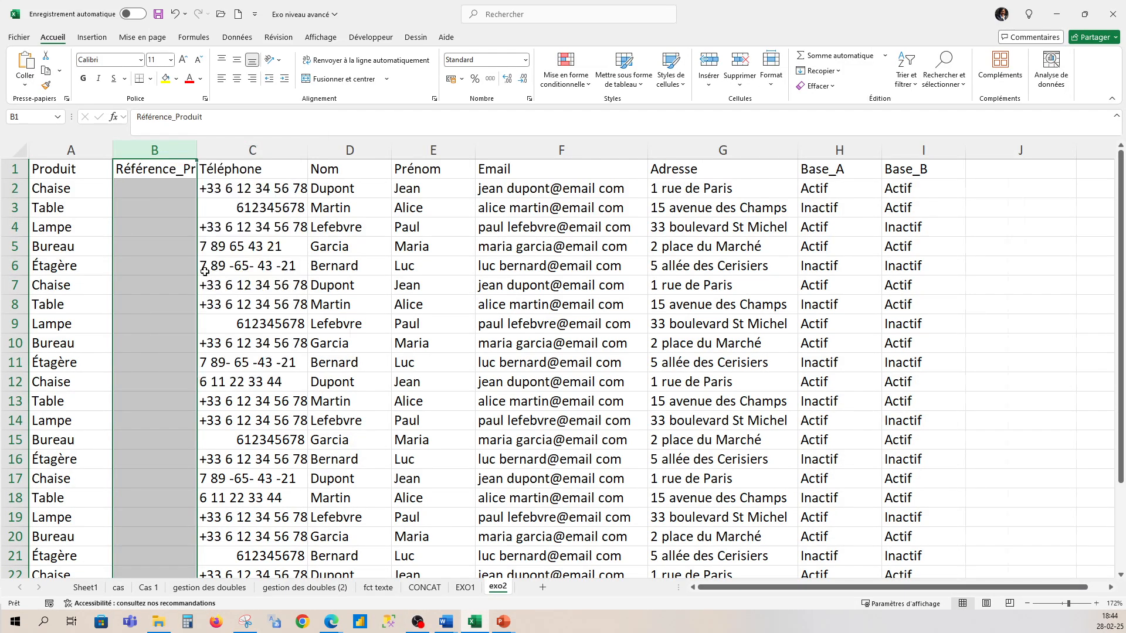
{"action": "left_click", "coordinate": [166, 175]}
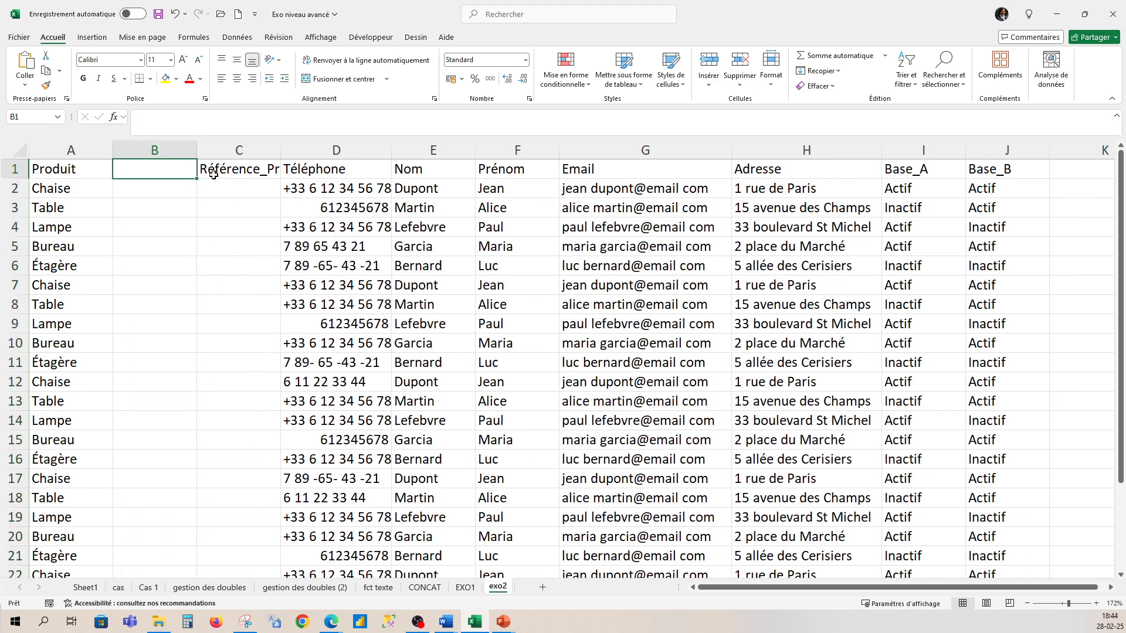
{"action": "left_click", "coordinate": [206, 170]}
{"action": "key", "text": "ctrl+c"}
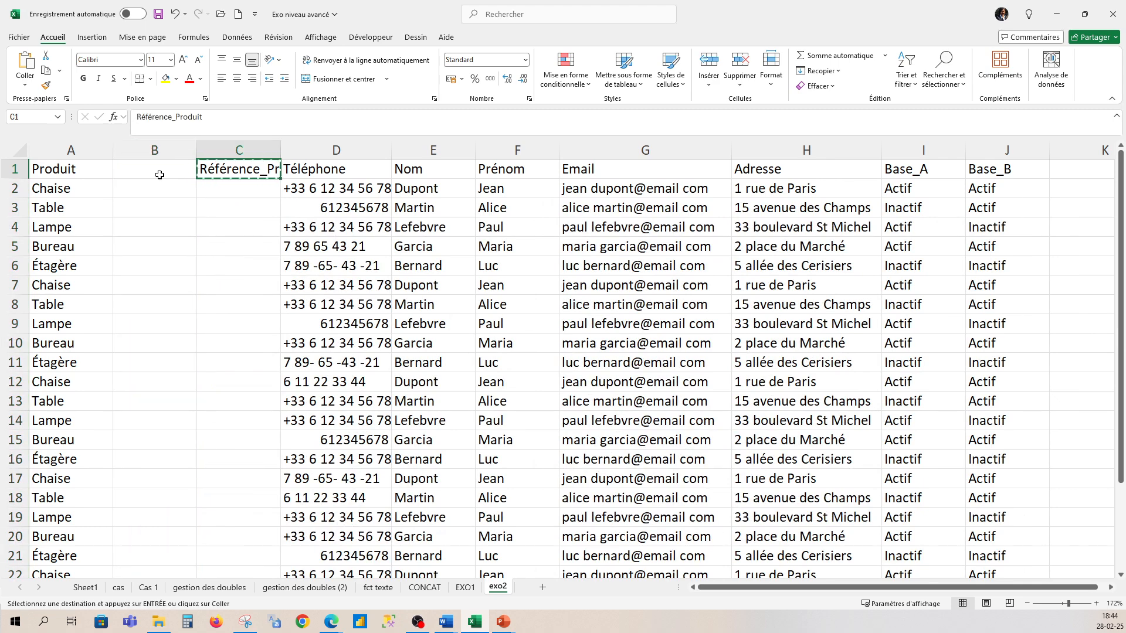
{"action": "left_click", "coordinate": [127, 169]}
{"action": "key", "text": "ctrl+v"}
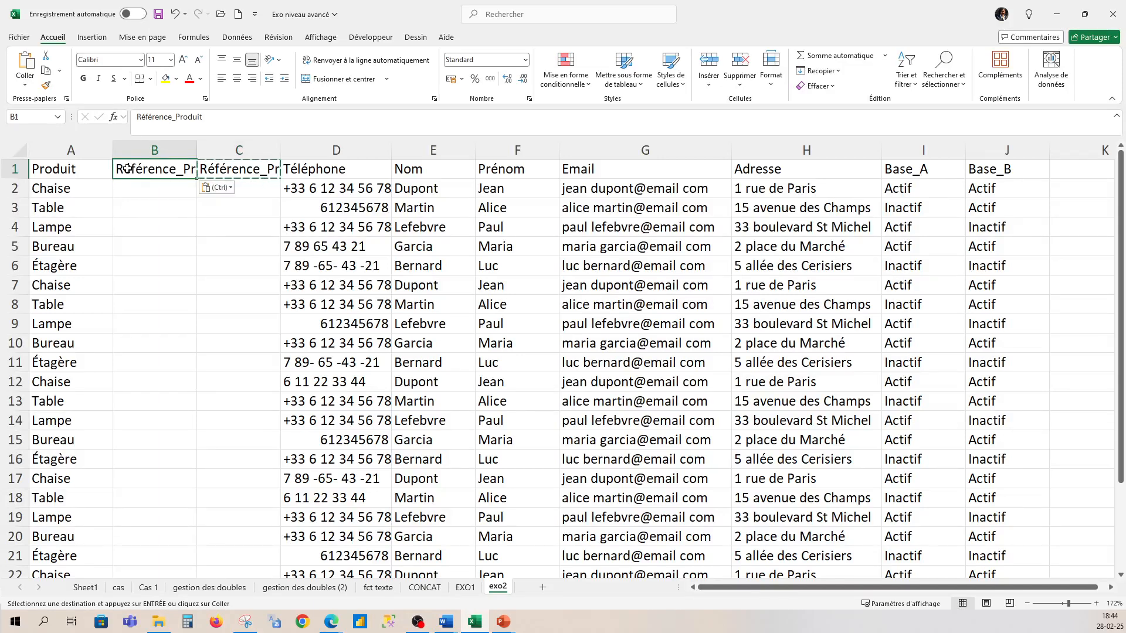
- Enter PRD-001 in B2 and fill the code series down column B
{"action": "left_click", "coordinate": [136, 188]}
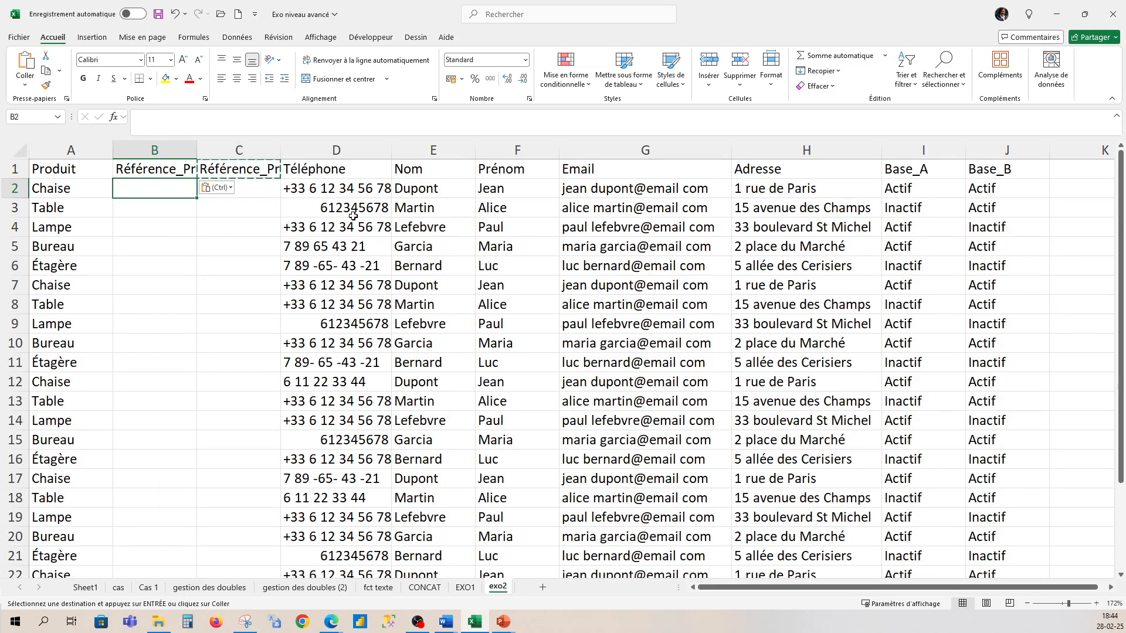
{"action": "type", "text": "PRD"}
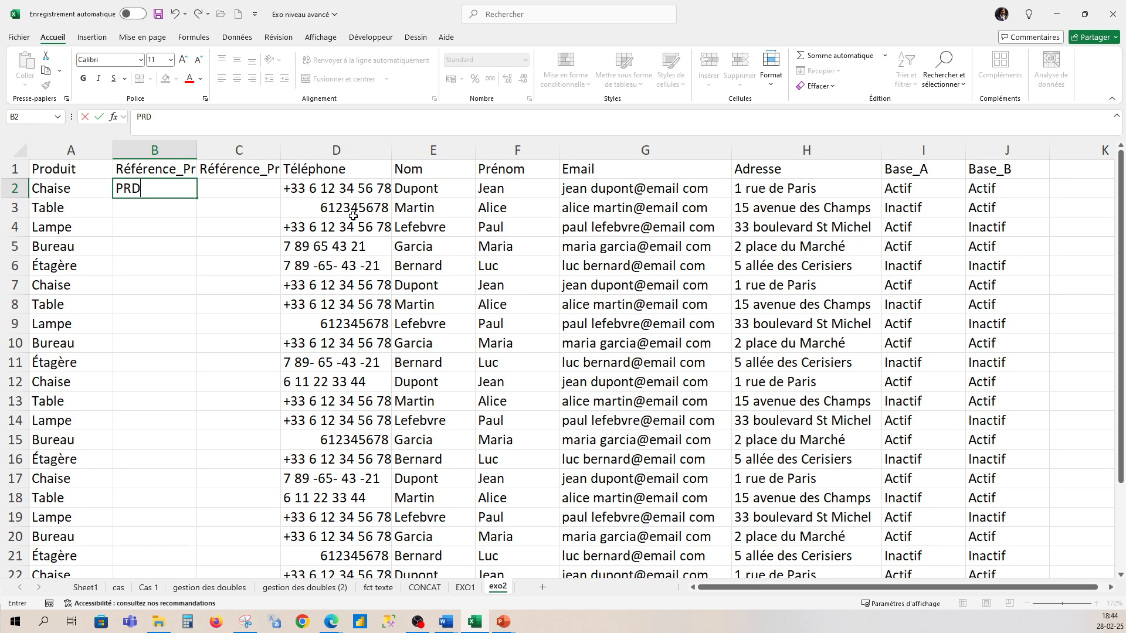
{"action": "type", "text": "-001"}
{"action": "left_click", "coordinate": [180, 233]}
{"action": "left_click", "coordinate": [177, 194]}
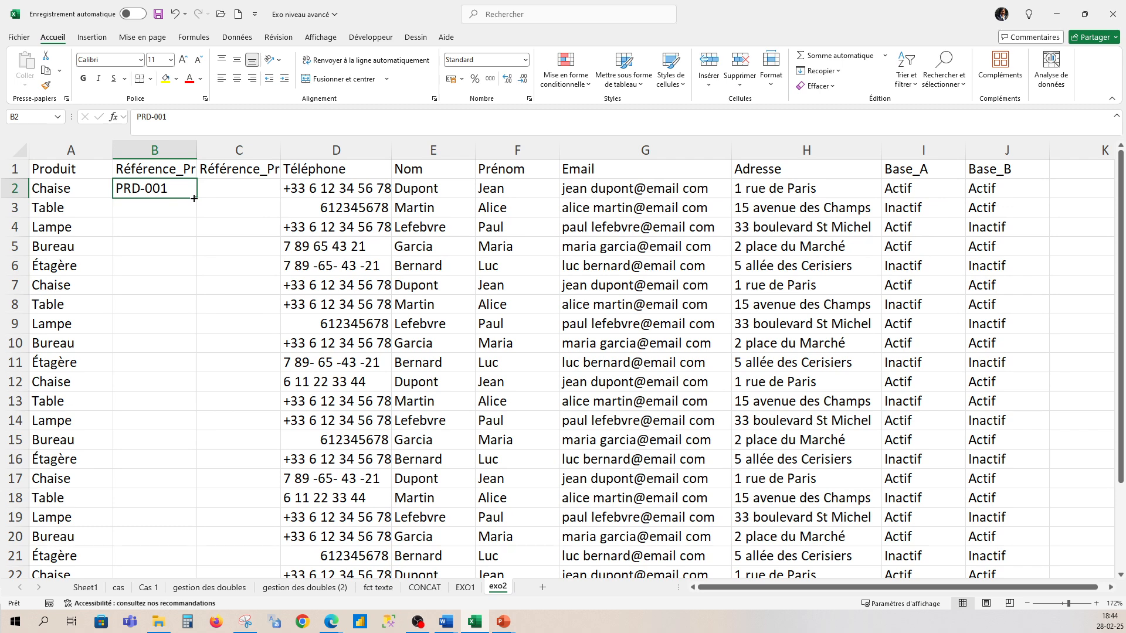
{"action": "left_click_drag", "start_coordinate": [196, 199], "coordinate": [154, 532]}
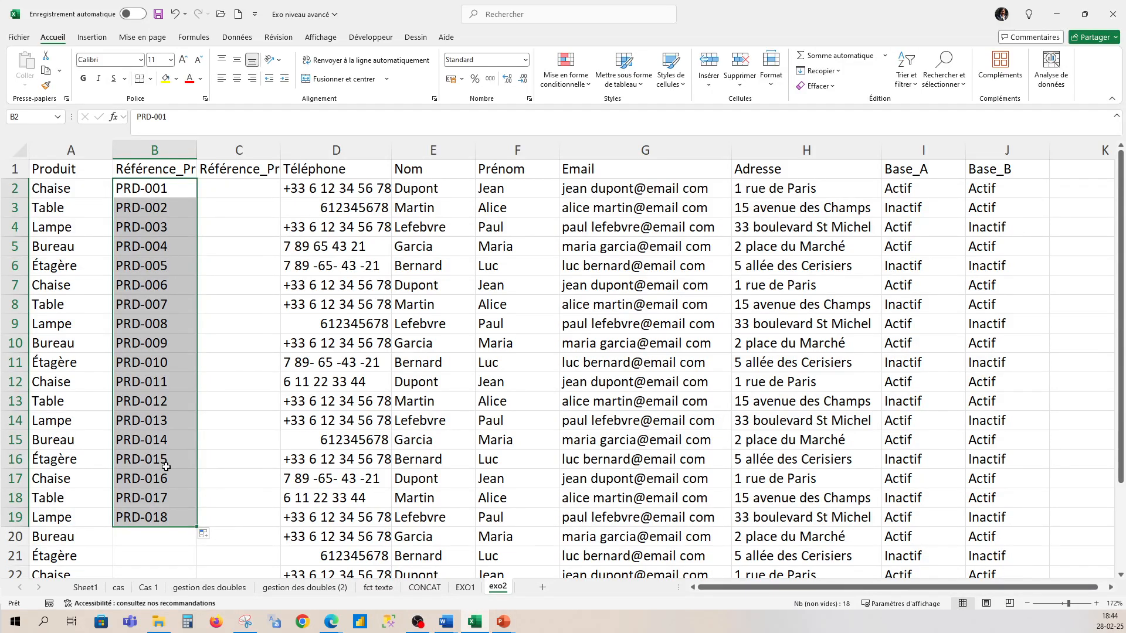
{"action": "left_click_drag", "start_coordinate": [198, 528], "coordinate": [155, 504]}
{"action": "scroll", "coordinate": [183, 346], "scroll_direction": "up", "scroll_amount": 3}
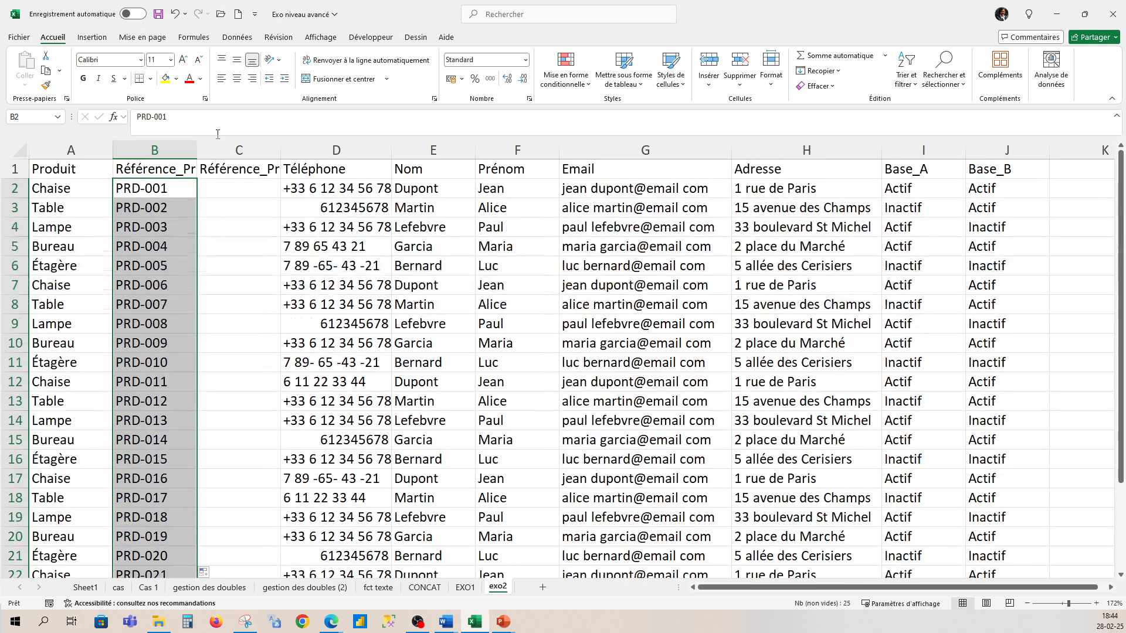
{"action": "left_click", "coordinate": [209, 184]}
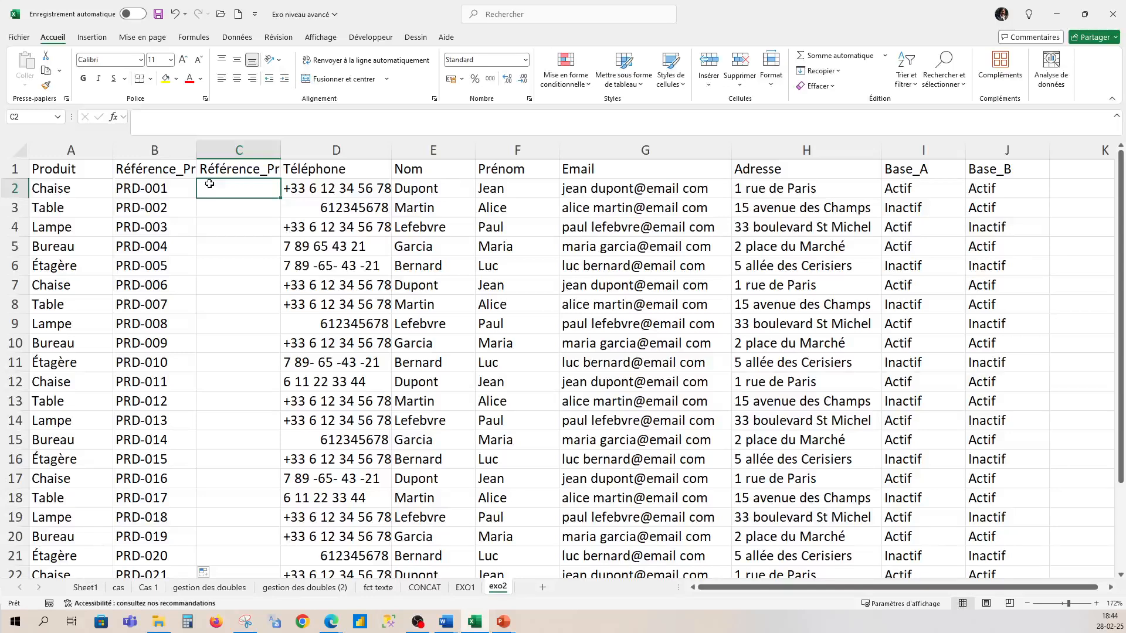
- Start a =concat("PRD") formula in C2, restoring PRD-001 in B2 after a stray dash
{"action": "type", "text": "+CO"}
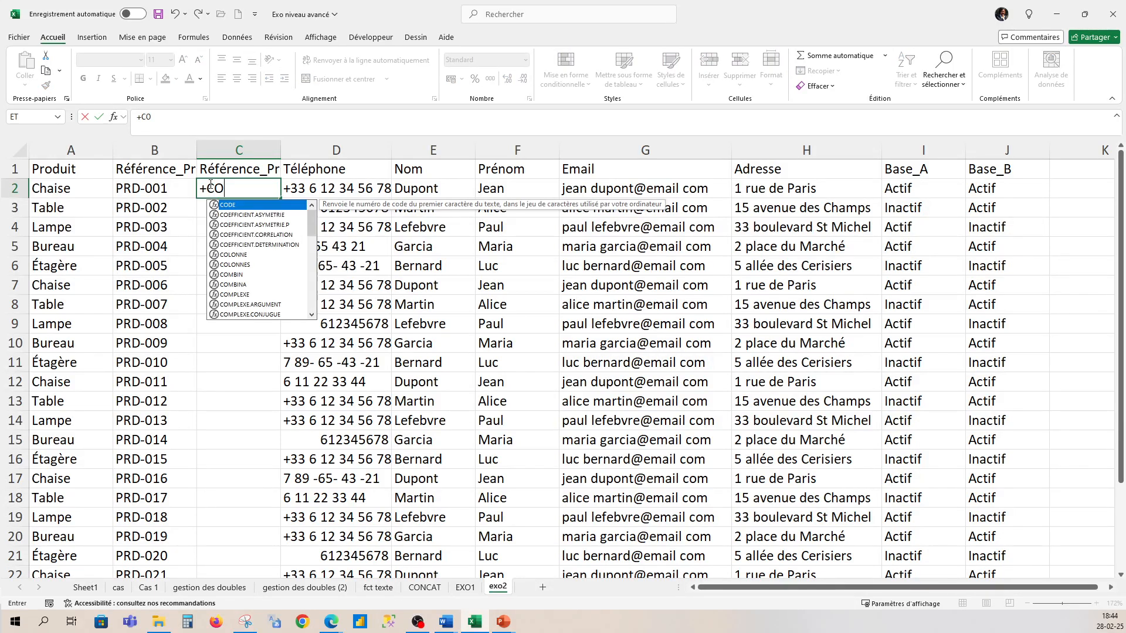
{"action": "key", "text": "BackSpace"}
{"action": "key", "text": "BackSpace"}
{"action": "key", "text": "BackSpace"}
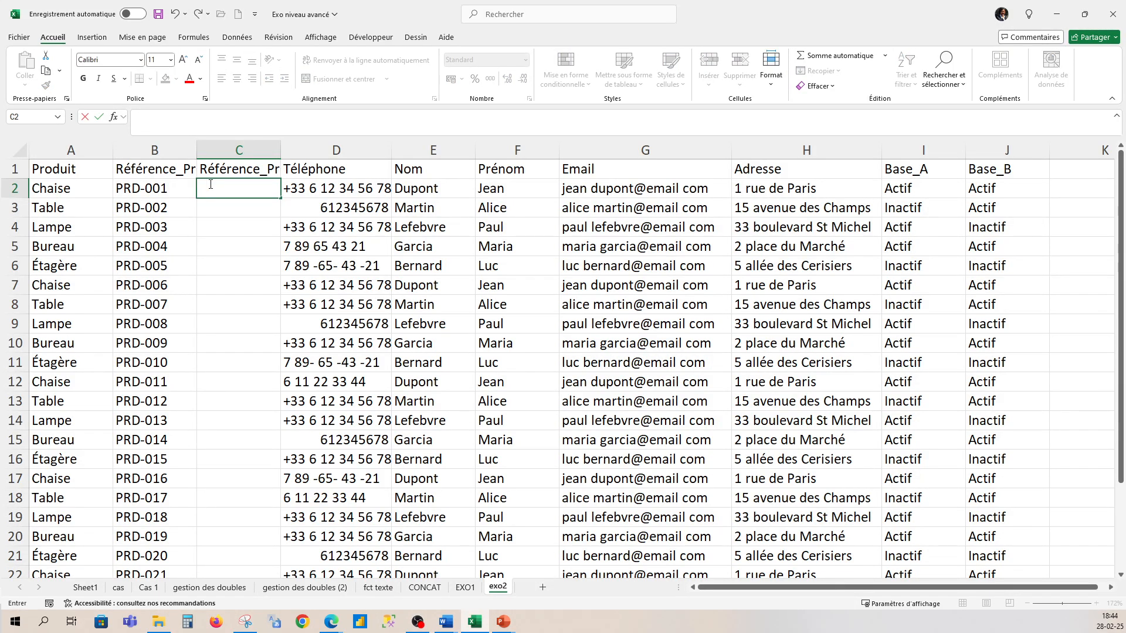
{"action": "type", "text": "=conca"}
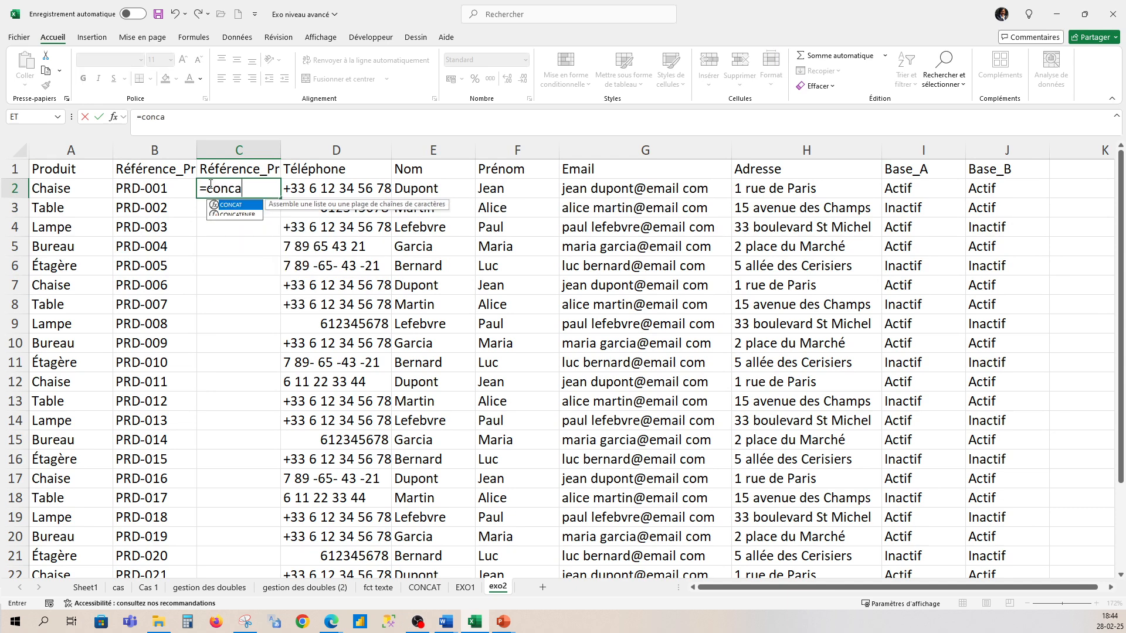
{"action": "type", "text": "t("}
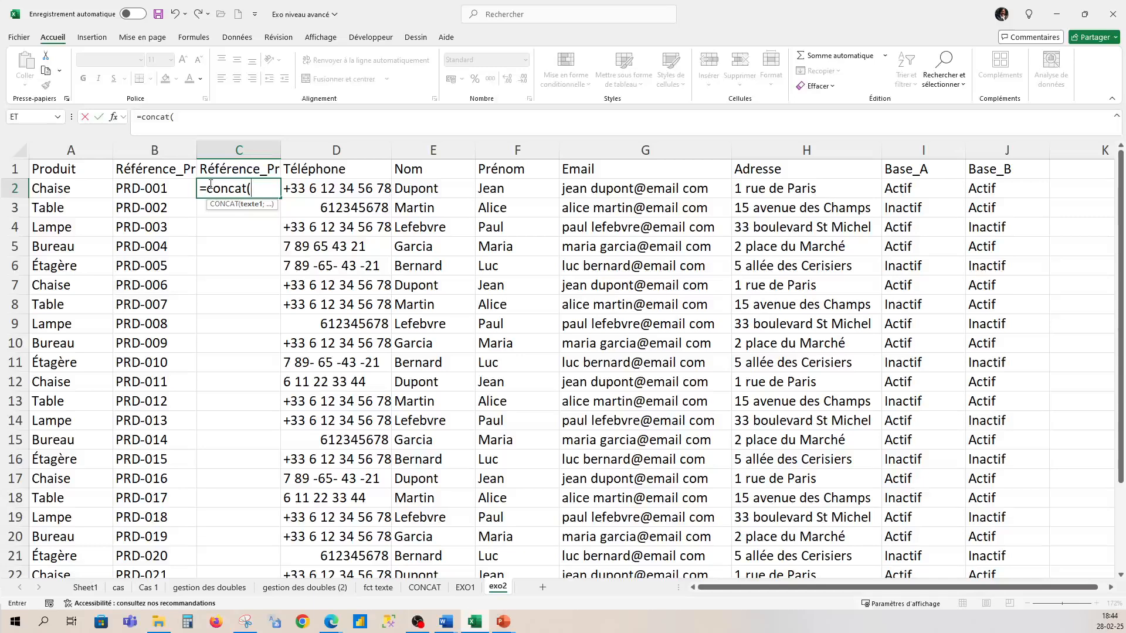
{"action": "type", "text": "\"PRD"}
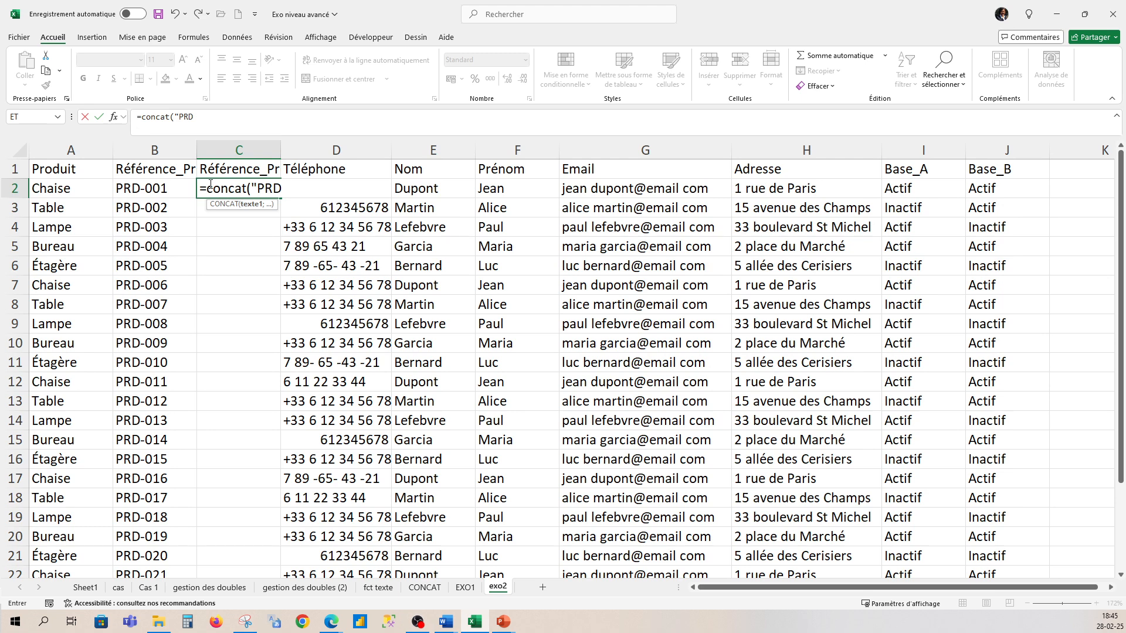
{"action": "type", "text": "\""}
{"action": "key", "text": "Left"}
{"action": "type", "text": "-"}
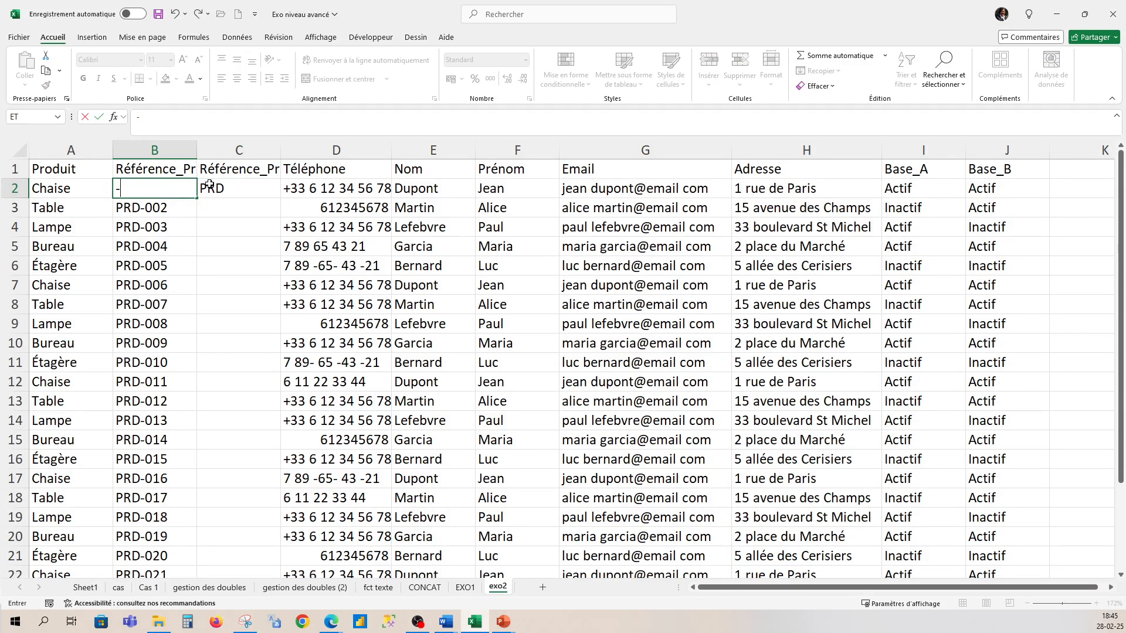
{"action": "key", "text": "BackSpace"}
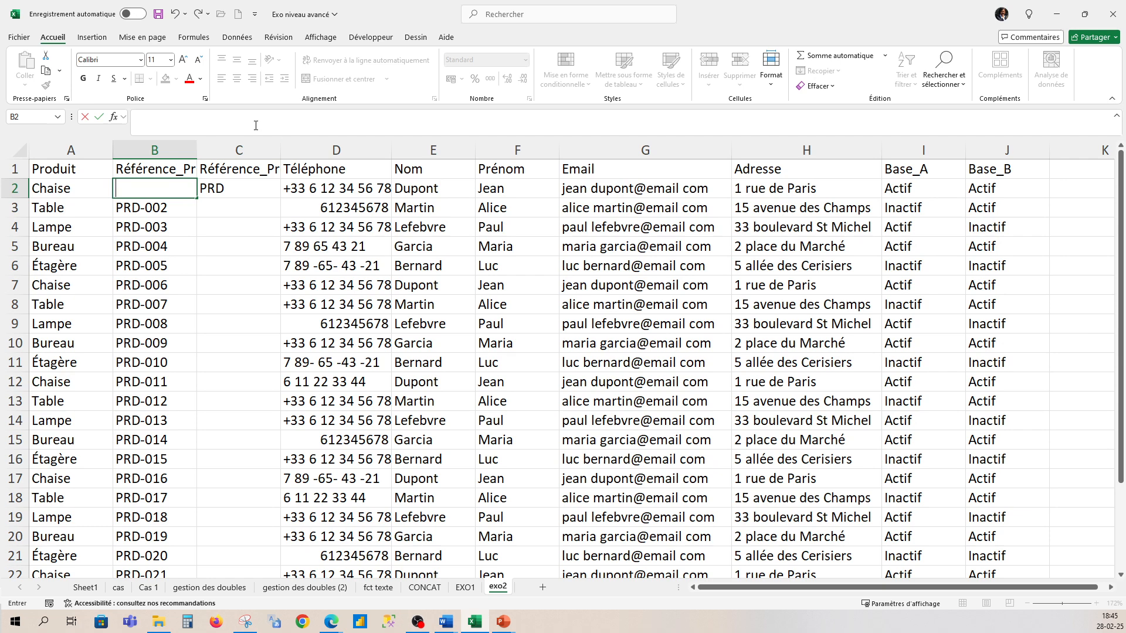
{"action": "left_click", "coordinate": [179, 19]}
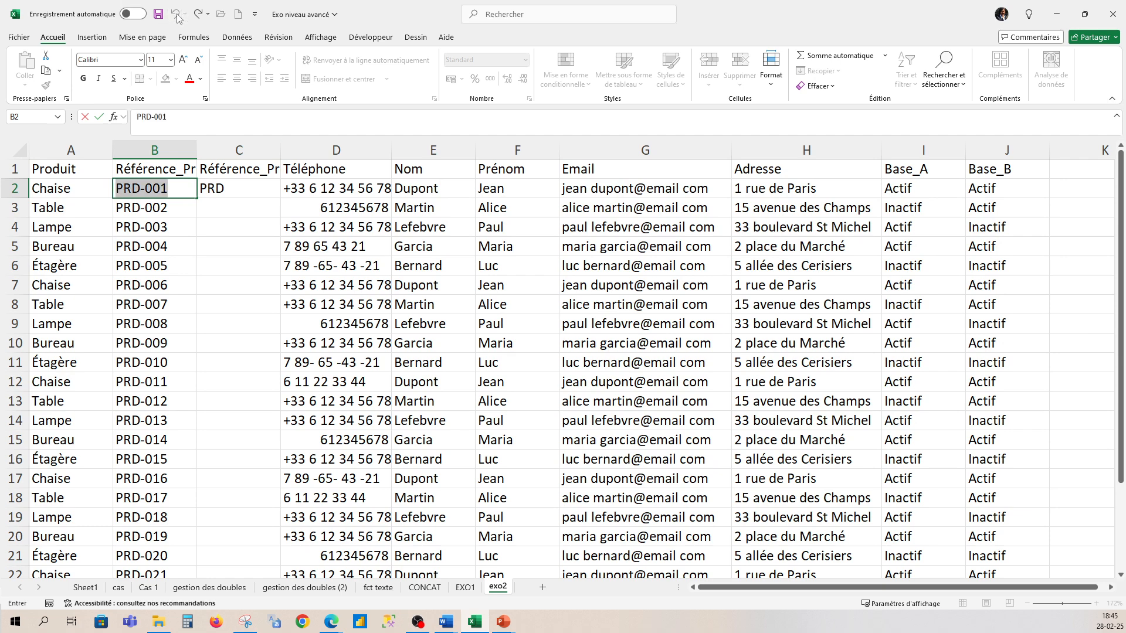
{"action": "left_click", "coordinate": [242, 187]}
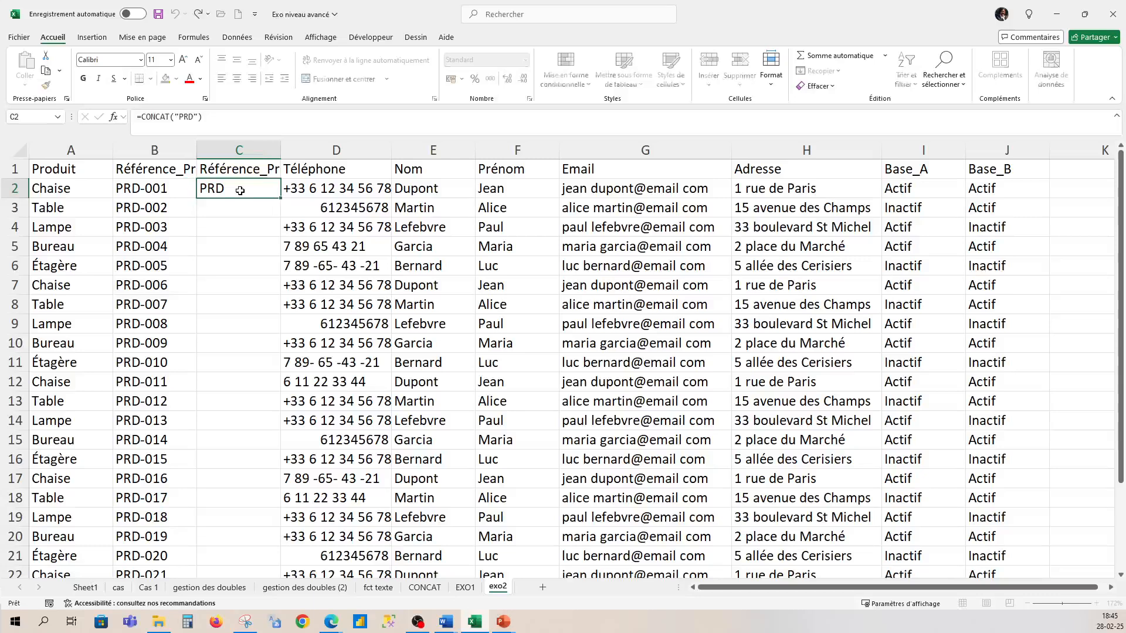
- Complete C2 as =concat("PRD-"; texte(ligne(A2), "000")) and submit it
{"action": "left_click", "coordinate": [189, 117]}
{"action": "type", "text": "-"}
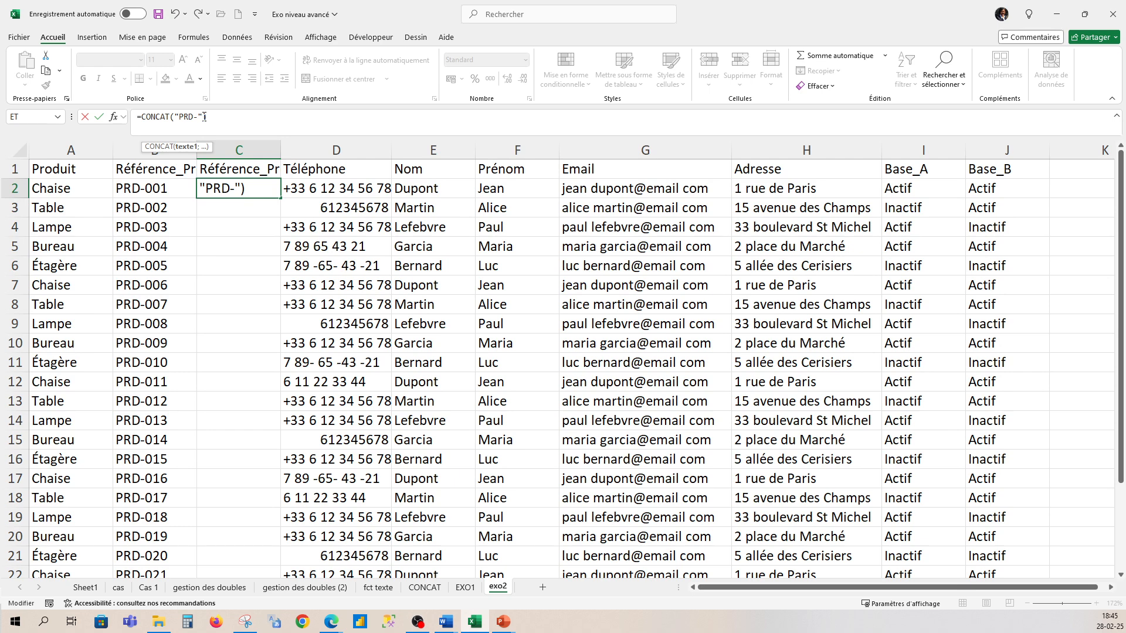
{"action": "left_click", "coordinate": [204, 117]}
{"action": "type", "text": "; te"}
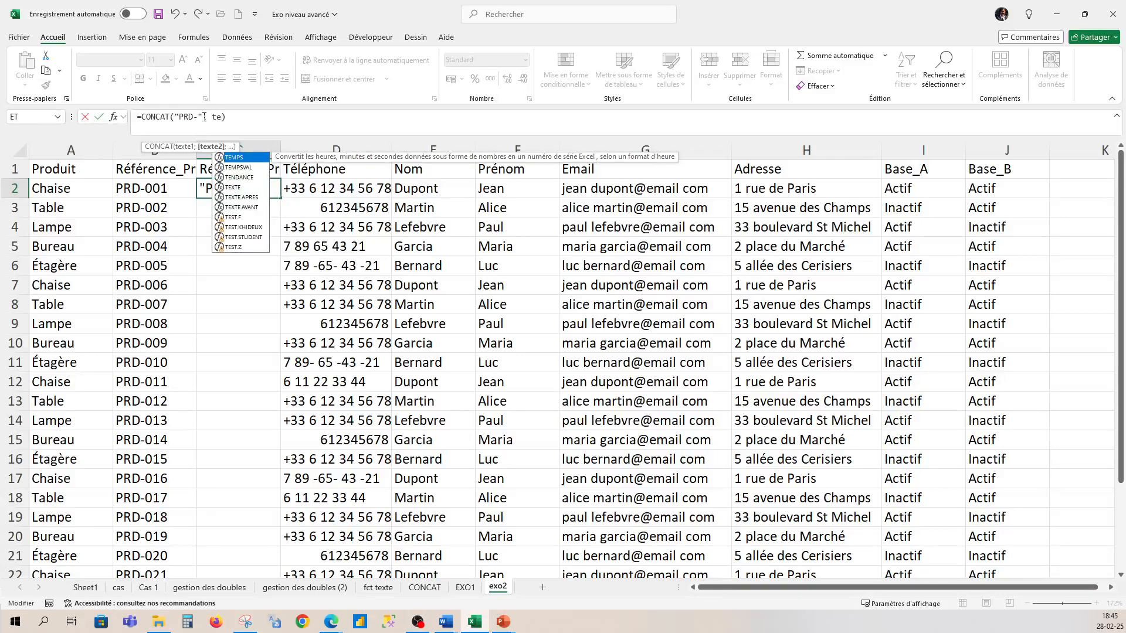
{"action": "type", "text": "xte("}
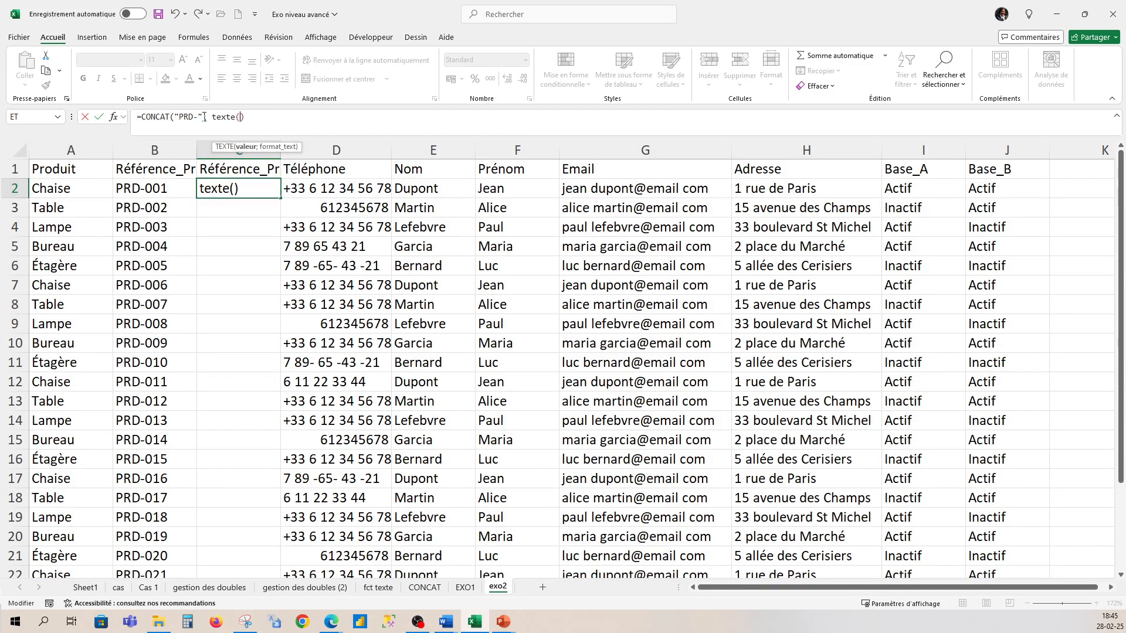
{"action": "type", "text": "li"}
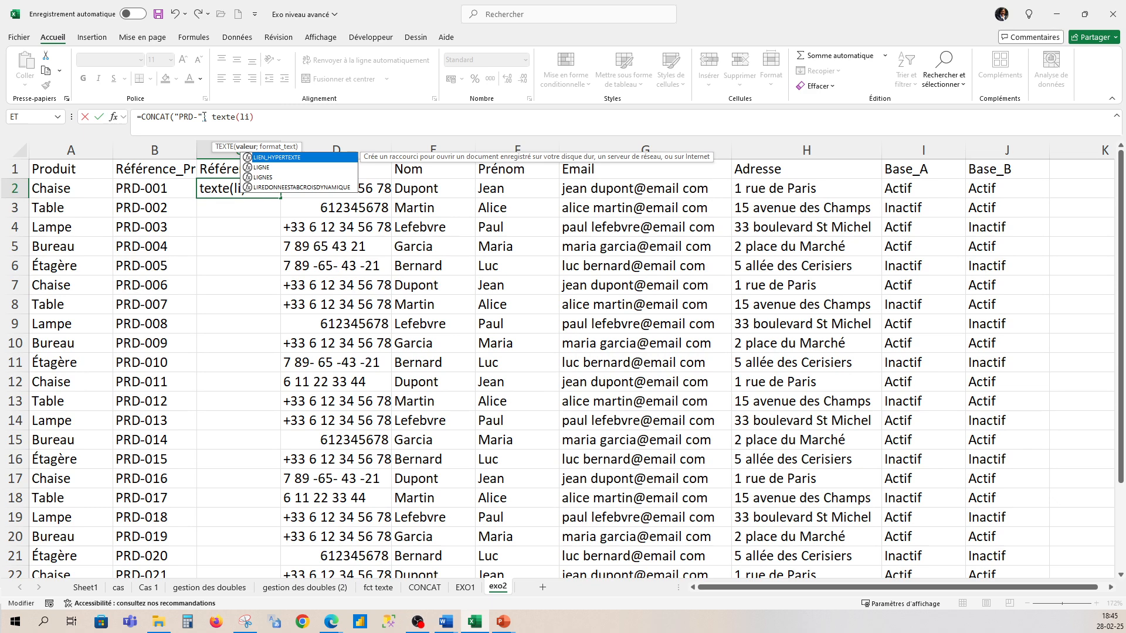
{"action": "type", "text": "gne"}
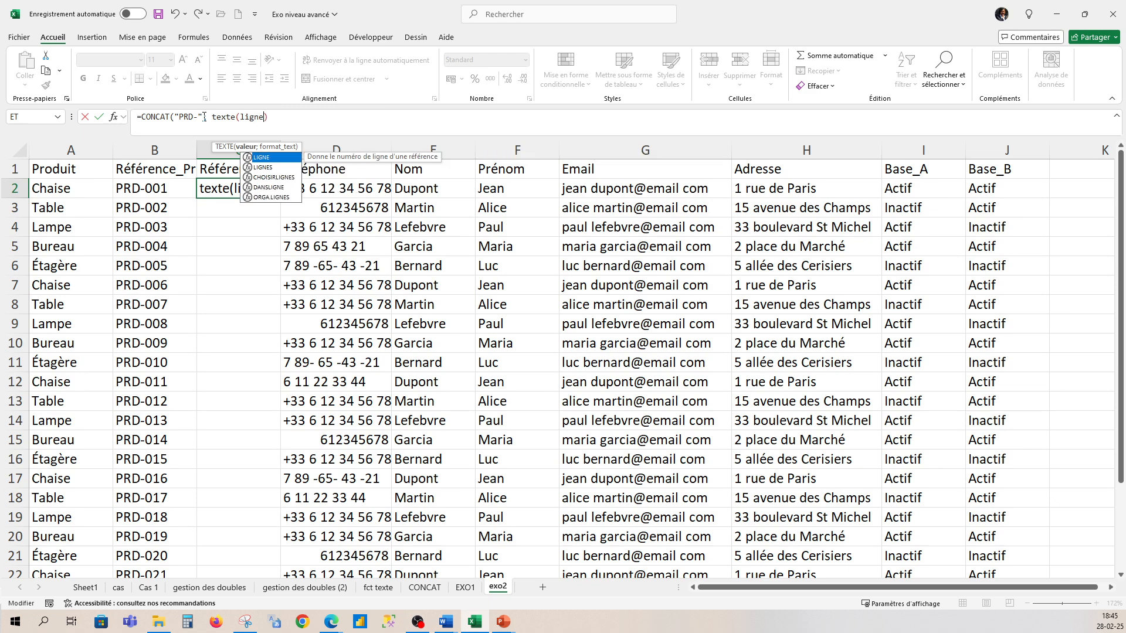
{"action": "type", "text": "()"}
{"action": "key", "text": "Left"}
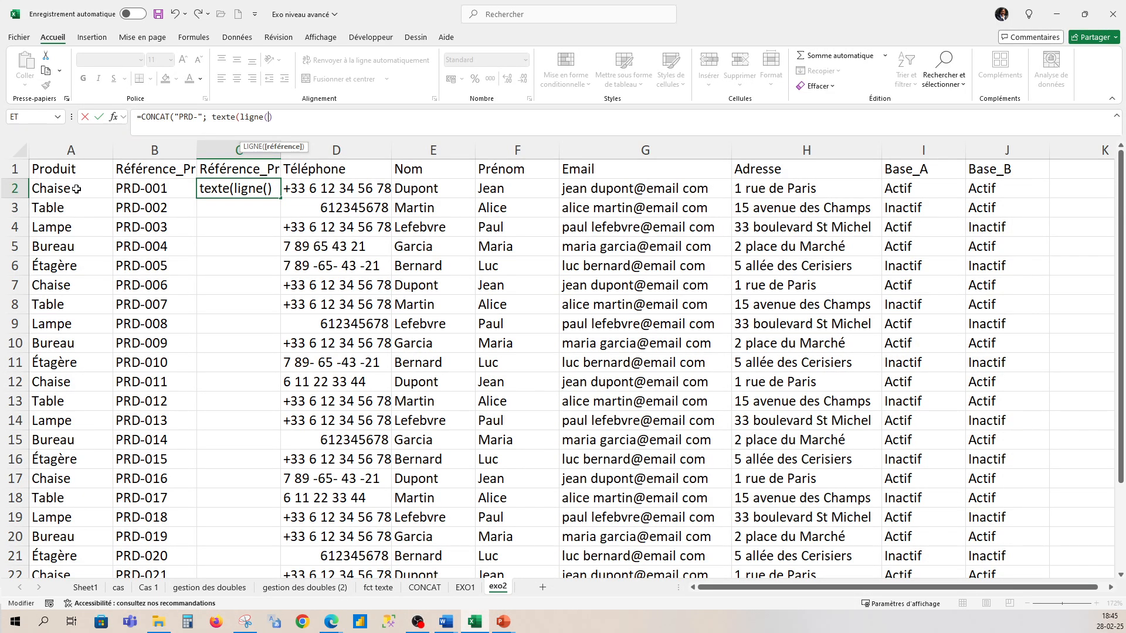
{"action": "left_click", "coordinate": [76, 188]}
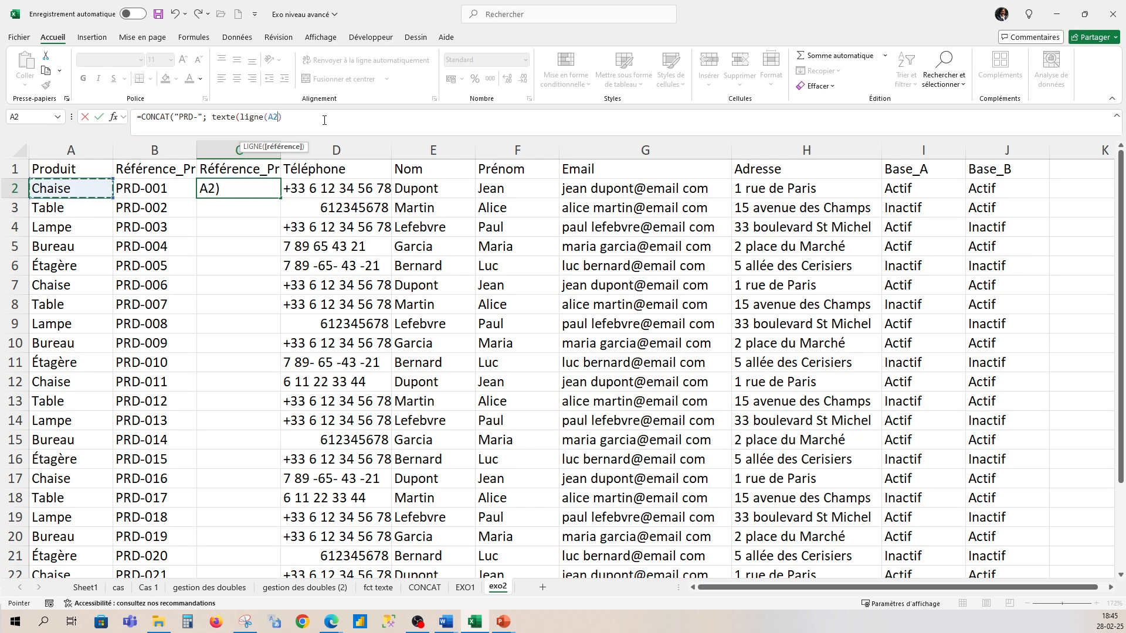
{"action": "left_click", "coordinate": [293, 119]}
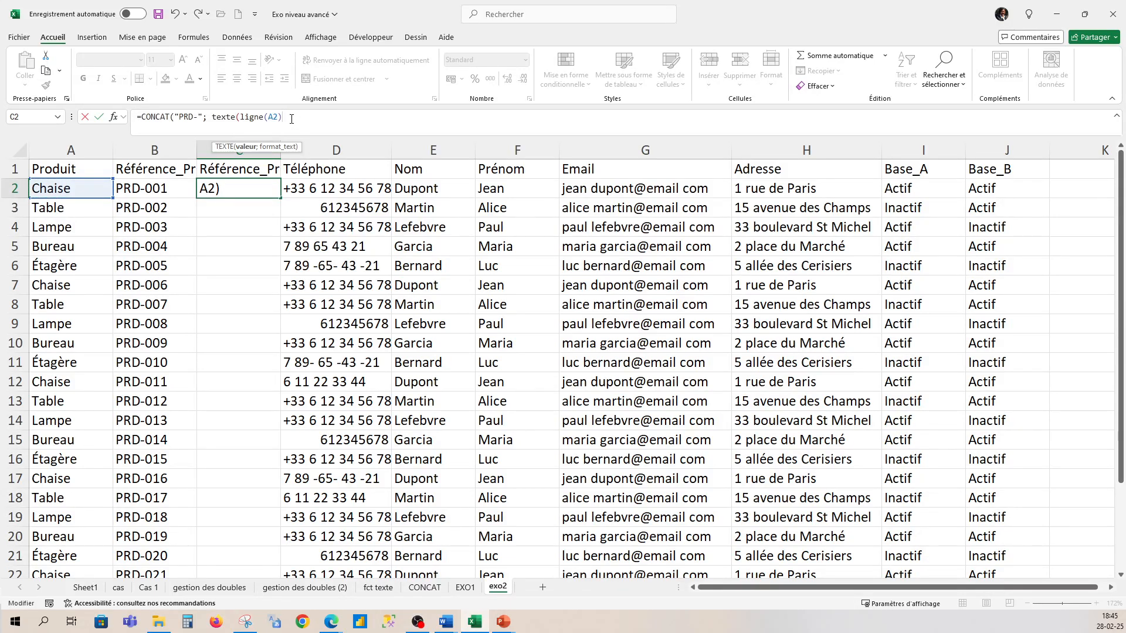
{"action": "type", "text": ", \"000\")"}
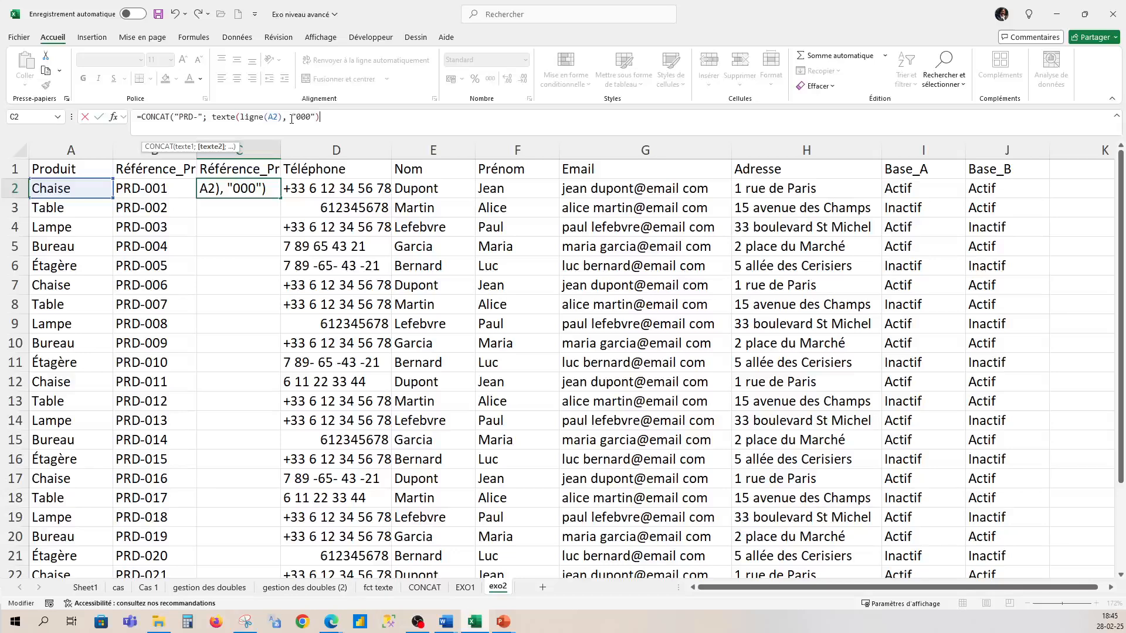
{"action": "type", "text": ")"}
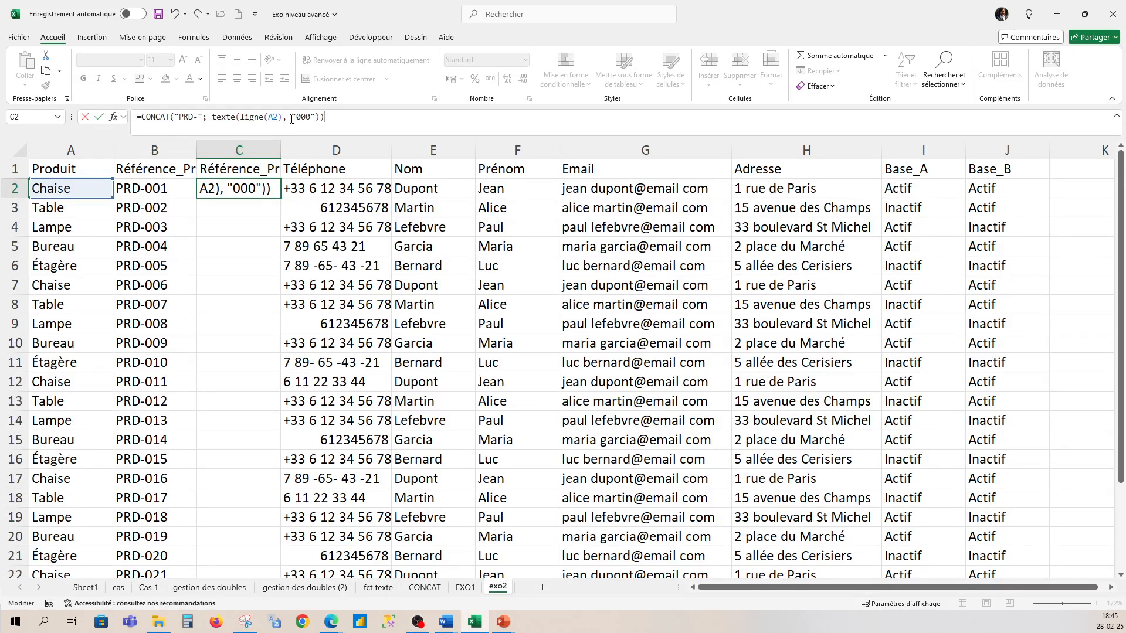
{"action": "key", "text": "Return"}
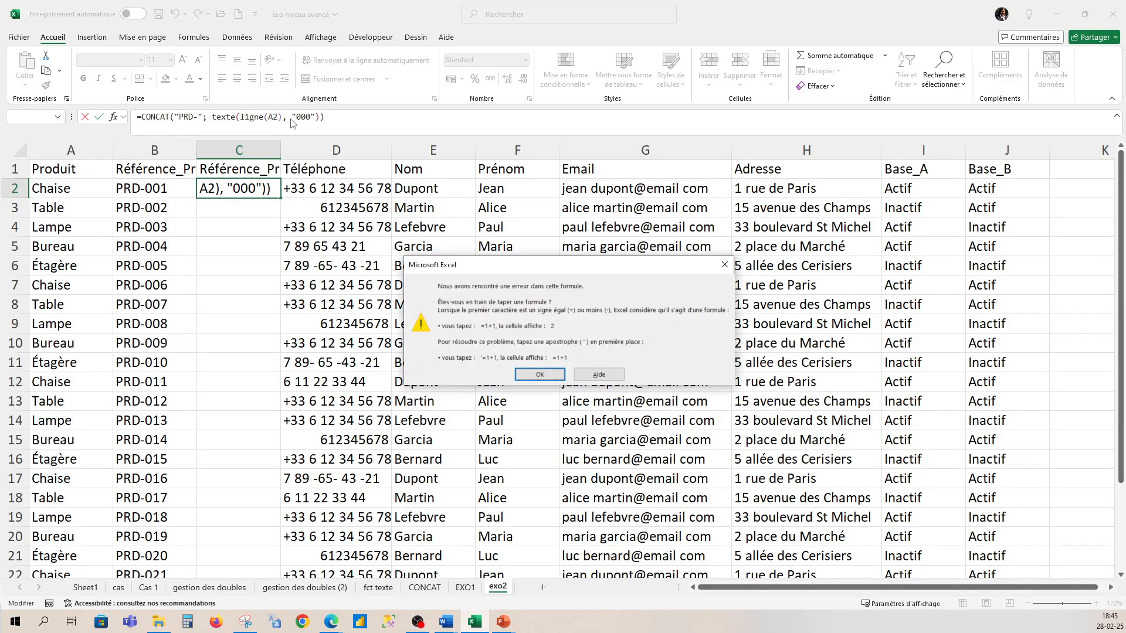
- Replace the comma after LIGNE(A2) with a semicolon so C2 returns PRD-002
{"action": "left_click", "coordinate": [539, 376]}
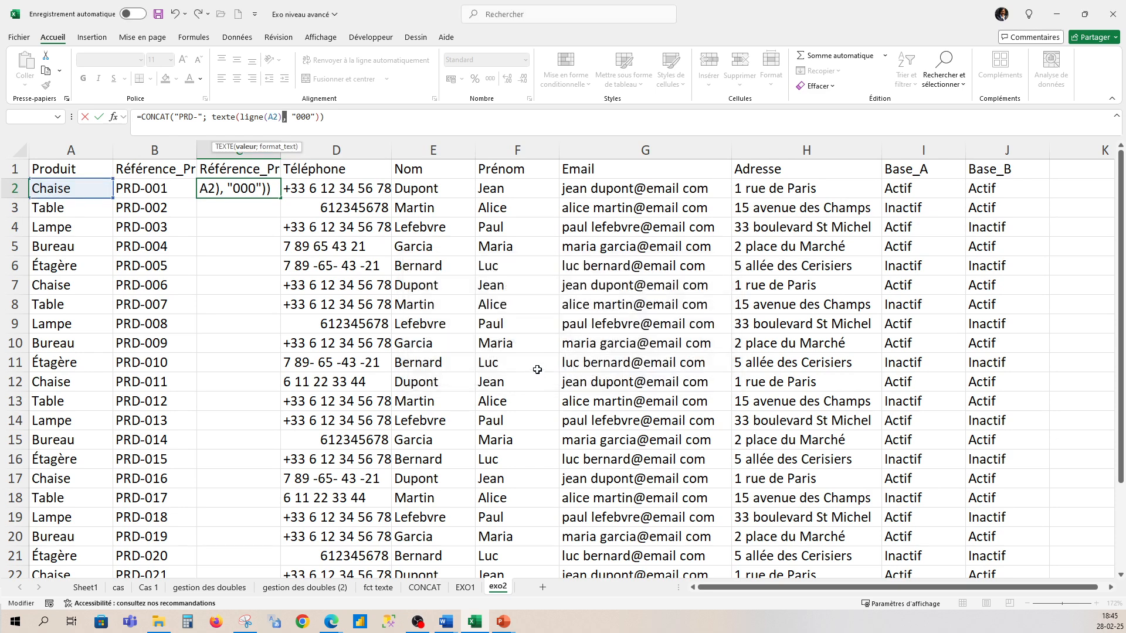
{"action": "left_click", "coordinate": [286, 116]}
{"action": "key", "text": "BackSpace"}
{"action": "type", "text": ";"}
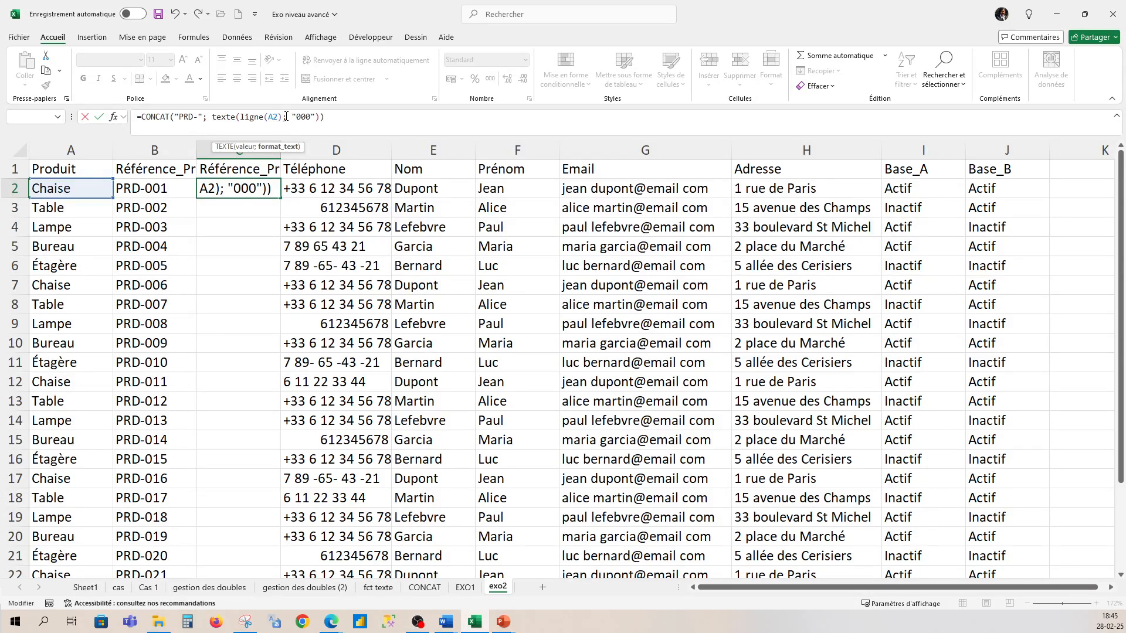
{"action": "left_click", "coordinate": [350, 120]}
{"action": "key", "text": "Return"}
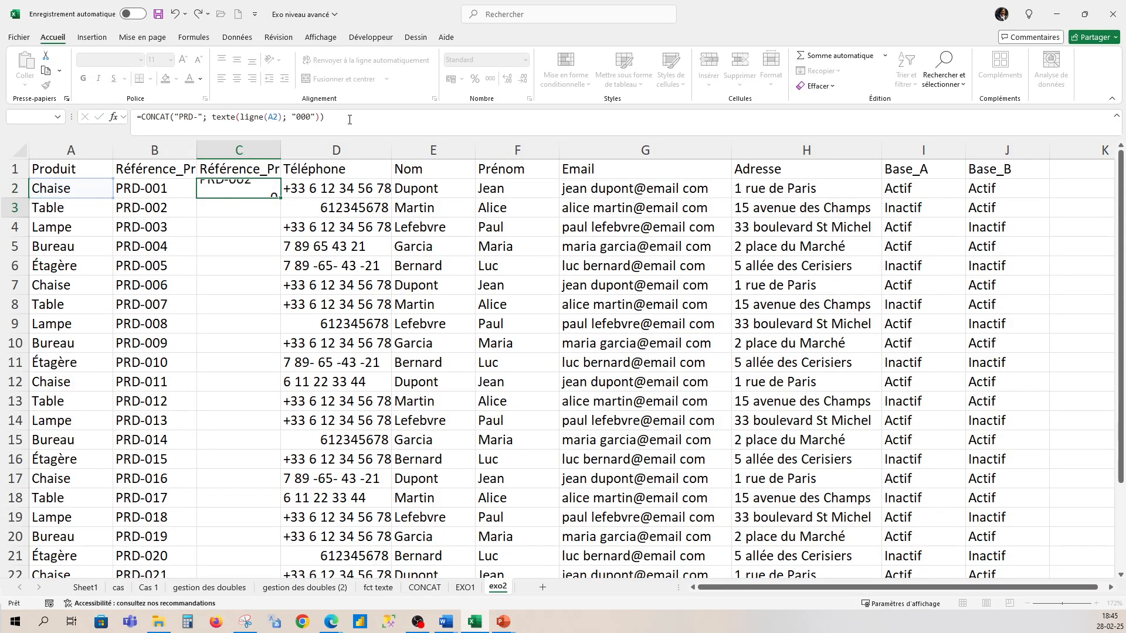
{"action": "left_click", "coordinate": [244, 187]}
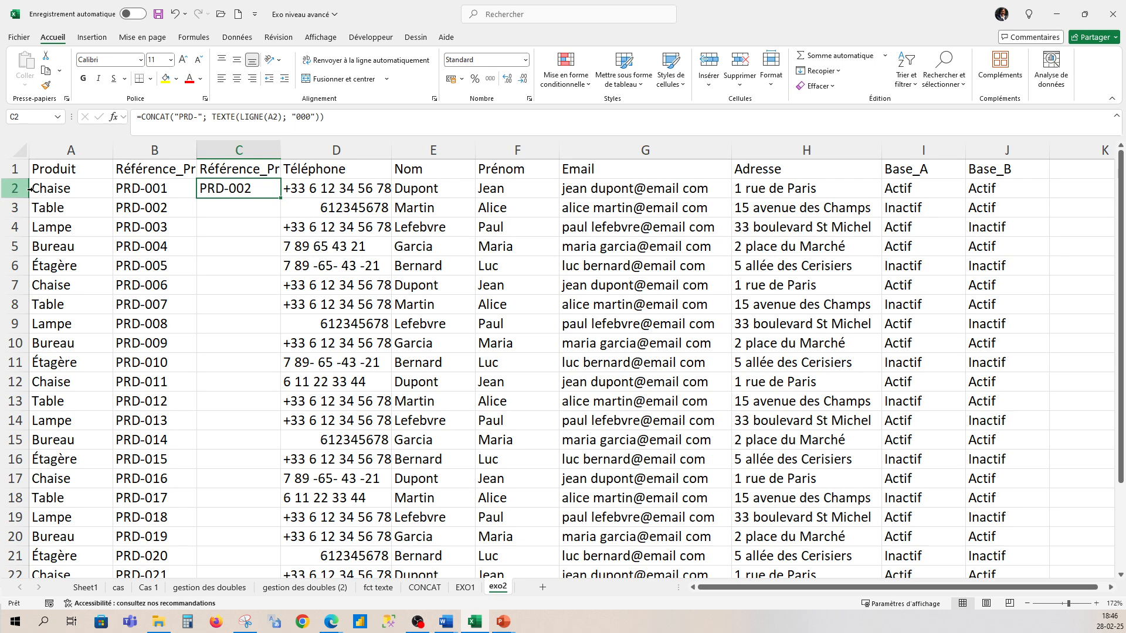
- Fill C2's reference formula down column C, producing PRD-002 through PRD-022
{"action": "double_click", "coordinate": [280, 199]}
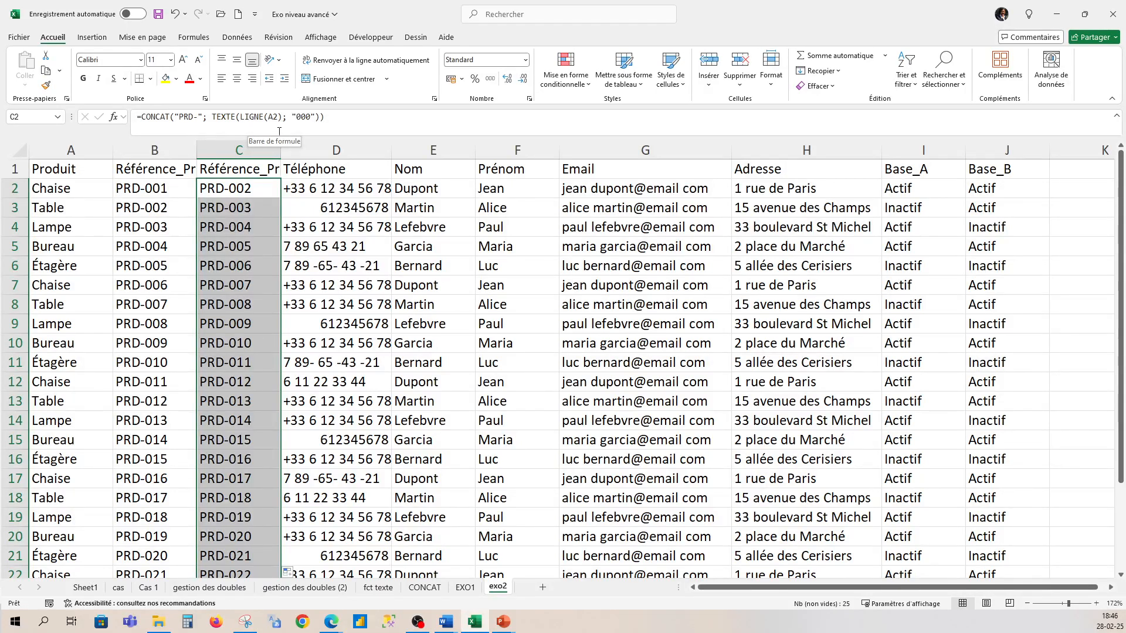
{"action": "left_click", "coordinate": [333, 117]}
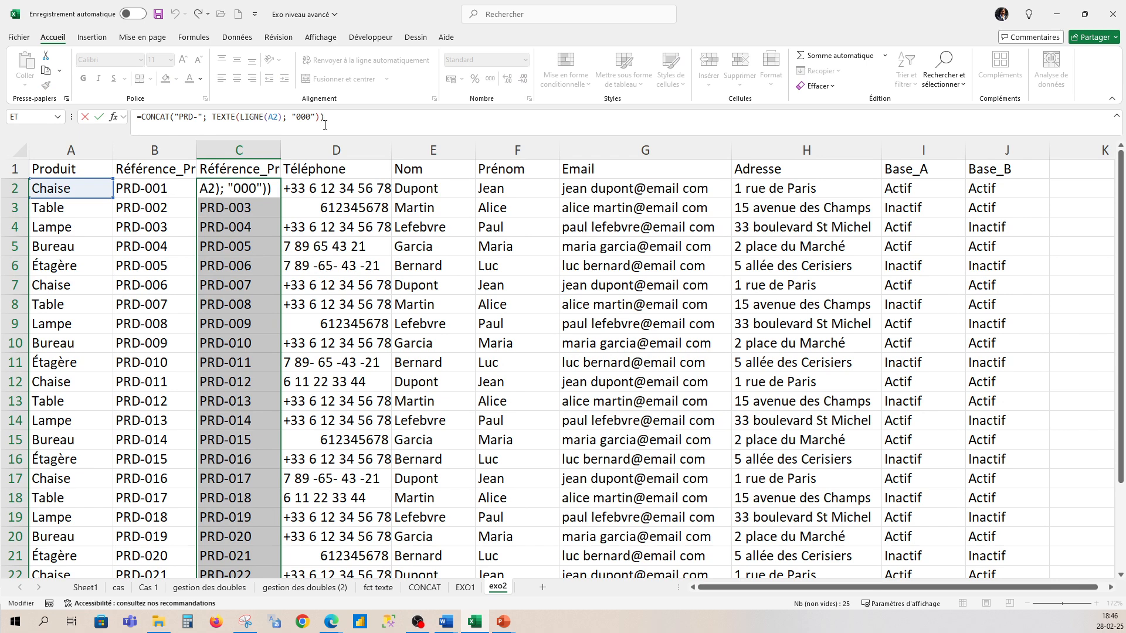
{"action": "key", "text": "Return"}
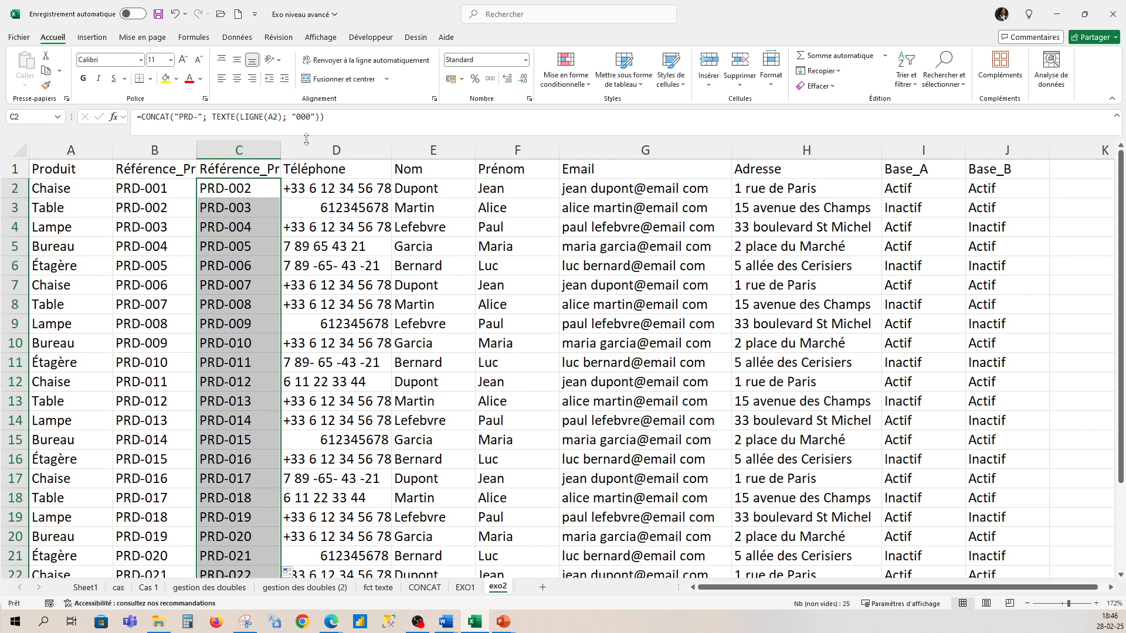
{"action": "left_click", "coordinate": [166, 187]}
{"action": "double_click", "coordinate": [166, 188]}
- Change B2 to PRD-002, fill the series down column B, and select columns B and C
{"action": "key", "text": "BackSpace"}
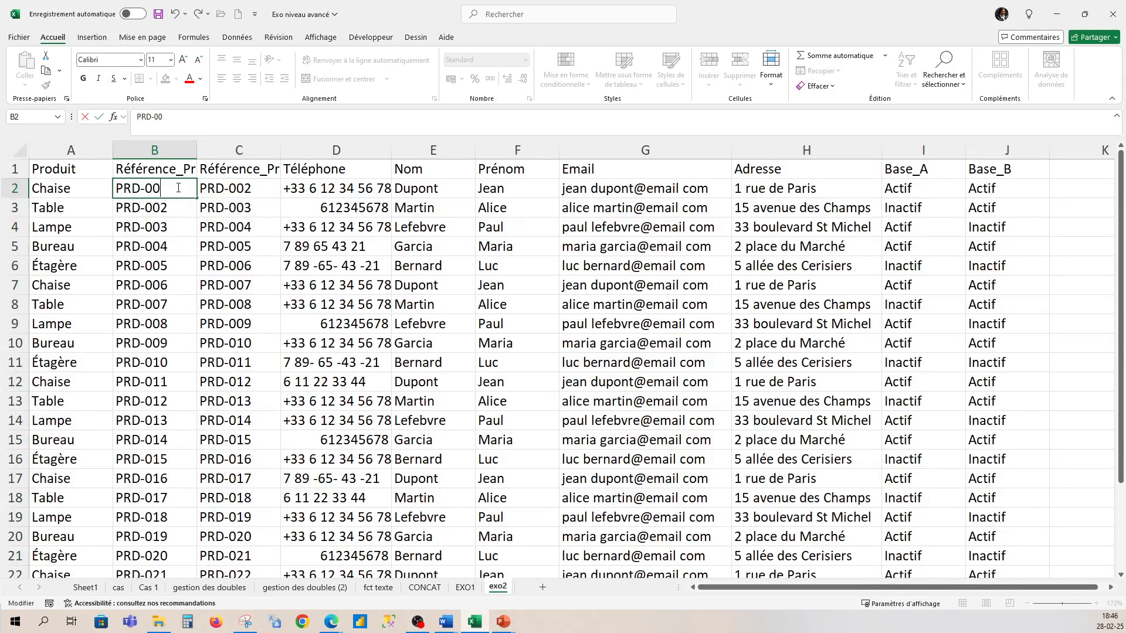
{"action": "type", "text": "2"}
{"action": "key", "text": "Return"}
{"action": "left_click", "coordinate": [191, 191]}
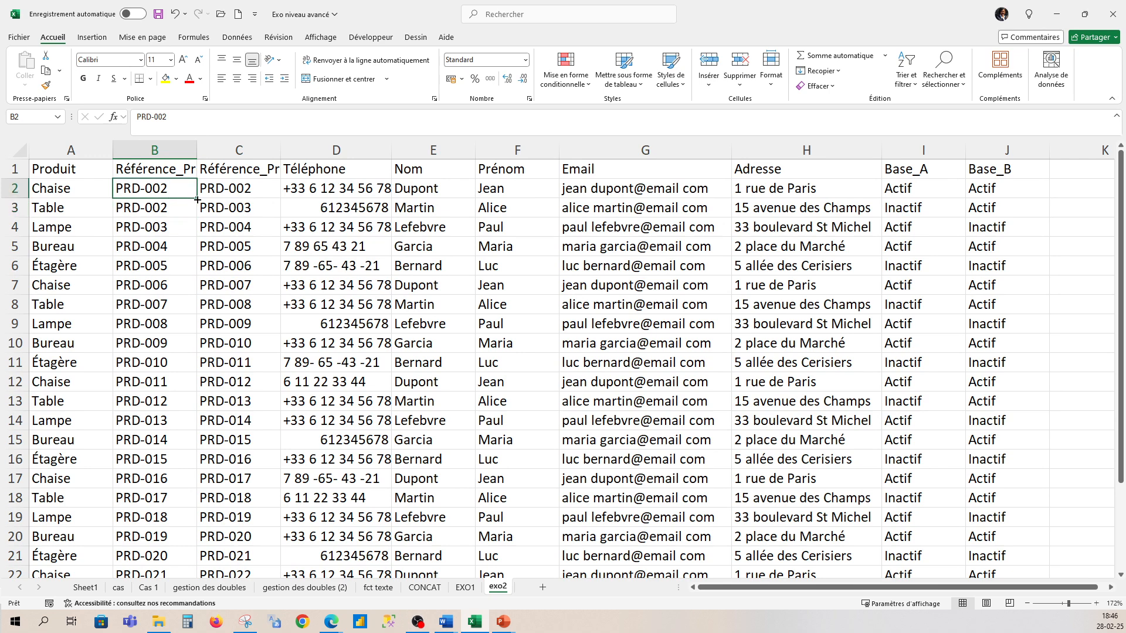
{"action": "double_click", "coordinate": [198, 200]}
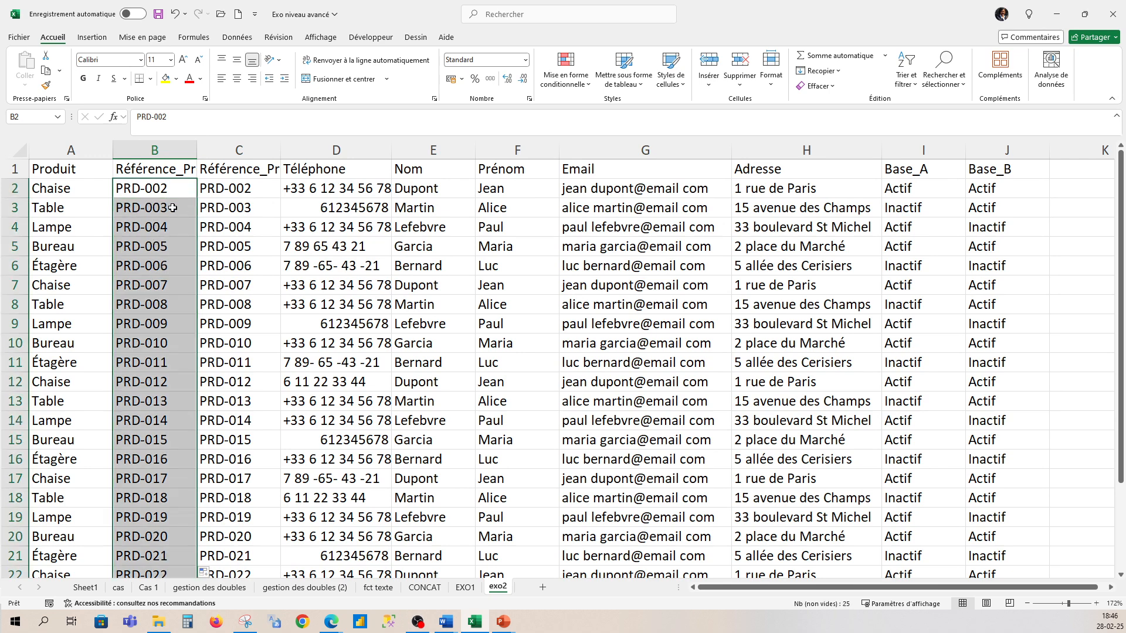
{"action": "left_click", "coordinate": [171, 212]}
{"action": "left_click", "coordinate": [172, 230]}
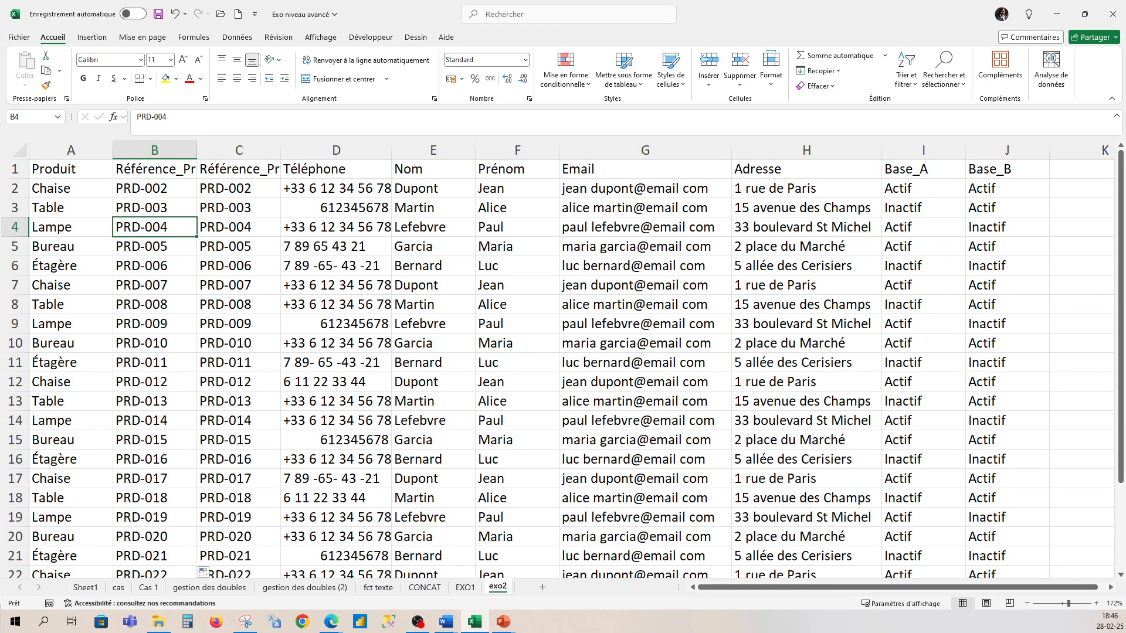
{"action": "left_click", "coordinate": [162, 151]}
{"action": "left_click", "coordinate": [252, 153]}
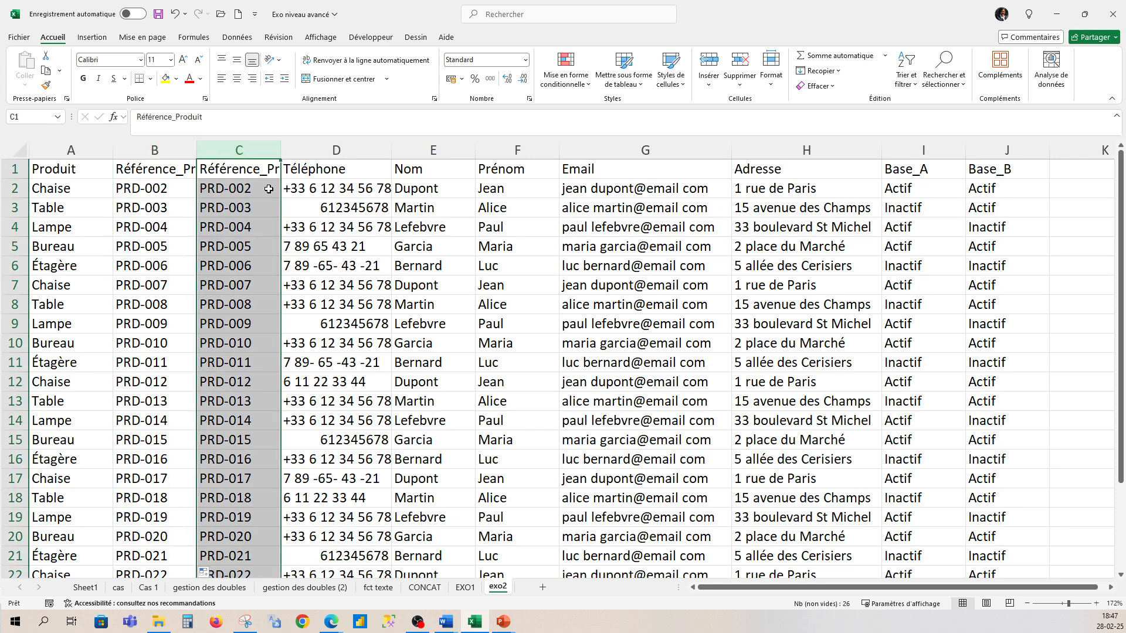
{"action": "key", "text": "alt+Tab"}
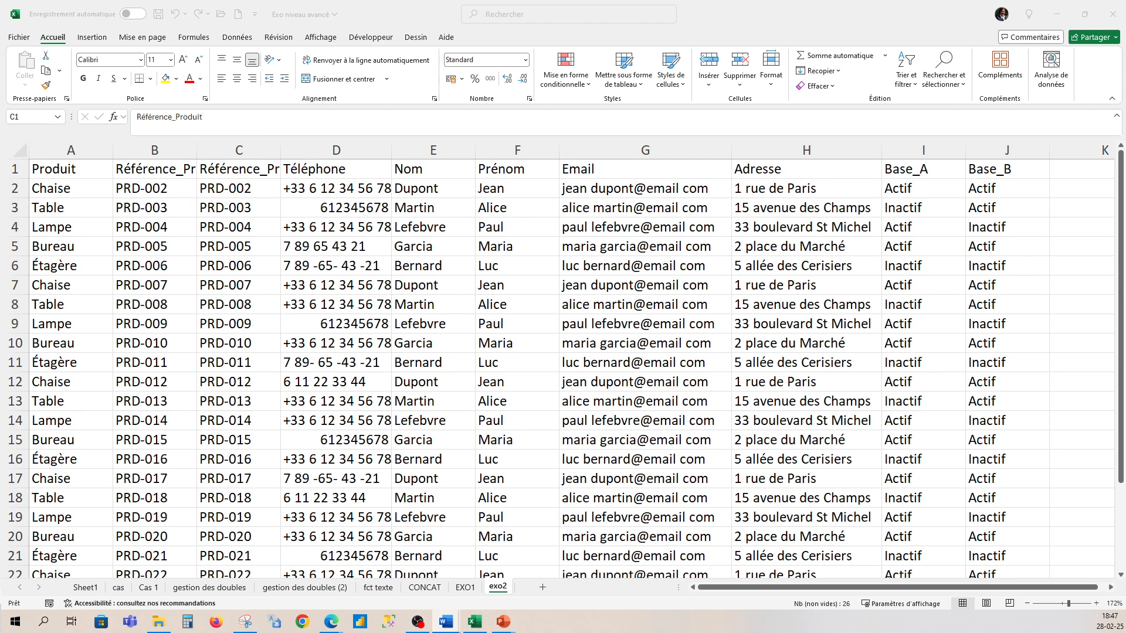
{"action": "left_click", "coordinate": [361, 148], "text": "shift"}
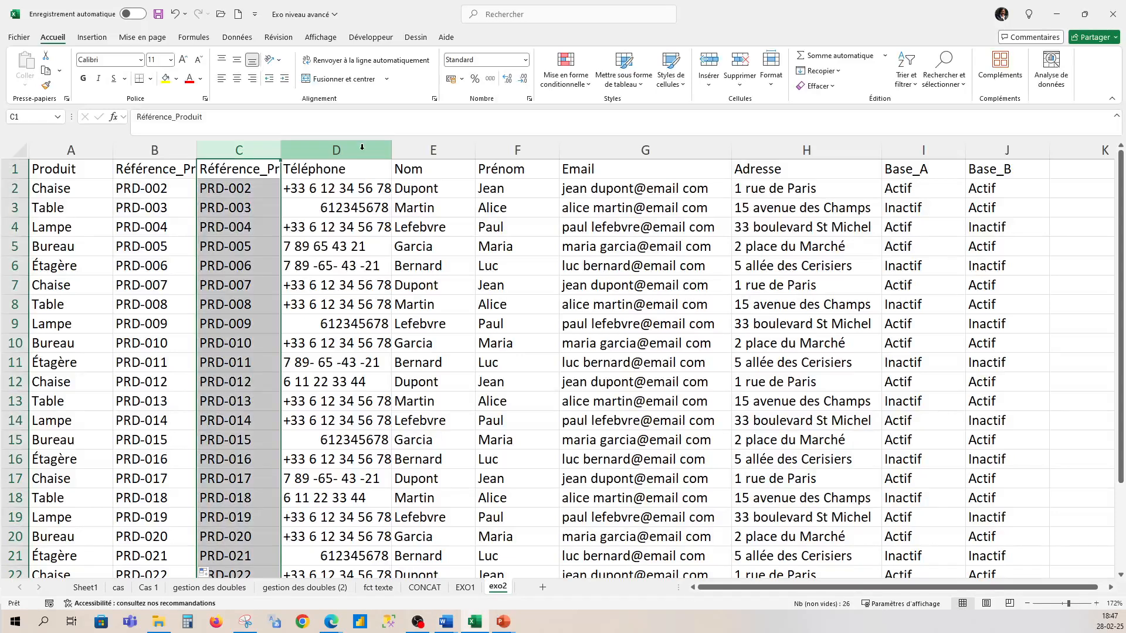
{"action": "left_click", "coordinate": [362, 147]}
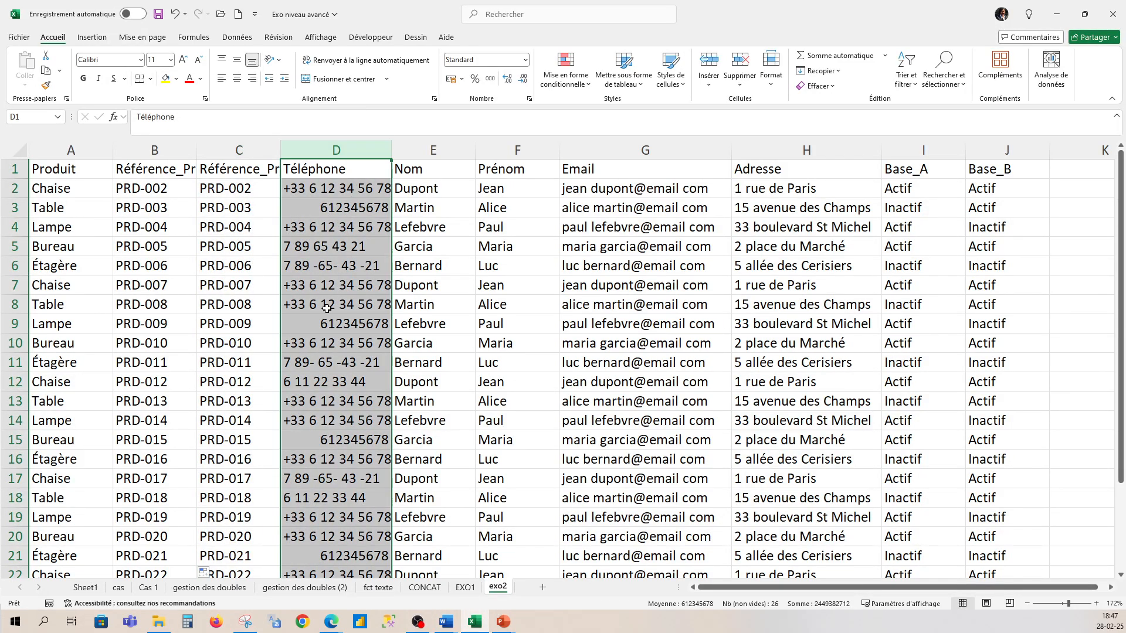
{"action": "scroll", "coordinate": [314, 465], "scroll_direction": "down", "scroll_amount": 2}
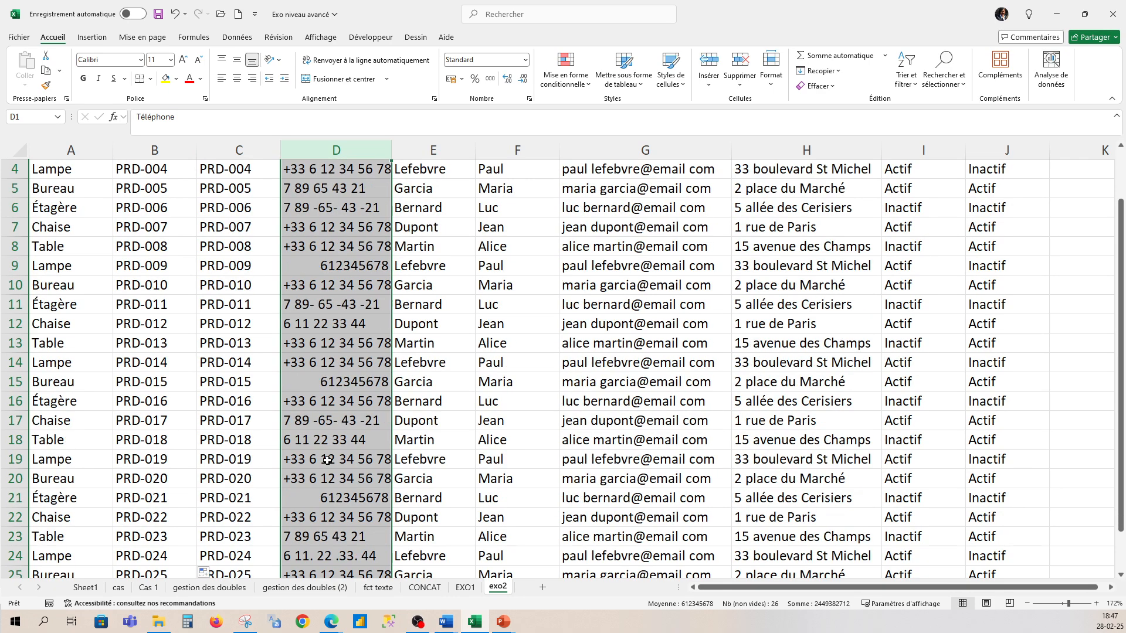
{"action": "scroll", "coordinate": [325, 461], "scroll_direction": "up", "scroll_amount": 2}
{"action": "scroll", "coordinate": [329, 455], "scroll_direction": "down", "scroll_amount": 1}
{"action": "scroll", "coordinate": [335, 436], "scroll_direction": "up", "scroll_amount": 1}
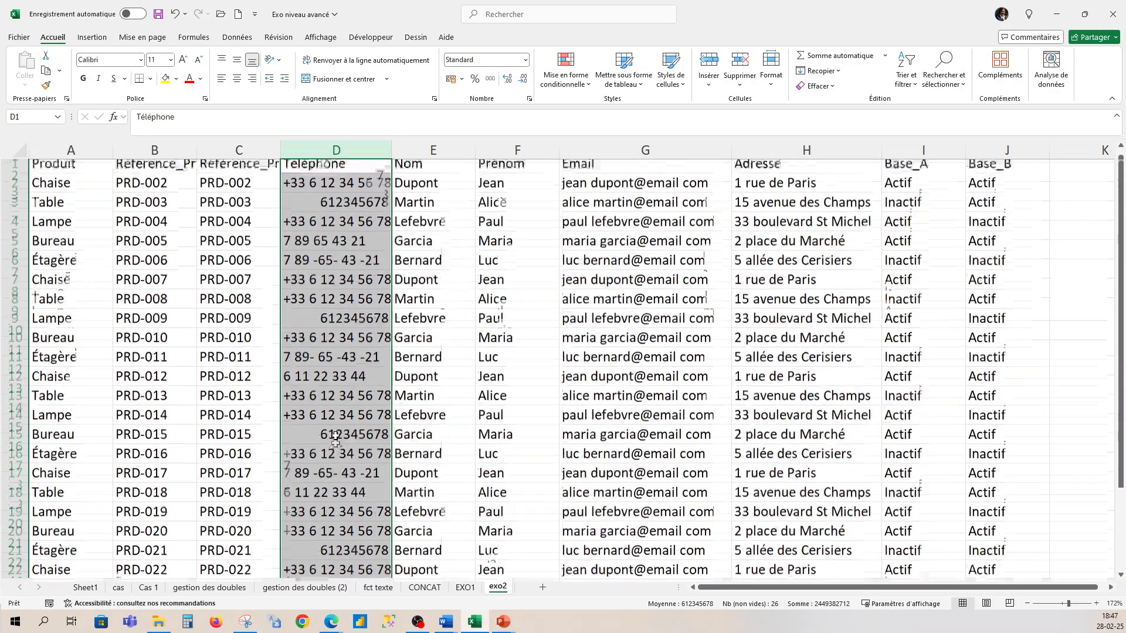
{"action": "scroll", "coordinate": [332, 410], "scroll_direction": "down", "scroll_amount": 2}
{"action": "scroll", "coordinate": [329, 379], "scroll_direction": "up", "scroll_amount": 2}
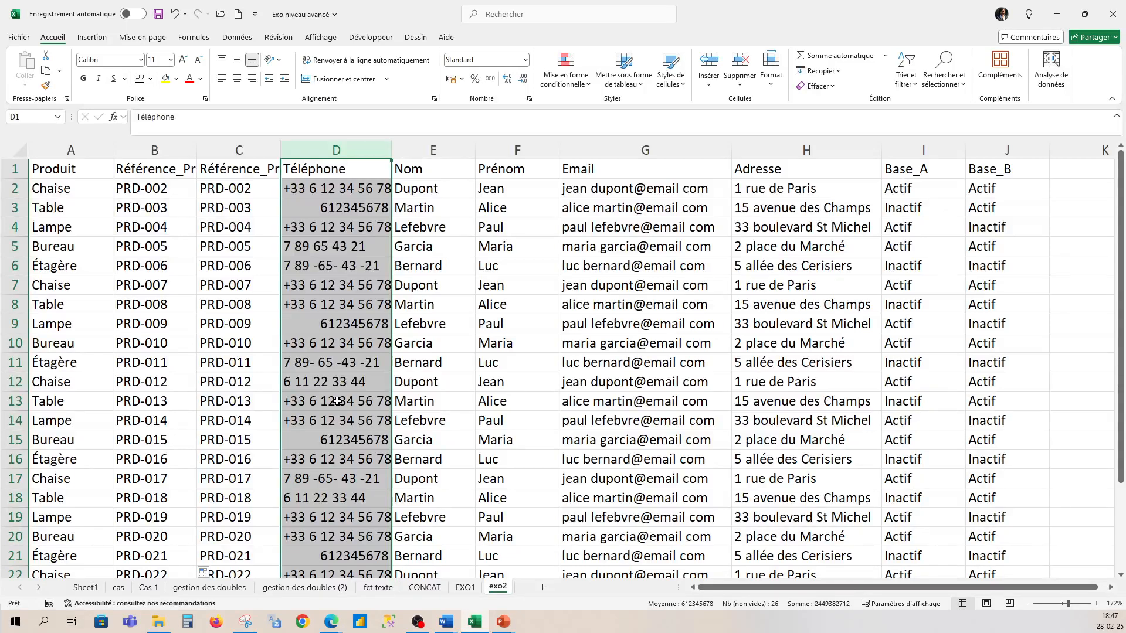
- Insert an empty column E before Nom and give it the header tel
{"action": "right_click", "coordinate": [418, 152]}
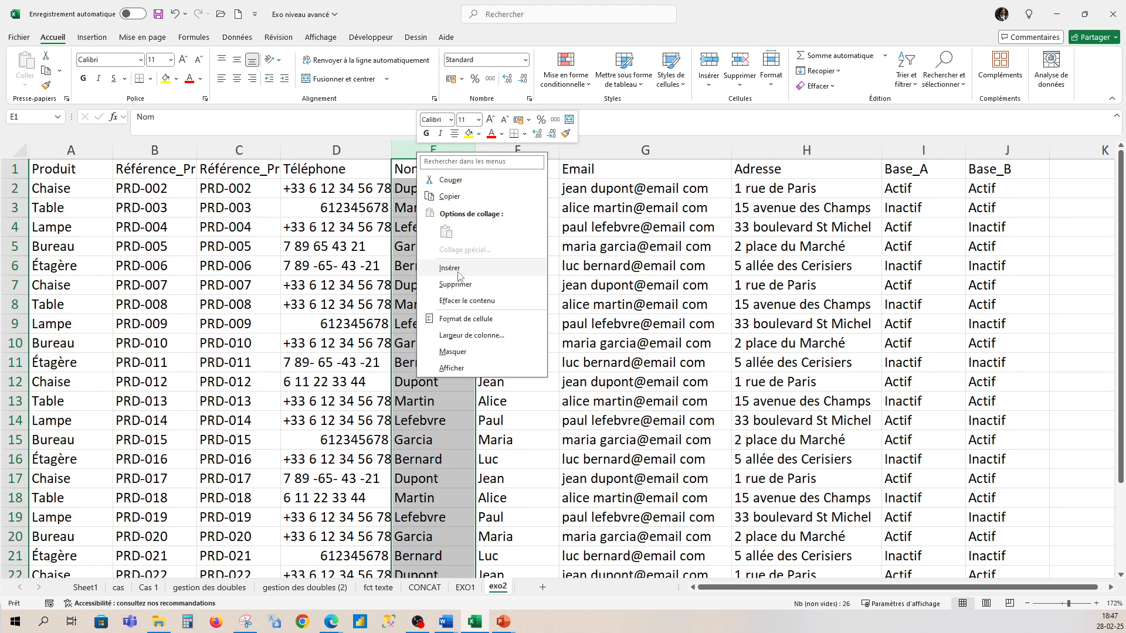
{"action": "key", "text": "Escape"}
{"action": "key", "text": "ctrl+plus"}
{"action": "left_click", "coordinate": [427, 168]}
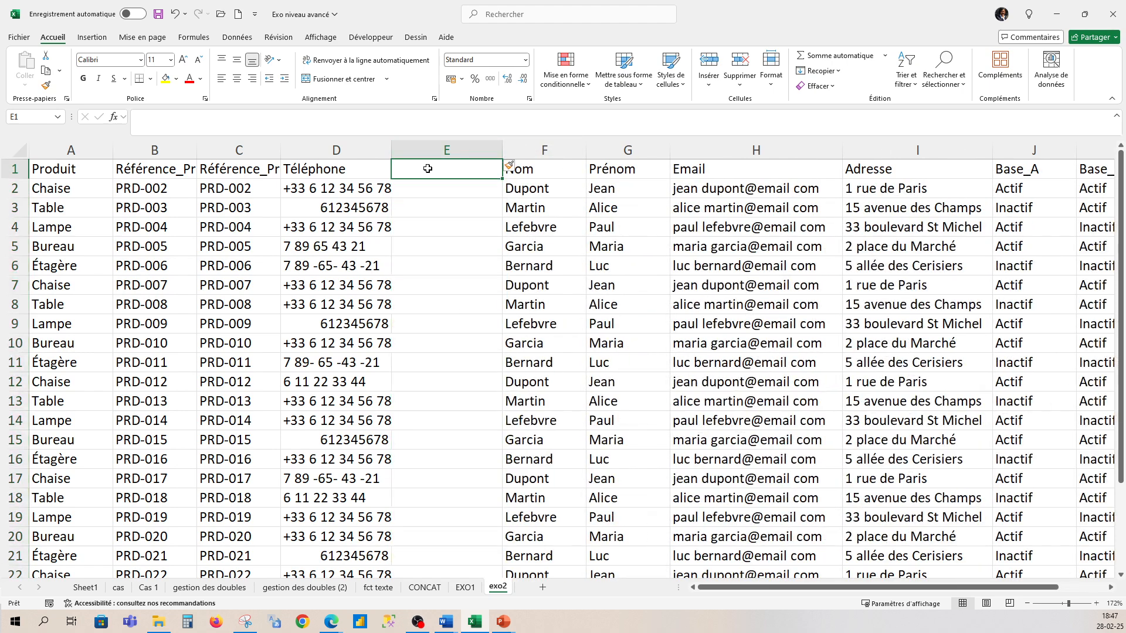
{"action": "type", "text": "tel"}
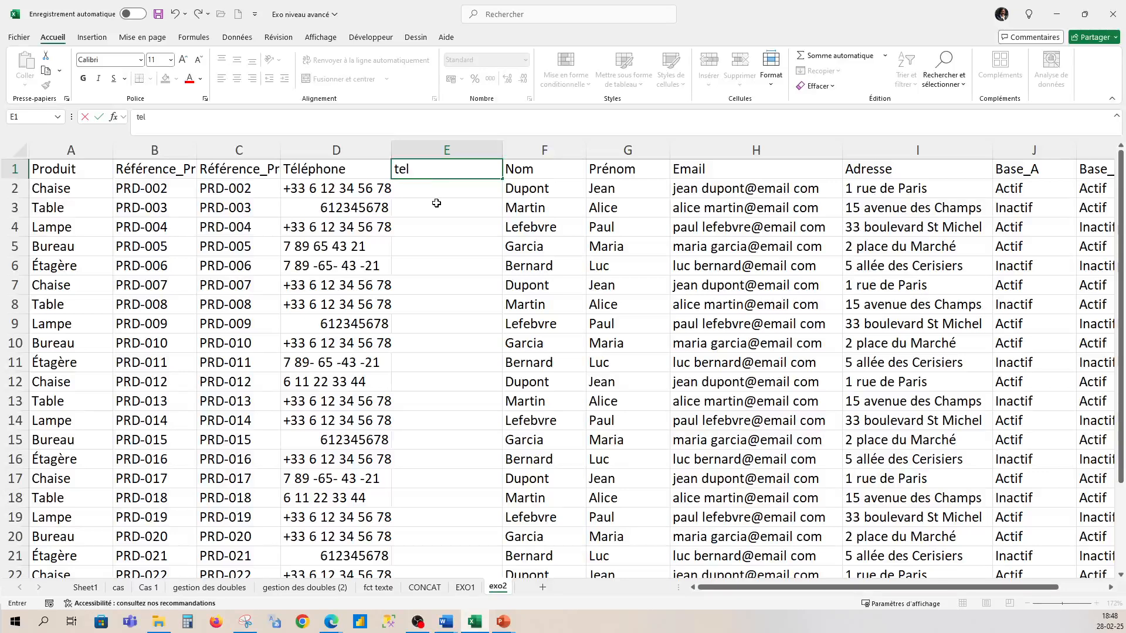
{"action": "left_click", "coordinate": [440, 188]}
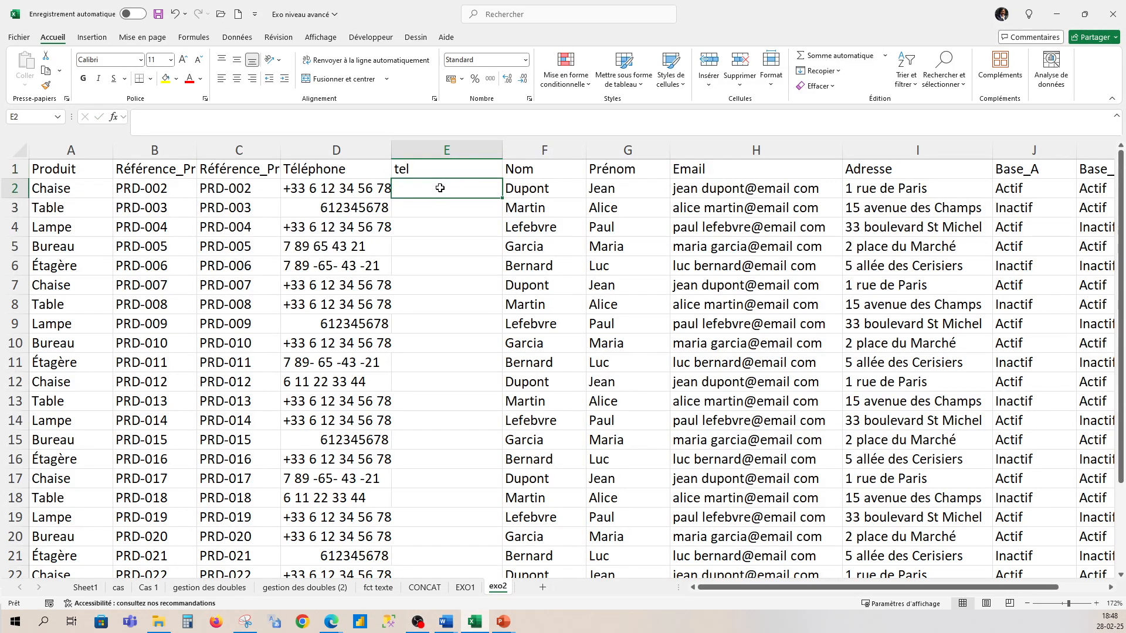
{"action": "type", "text": "="}
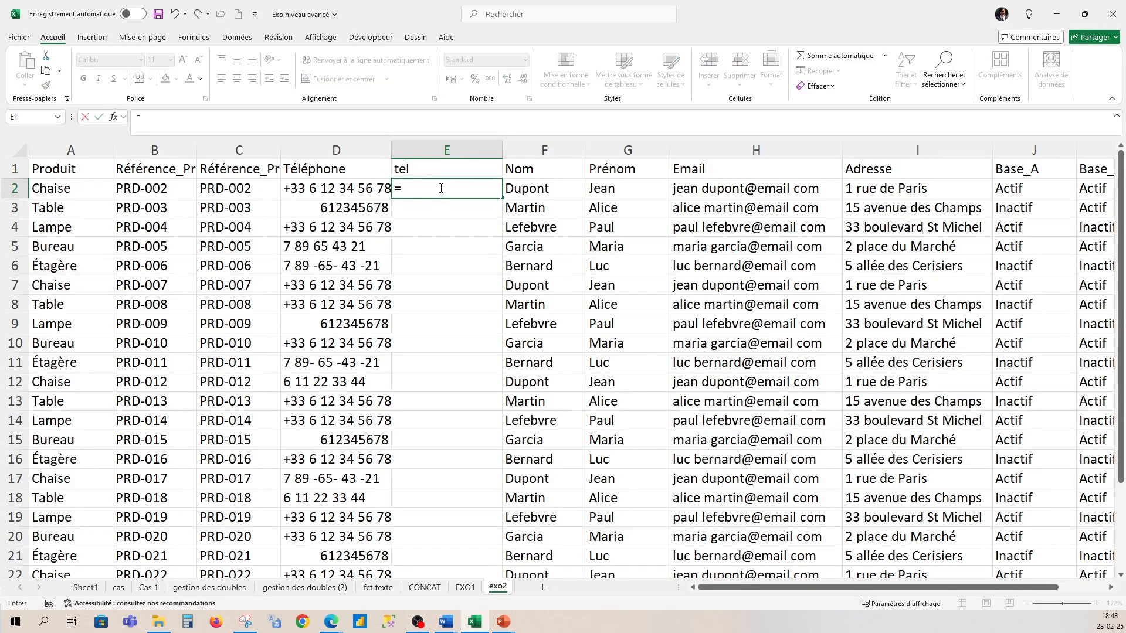
{"action": "type", "text": "tec"}
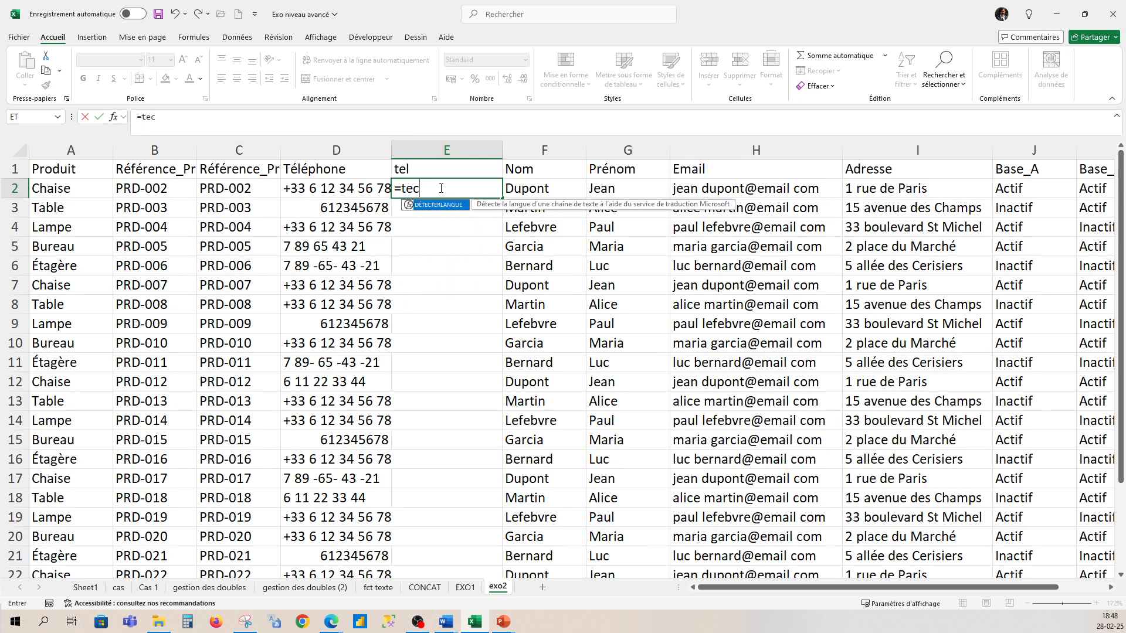
{"action": "key", "text": "BackSpace"}
{"action": "type", "text": "xte("}
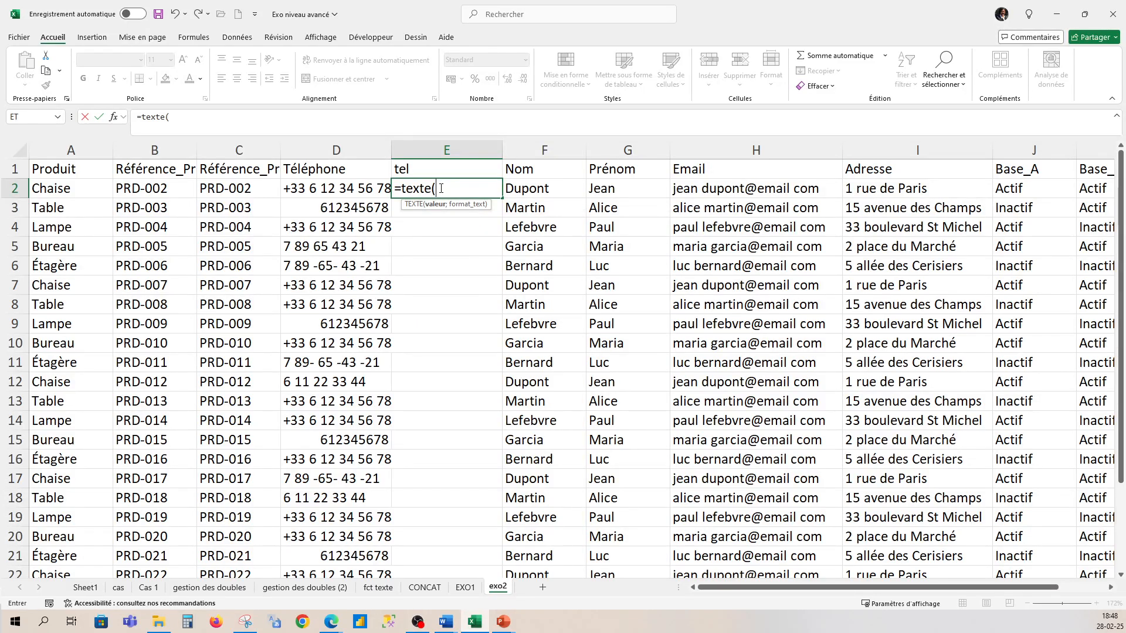
{"action": "left_click", "coordinate": [320, 188]}
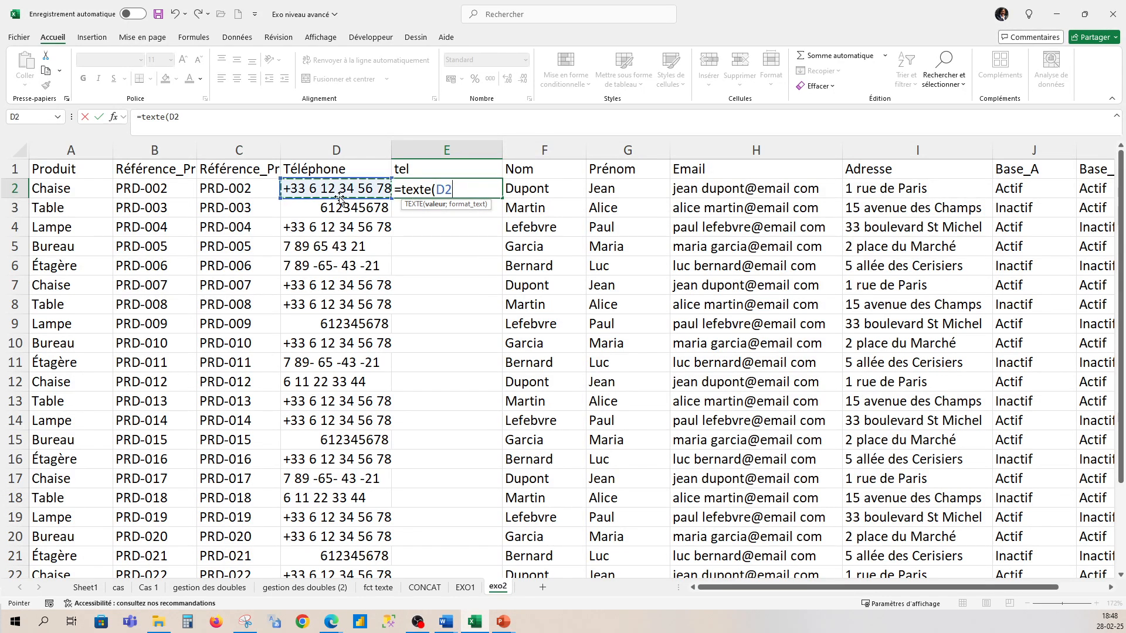
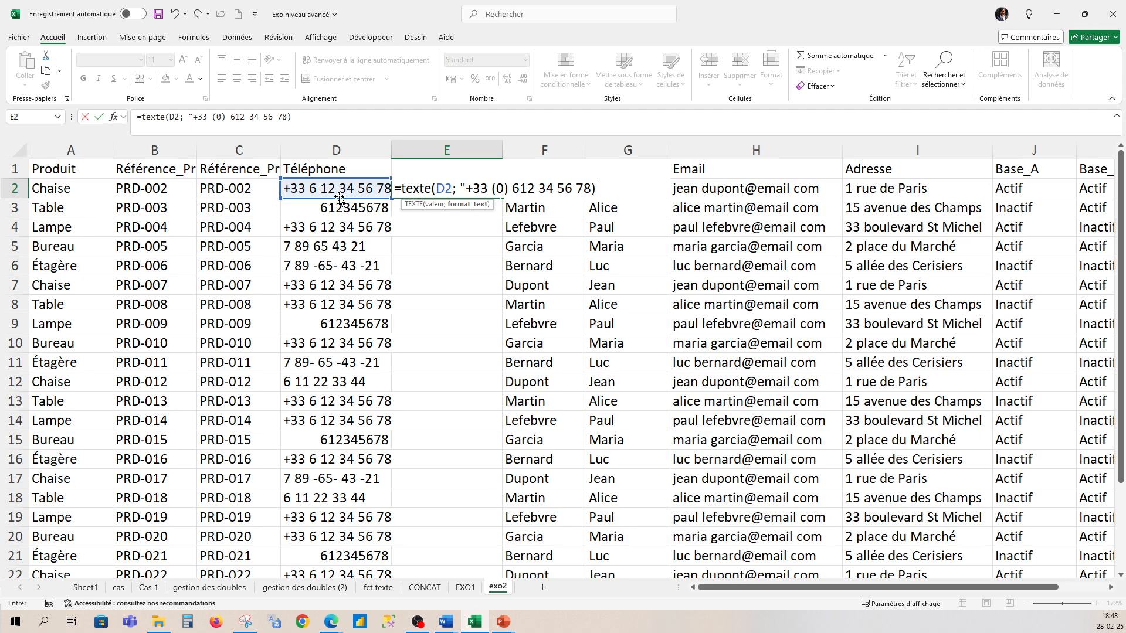
{"action": "key", "text": "Return"}
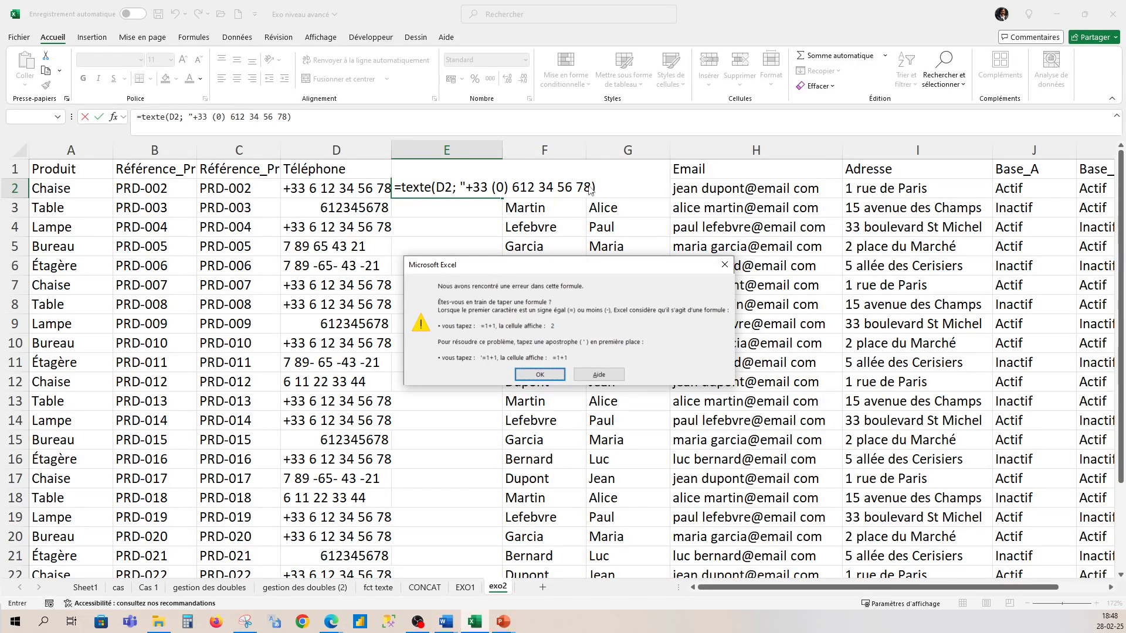
{"action": "left_click", "coordinate": [725, 264]}
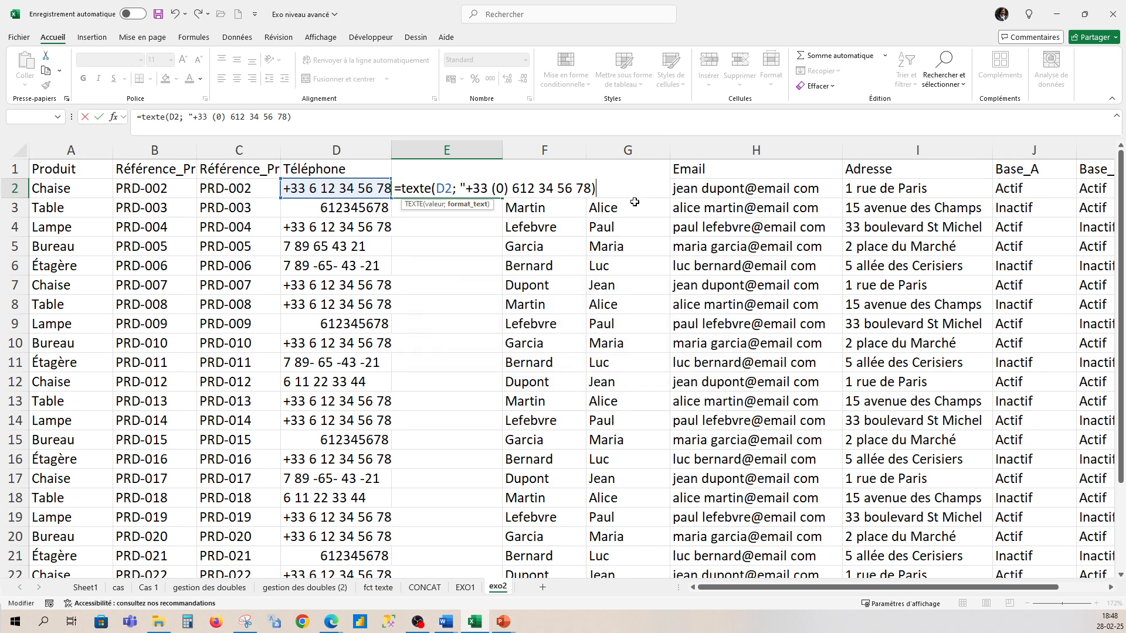
{"action": "left_click", "coordinate": [591, 187]}
{"action": "type", "text": "\""}
{"action": "left_click", "coordinate": [620, 191]}
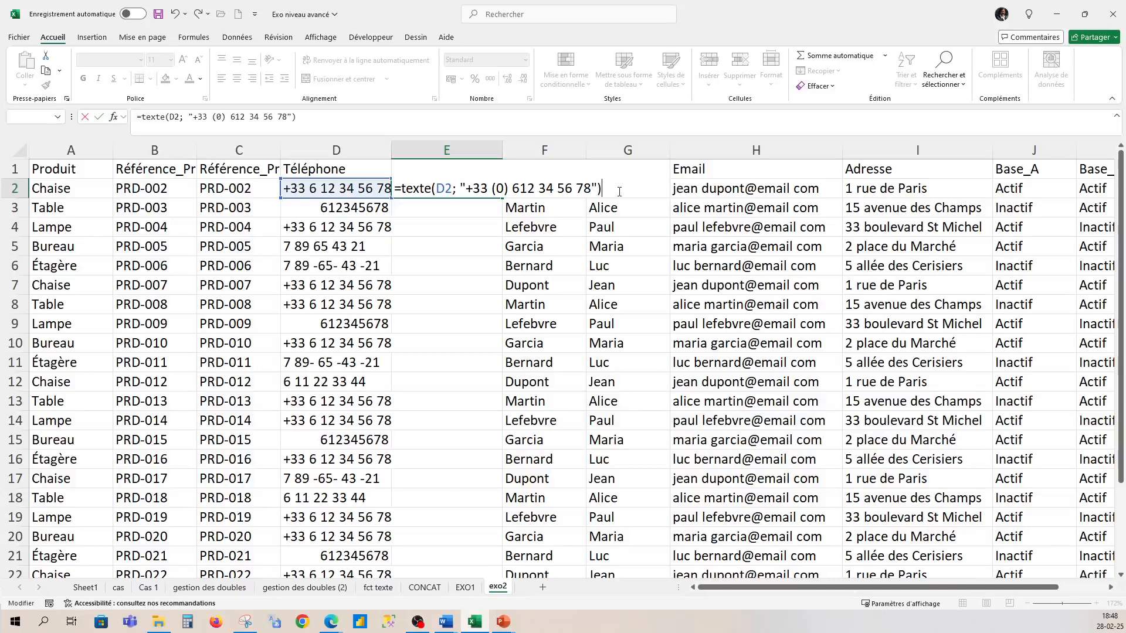
{"action": "key", "text": "Return"}
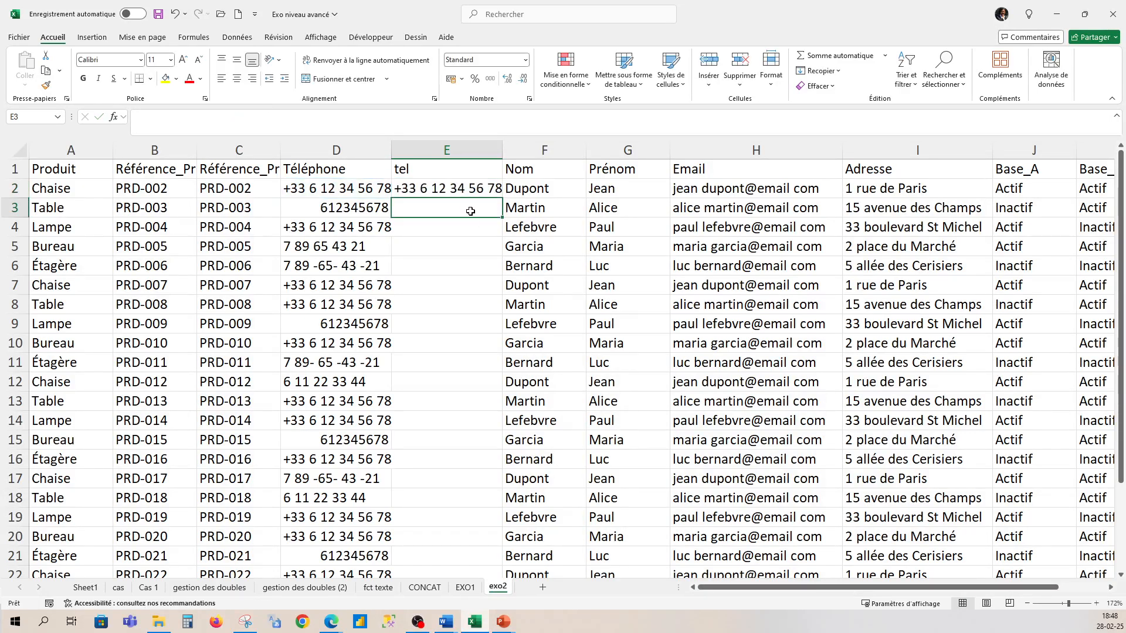
- Widen column D, then fill E2's formula down, undo the fill and clear E2
{"action": "double_click", "coordinate": [392, 143]}
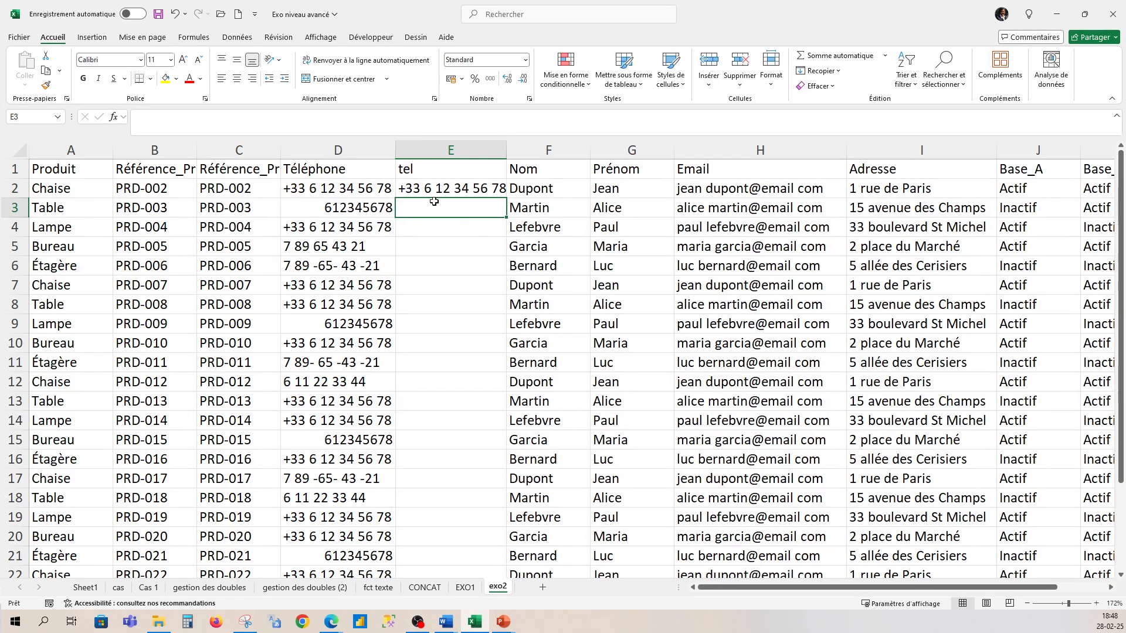
{"action": "left_click", "coordinate": [498, 190]}
{"action": "double_click", "coordinate": [507, 196]}
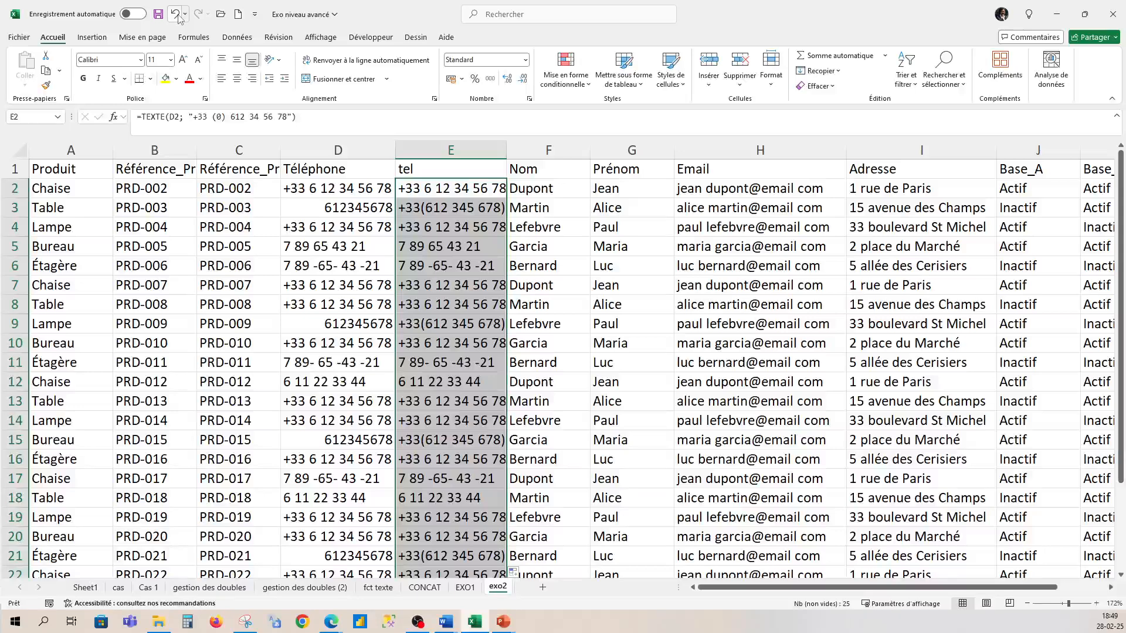
{"action": "key", "text": "ctrl+z"}
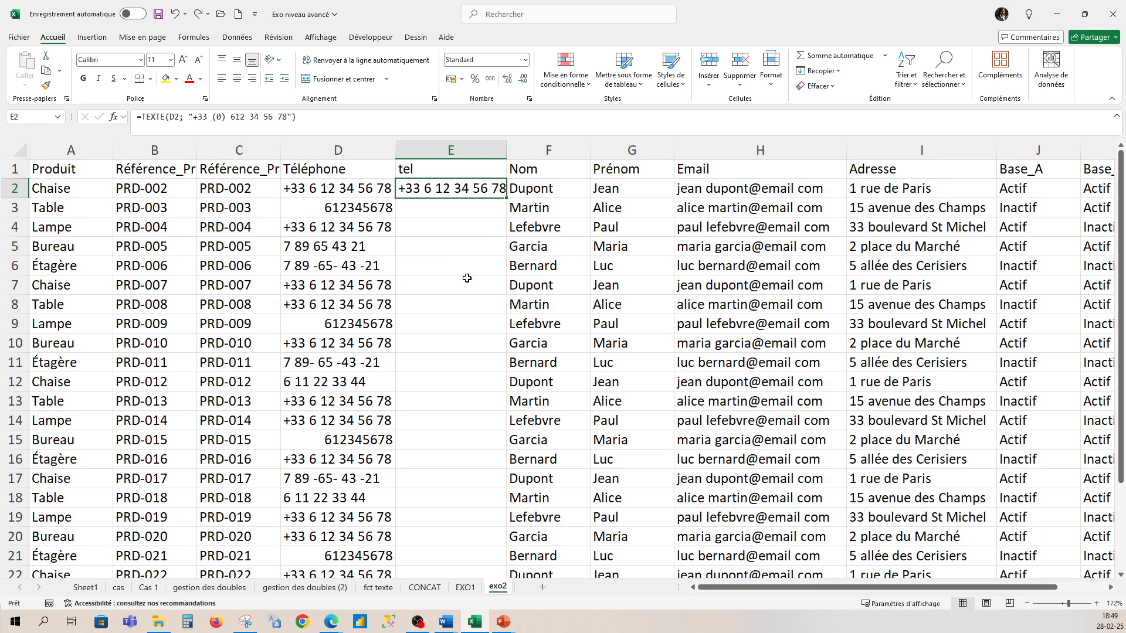
{"action": "key", "text": "Delete"}
{"action": "key", "text": "Down"}
{"action": "left_click", "coordinate": [461, 252]}
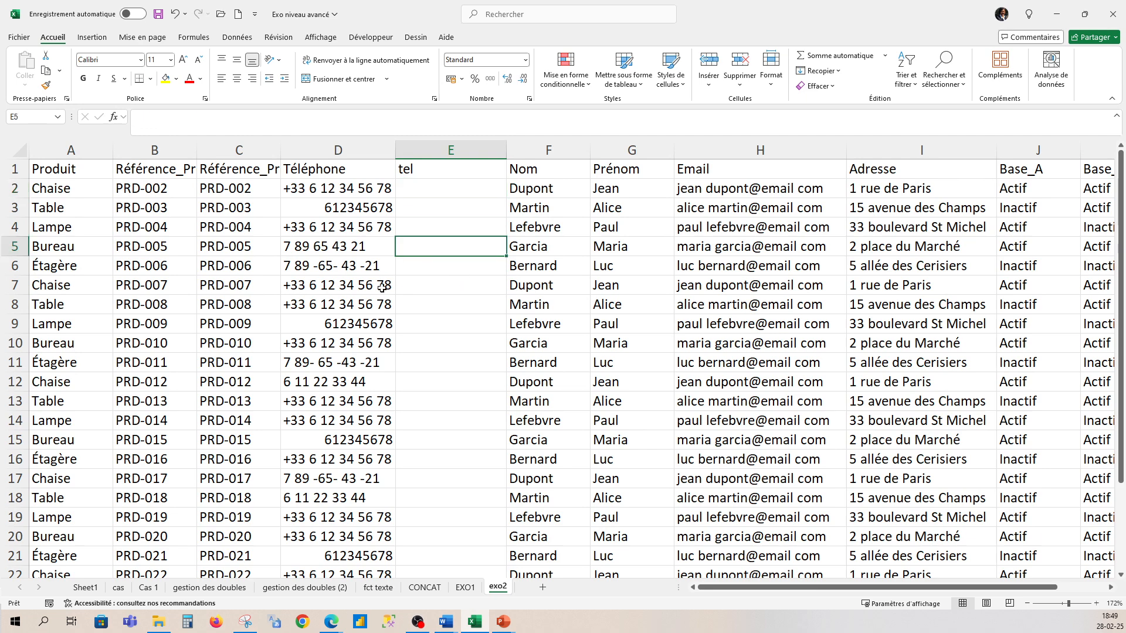
- Replace every +33 in the selected phone numbers with nothing (13 replacements)
{"action": "left_click_drag", "start_coordinate": [333, 189], "coordinate": [328, 538]}
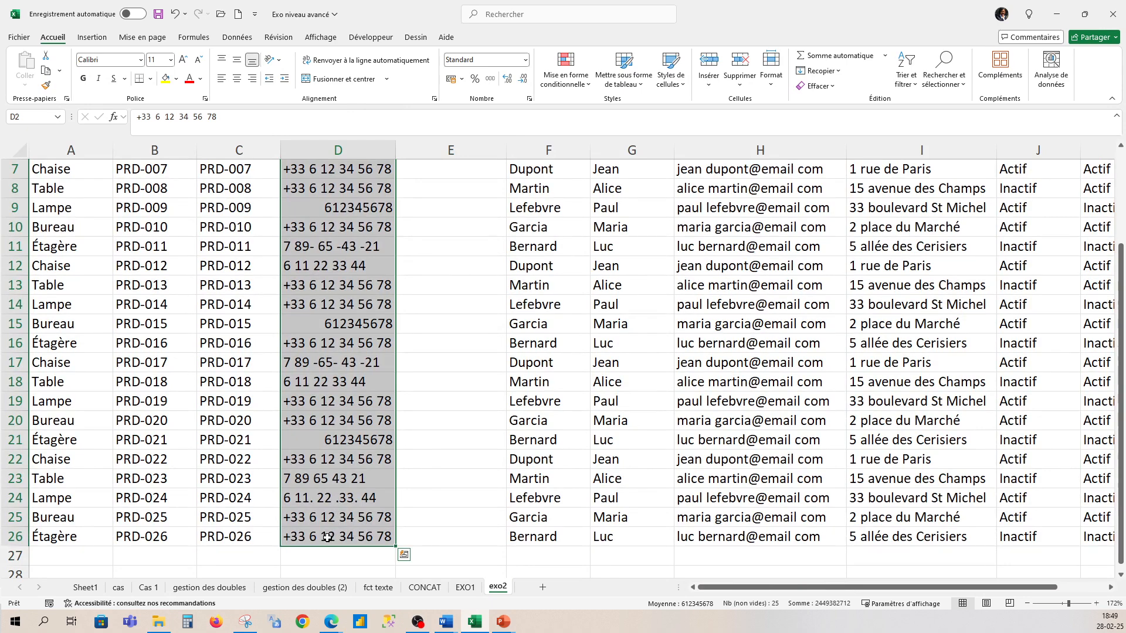
{"action": "key", "text": "ctrl+h"}
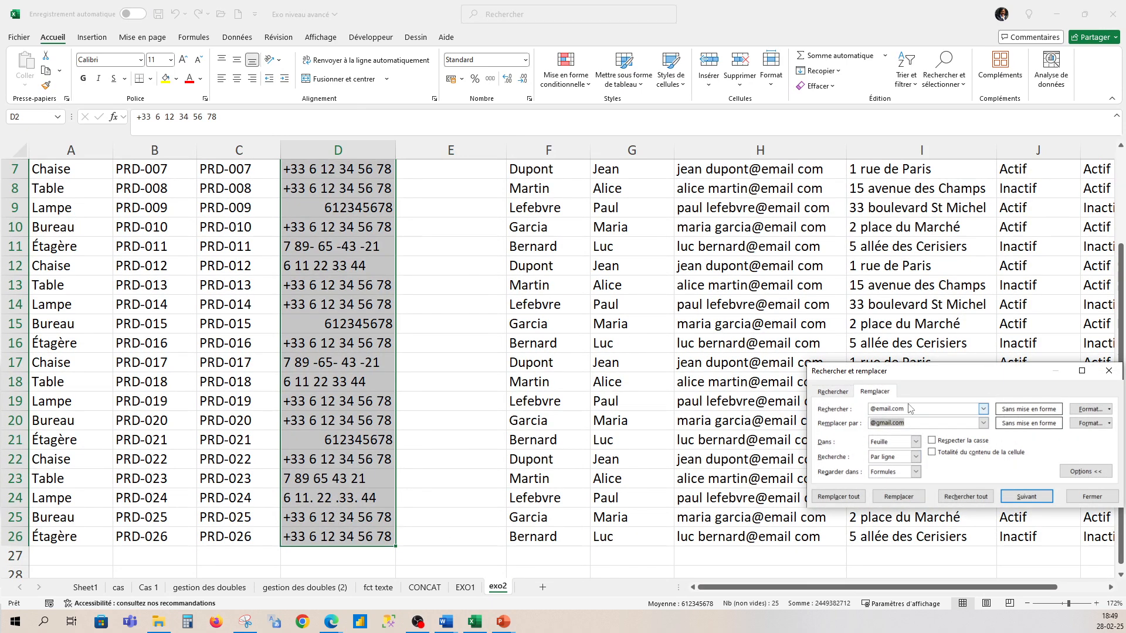
{"action": "left_click", "coordinate": [888, 414]}
{"action": "double_click", "coordinate": [868, 411]}
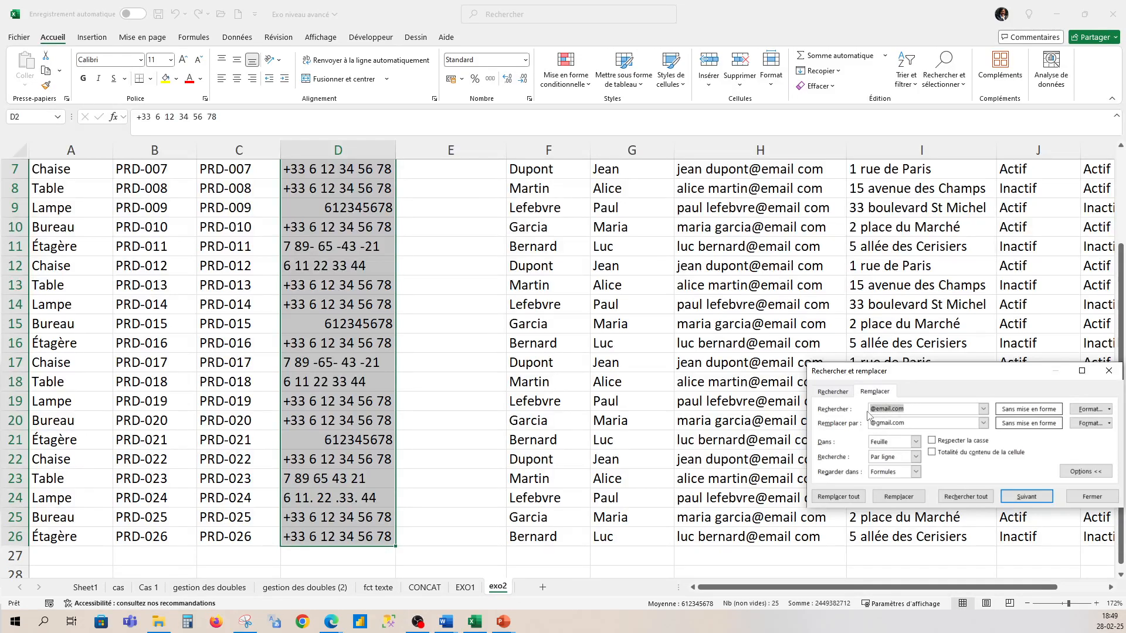
{"action": "type", "text": "+33"}
{"action": "double_click", "coordinate": [863, 425]}
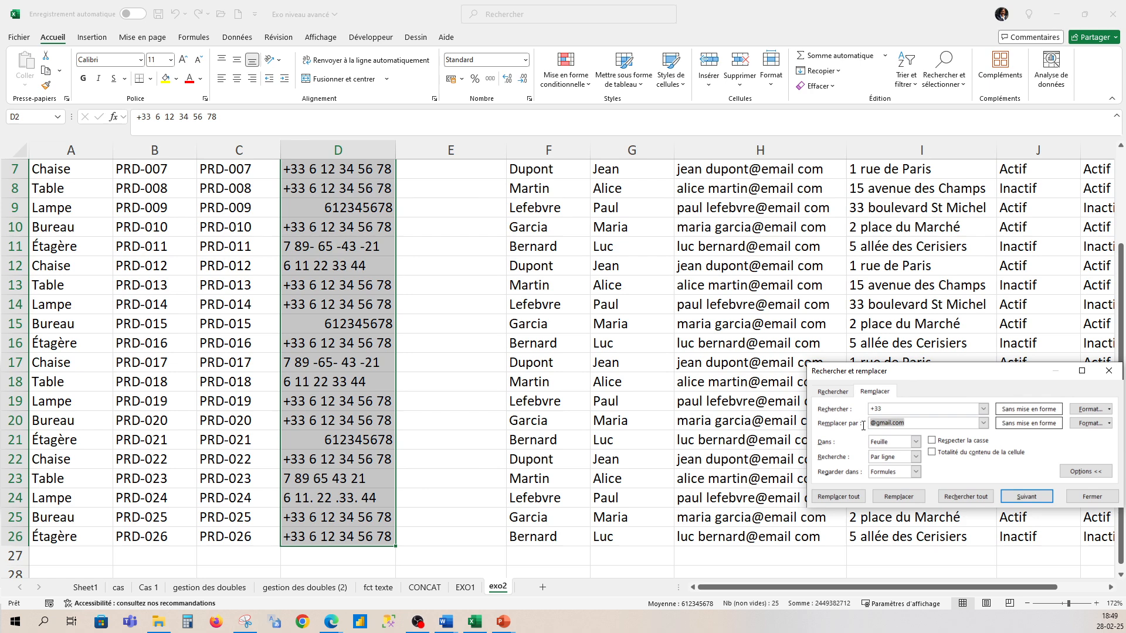
{"action": "key", "text": "BackSpace"}
{"action": "left_click", "coordinate": [838, 498]}
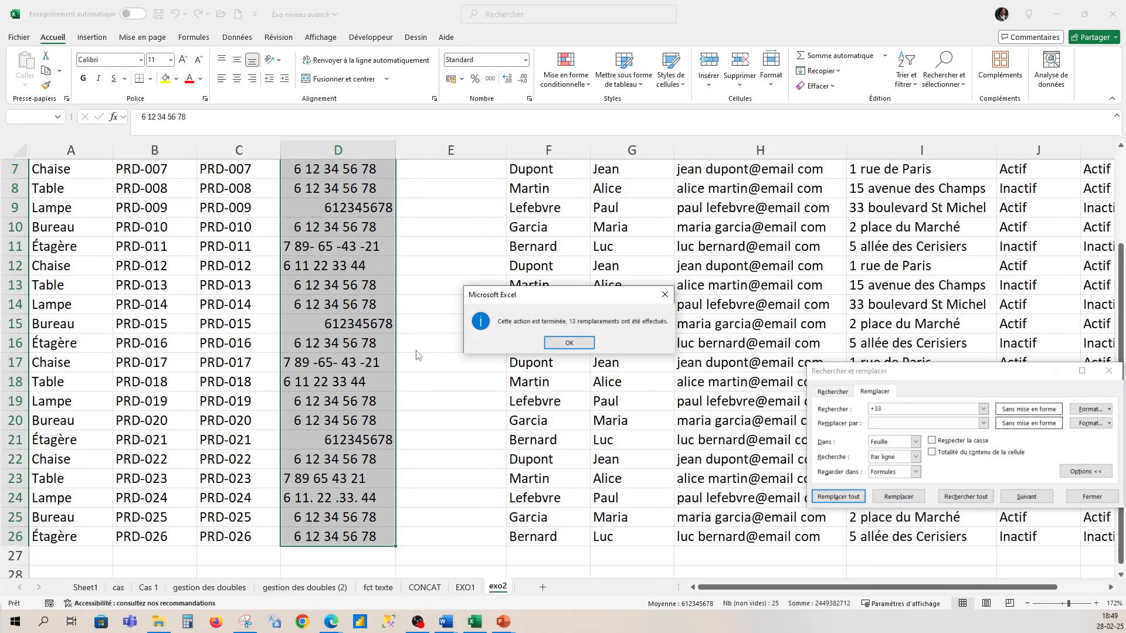
{"action": "left_click", "coordinate": [566, 343]}
{"action": "scroll", "coordinate": [312, 308], "scroll_direction": "up", "scroll_amount": 2}
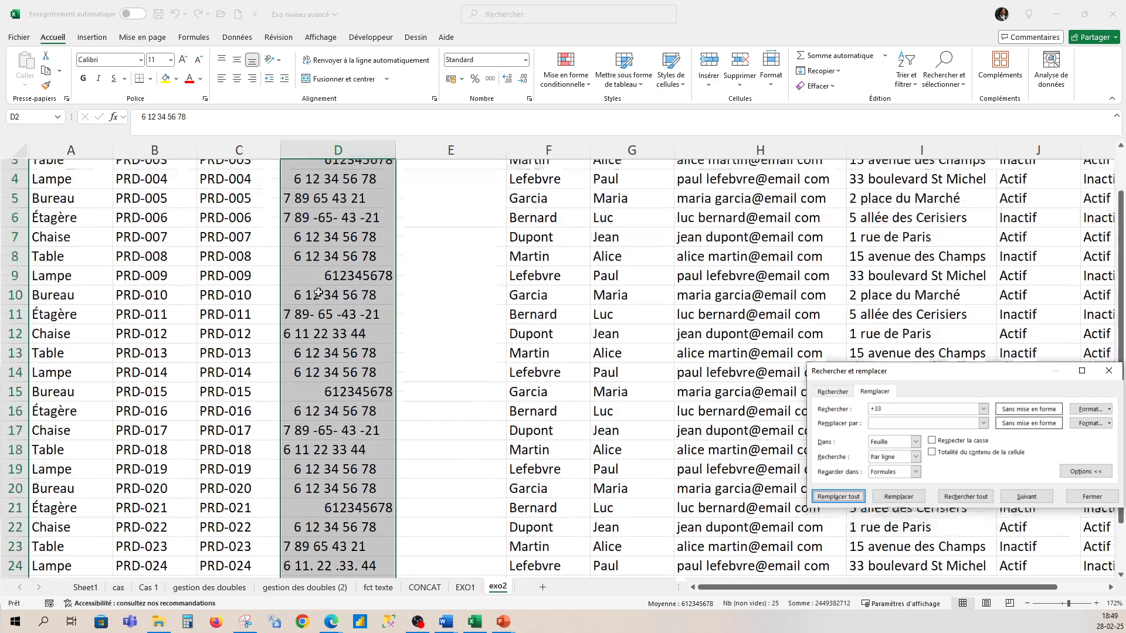
{"action": "scroll", "coordinate": [315, 237], "scroll_direction": "down", "scroll_amount": 1}
{"action": "scroll", "coordinate": [315, 237], "scroll_direction": "down", "scroll_amount": 3}
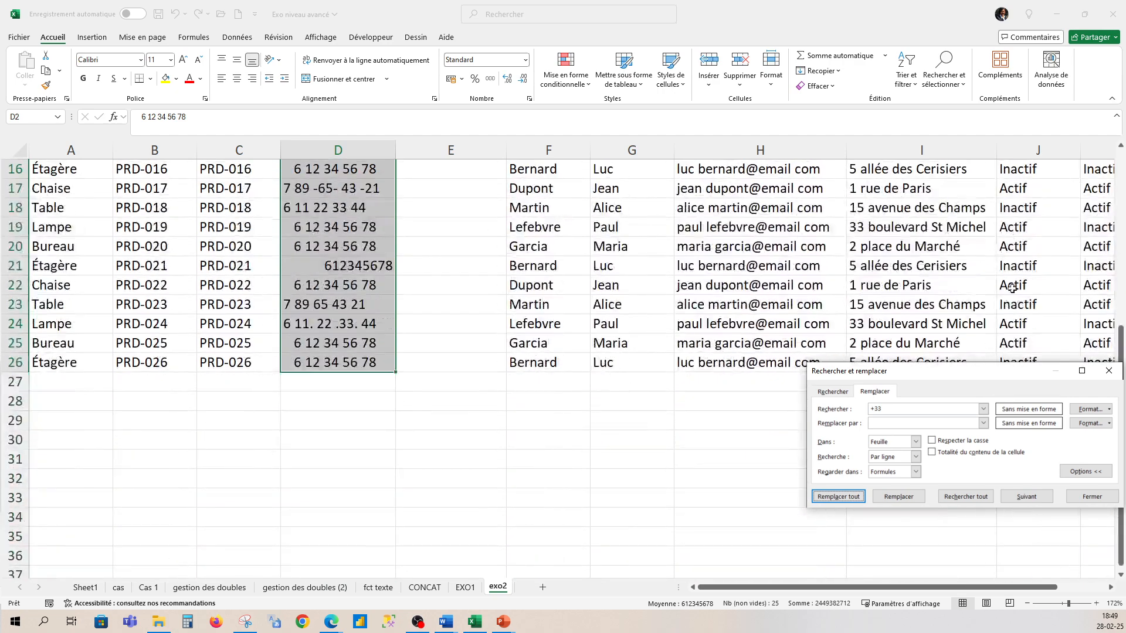
{"action": "left_click_drag", "start_coordinate": [1120, 322], "coordinate": [1120, 155]}
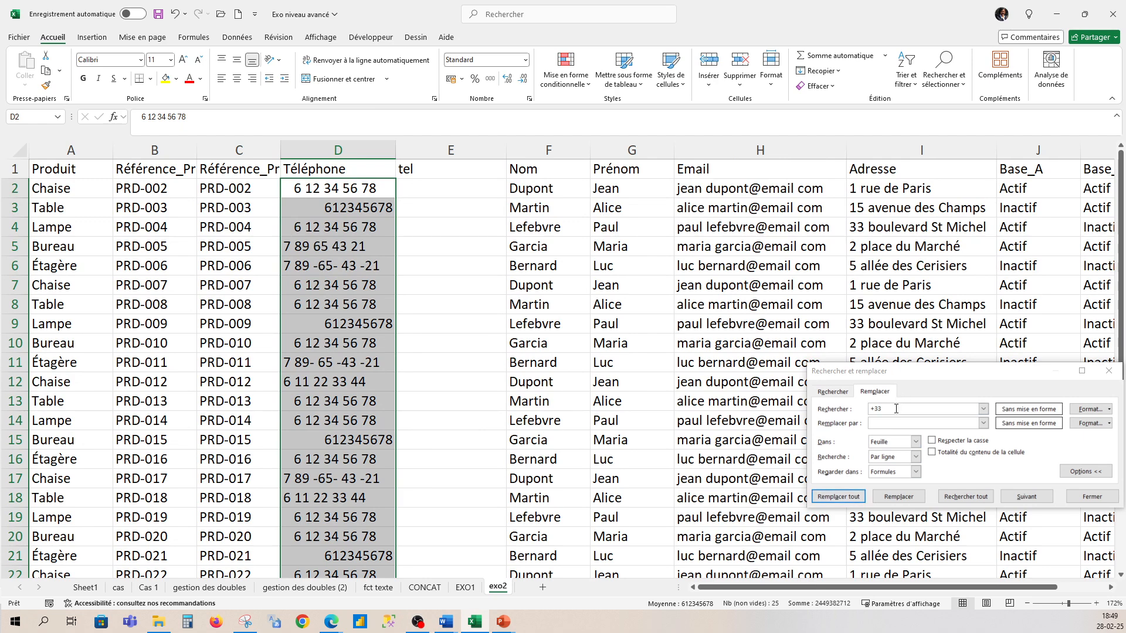
- Remove every dash from the phone numbers with Replace All (9 replacements)
{"action": "left_click_drag", "start_coordinate": [896, 408], "coordinate": [878, 411]}
{"action": "type", "text": "-"}
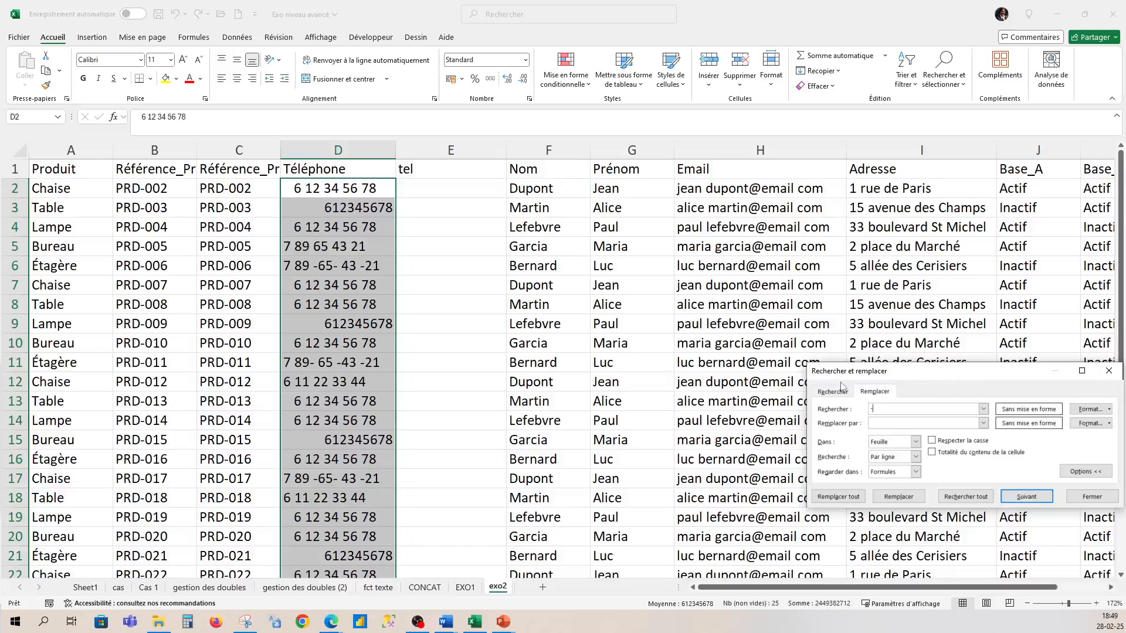
{"action": "left_click", "coordinate": [888, 422]}
{"action": "left_click", "coordinate": [845, 497]}
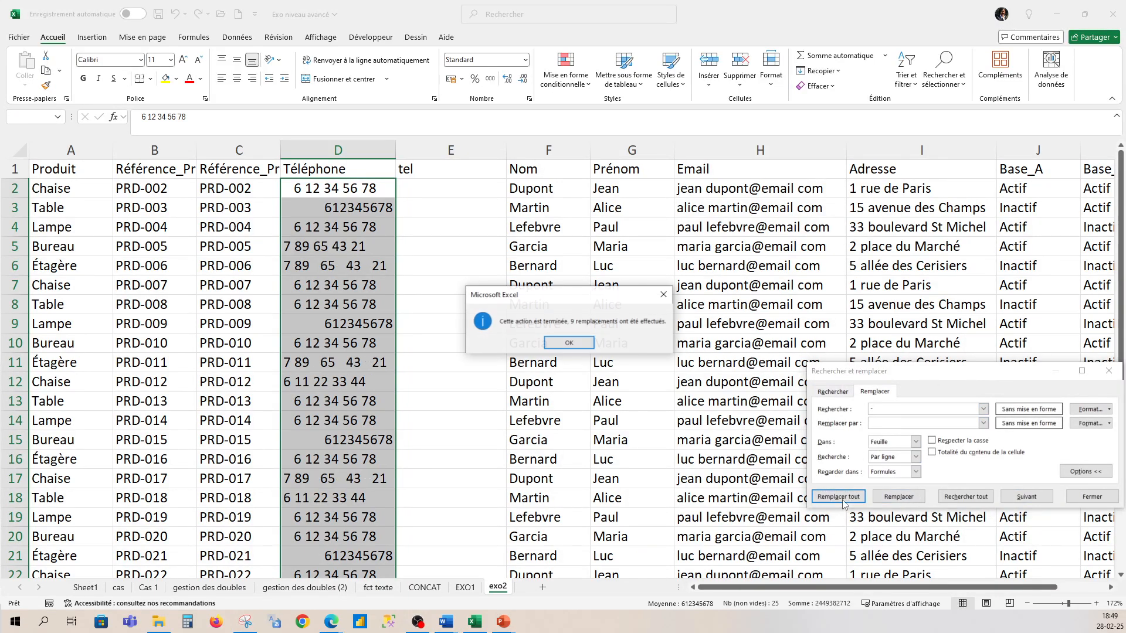
{"action": "left_click", "coordinate": [568, 344]}
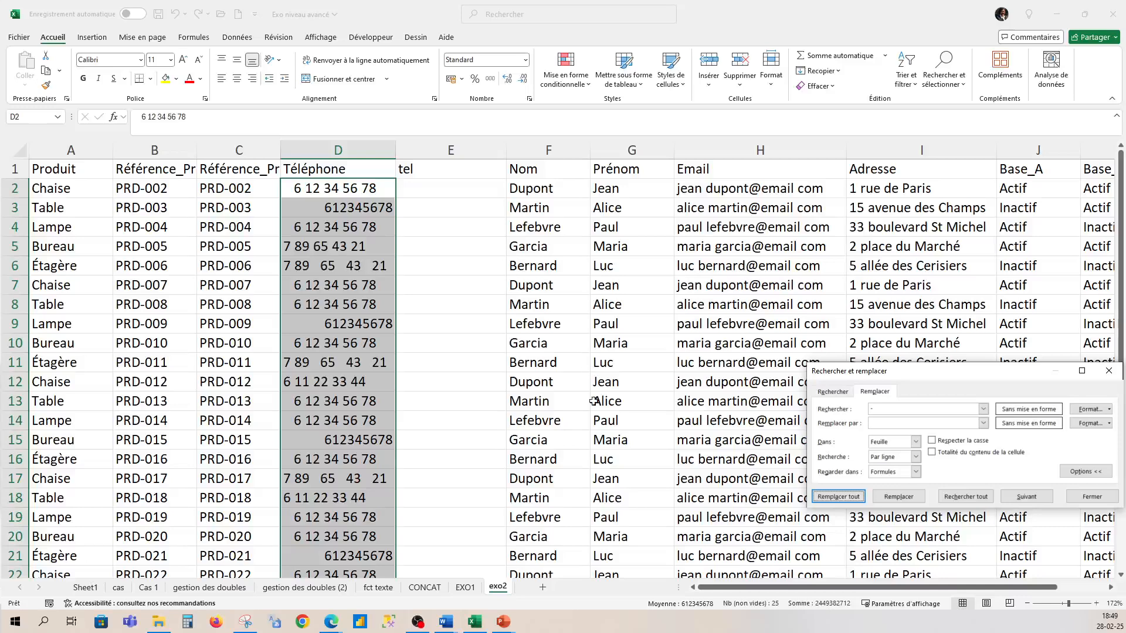
{"action": "scroll", "coordinate": [360, 452], "scroll_direction": "down", "scroll_amount": 2}
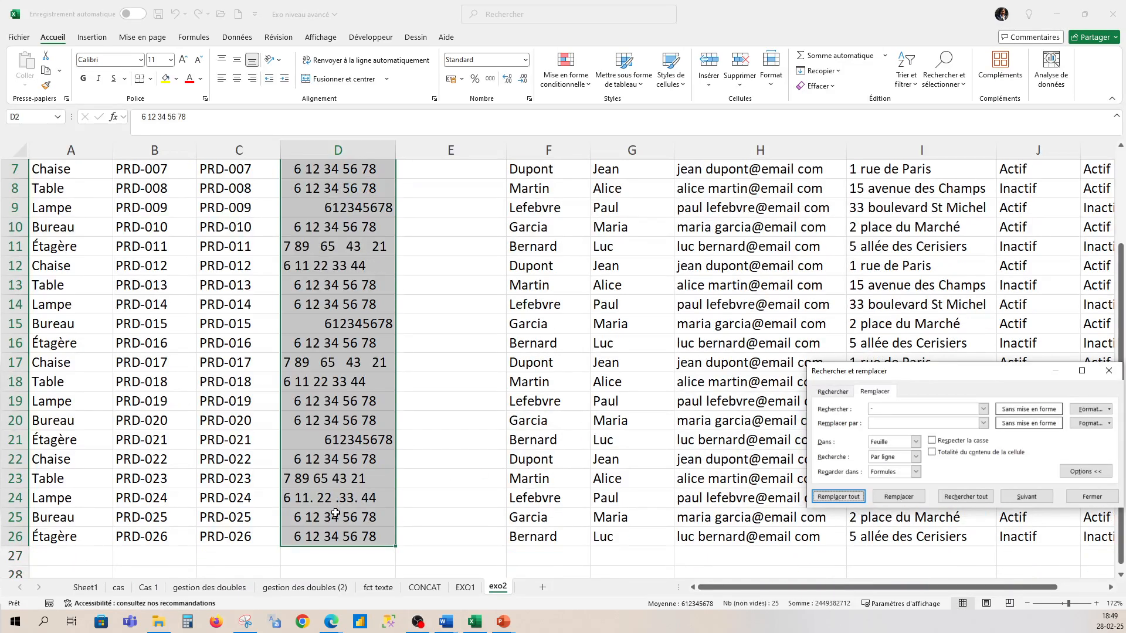
- Remove every dot from the phone numbers (3 replacements)
{"action": "left_click", "coordinate": [897, 411]}
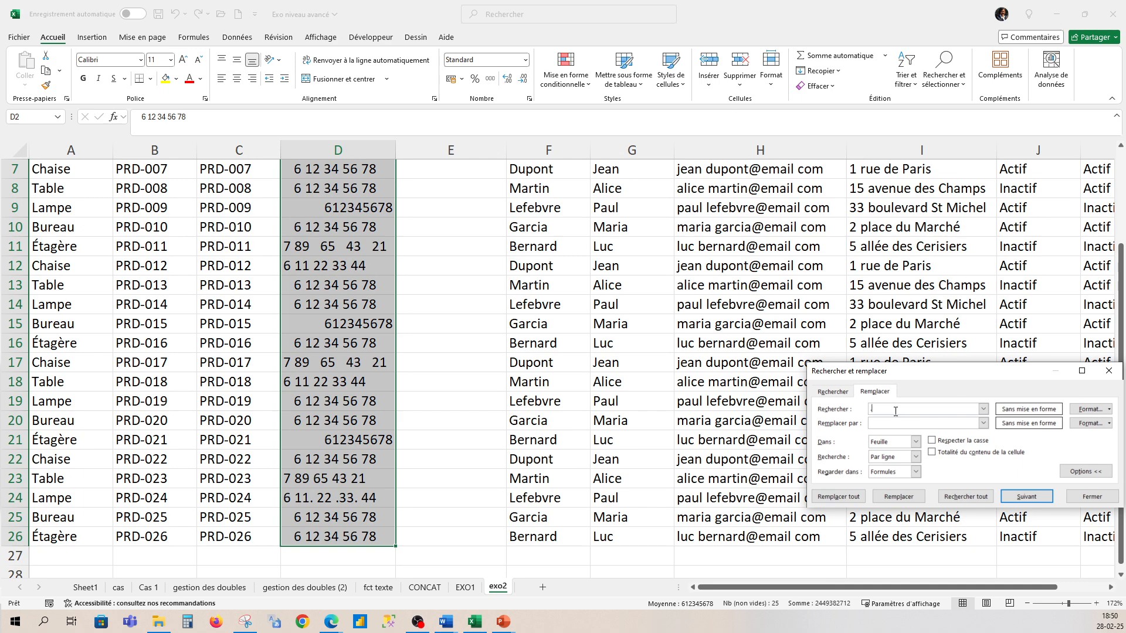
{"action": "type", "text": "."}
{"action": "left_click", "coordinate": [837, 496]}
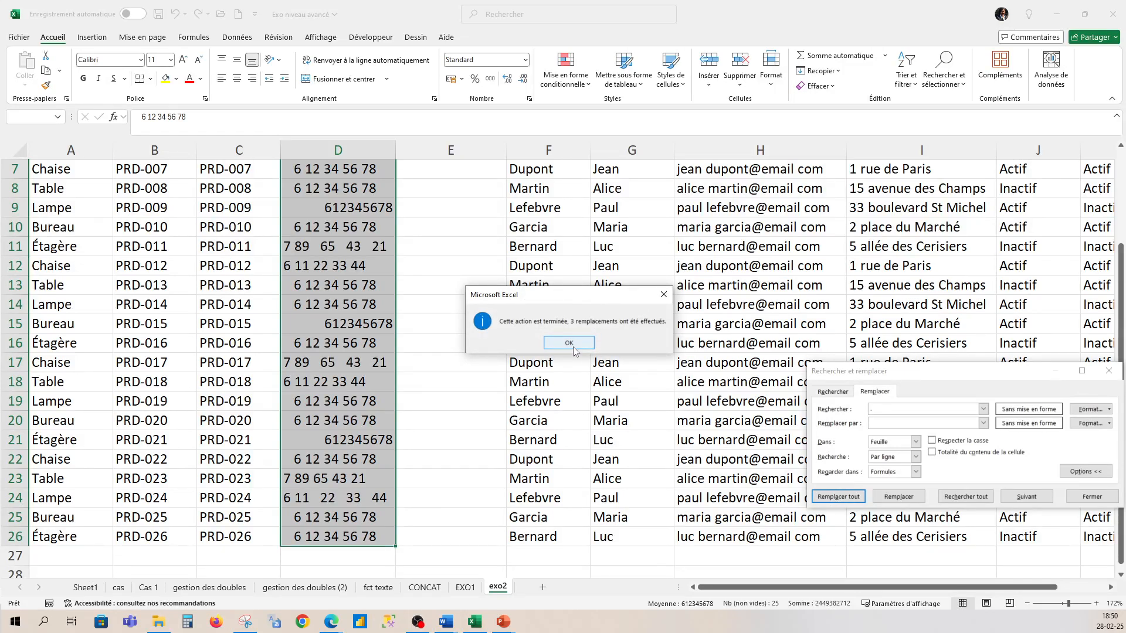
{"action": "left_click", "coordinate": [569, 344]}
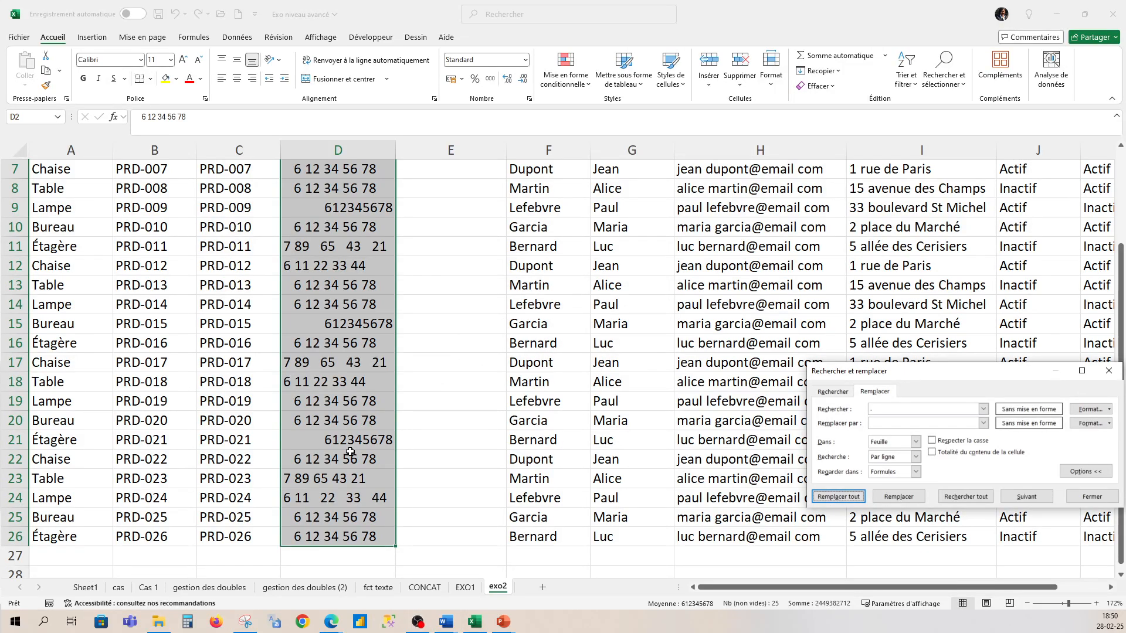
{"action": "scroll", "coordinate": [350, 451], "scroll_direction": "up", "scroll_amount": 2}
{"action": "scroll", "coordinate": [352, 439], "scroll_direction": "down", "scroll_amount": 1}
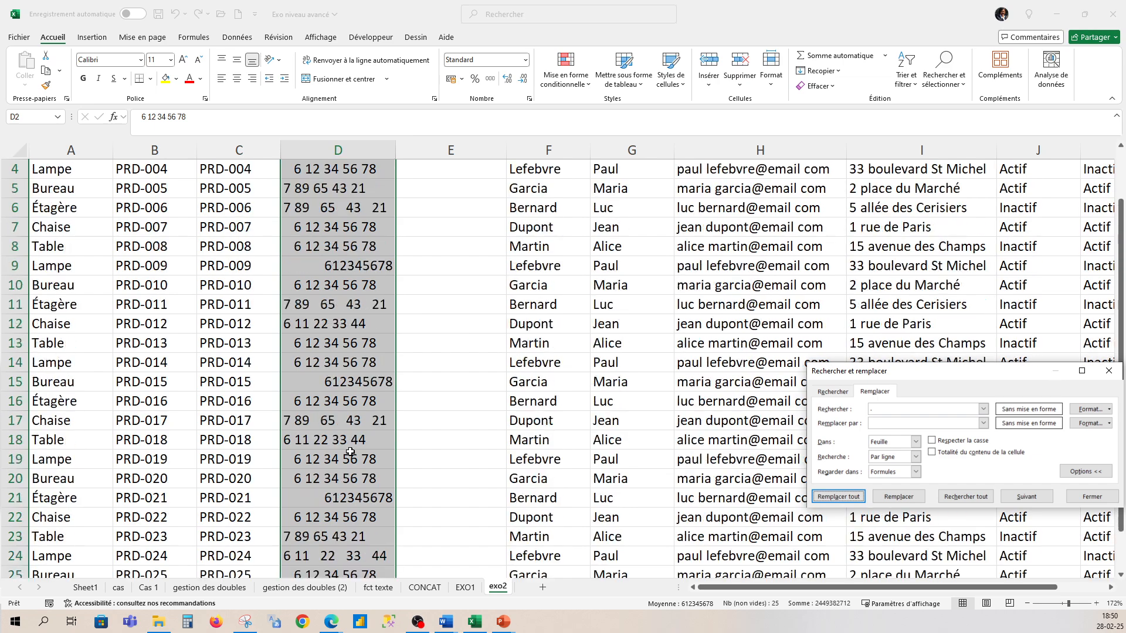
{"action": "scroll", "coordinate": [353, 425], "scroll_direction": "up", "scroll_amount": 1}
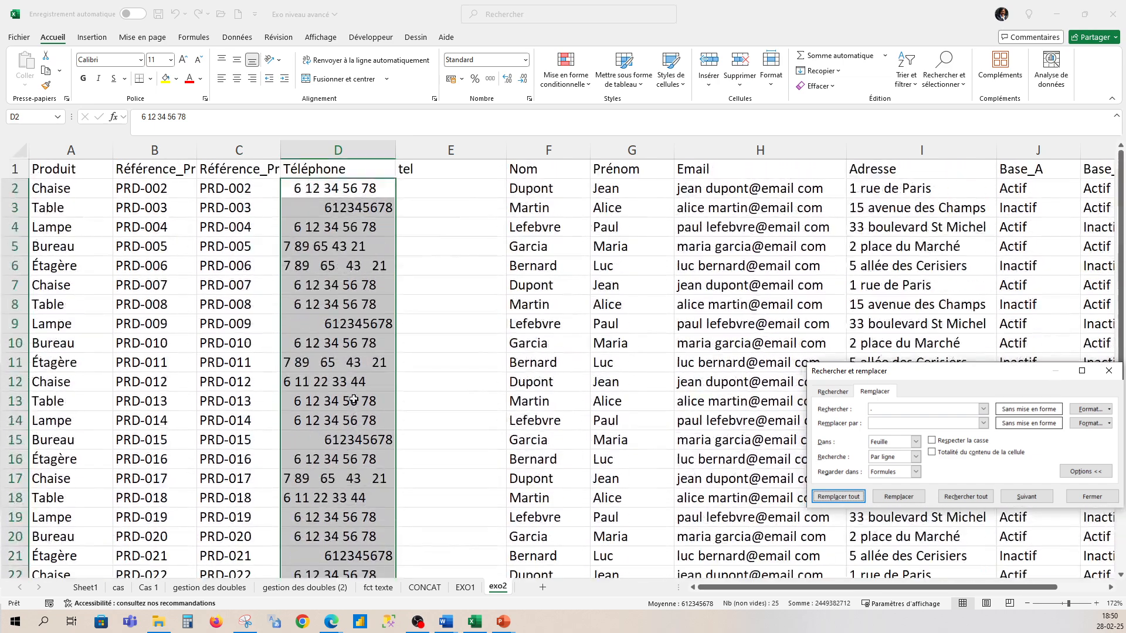
{"action": "left_click", "coordinate": [443, 261]}
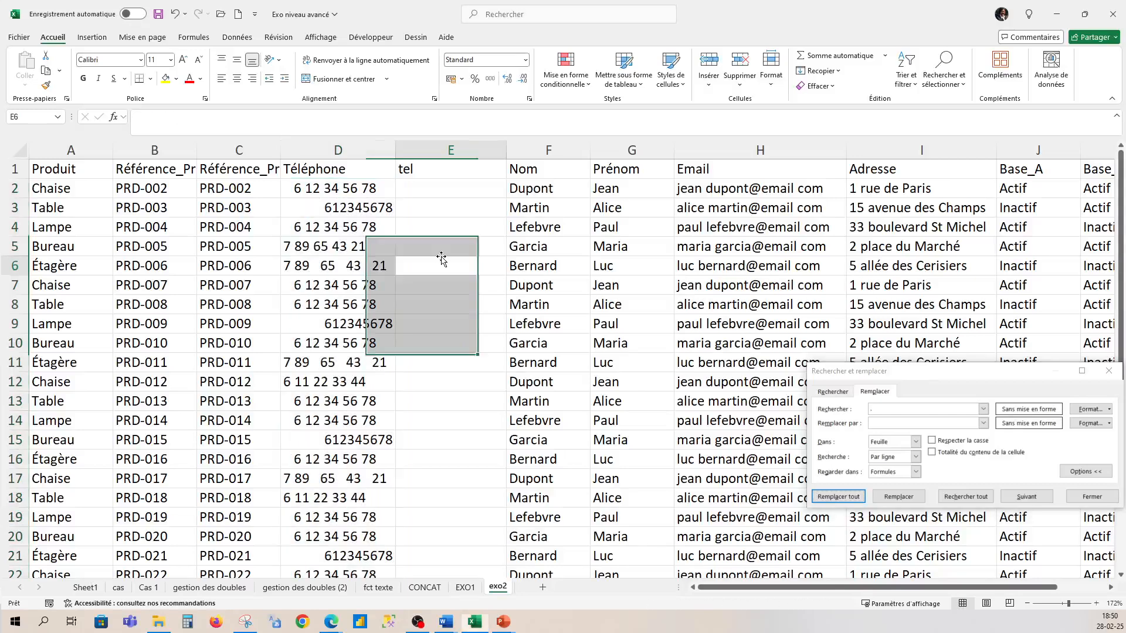
- Inspect the cleaned phone numbers stored in D2, D3, D11 and D12
{"action": "left_click", "coordinate": [316, 192]}
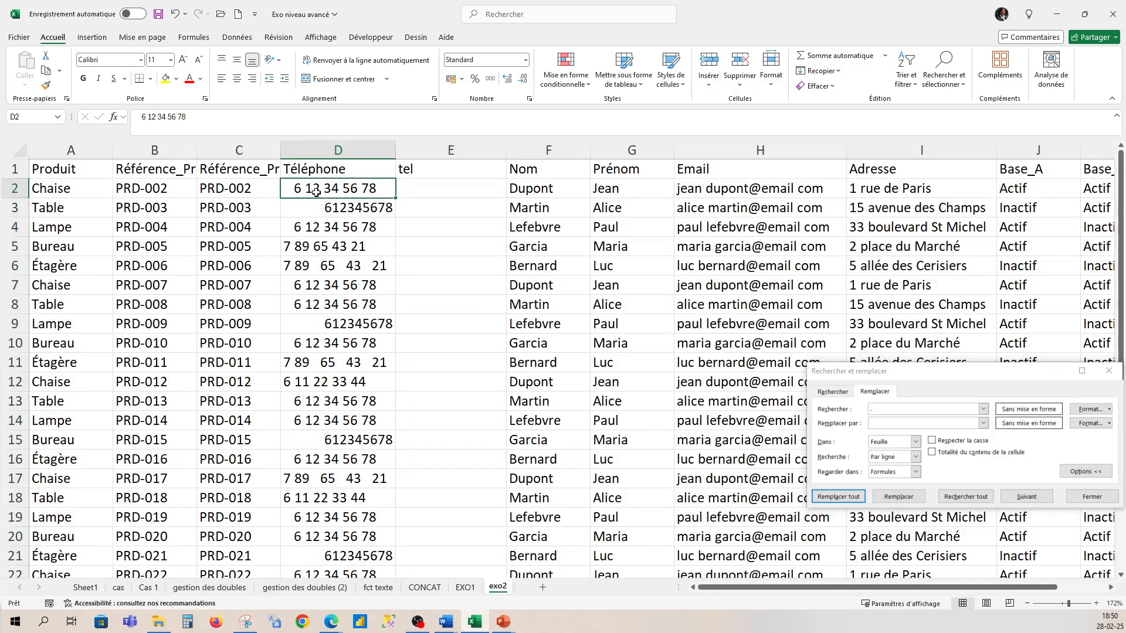
{"action": "left_click", "coordinate": [364, 211]}
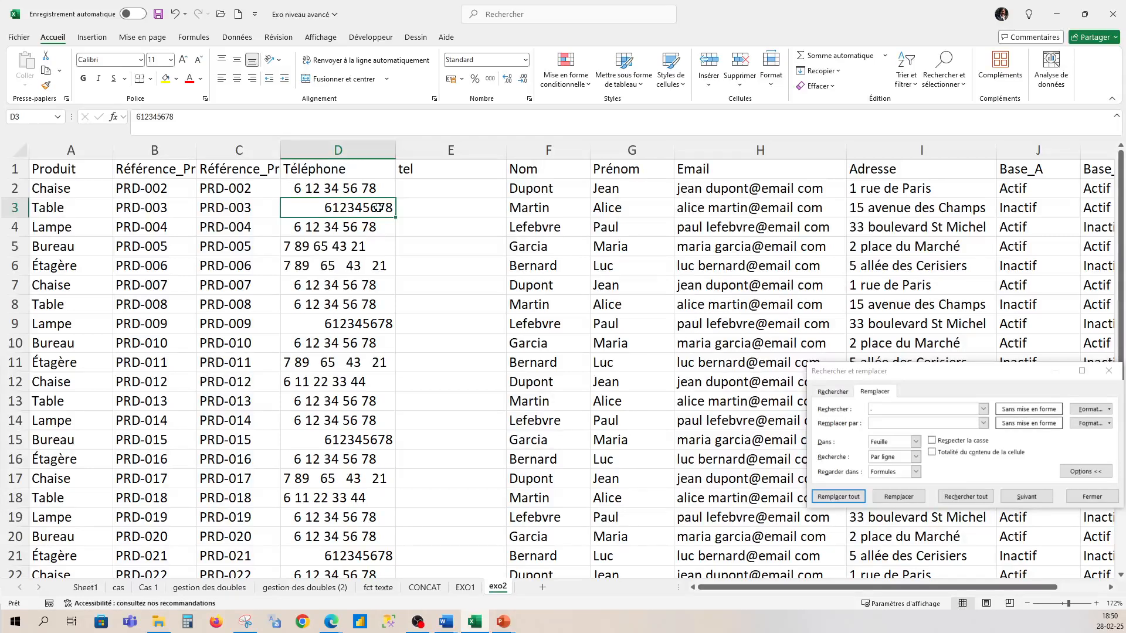
{"action": "left_click", "coordinate": [354, 189]}
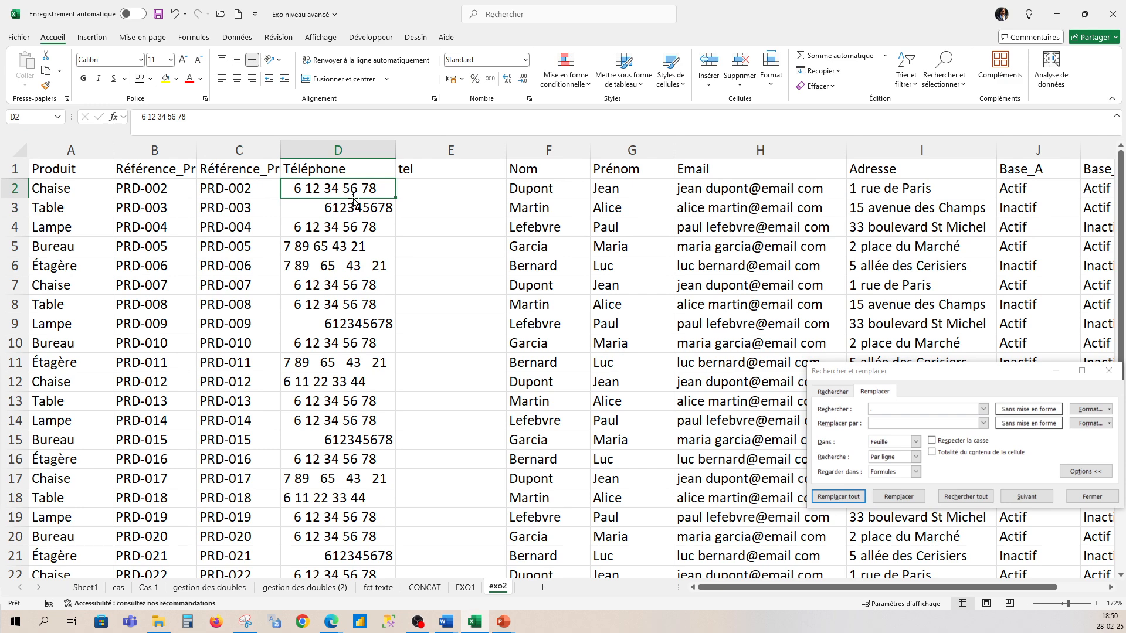
{"action": "left_click", "coordinate": [307, 364]}
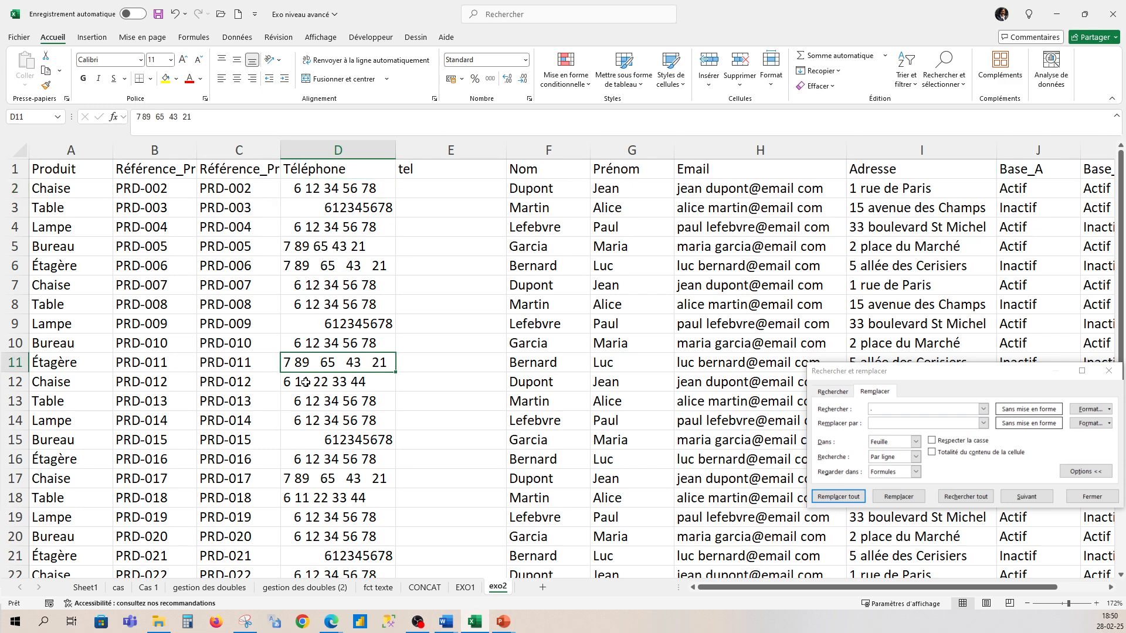
{"action": "left_click", "coordinate": [306, 382]}
- Enter =TEXTE(D2; "0") in E2 and fill it down the whole tel column
{"action": "left_click", "coordinate": [423, 188]}
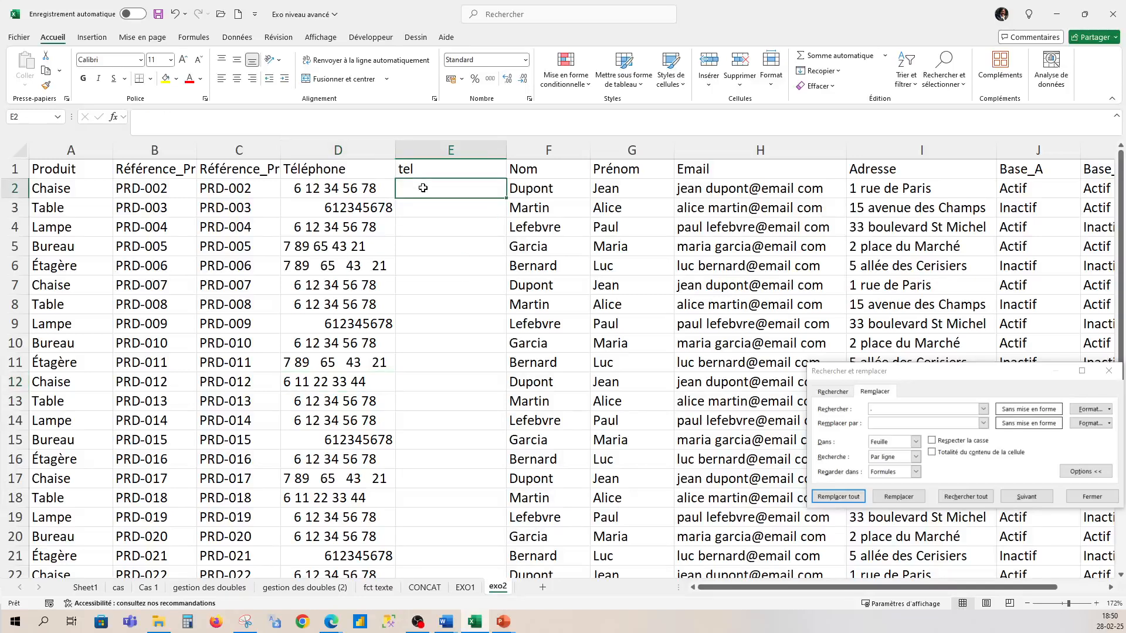
{"action": "type", "text": "="}
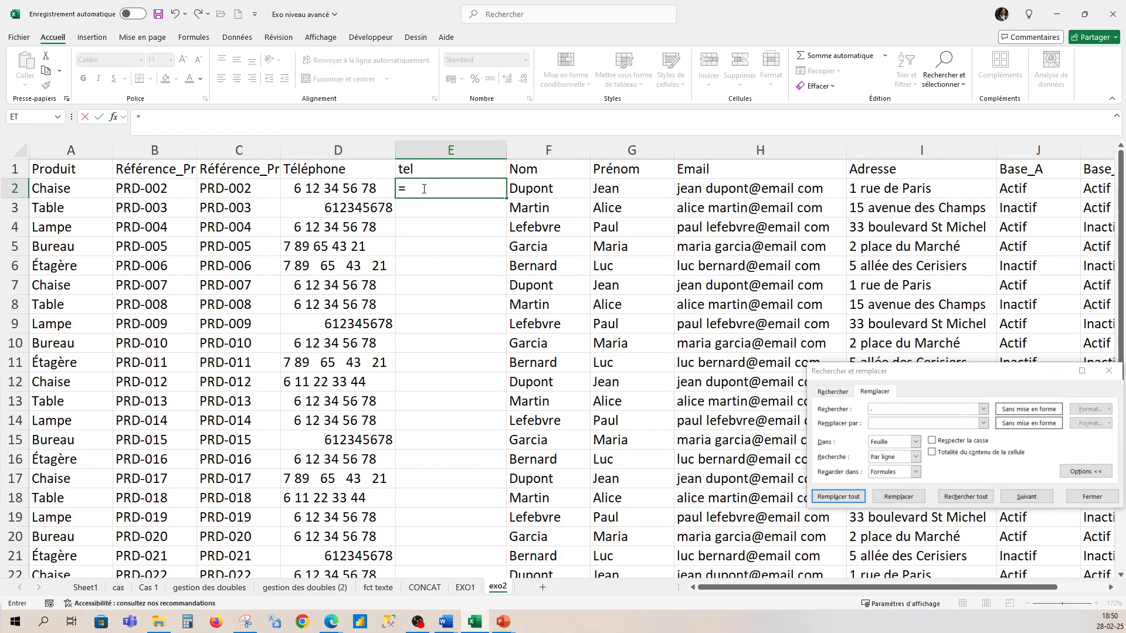
{"action": "type", "text": "texte("}
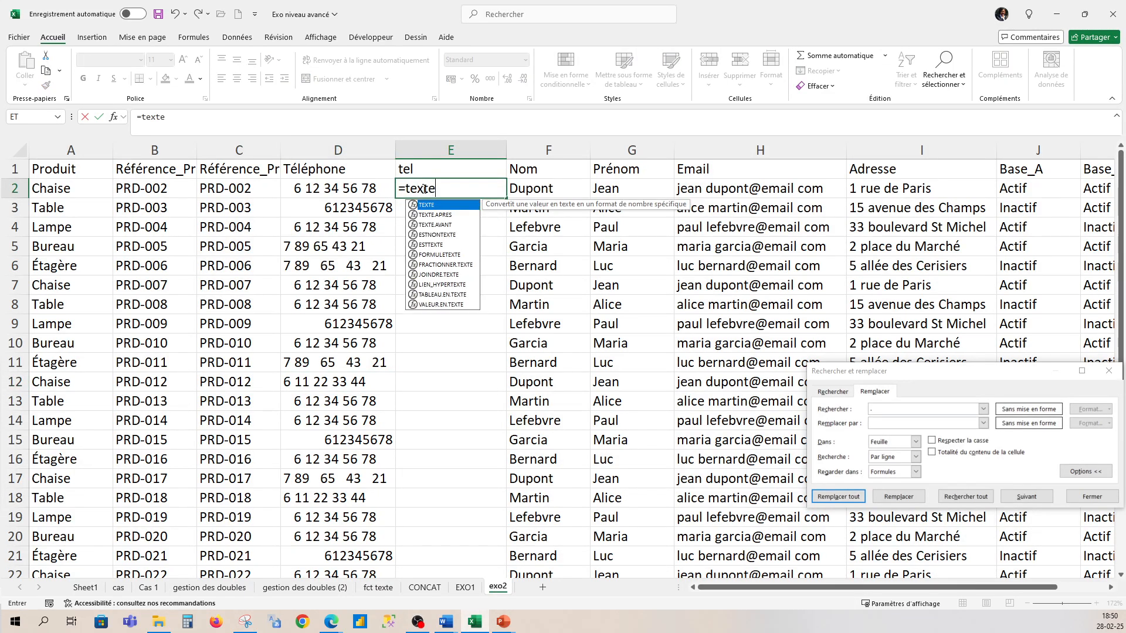
{"action": "left_click", "coordinate": [339, 188]}
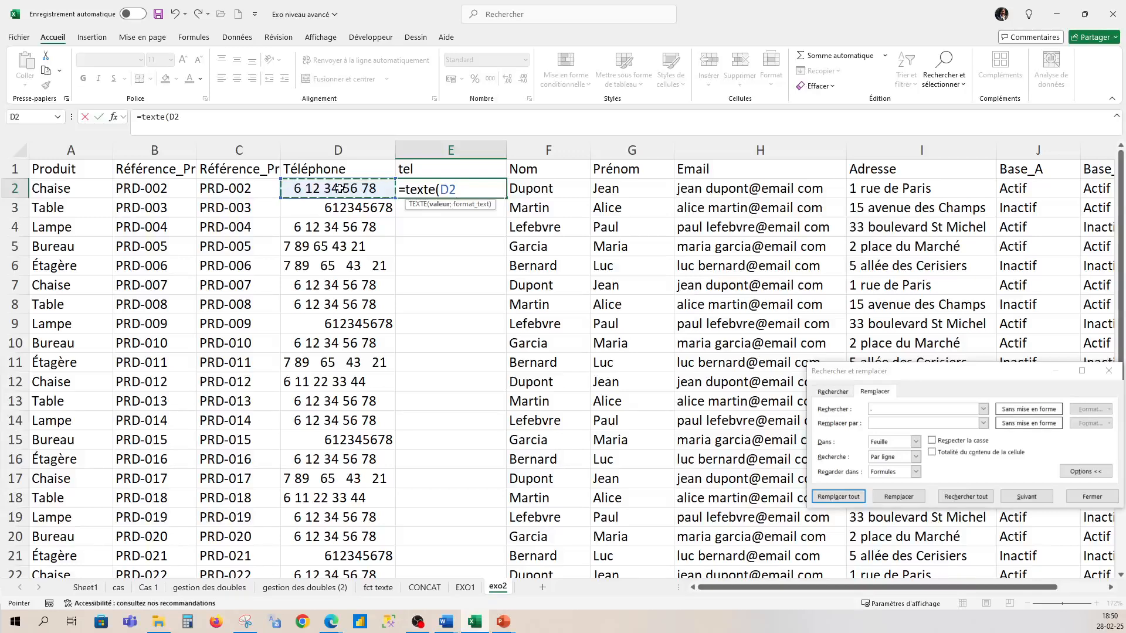
{"action": "type", "text": "; "}
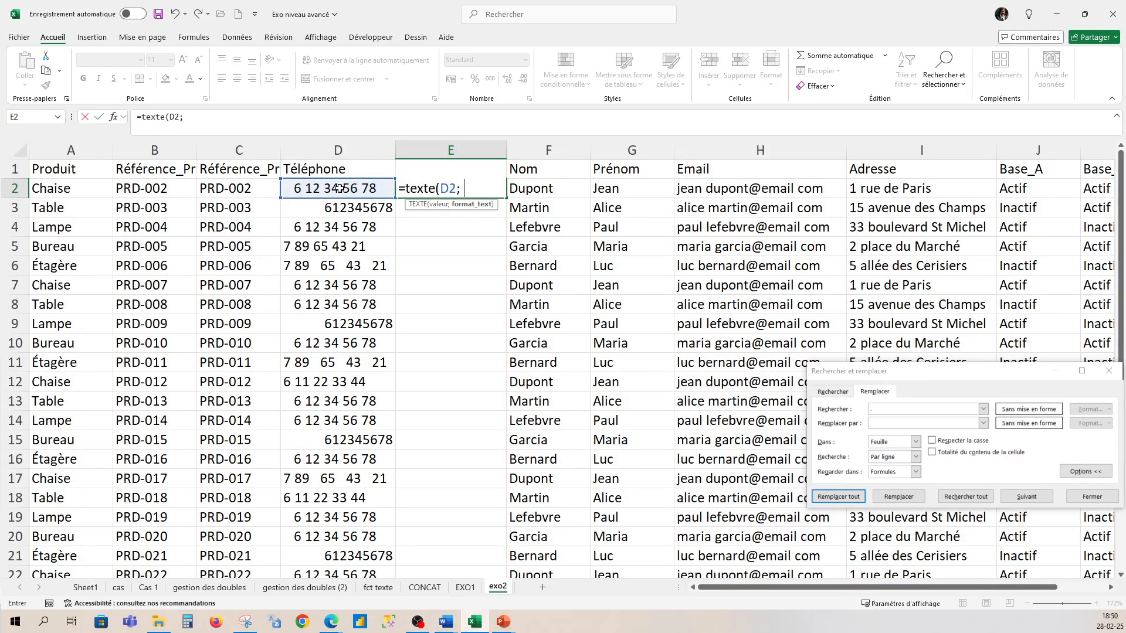
{"action": "type", "text": "\"0\")"}
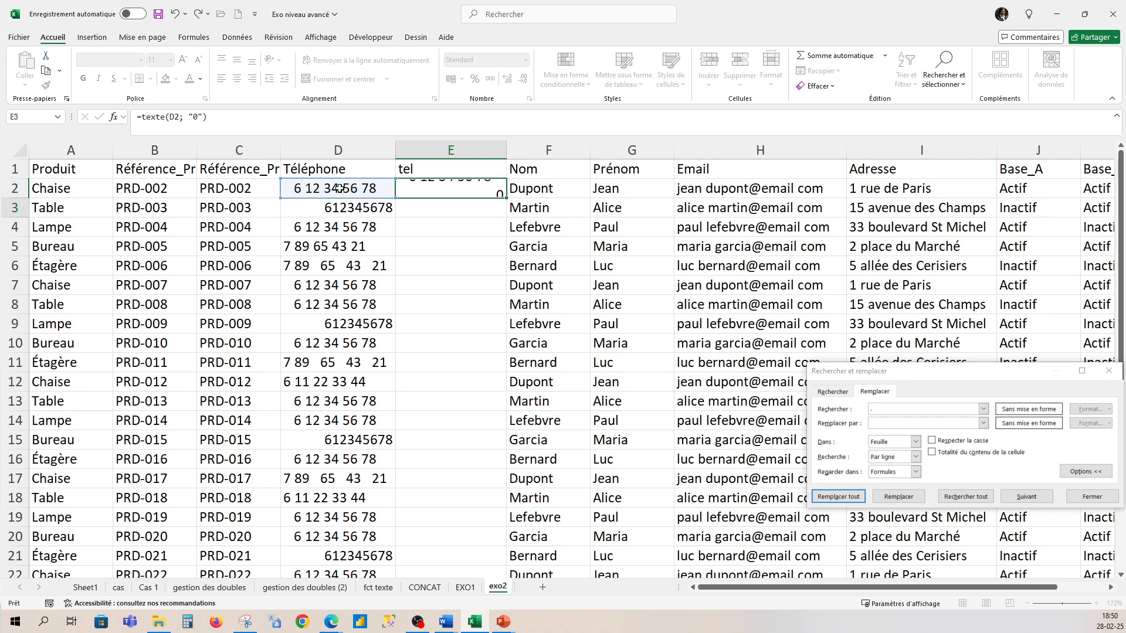
{"action": "key", "text": "Return"}
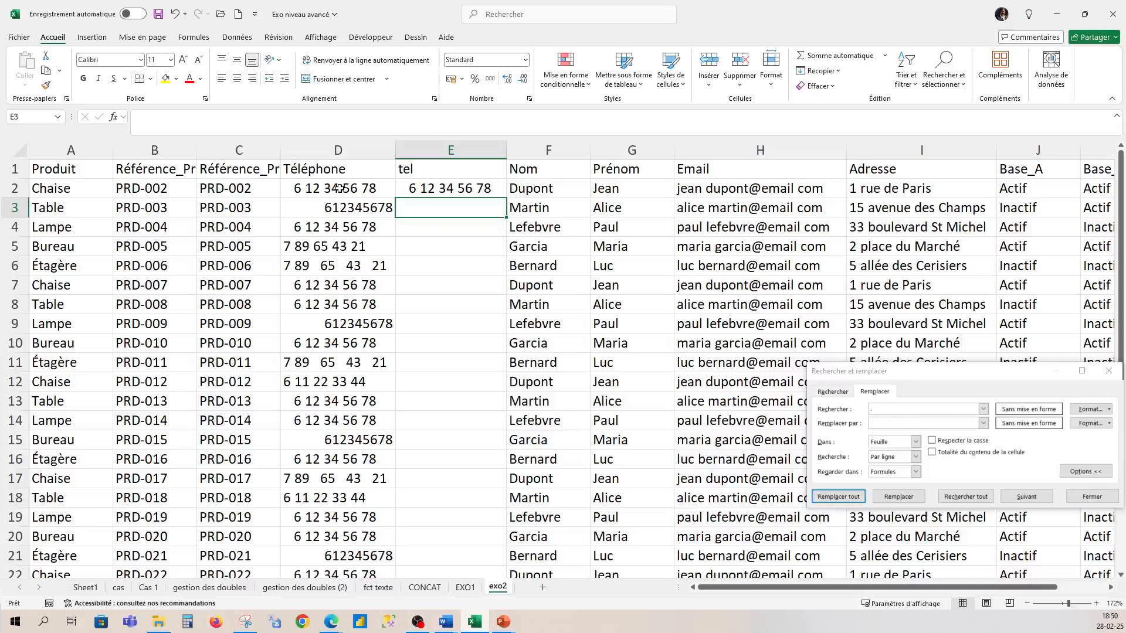
{"action": "left_click", "coordinate": [455, 187]}
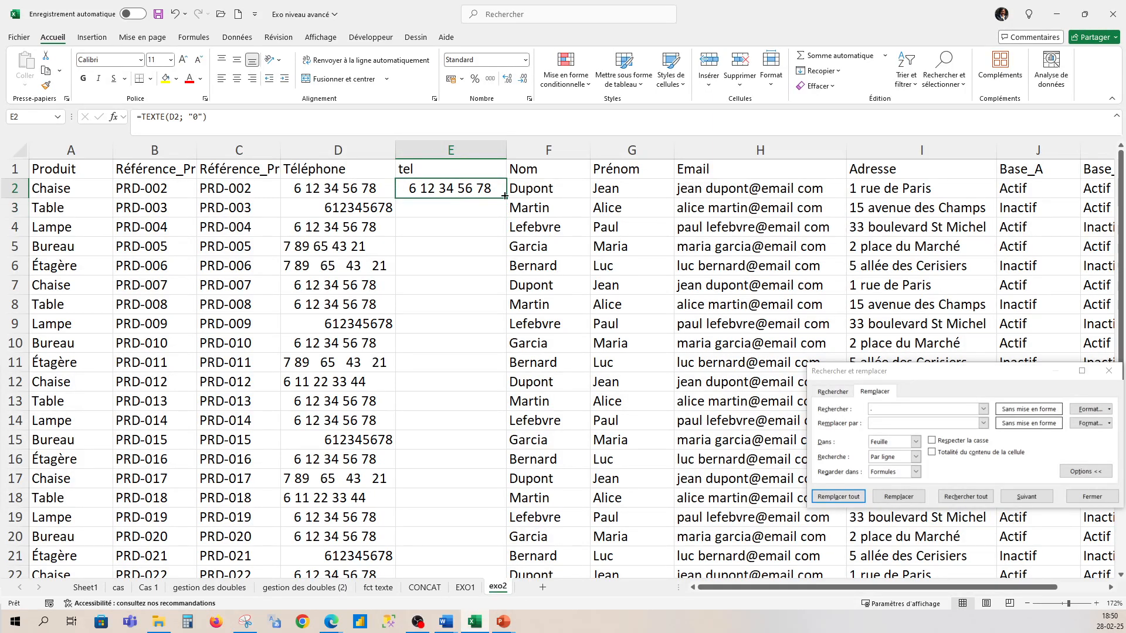
{"action": "double_click", "coordinate": [505, 197]}
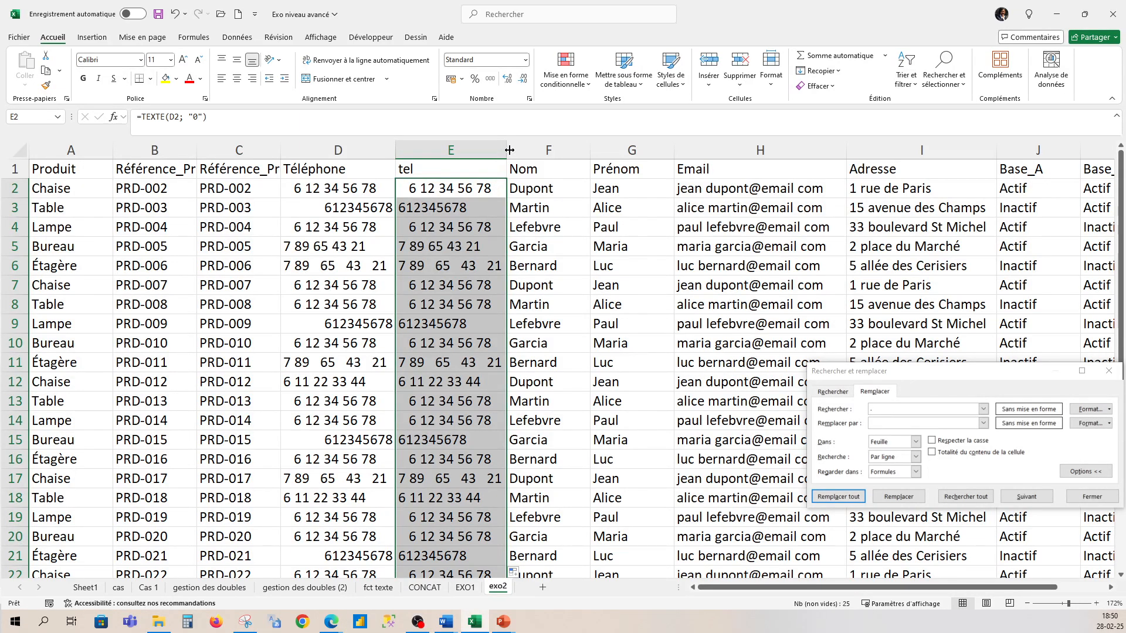
- Insert a column before Nom and fill =SUPPRESPACE(E2) down all rows
{"action": "right_click", "coordinate": [539, 149]}
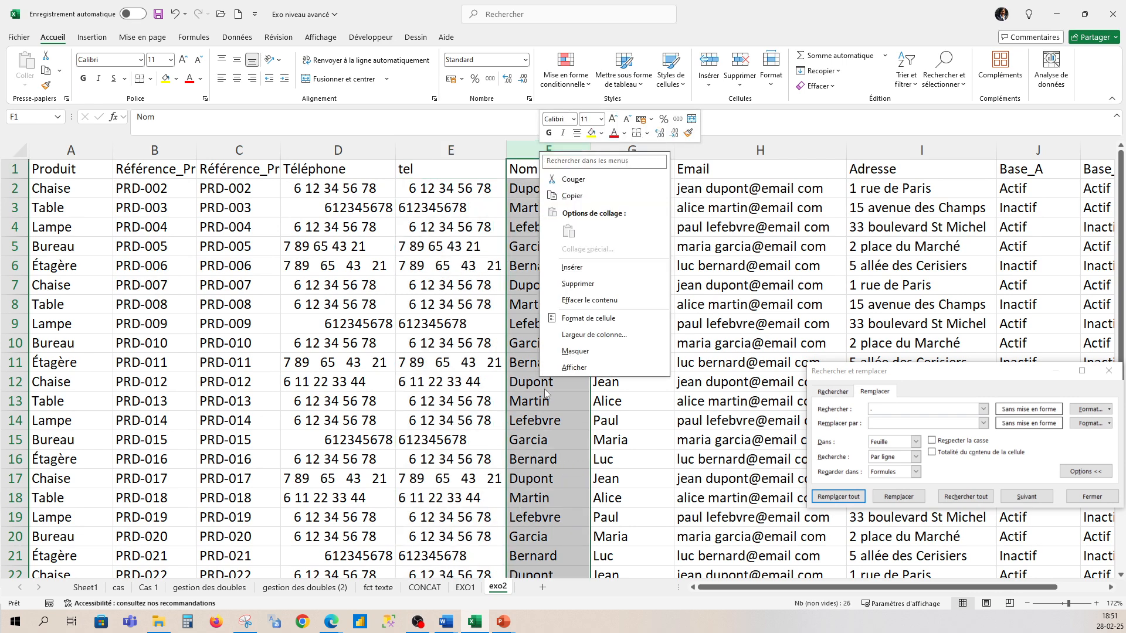
{"action": "left_click", "coordinate": [580, 268]}
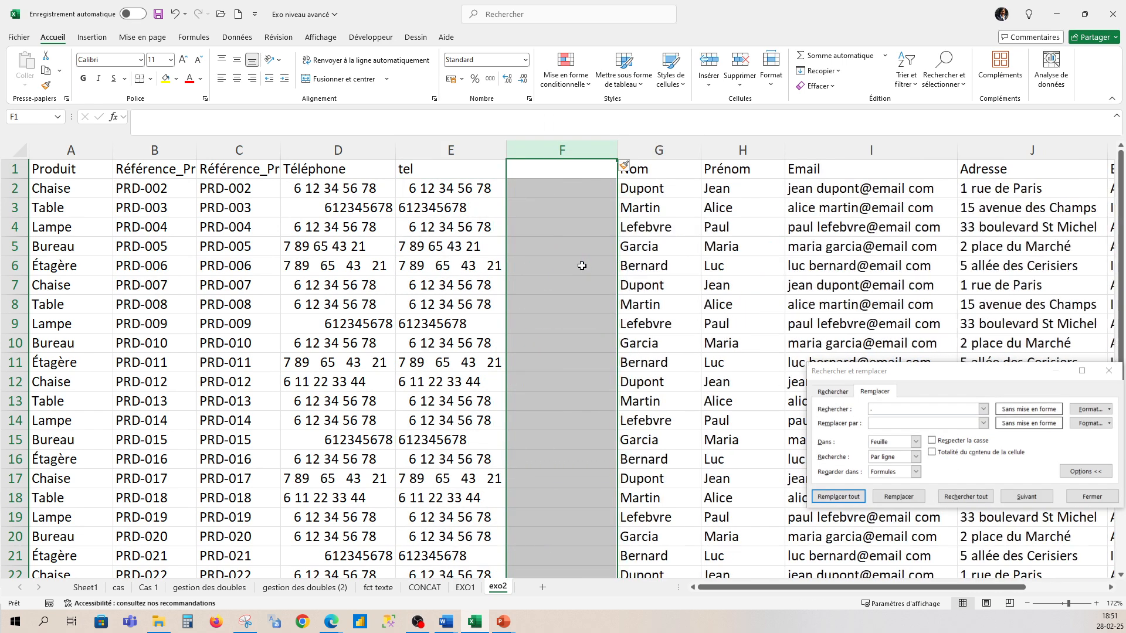
{"action": "left_click", "coordinate": [542, 189]}
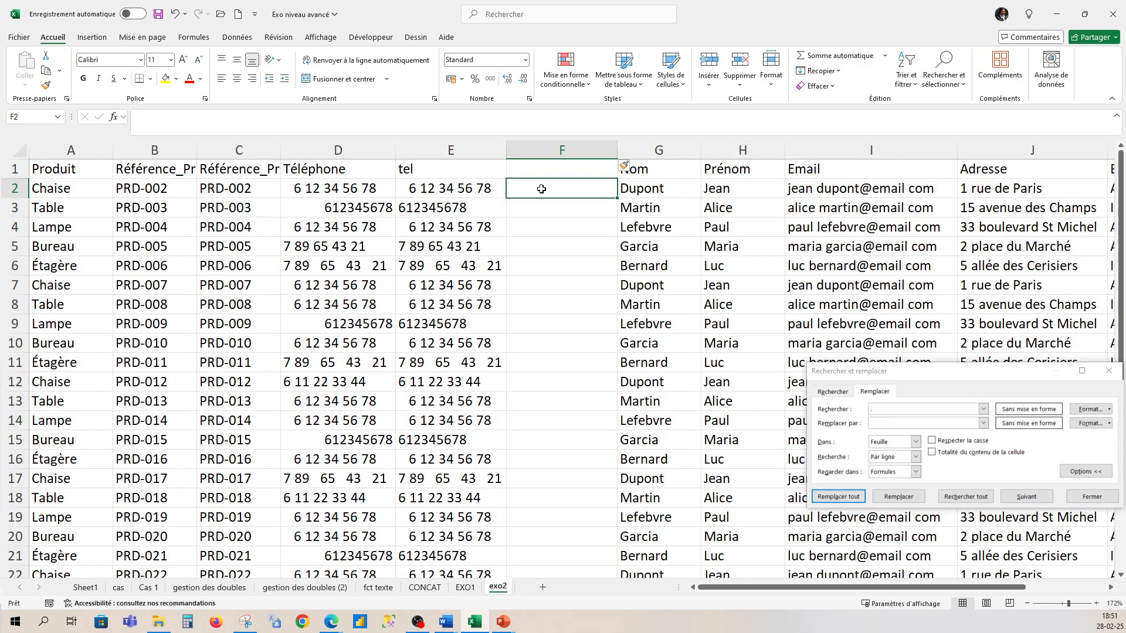
{"action": "type", "text": "=s"}
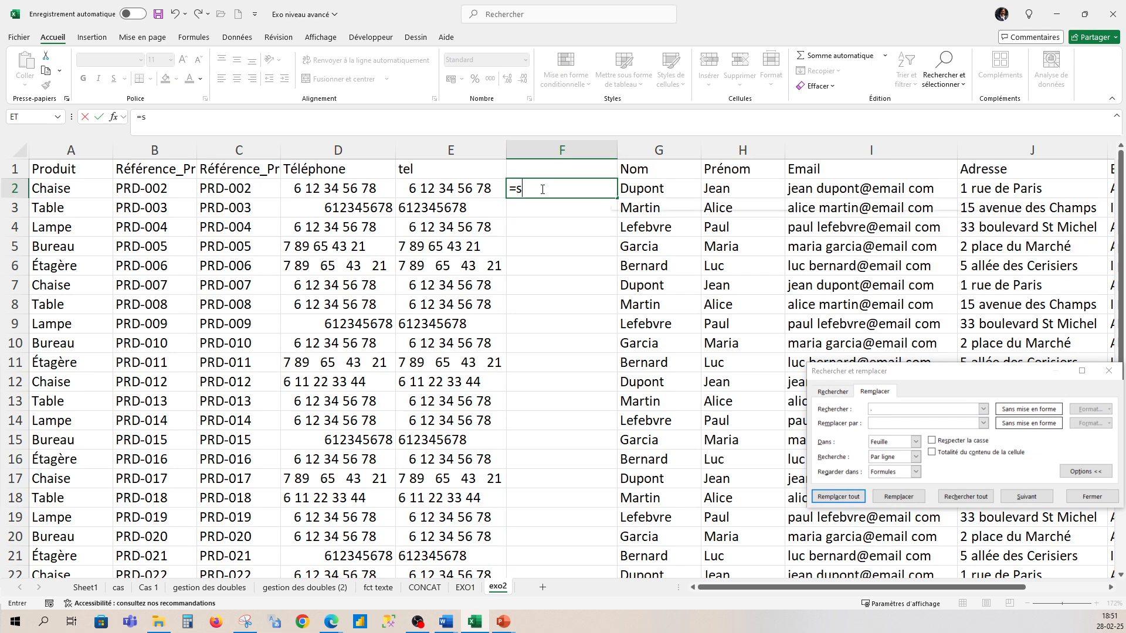
{"action": "type", "text": "u"}
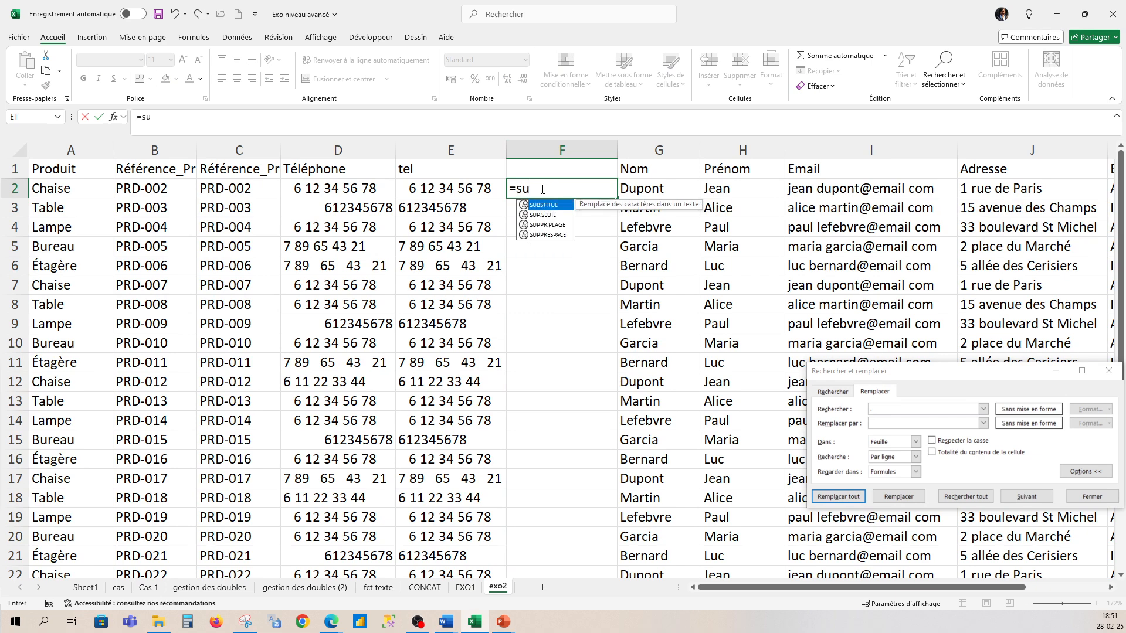
{"action": "double_click", "coordinate": [547, 235]}
{"action": "left_click", "coordinate": [437, 190]}
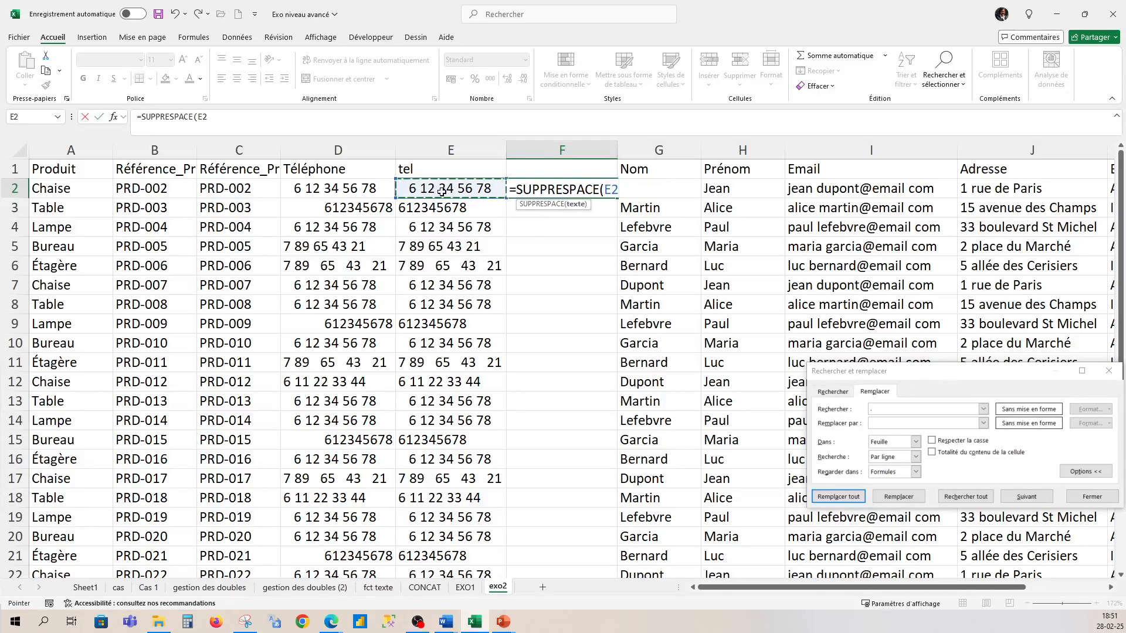
{"action": "key", "text": "Return"}
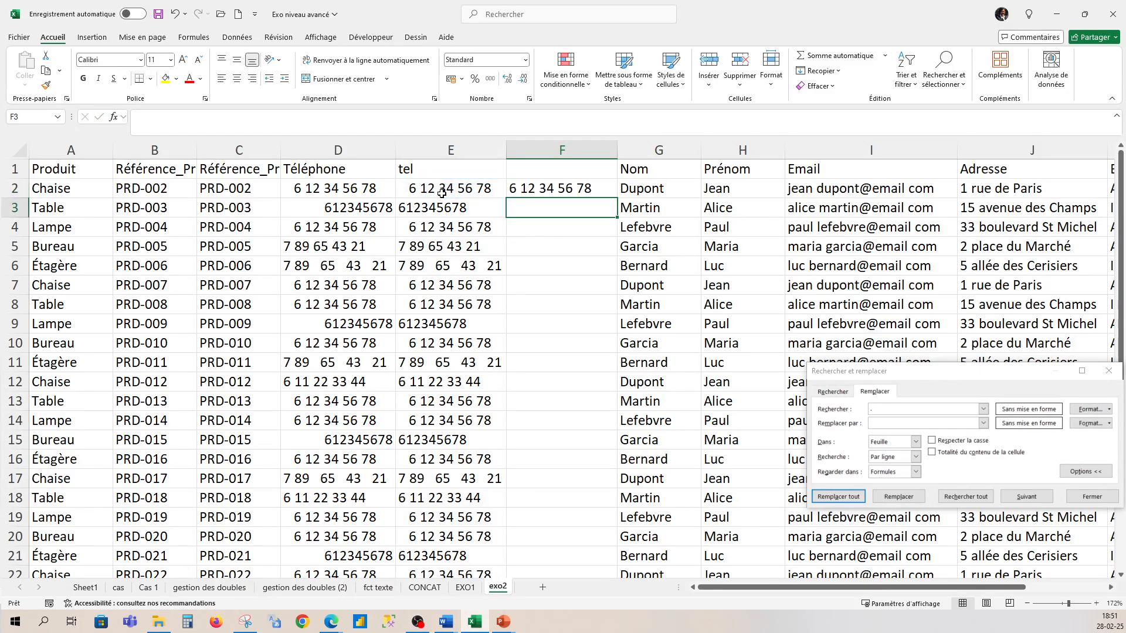
{"action": "left_click", "coordinate": [559, 186]}
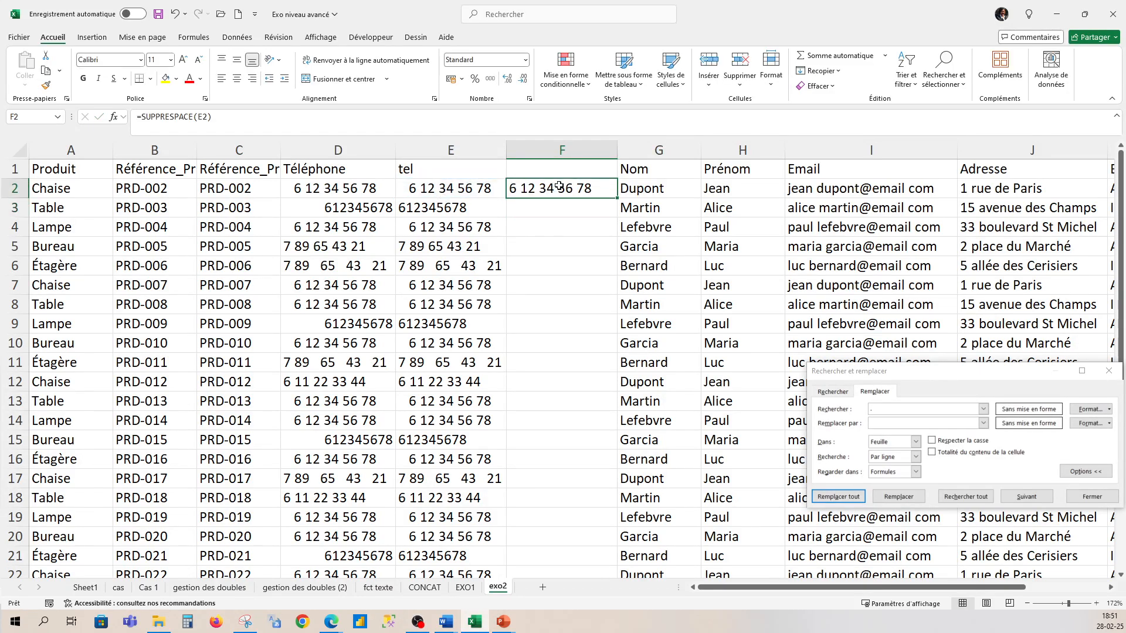
{"action": "double_click", "coordinate": [617, 198]}
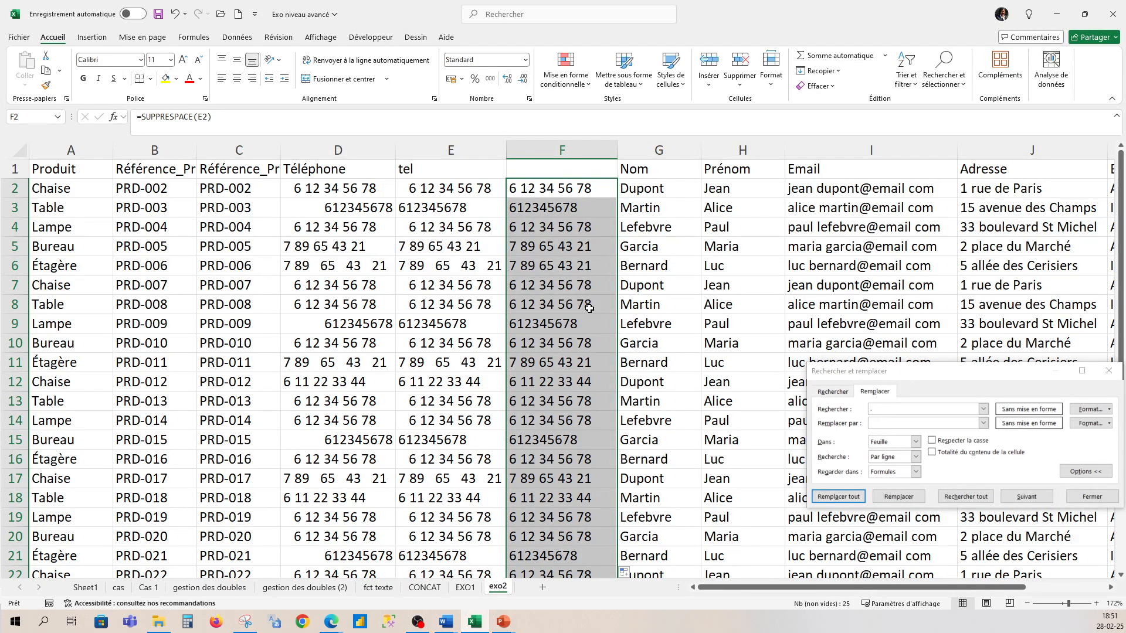
{"action": "left_click", "coordinate": [596, 147]}
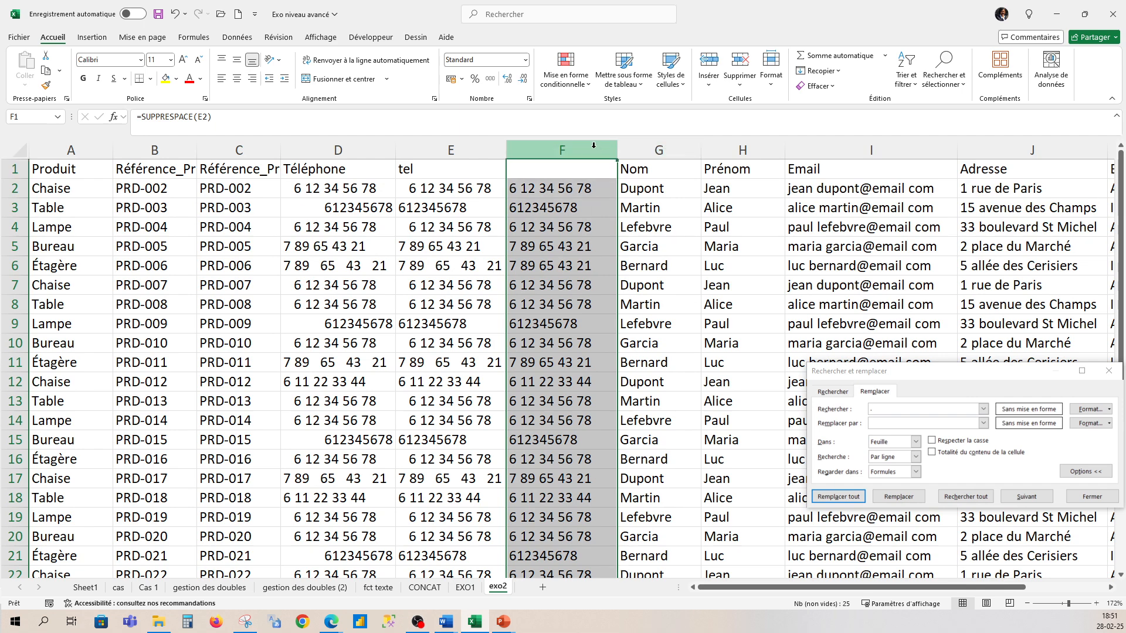
- Insert another column F and fill =CONCAT("+33"; " "; G3) down every row
{"action": "right_click", "coordinate": [593, 146]}
{"action": "left_click", "coordinate": [625, 264]}
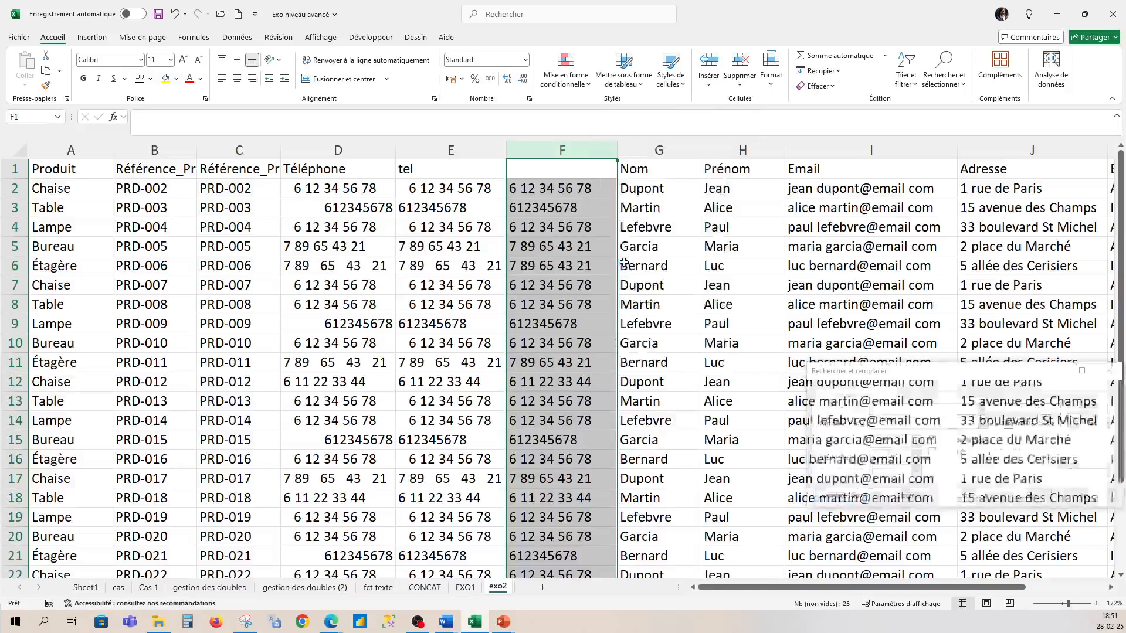
{"action": "left_click", "coordinate": [547, 187]}
{"action": "type", "text": "=co"}
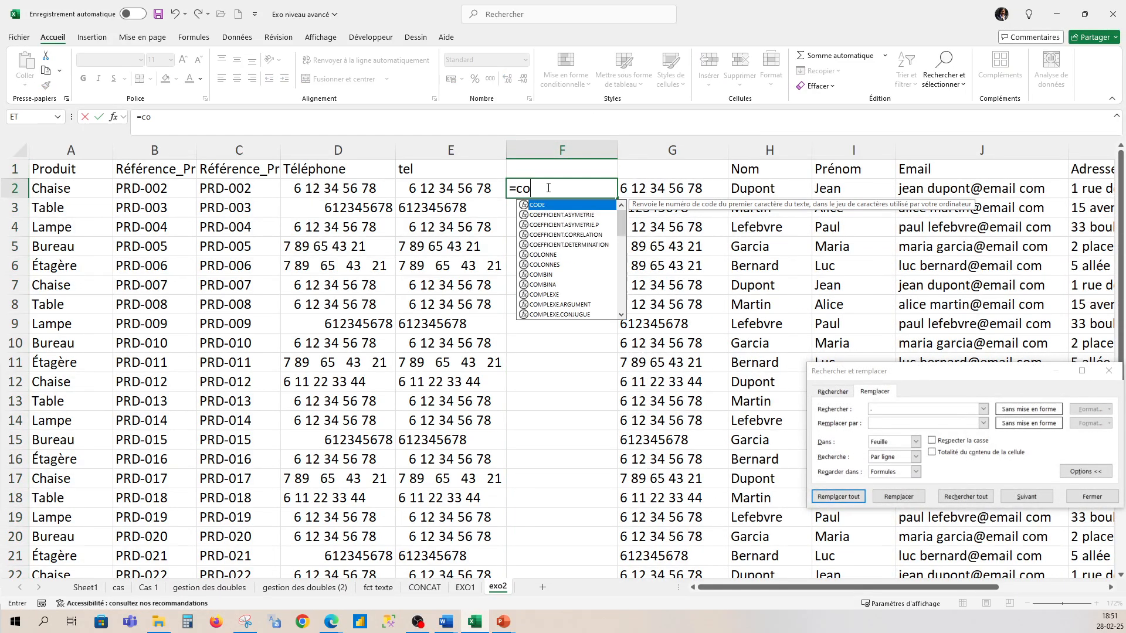
{"action": "type", "text": "ncat"}
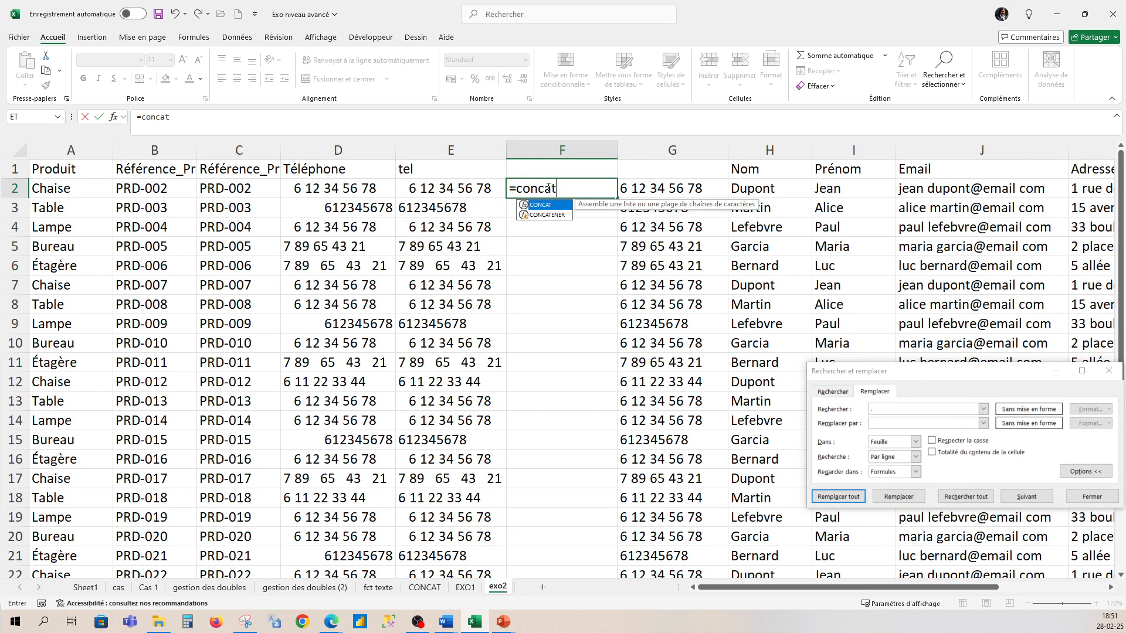
{"action": "type", "text": "("}
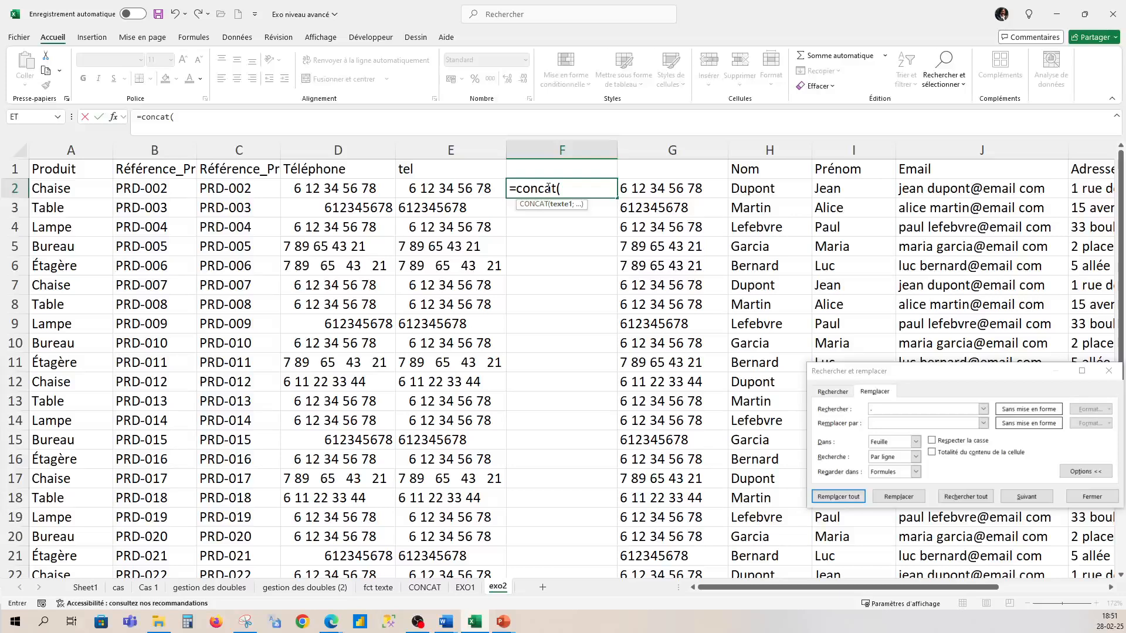
{"action": "type", "text": "\"+33\"; \""}
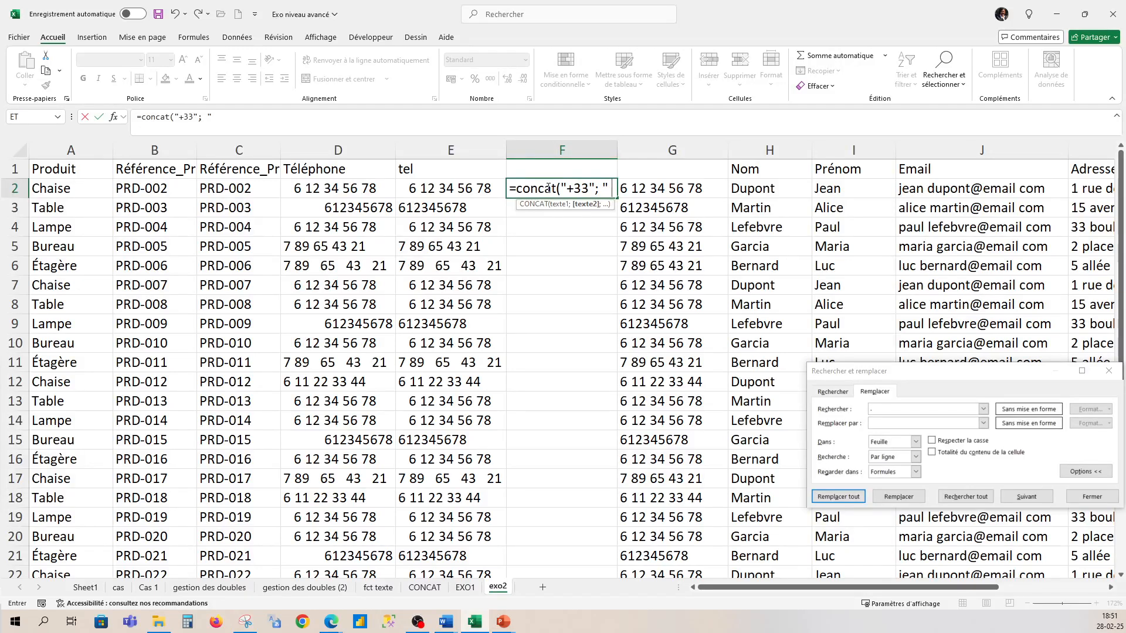
{"action": "type", "text": " \";"}
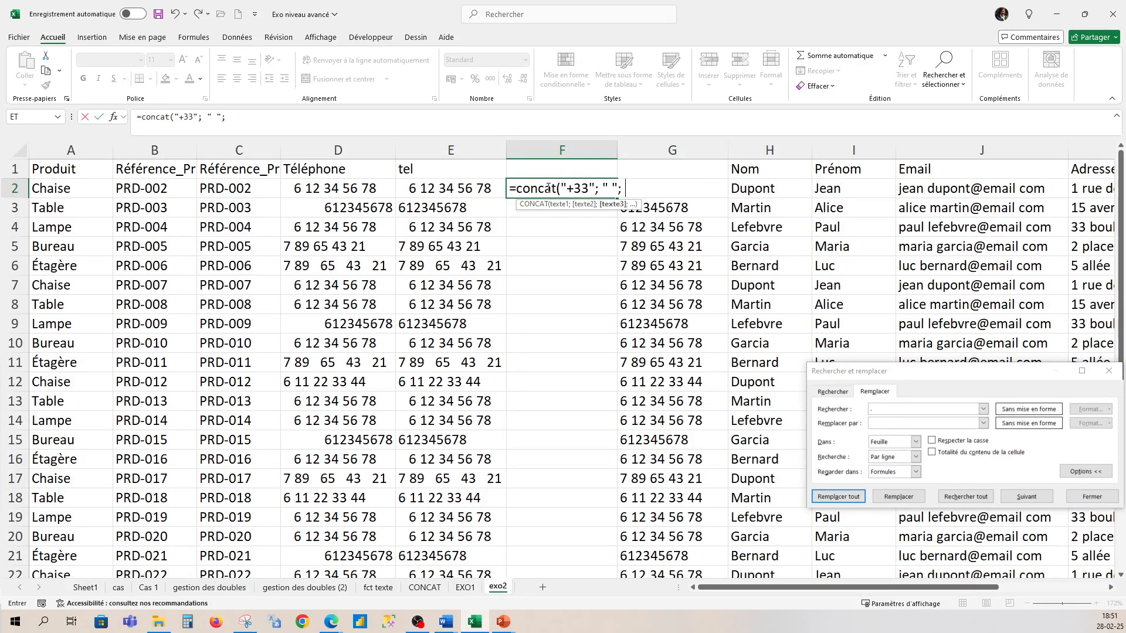
{"action": "left_click", "coordinate": [680, 207]}
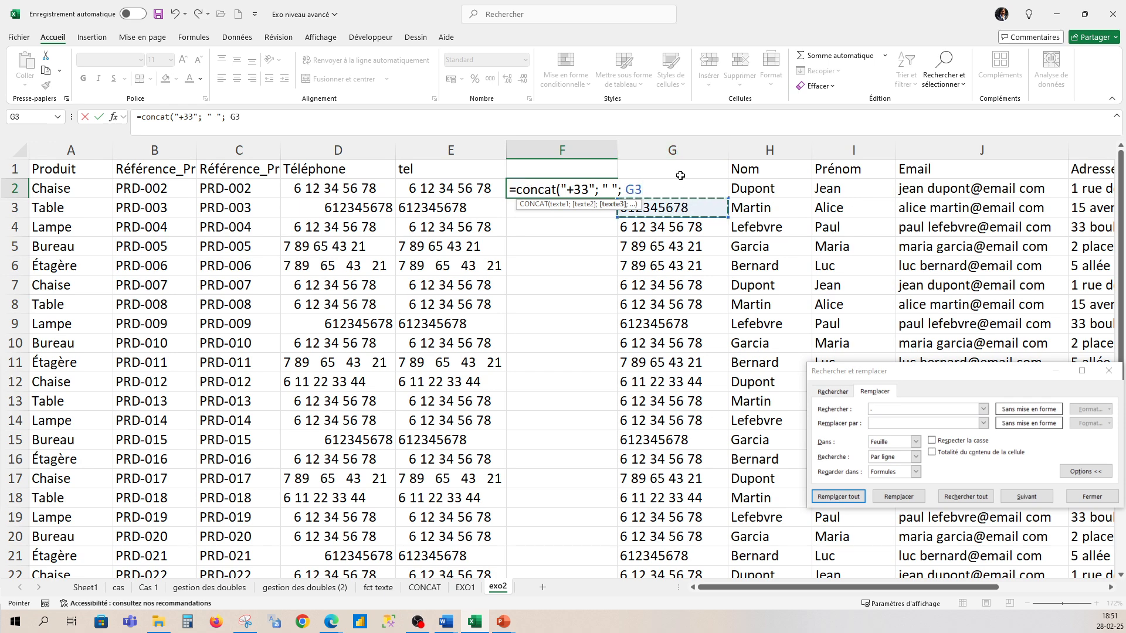
{"action": "type", "text": ")"}
{"action": "key", "text": "Return"}
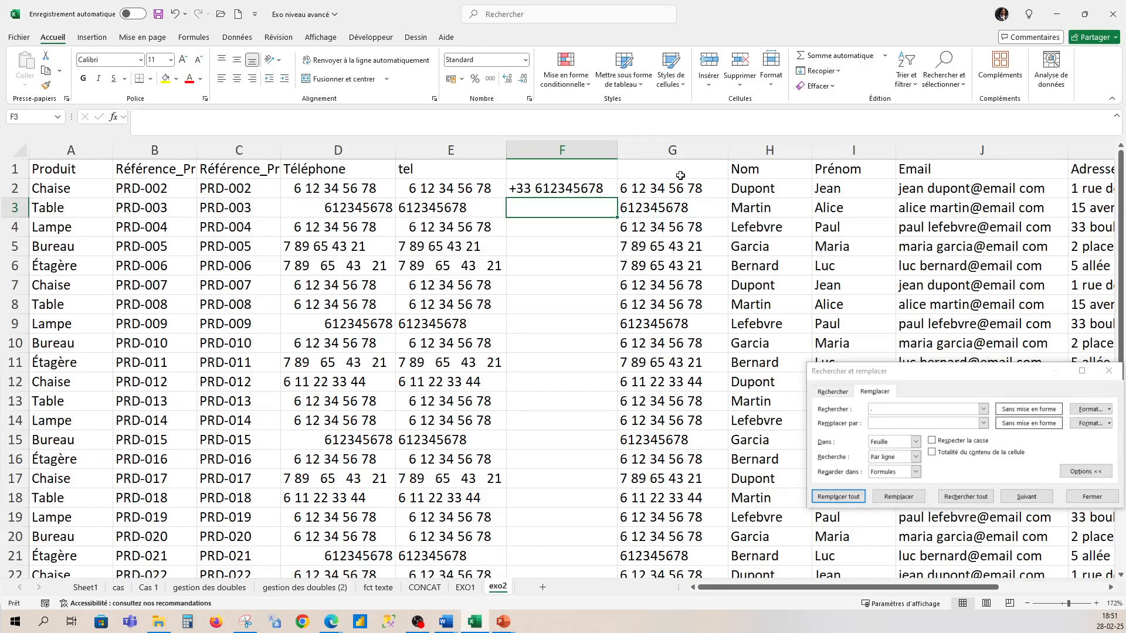
{"action": "left_click", "coordinate": [607, 188]}
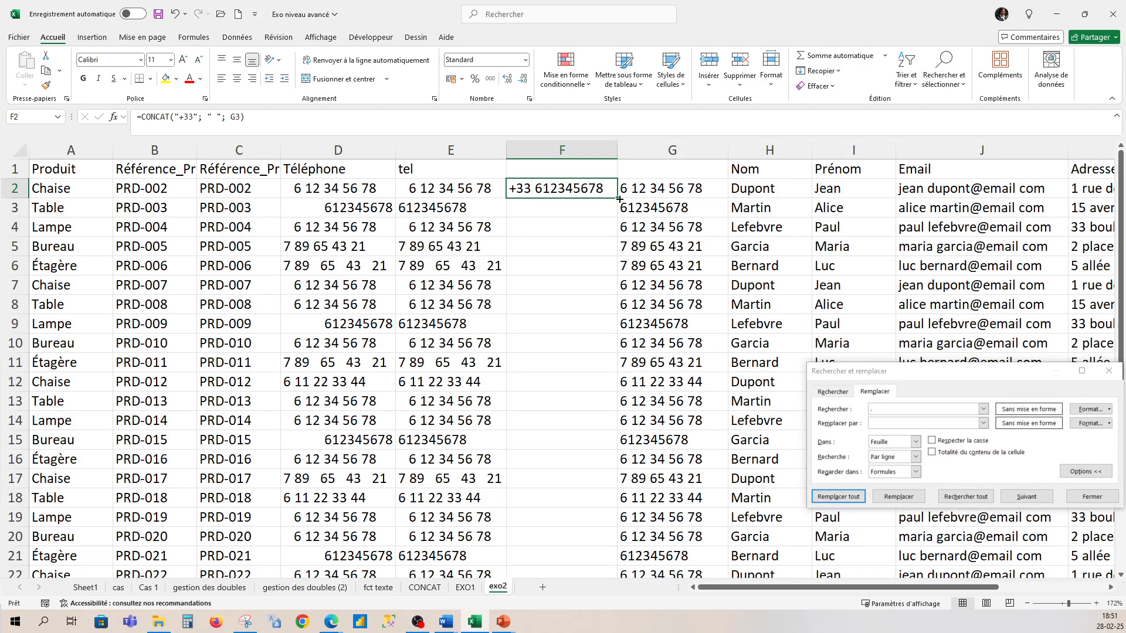
{"action": "double_click", "coordinate": [617, 198]}
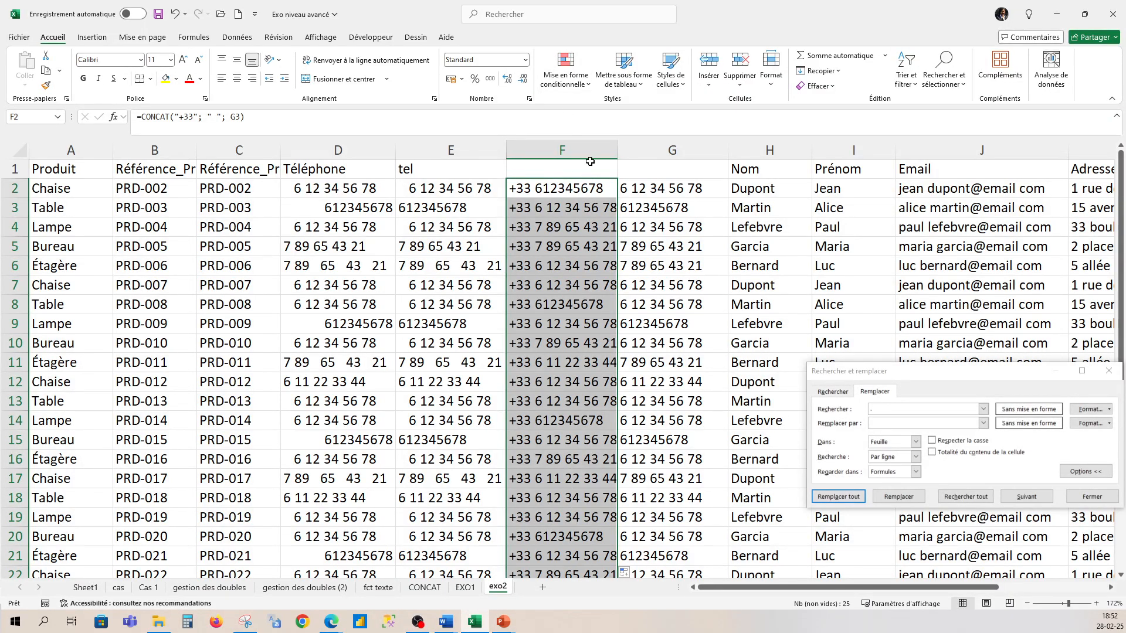
{"action": "left_click", "coordinate": [552, 148]}
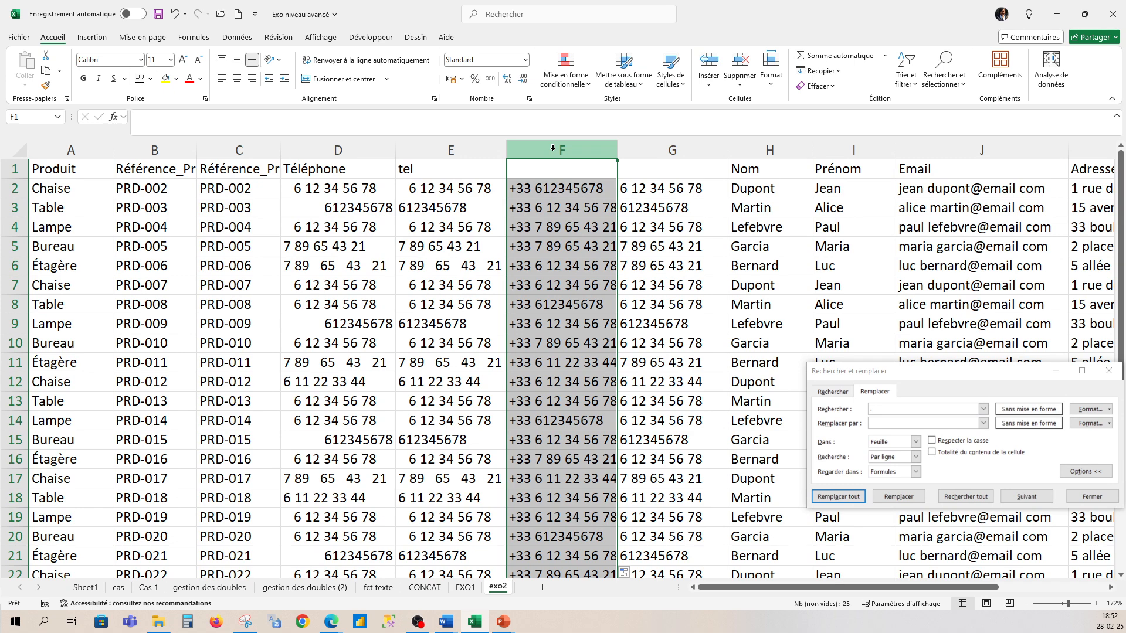
- Insert a new empty column G beside the +33 column
{"action": "key", "text": "ctrl+c"}
{"action": "left_click", "coordinate": [700, 149]}
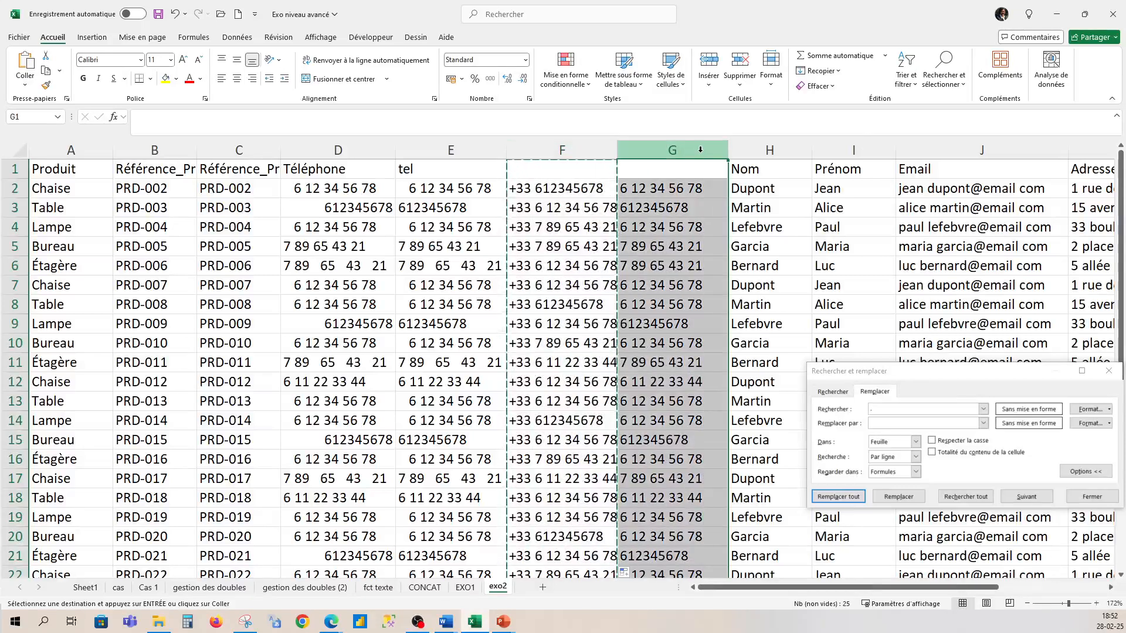
{"action": "right_click", "coordinate": [701, 149]}
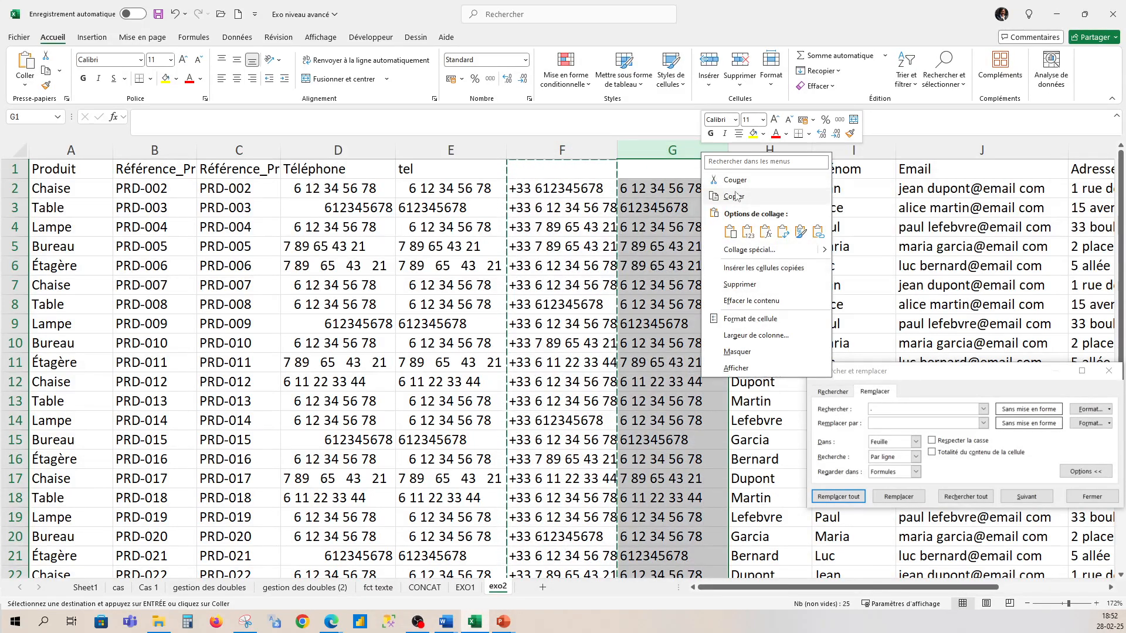
{"action": "key", "text": "Escape"}
{"action": "key", "text": "Escape"}
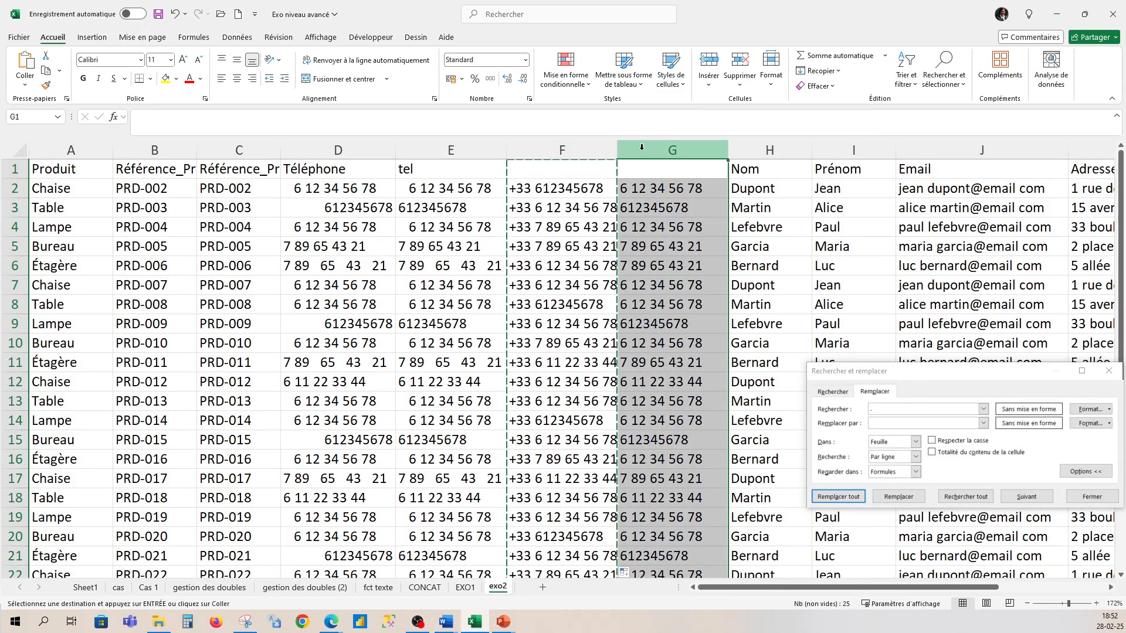
{"action": "right_click", "coordinate": [651, 155]}
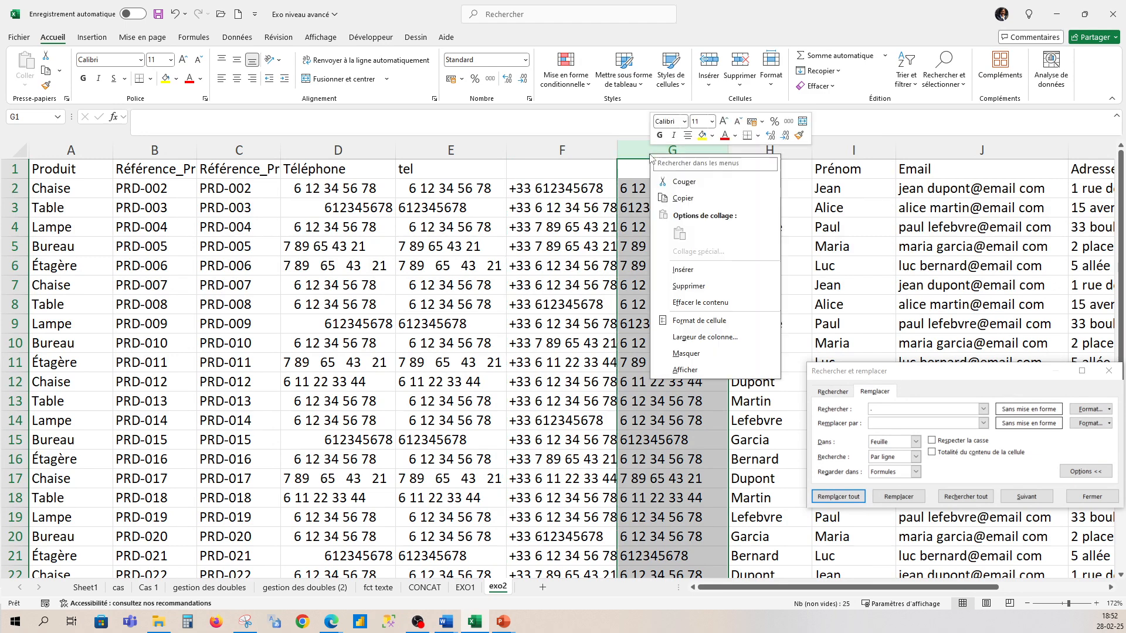
{"action": "left_click", "coordinate": [686, 270]}
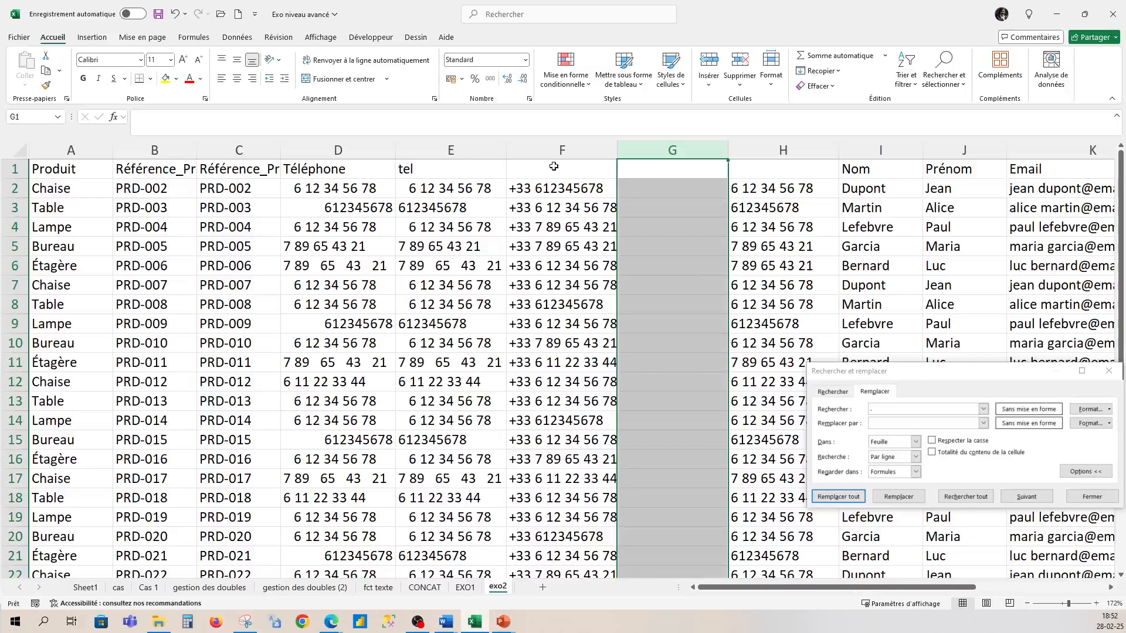
- Paste column F's +33 numbers into column G as plain values
{"action": "left_click", "coordinate": [556, 152]}
{"action": "left_click", "coordinate": [554, 187]}
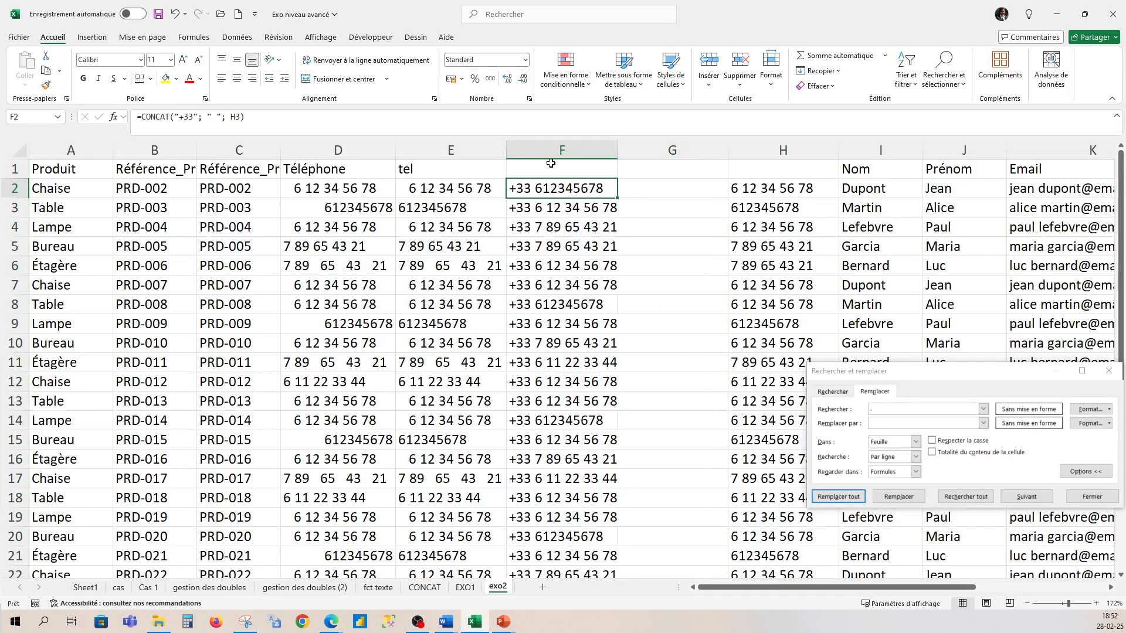
{"action": "left_click", "coordinate": [550, 154]}
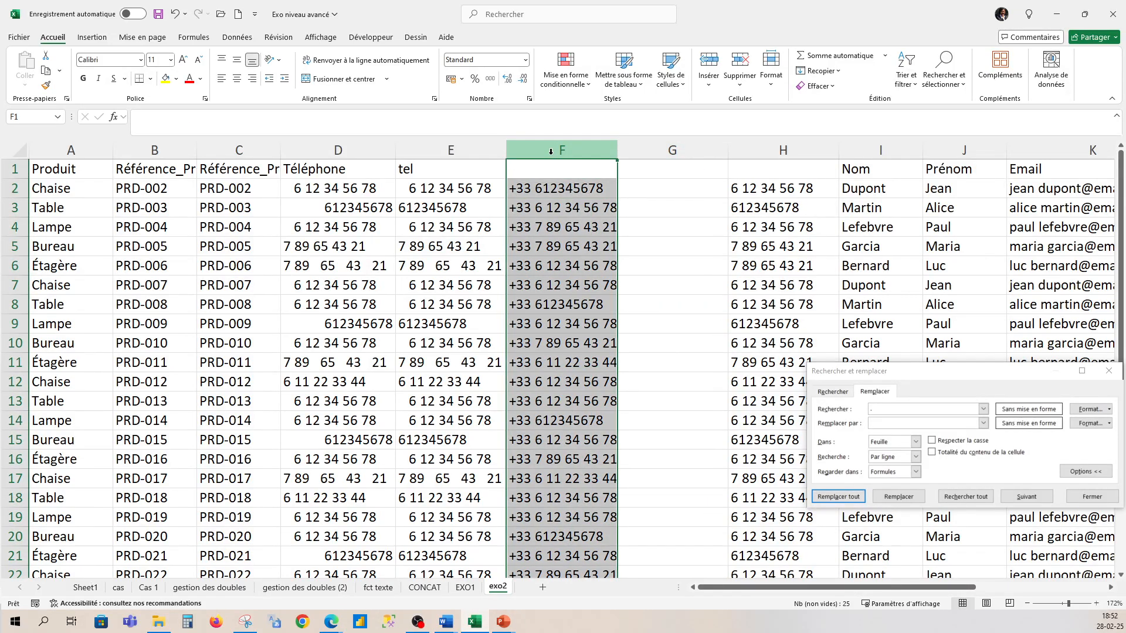
{"action": "key", "text": "ctrl+c"}
{"action": "left_click", "coordinate": [640, 167]}
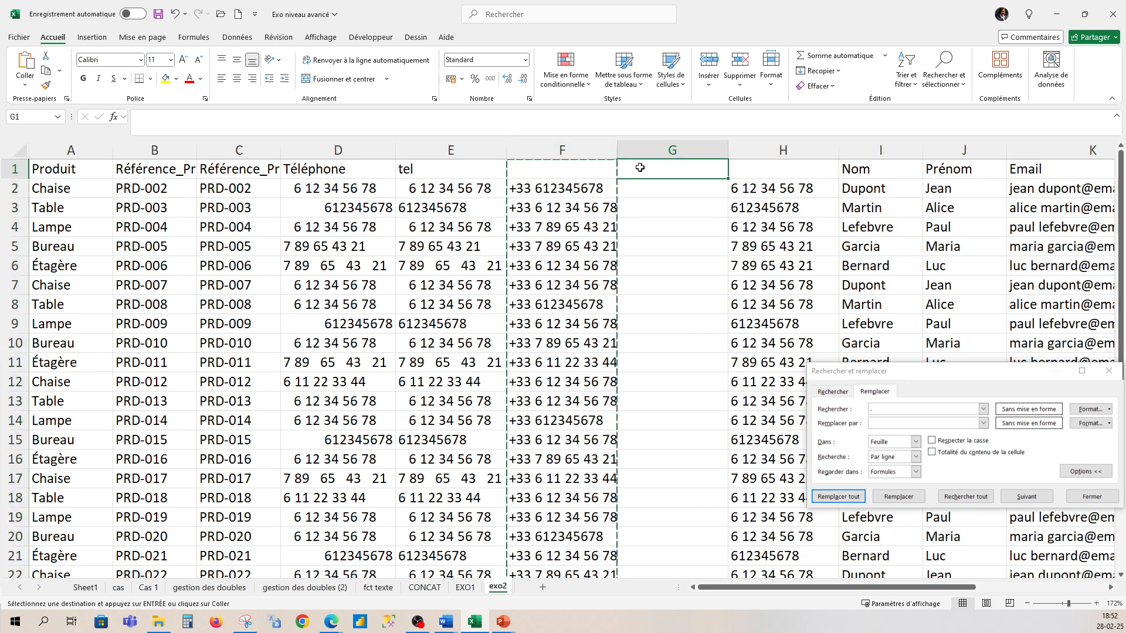
{"action": "left_click", "coordinate": [24, 84]}
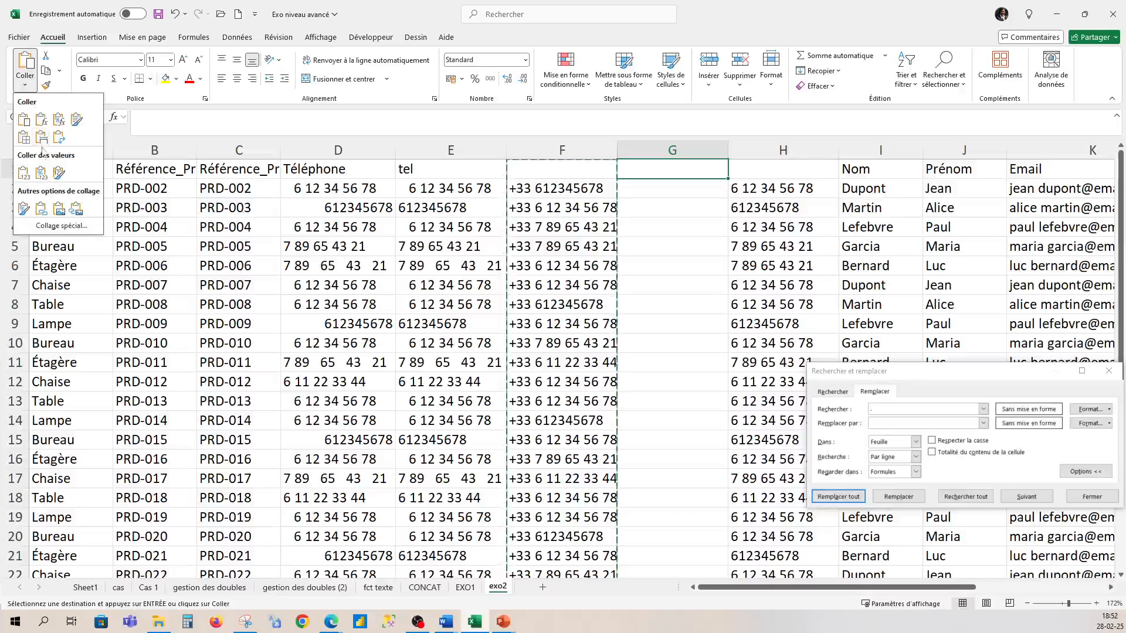
{"action": "left_click", "coordinate": [24, 173]}
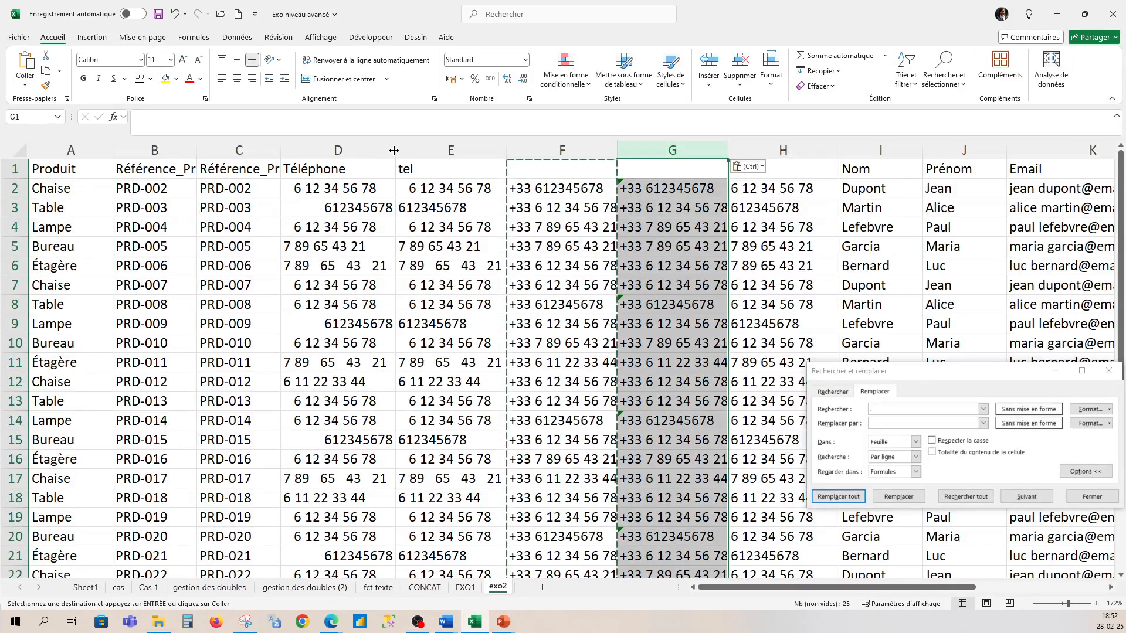
{"action": "left_click", "coordinate": [369, 150]}
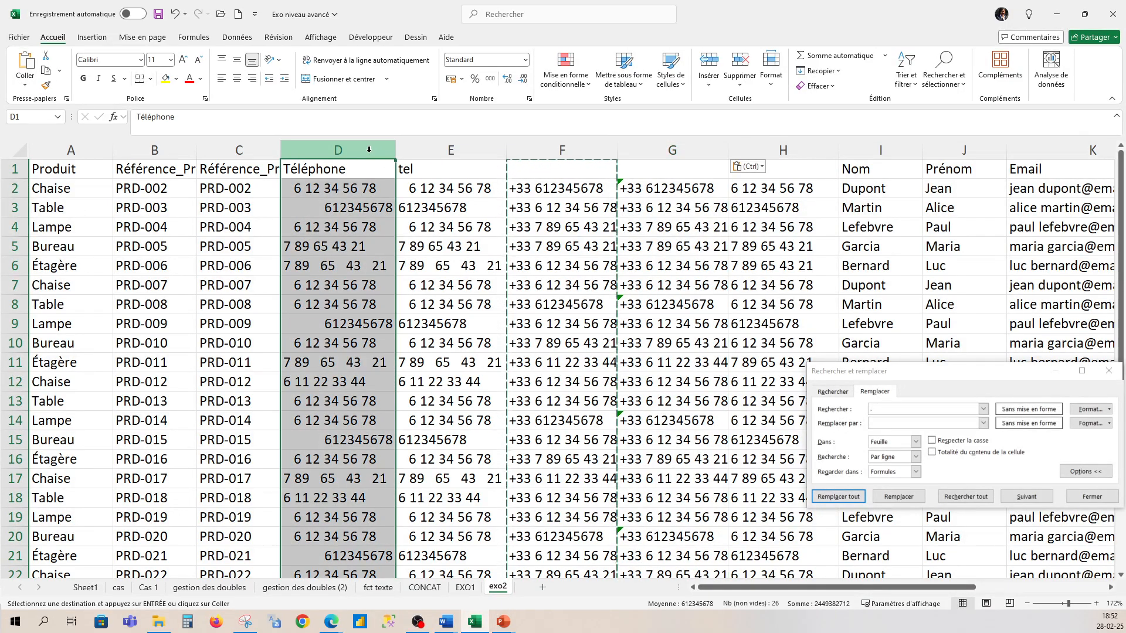
- Delete the original tel column and both #REF! columns
{"action": "left_click", "coordinate": [452, 151]}
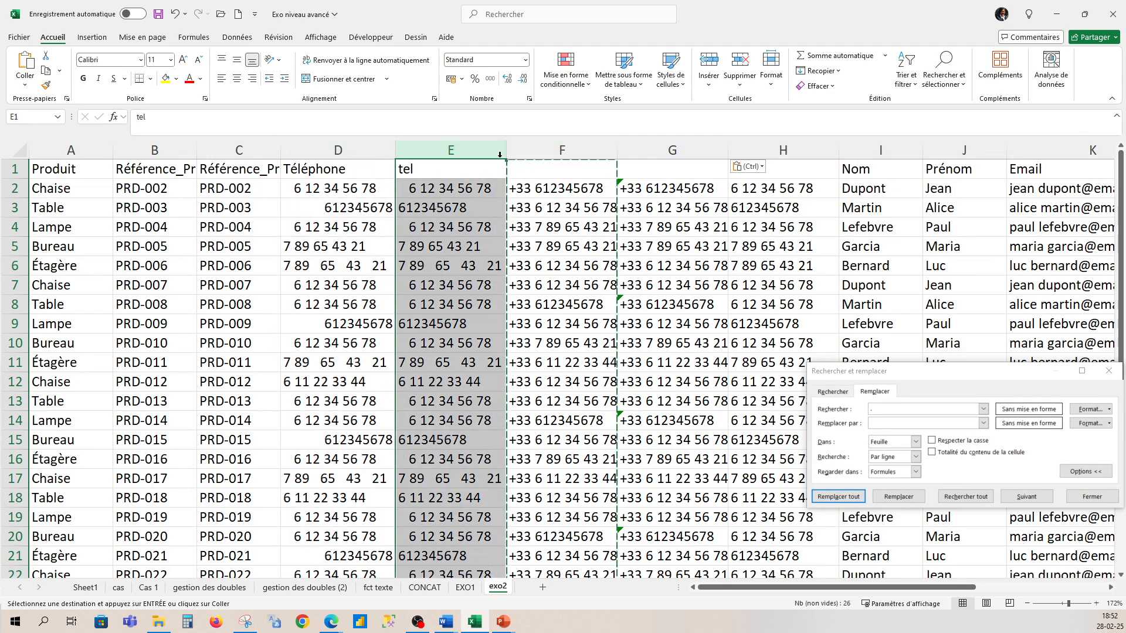
{"action": "key", "text": "ctrl"}
{"action": "right_click", "coordinate": [451, 148]}
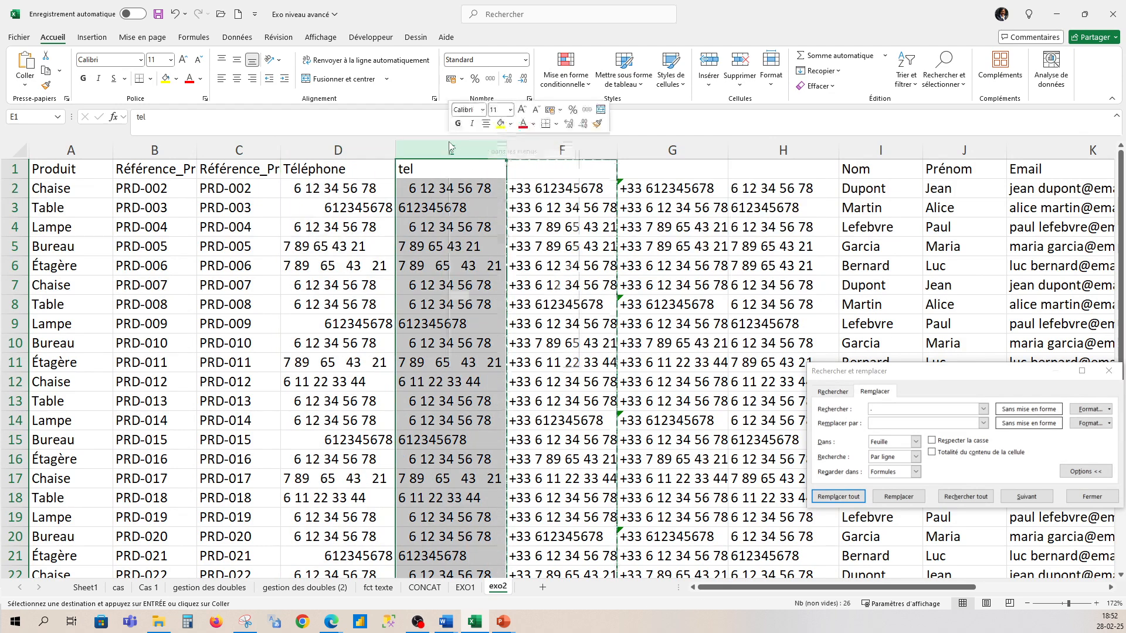
{"action": "left_click", "coordinate": [488, 274]}
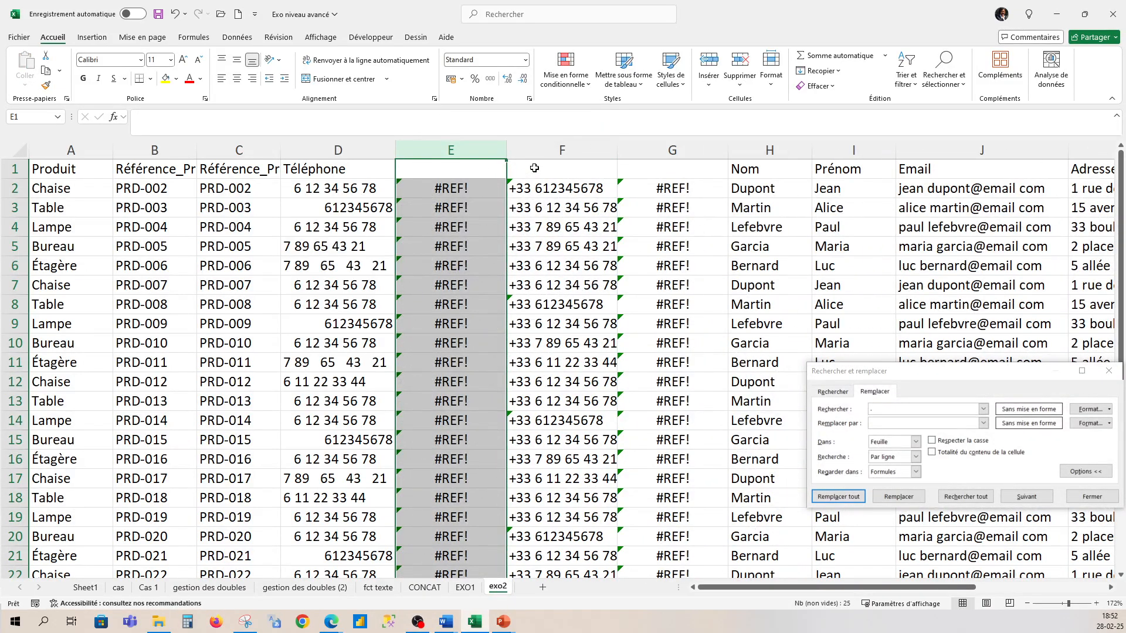
{"action": "right_click", "coordinate": [487, 146]}
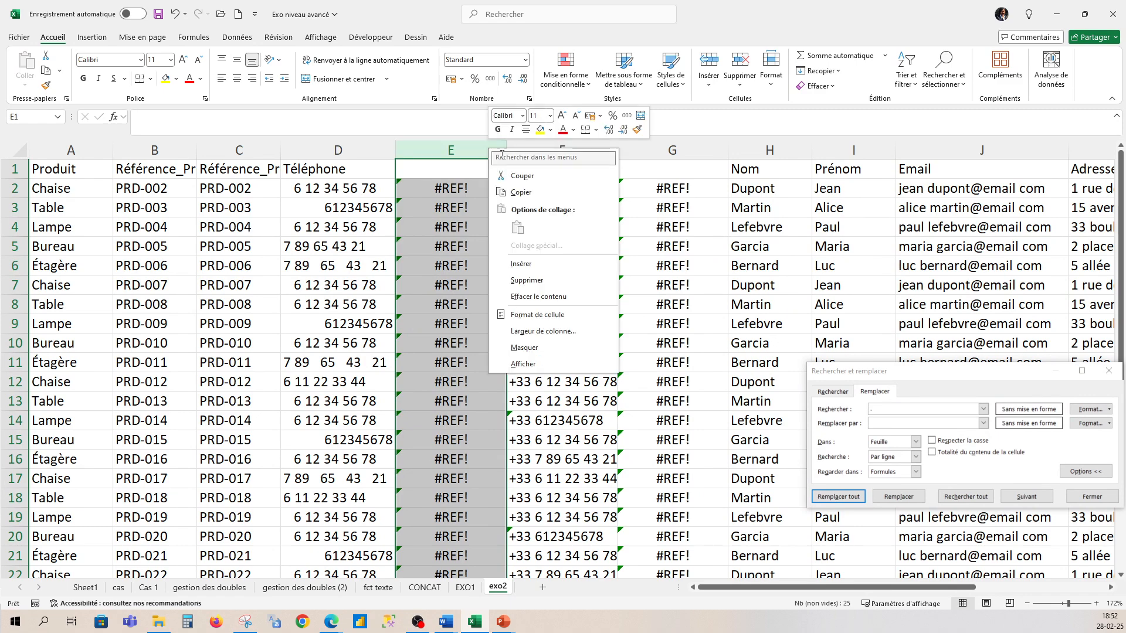
{"action": "left_click", "coordinate": [530, 286]}
{"action": "right_click", "coordinate": [595, 150]}
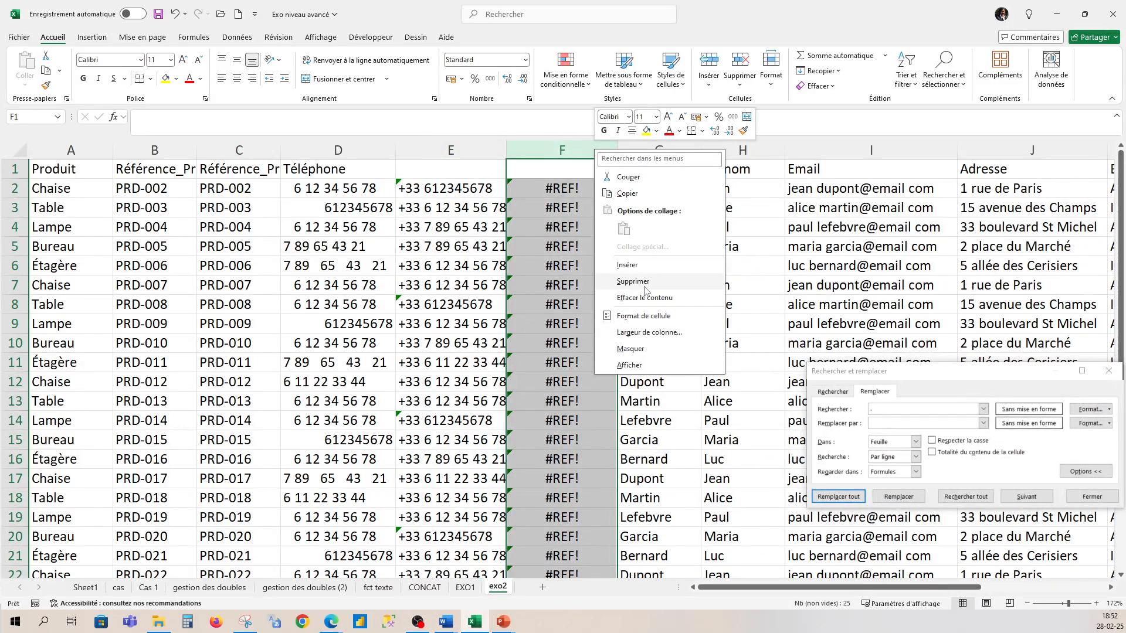
{"action": "left_click", "coordinate": [642, 283]}
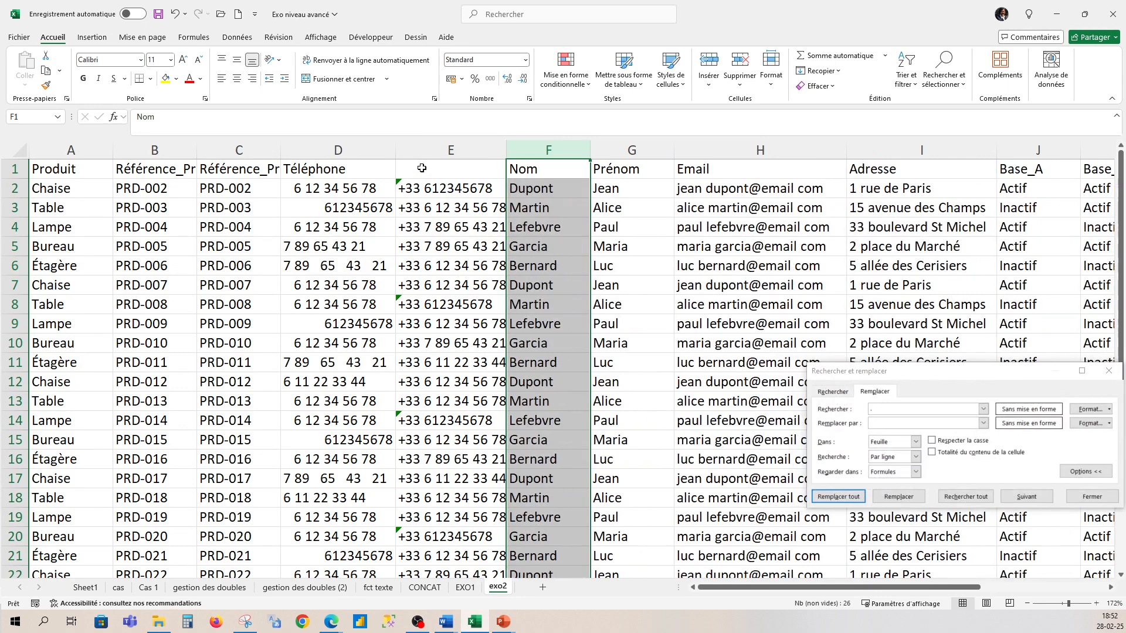
- Enter 'Telephone' as the E1 header, cancelling a stray edit to the Nom header
{"action": "left_click", "coordinate": [424, 173]}
{"action": "key", "text": "Right"}
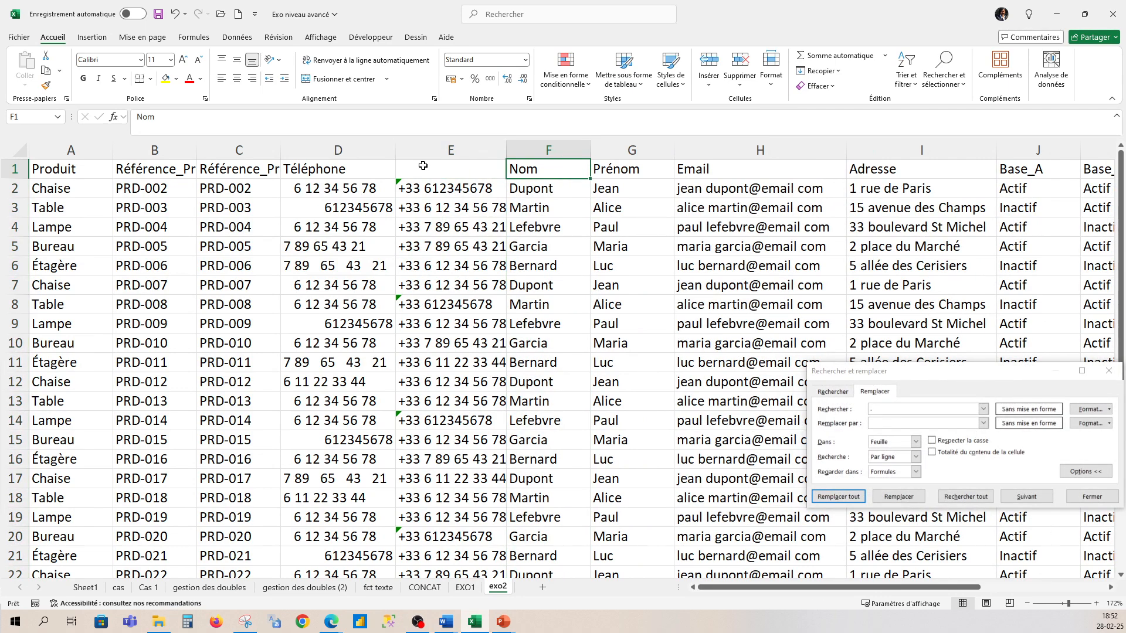
{"action": "type", "text": "t"}
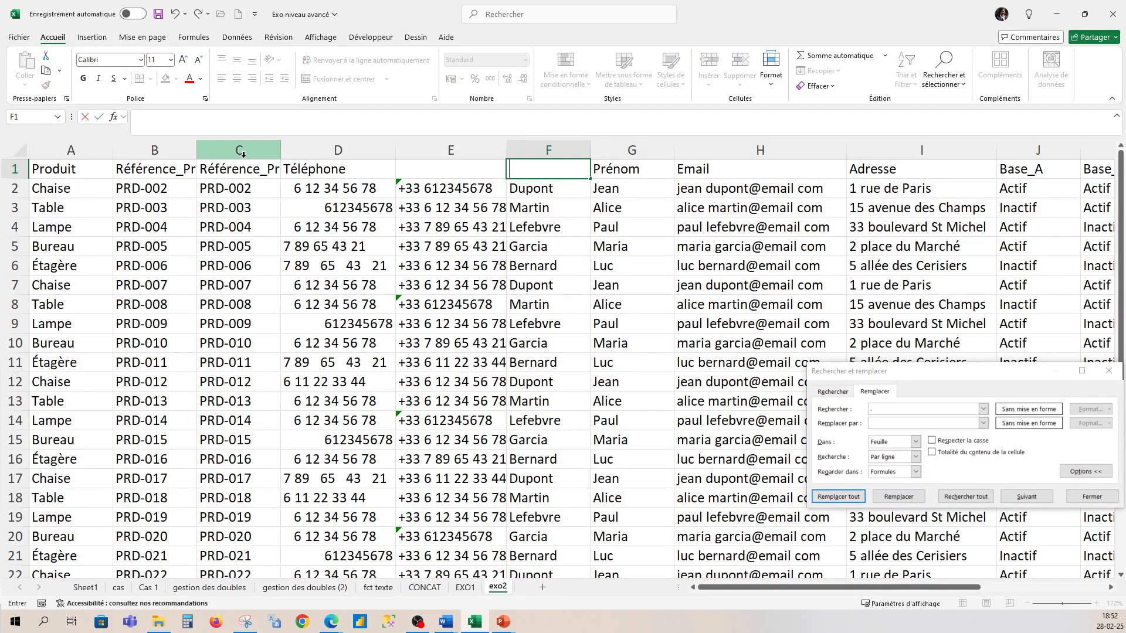
{"action": "key", "text": "Escape"}
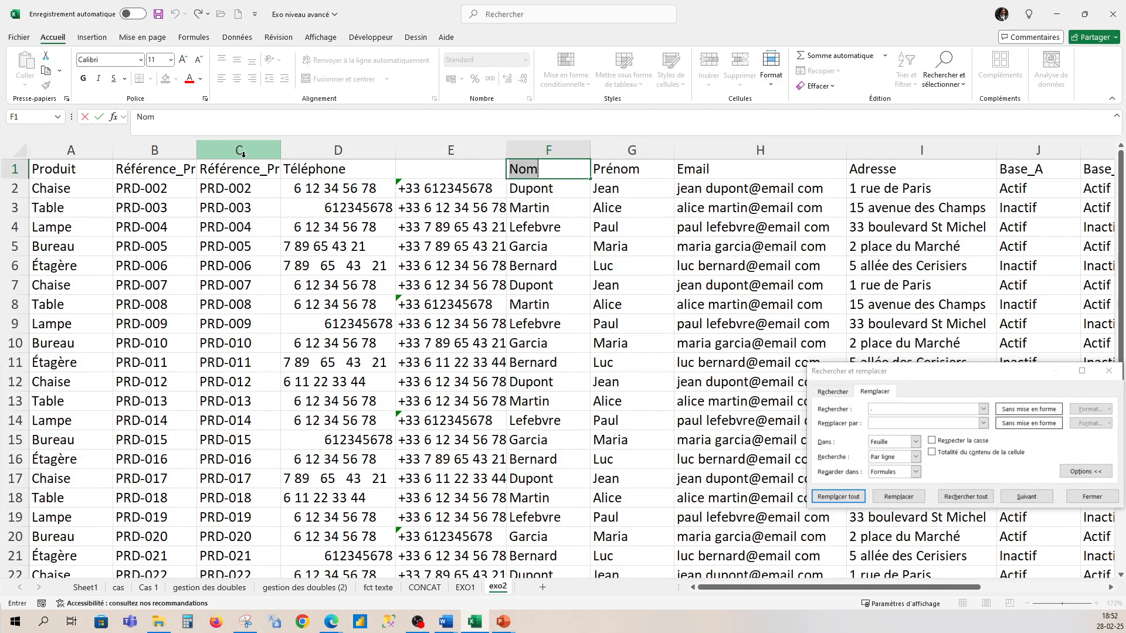
{"action": "left_click", "coordinate": [425, 173]}
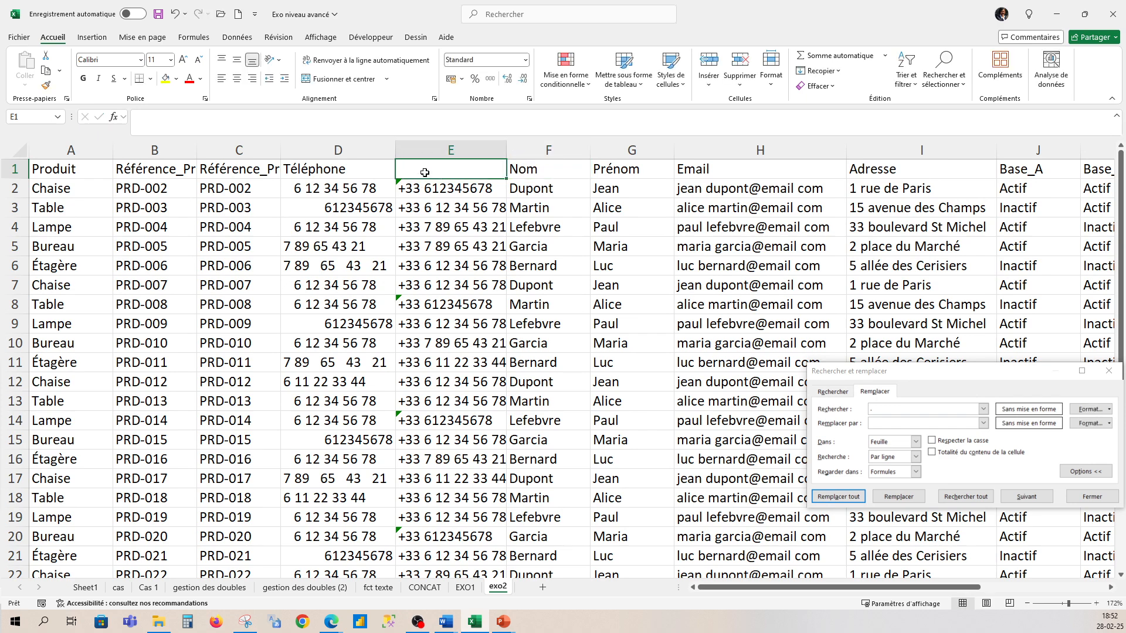
{"action": "type", "text": "Telep"}
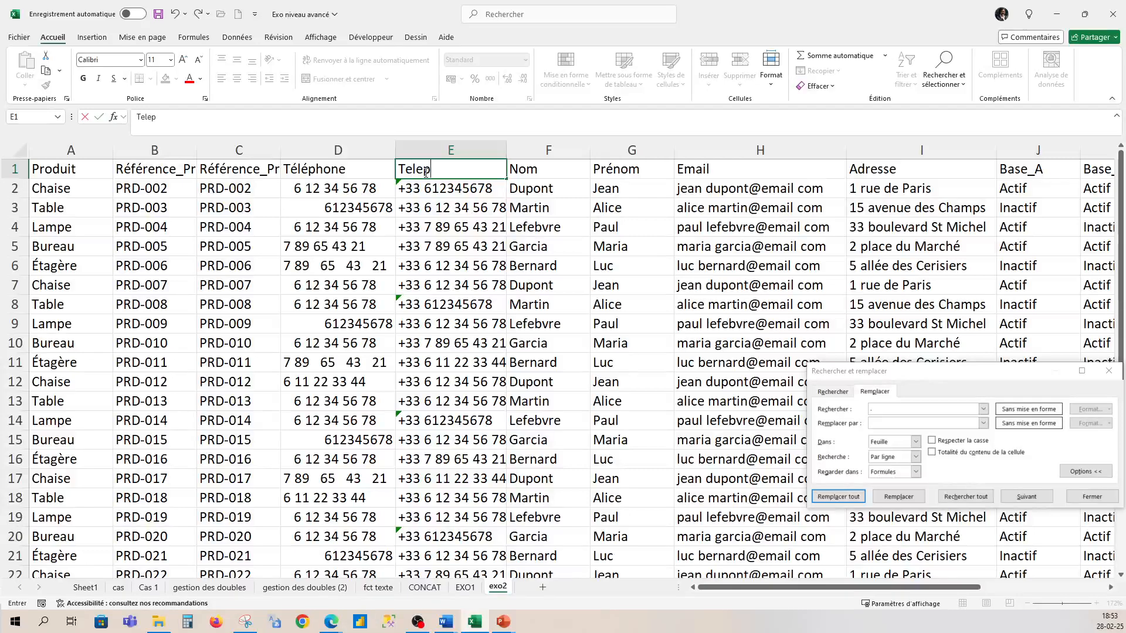
{"action": "type", "text": "hone"}
{"action": "left_click", "coordinate": [540, 325]}
{"action": "scroll", "coordinate": [455, 327], "scroll_direction": "down", "scroll_amount": 3}
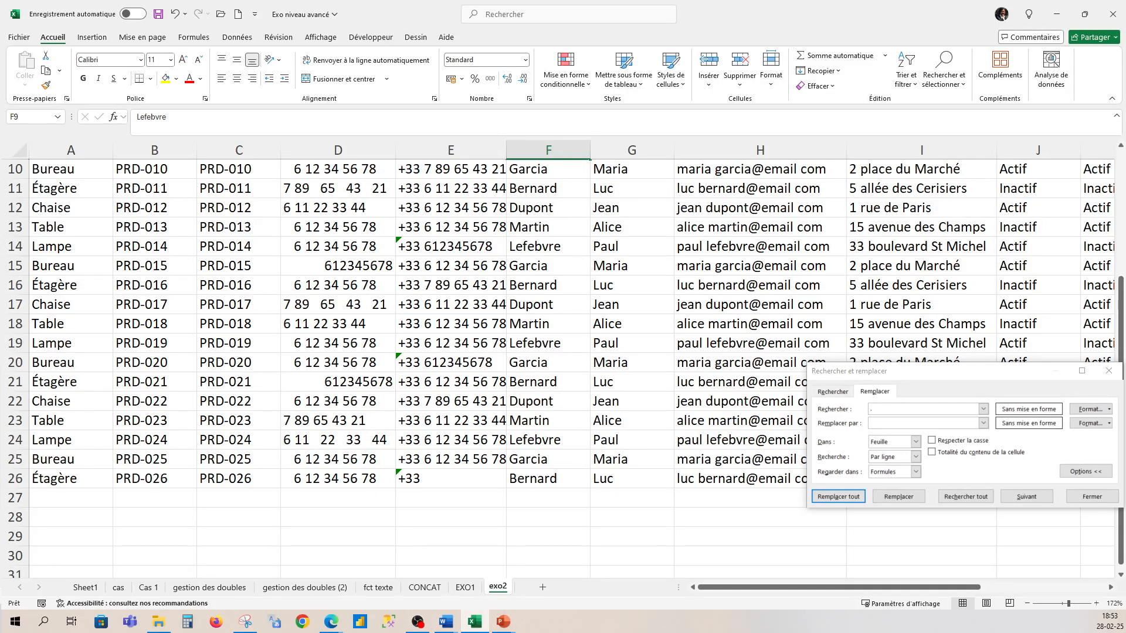
- Close the Rechercher et remplacer window and scroll across the sheet to column L
{"action": "left_click", "coordinate": [1108, 371]}
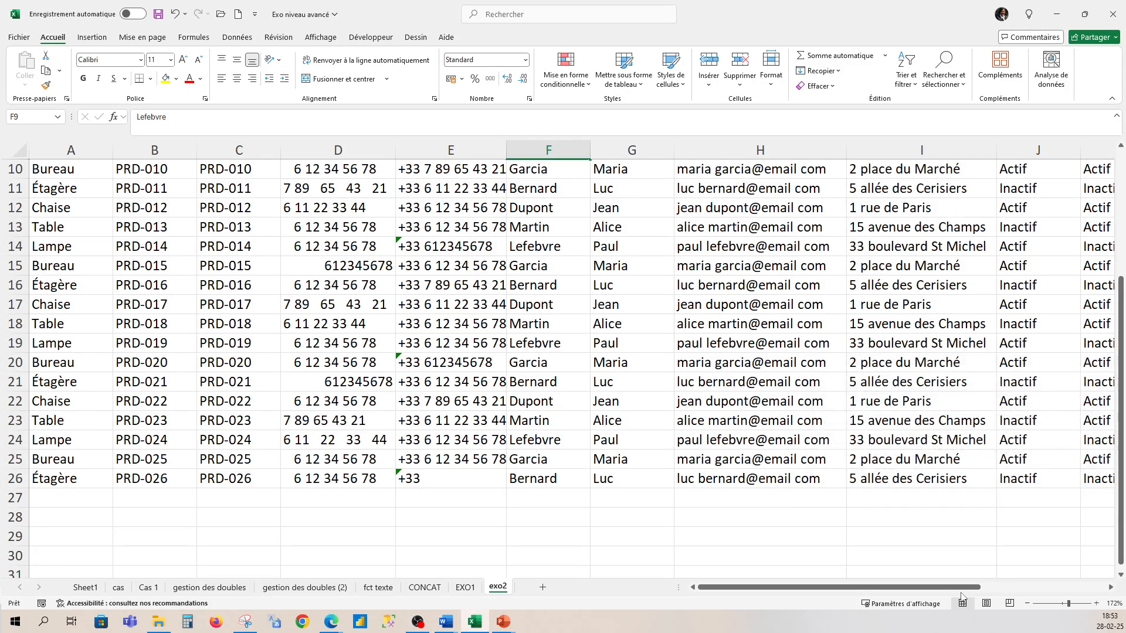
{"action": "left_click_drag", "start_coordinate": [962, 587], "coordinate": [1029, 588]}
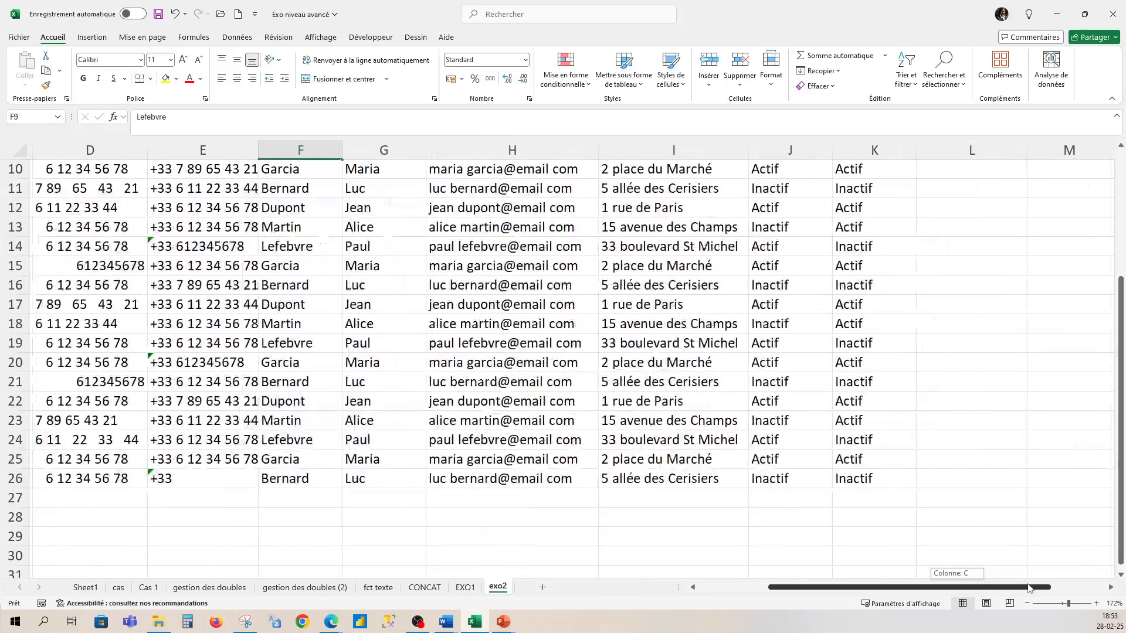
{"action": "scroll", "coordinate": [329, 352], "scroll_direction": "up", "scroll_amount": 2}
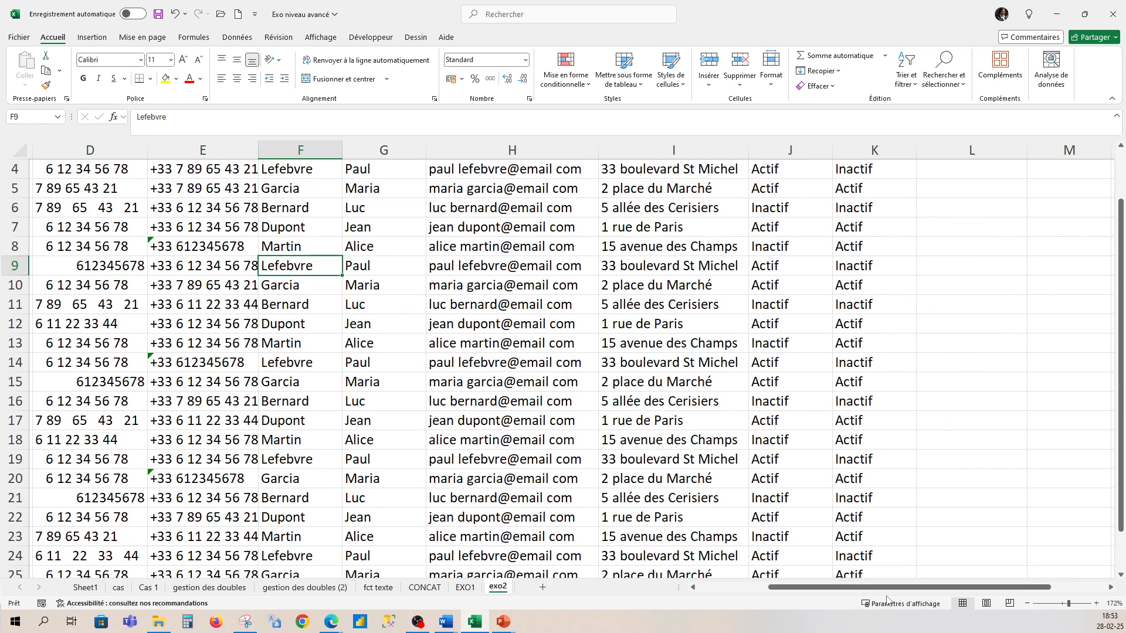
{"action": "left_click_drag", "start_coordinate": [872, 589], "coordinate": [805, 593]}
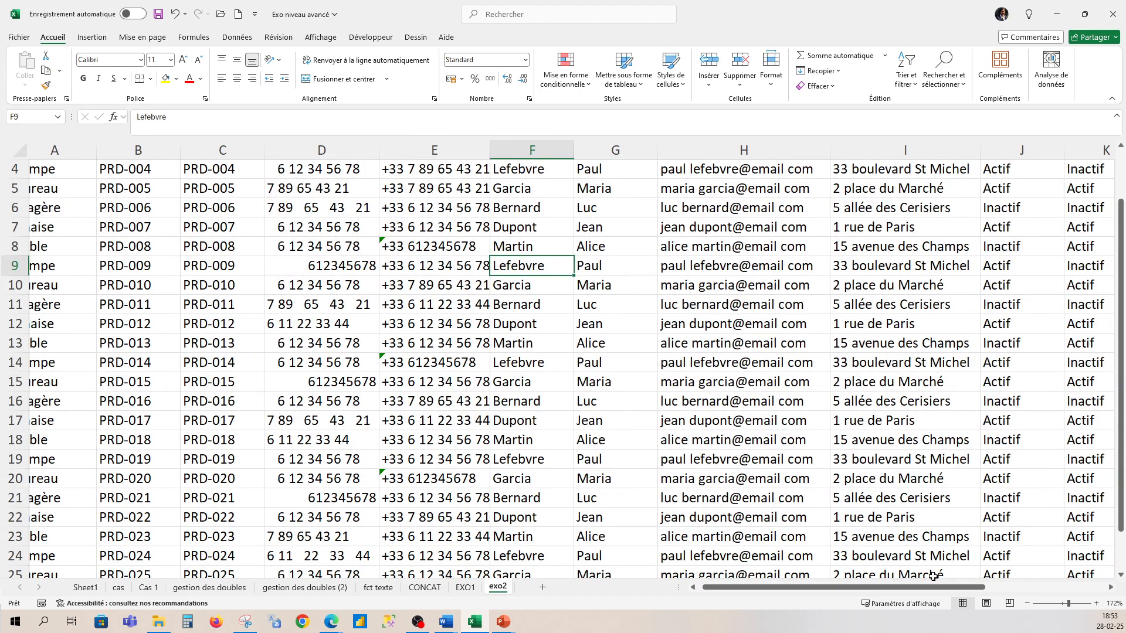
{"action": "left_click_drag", "start_coordinate": [933, 594], "coordinate": [975, 592]}
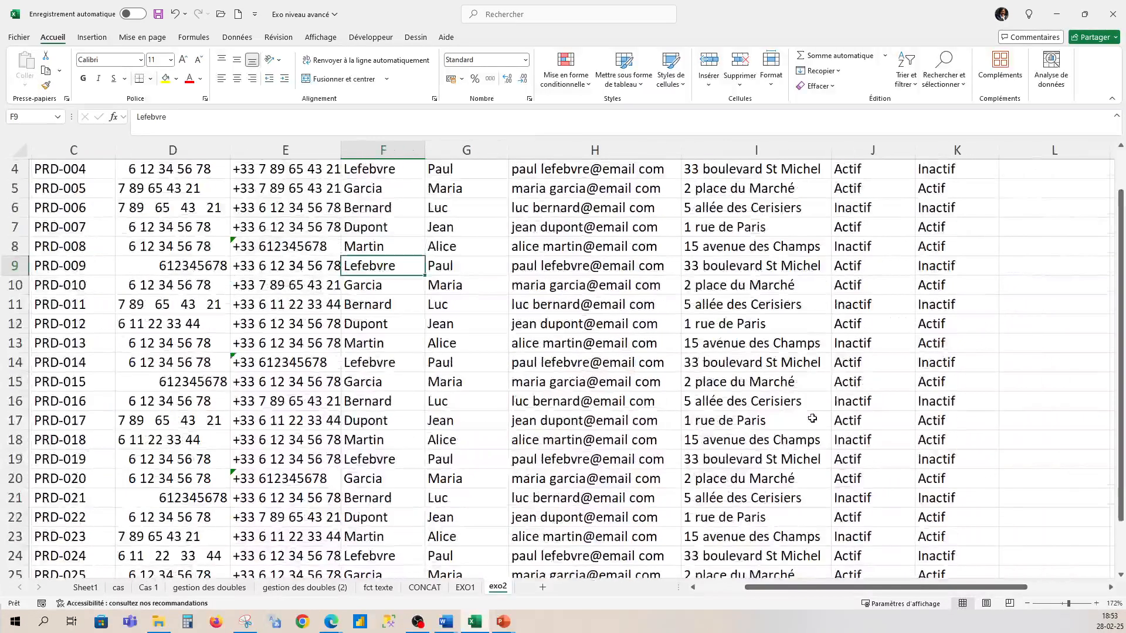
{"action": "scroll", "coordinate": [795, 371], "scroll_direction": "up", "scroll_amount": 1}
{"action": "scroll", "coordinate": [796, 372], "scroll_direction": "up", "scroll_amount": 1}
{"action": "scroll", "coordinate": [758, 288], "scroll_direction": "down", "scroll_amount": 2}
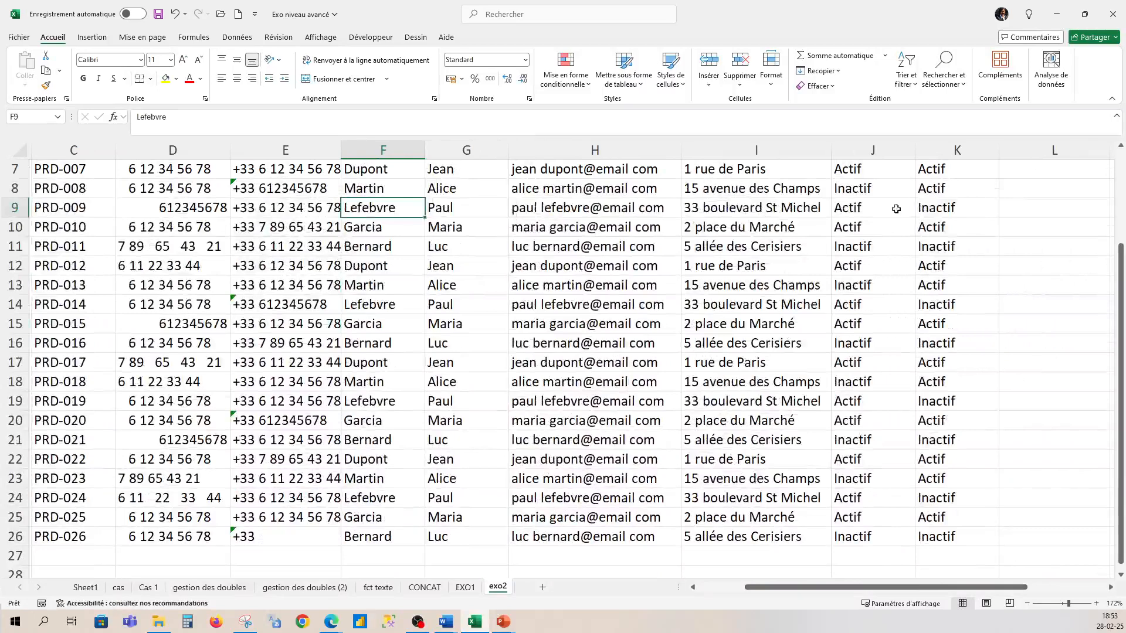
- Enter =concat(F7;G7;I7) in L7 to join Nom, Prénom and Adresse
{"action": "left_click", "coordinate": [1019, 174]}
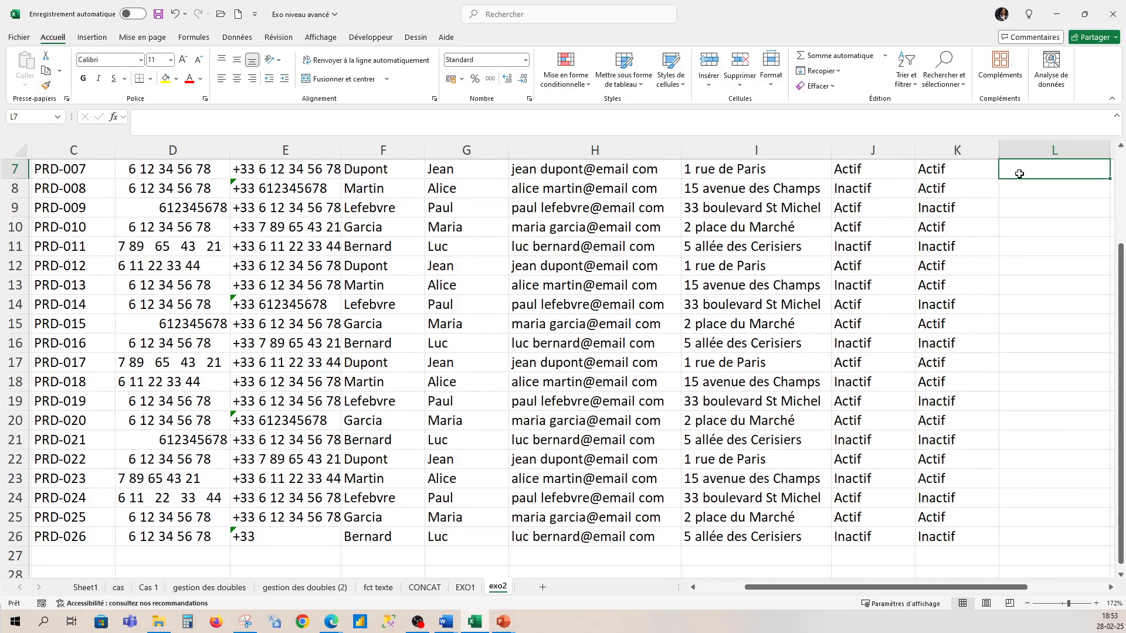
{"action": "type", "text": "="}
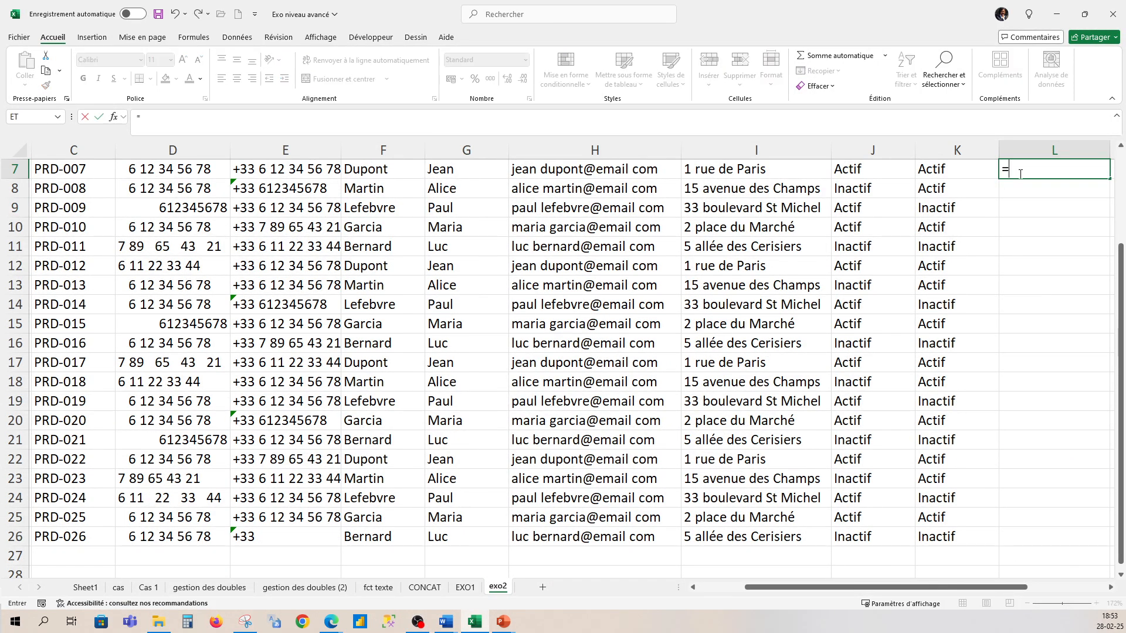
{"action": "type", "text": "concat("}
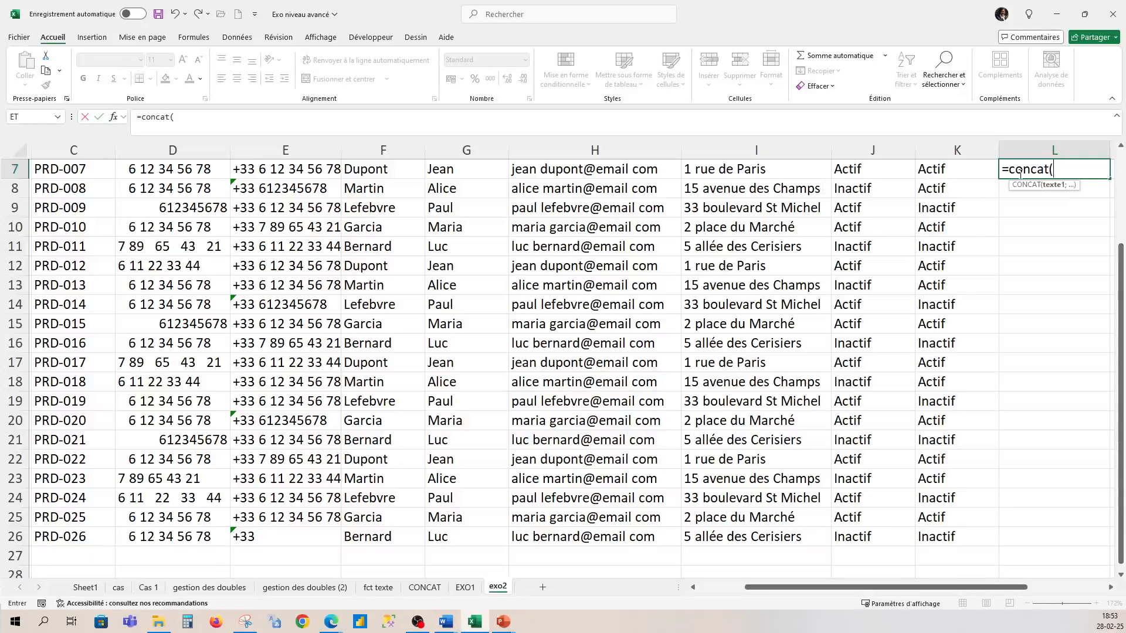
{"action": "left_click", "coordinate": [408, 174]}
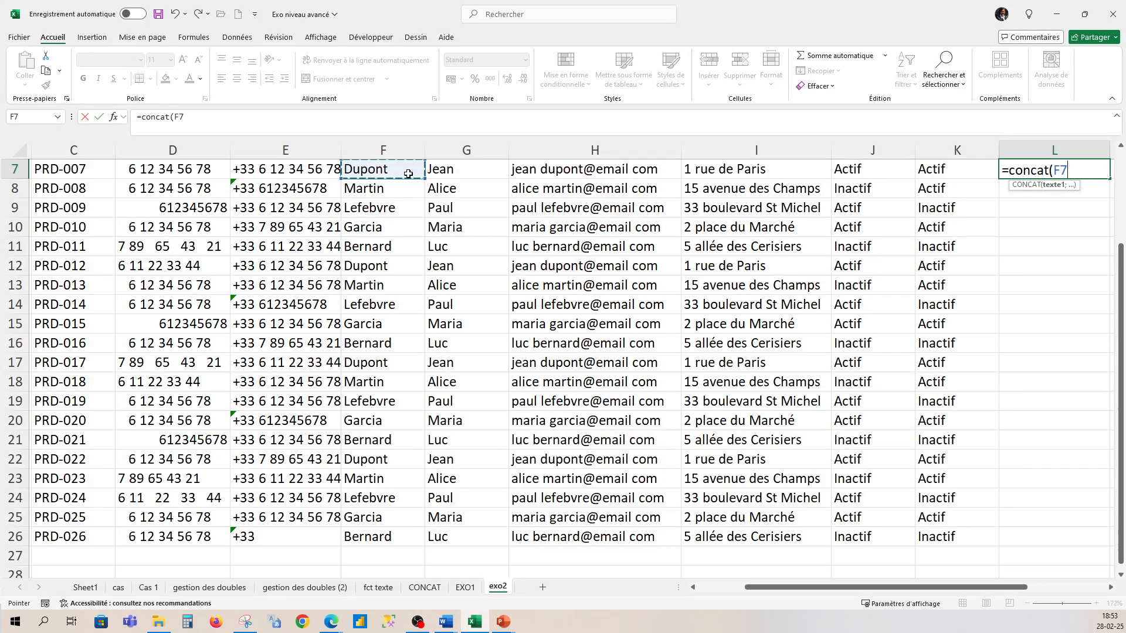
{"action": "type", "text": ";"}
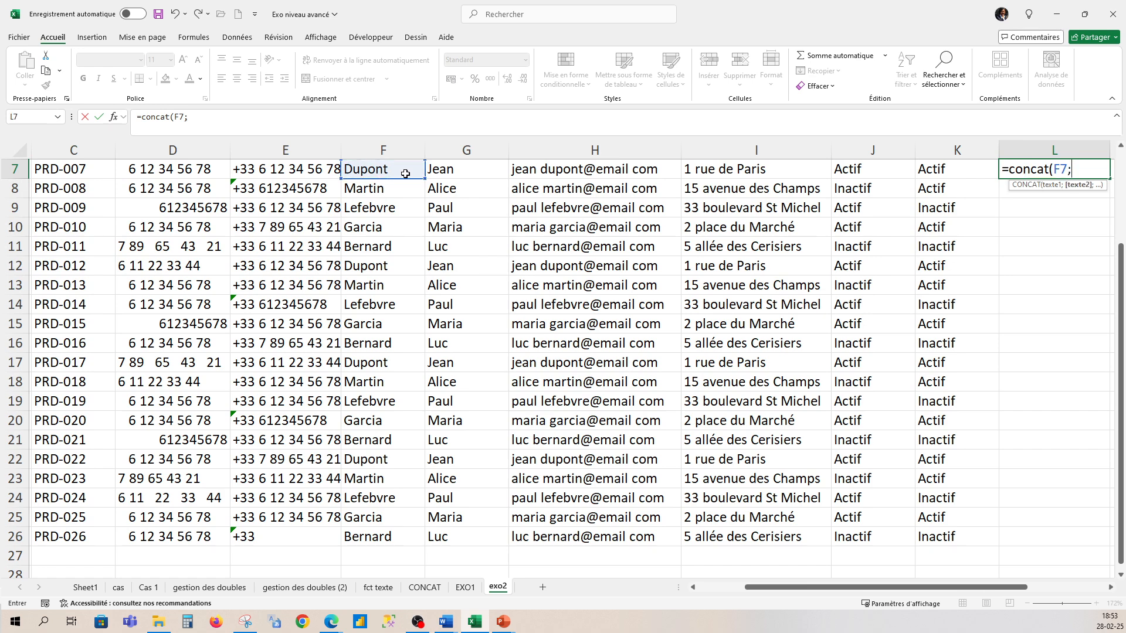
{"action": "left_click", "coordinate": [443, 171]}
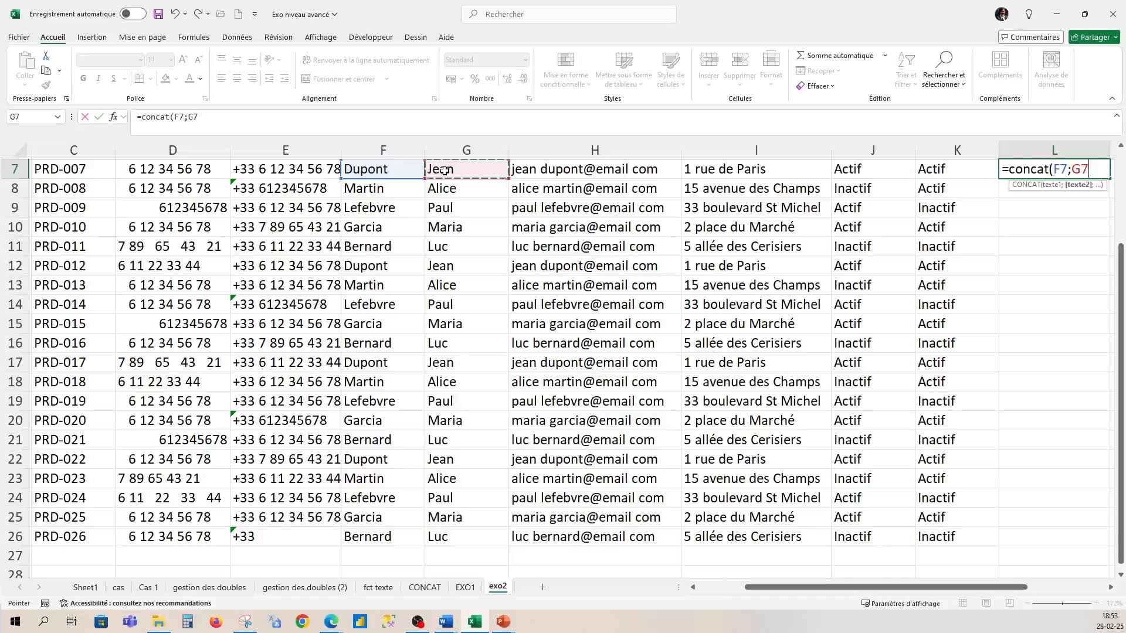
{"action": "type", "text": ";"}
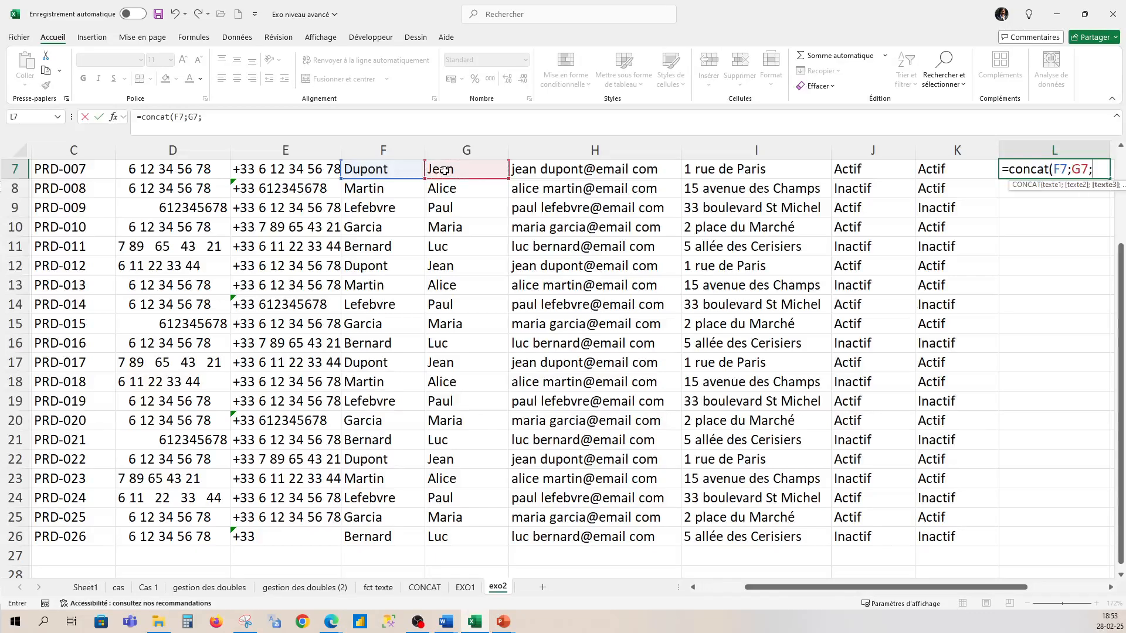
{"action": "left_click", "coordinate": [718, 171]}
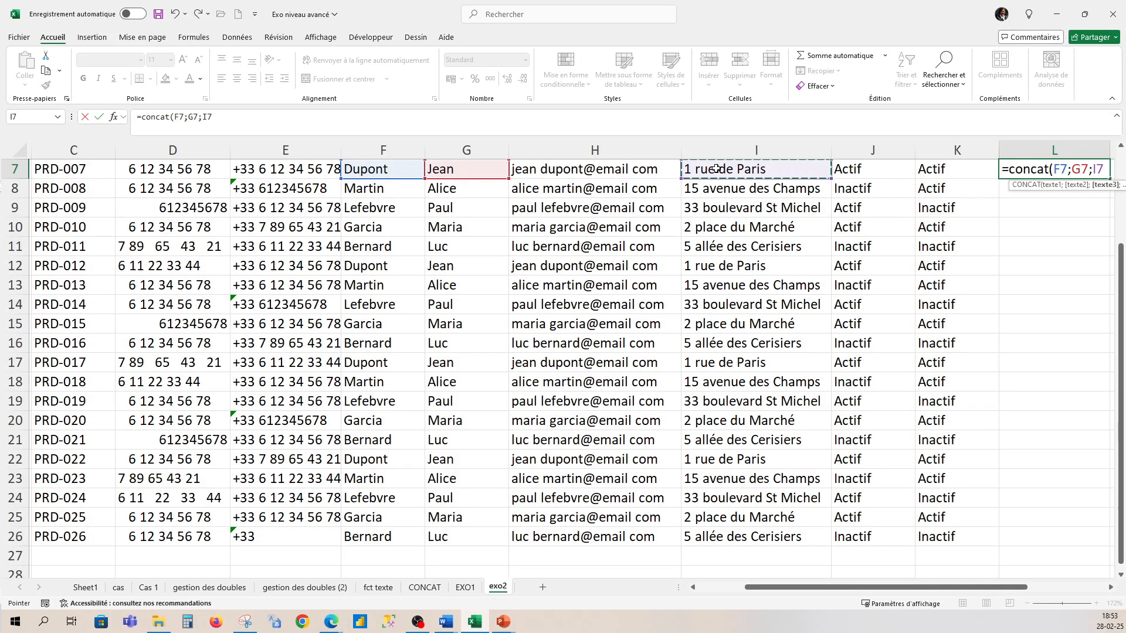
{"action": "type", "text": ")"}
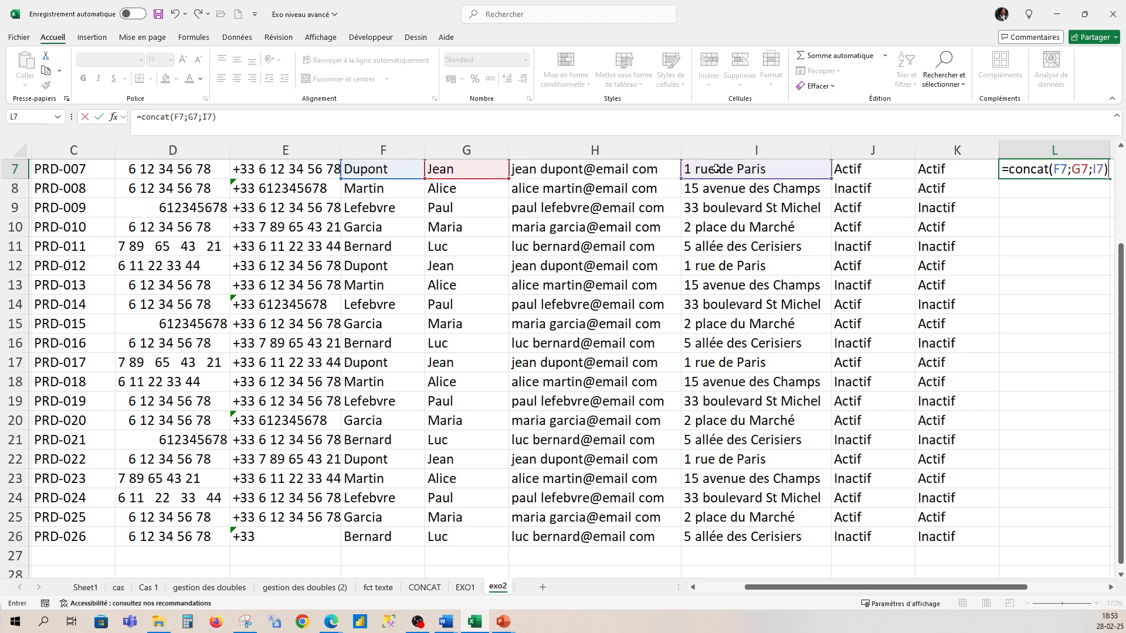
{"action": "key", "text": "Return"}
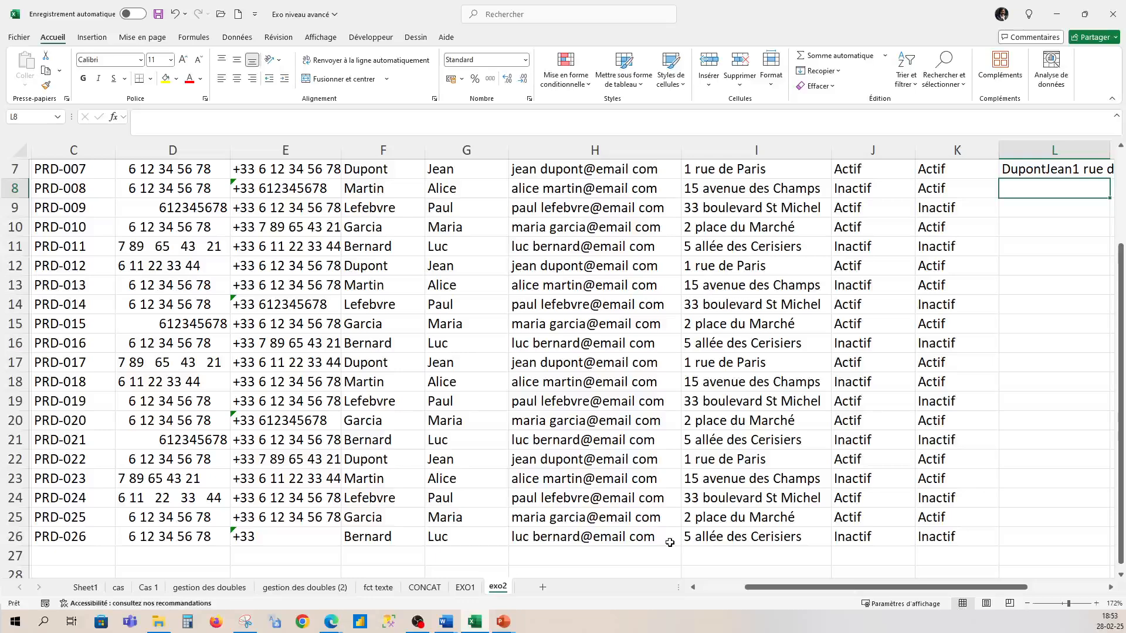
{"action": "scroll", "coordinate": [774, 587], "scroll_direction": "right", "scroll_amount": 5}
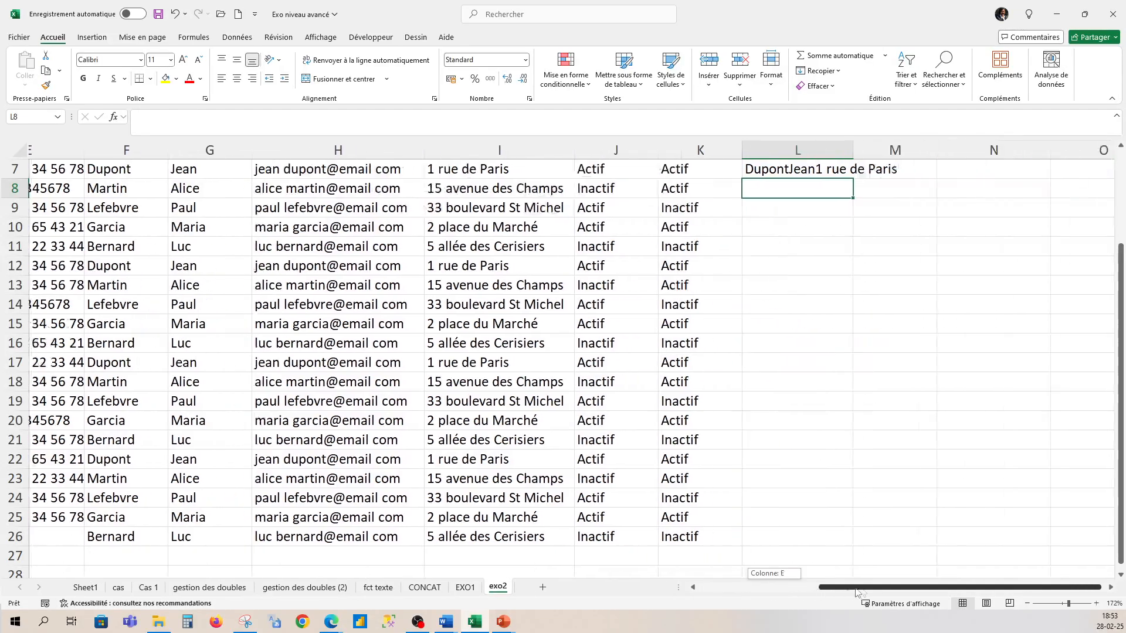
- Fill the L7 formula down to row 26 and autofit column L
{"action": "left_click", "coordinate": [826, 169]}
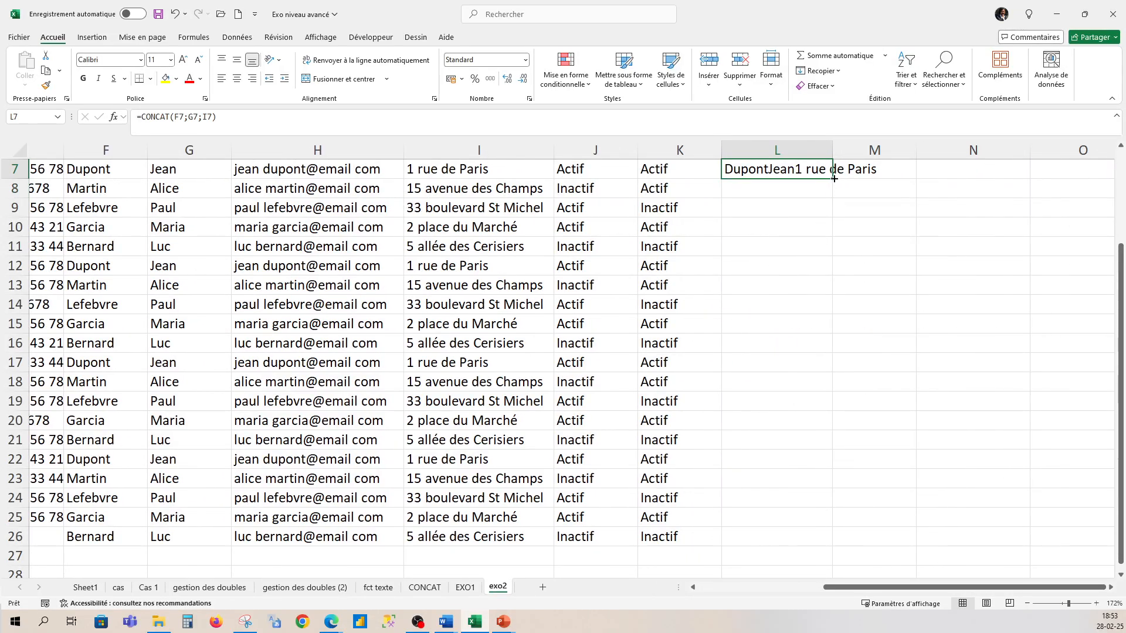
{"action": "double_click", "coordinate": [834, 177]}
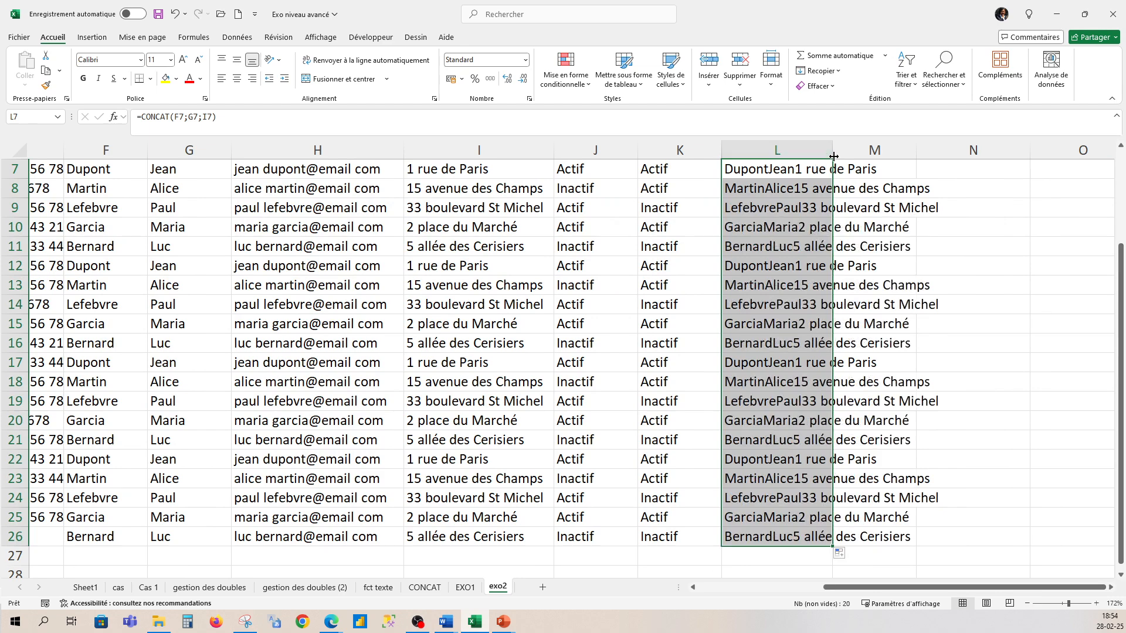
{"action": "double_click", "coordinate": [833, 156]}
{"action": "scroll", "coordinate": [809, 411], "scroll_direction": "up", "scroll_amount": 1}
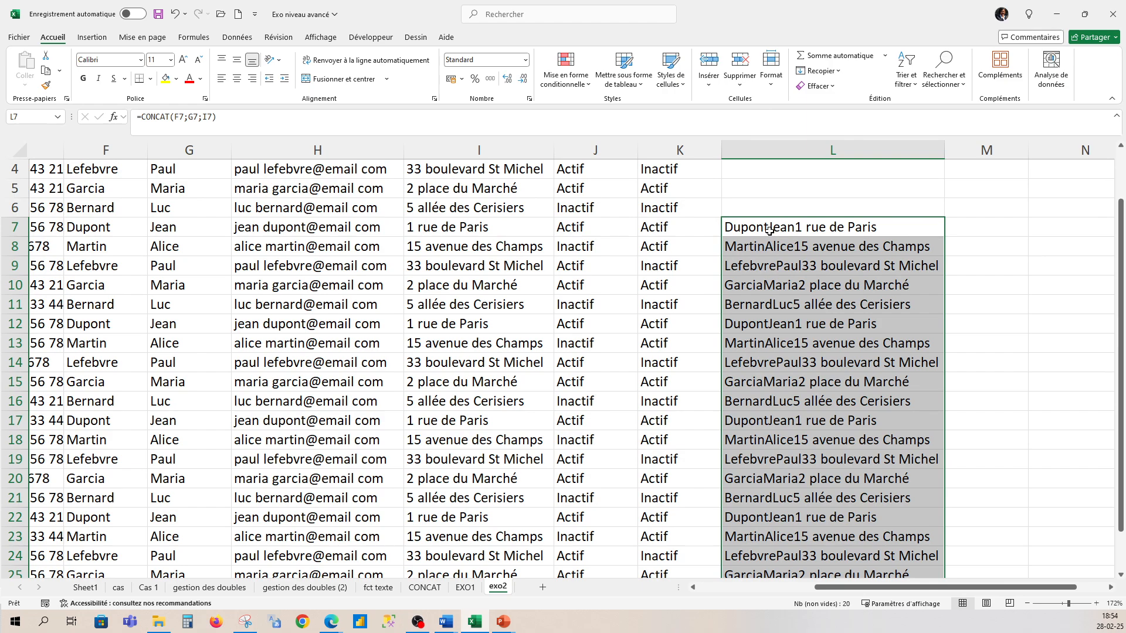
{"action": "scroll", "coordinate": [906, 234], "scroll_direction": "down", "scroll_amount": 3}
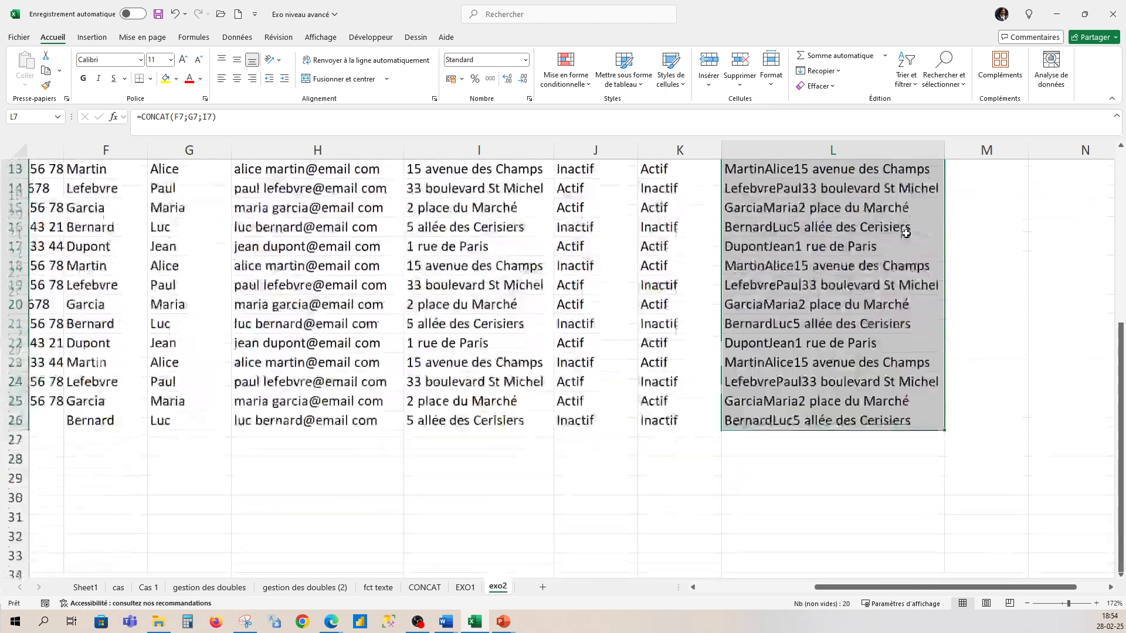
{"action": "scroll", "coordinate": [906, 233], "scroll_direction": "up", "scroll_amount": 3}
- Extend the L7 formula upward to cover rows 2 to 6
{"action": "left_click", "coordinate": [986, 176]}
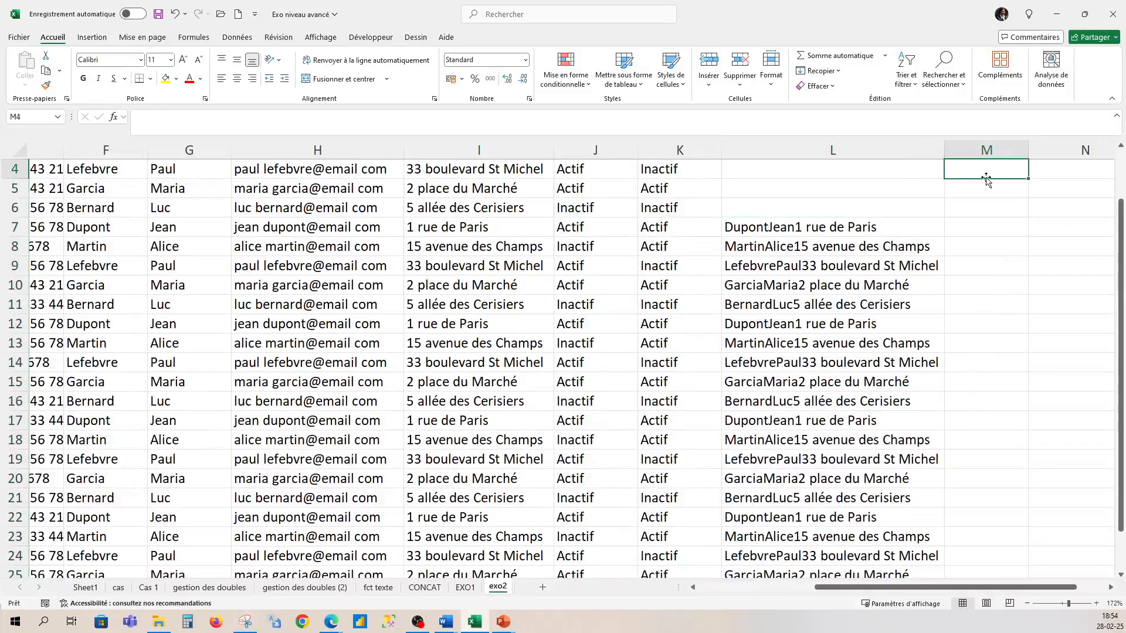
{"action": "scroll", "coordinate": [987, 179], "scroll_direction": "up", "scroll_amount": 1}
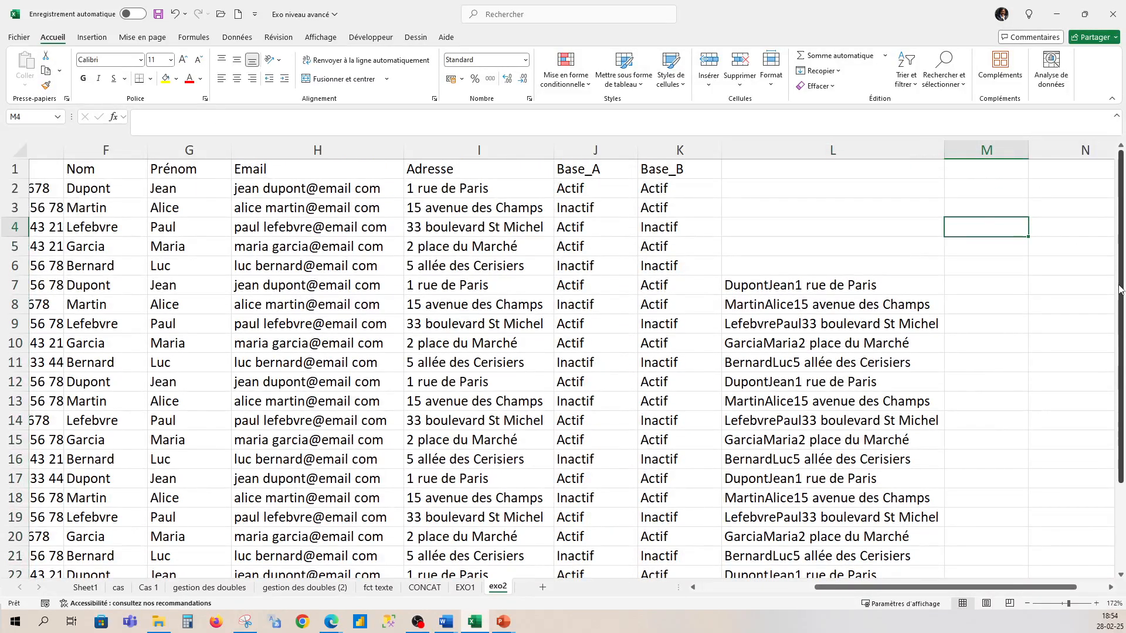
{"action": "left_click_drag", "start_coordinate": [1119, 290], "coordinate": [1123, 288]}
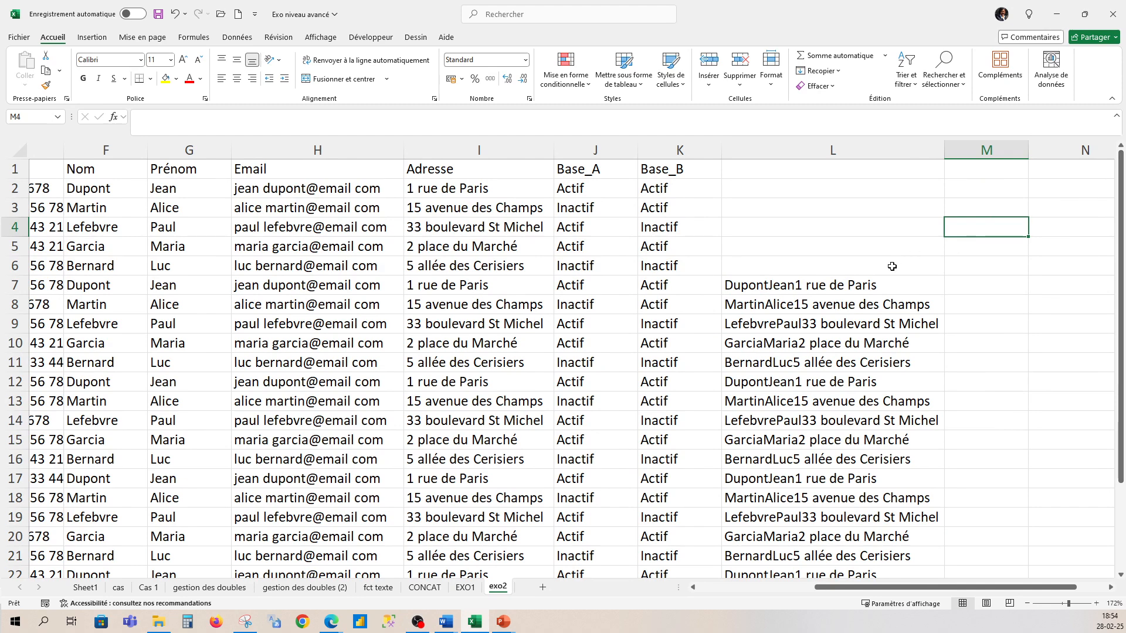
{"action": "left_click", "coordinate": [886, 284]}
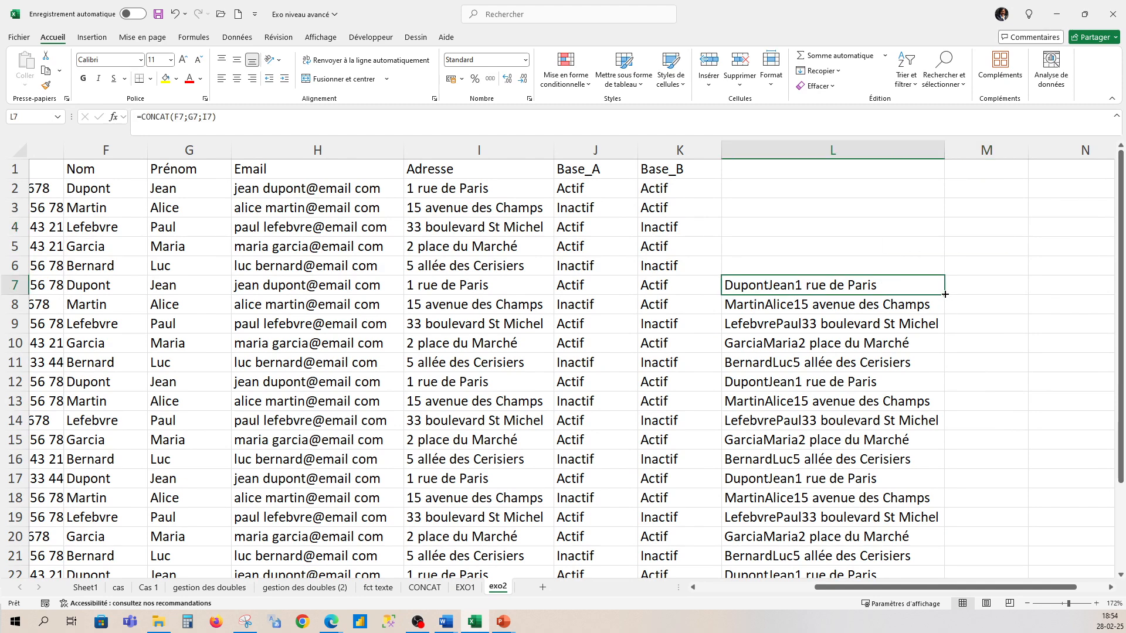
{"action": "left_click_drag", "start_coordinate": [945, 294], "coordinate": [927, 181]}
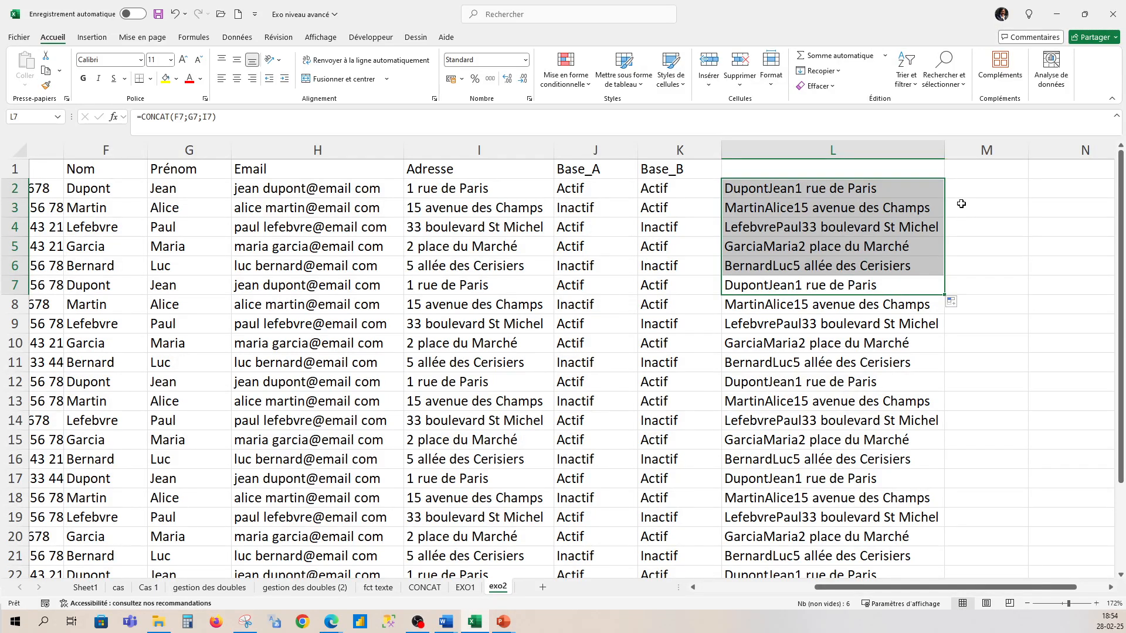
{"action": "left_click", "coordinate": [968, 194]}
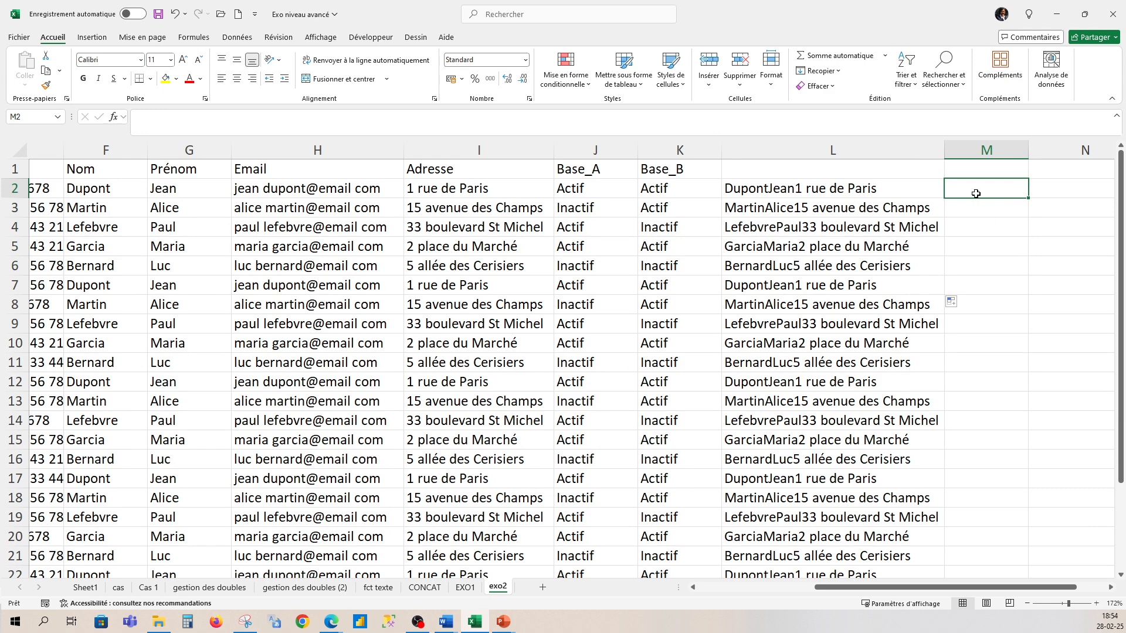
- Start =JOINDRE.TEXTE in M2 with the "-" delimiter and an empty second argument
{"action": "type", "text": "="}
{"action": "type", "text": "join"}
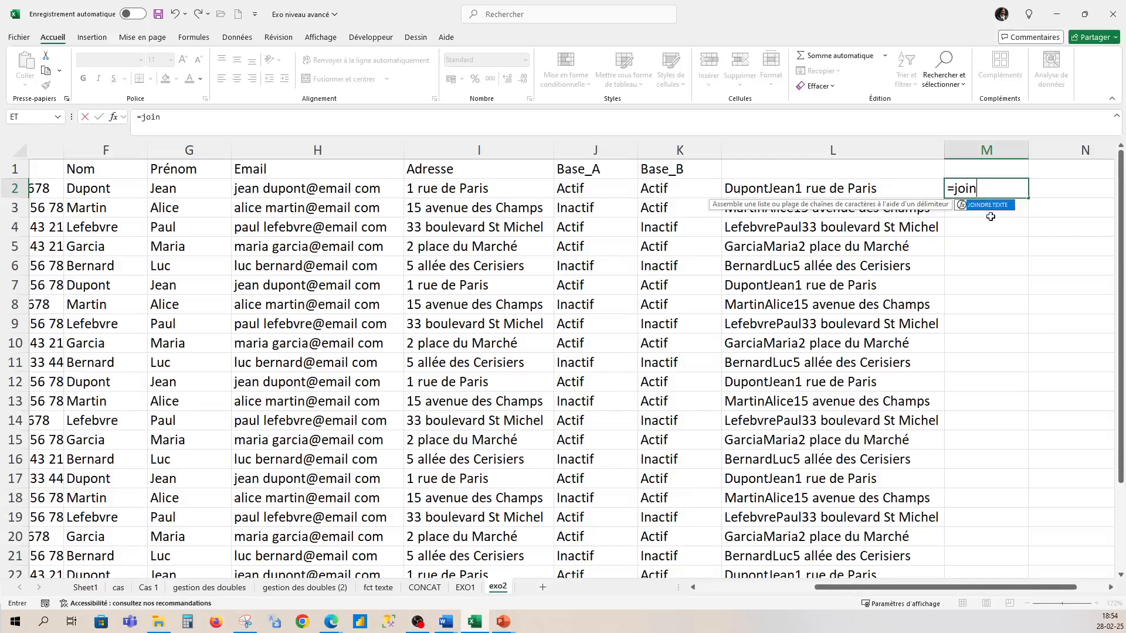
{"action": "key", "text": "Tab"}
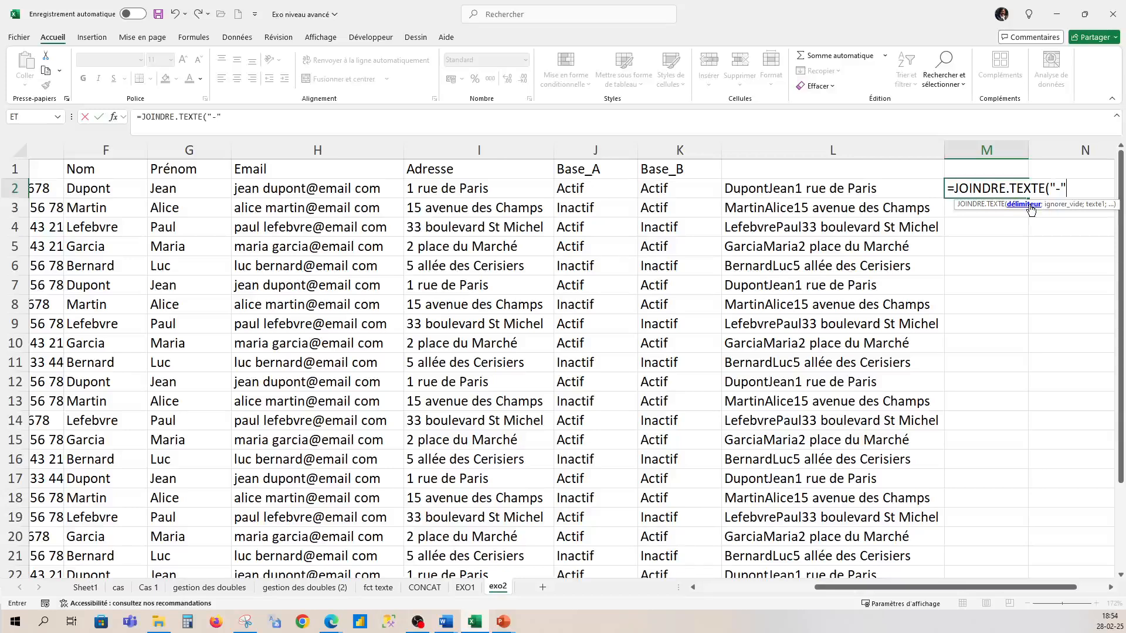
{"action": "type", "text": "\"-\";"}
{"action": "left_click_drag", "start_coordinate": [1043, 587], "coordinate": [1072, 590]}
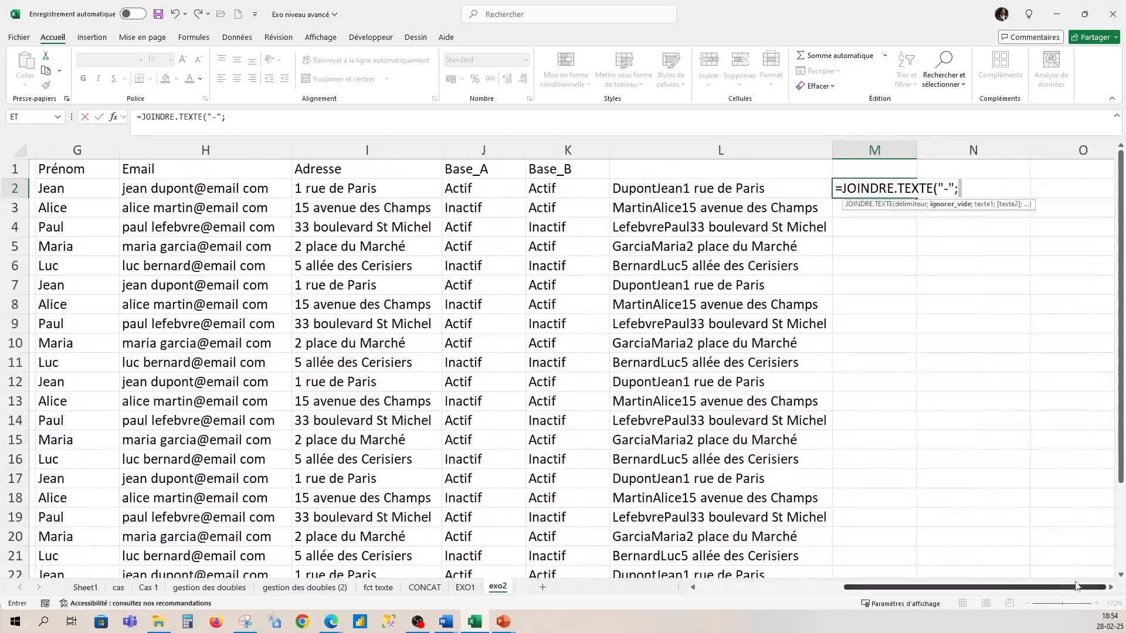
{"action": "left_click", "coordinate": [961, 190]}
{"action": "key", "text": "BackSpace"}
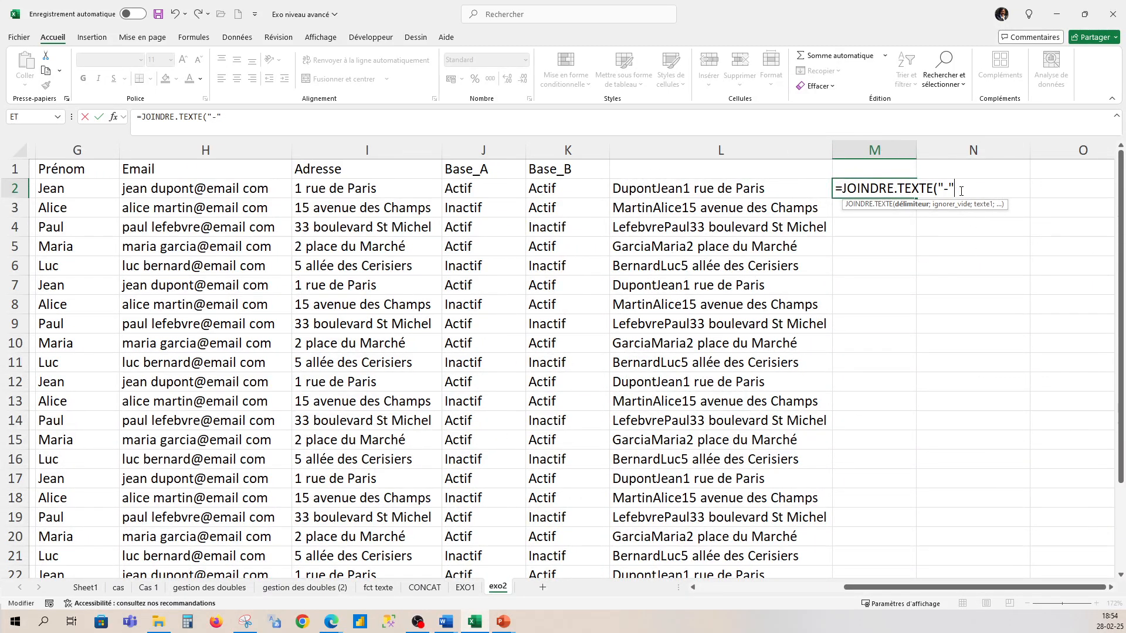
{"action": "type", "text": ";"}
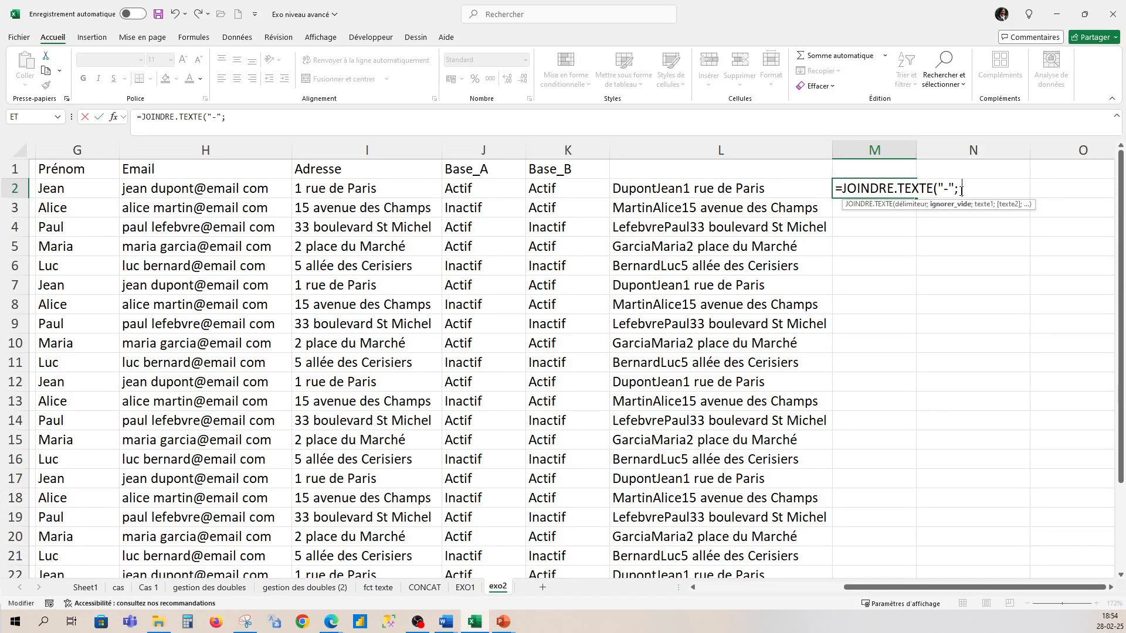
{"action": "type", "text": ";"}
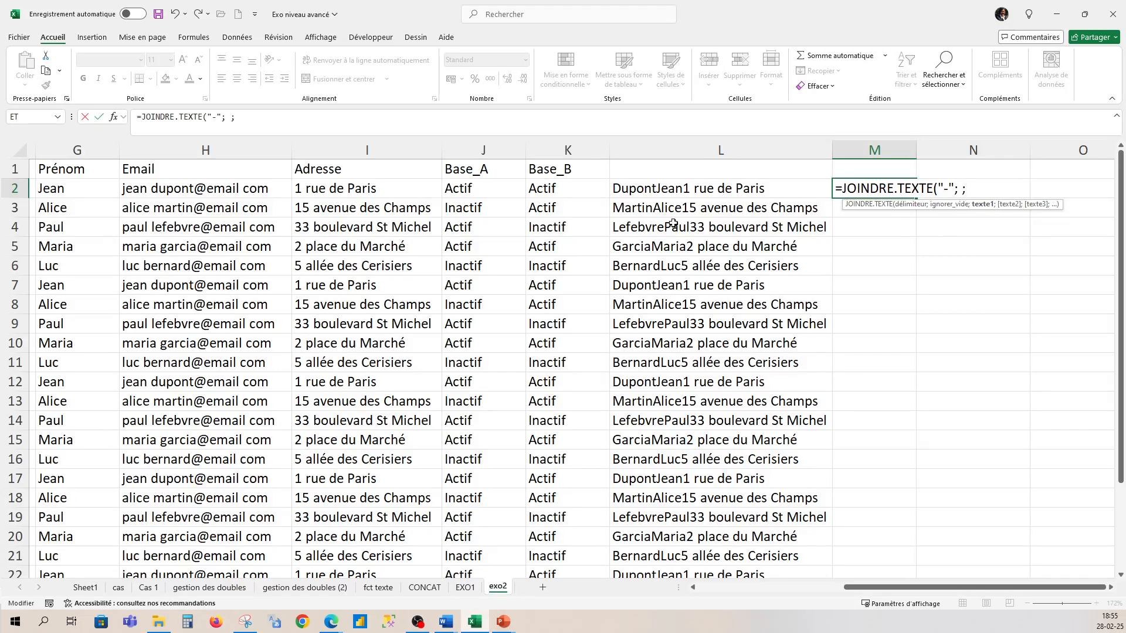
- Add G2, F2 and I2 as the joined texts and commit the formula
{"action": "left_click", "coordinate": [68, 194]}
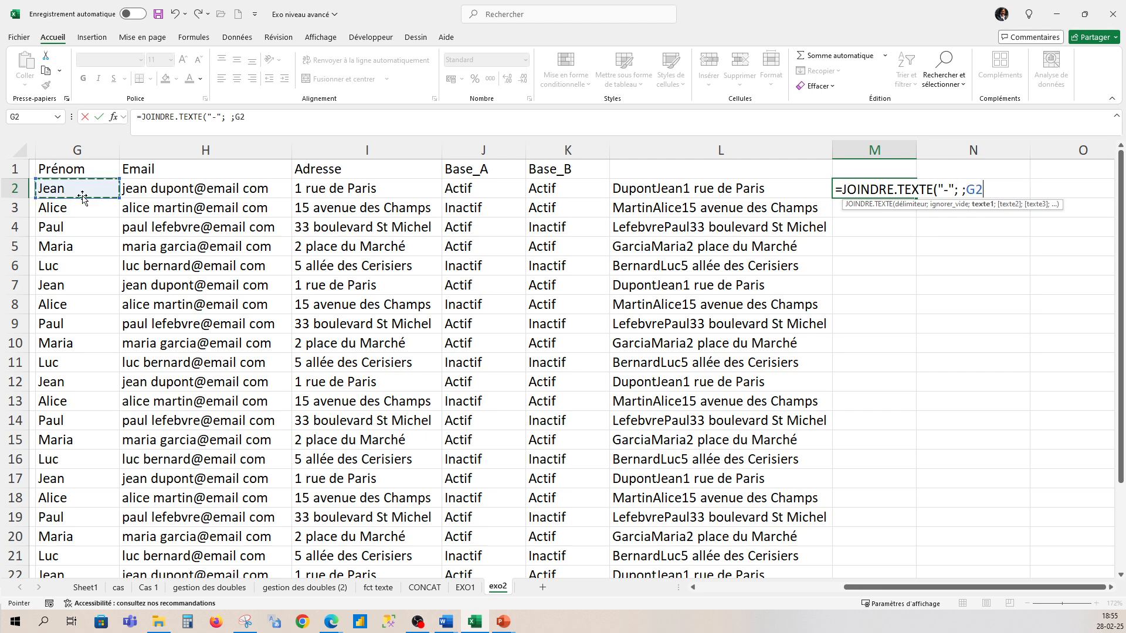
{"action": "type", "text": ";"}
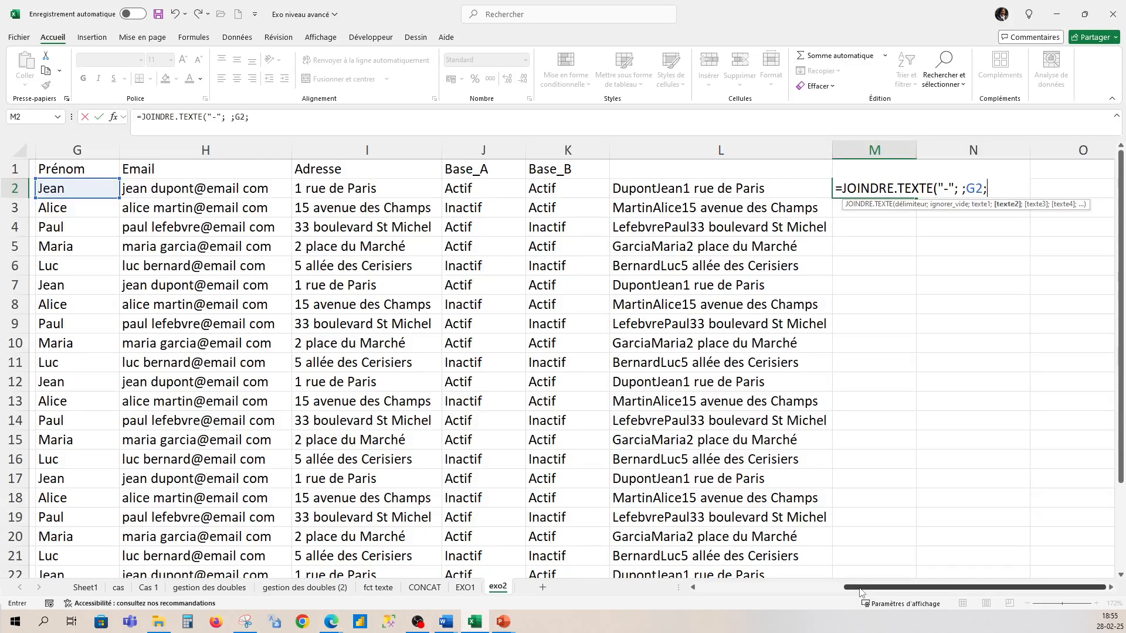
{"action": "left_click_drag", "start_coordinate": [858, 587], "coordinate": [841, 596]}
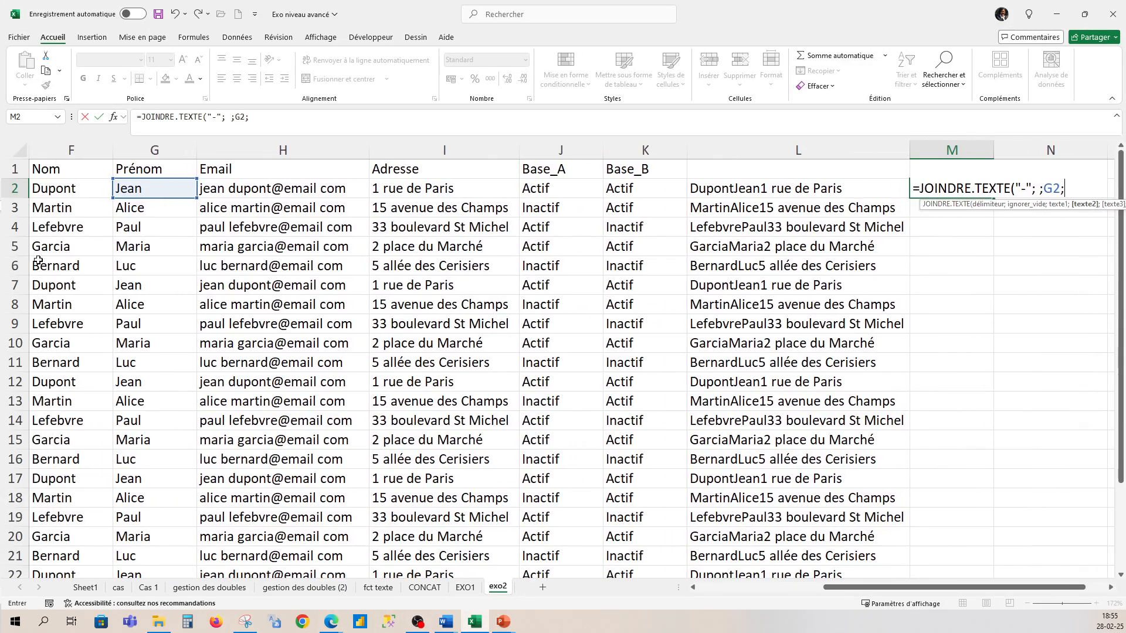
{"action": "left_click", "coordinate": [46, 191]}
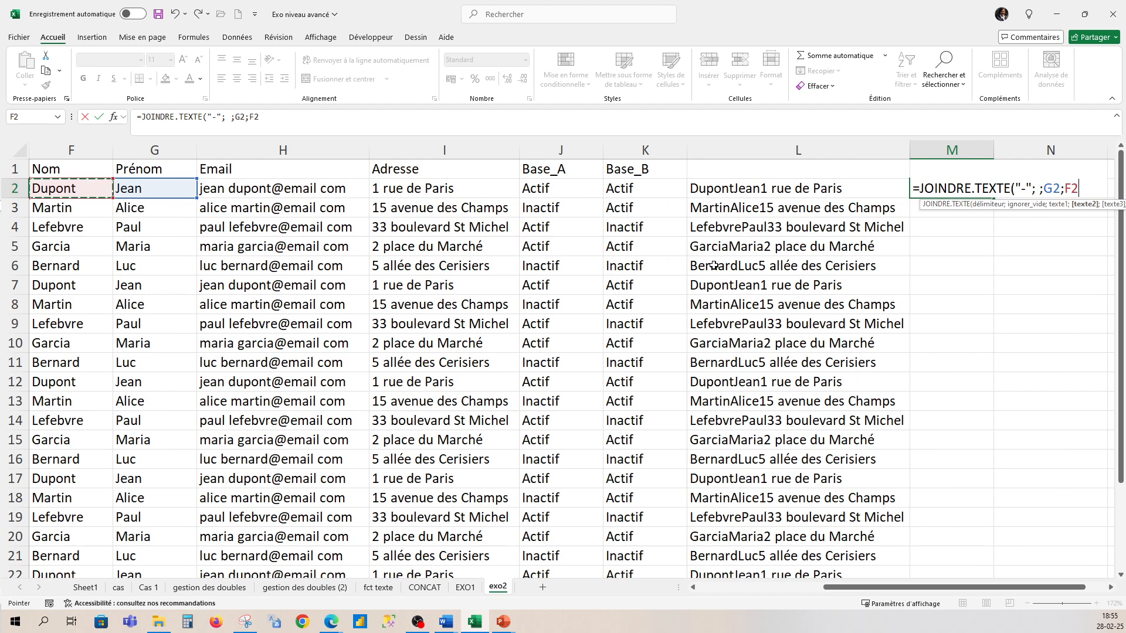
{"action": "type", "text": ";"}
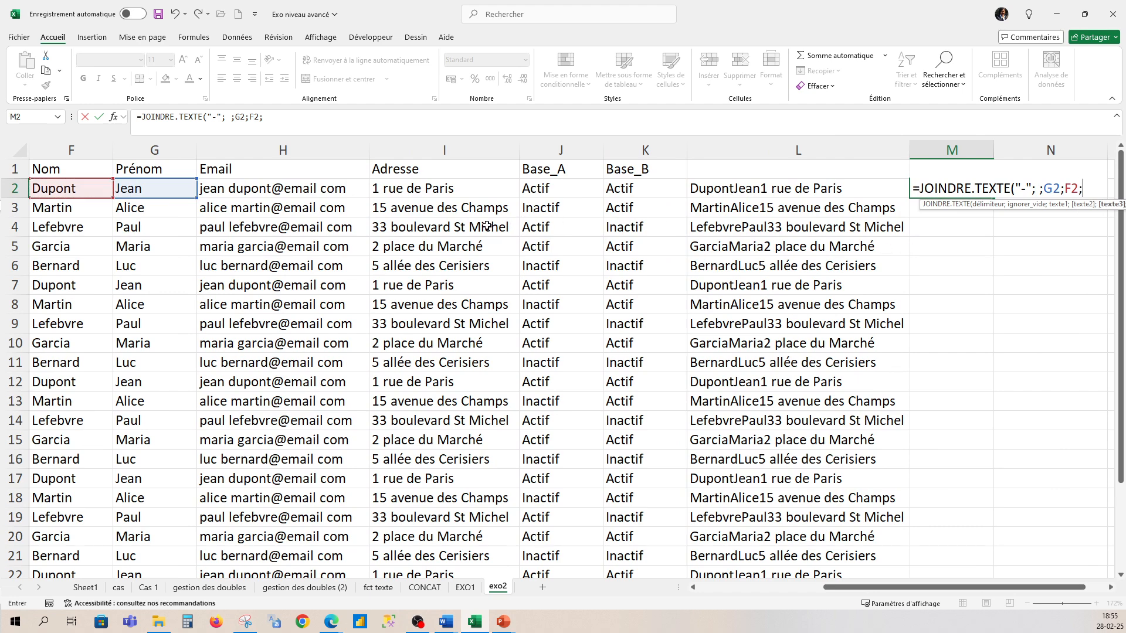
{"action": "left_click", "coordinate": [476, 195]}
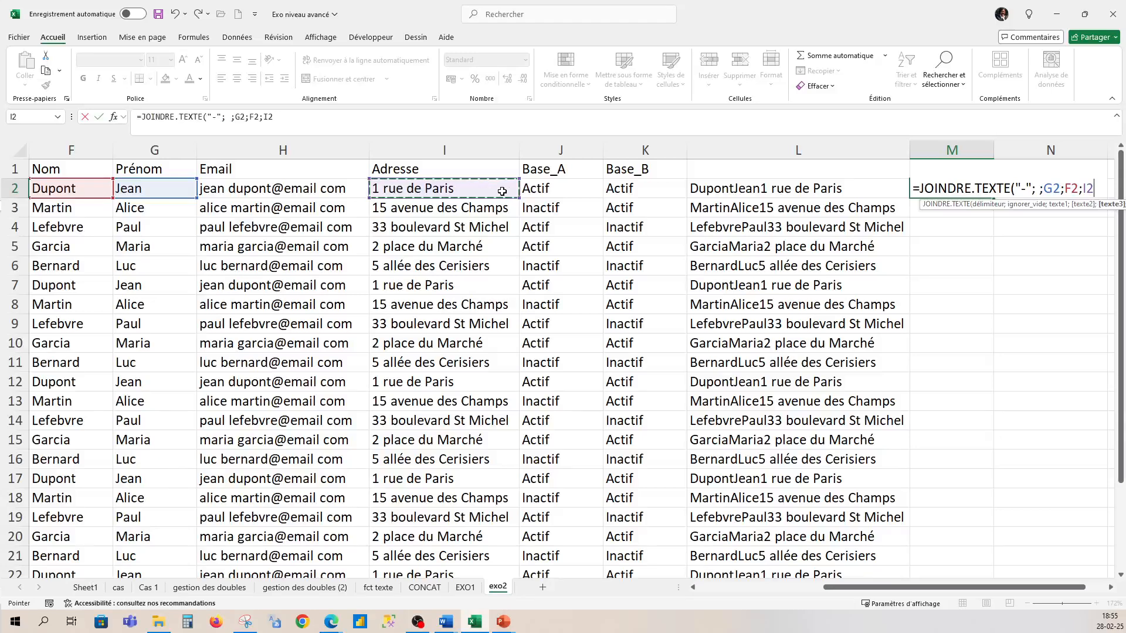
{"action": "type", "text": ")"}
{"action": "key", "text": "Return"}
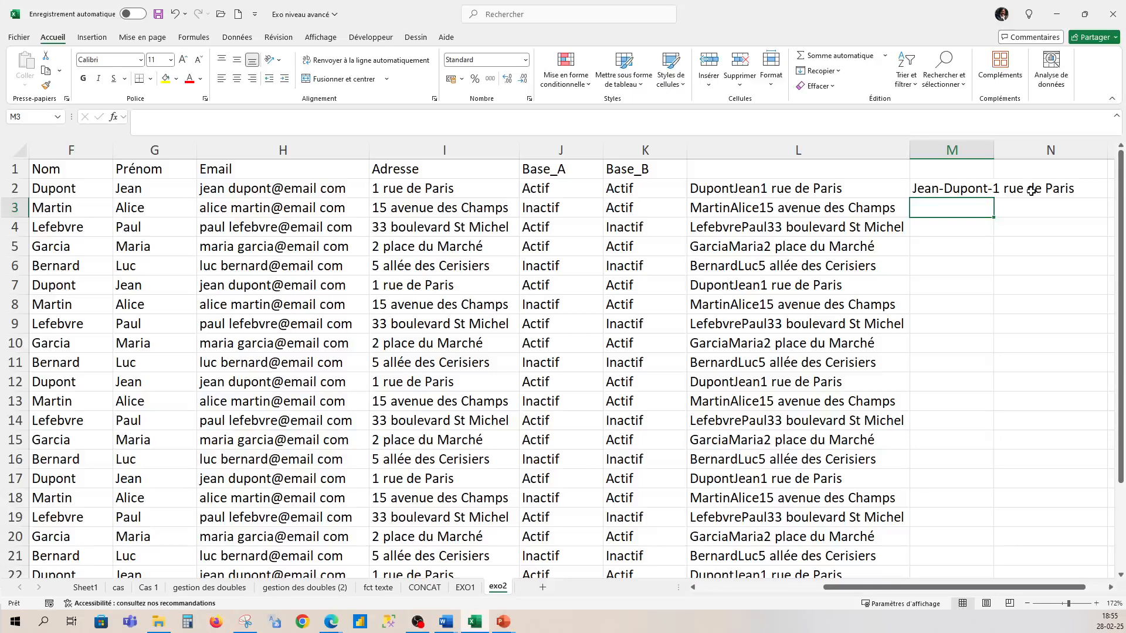
- Copy the M2 JOINDRE.TEXTE formula down every row and autofit column M
{"action": "left_click", "coordinate": [991, 189]}
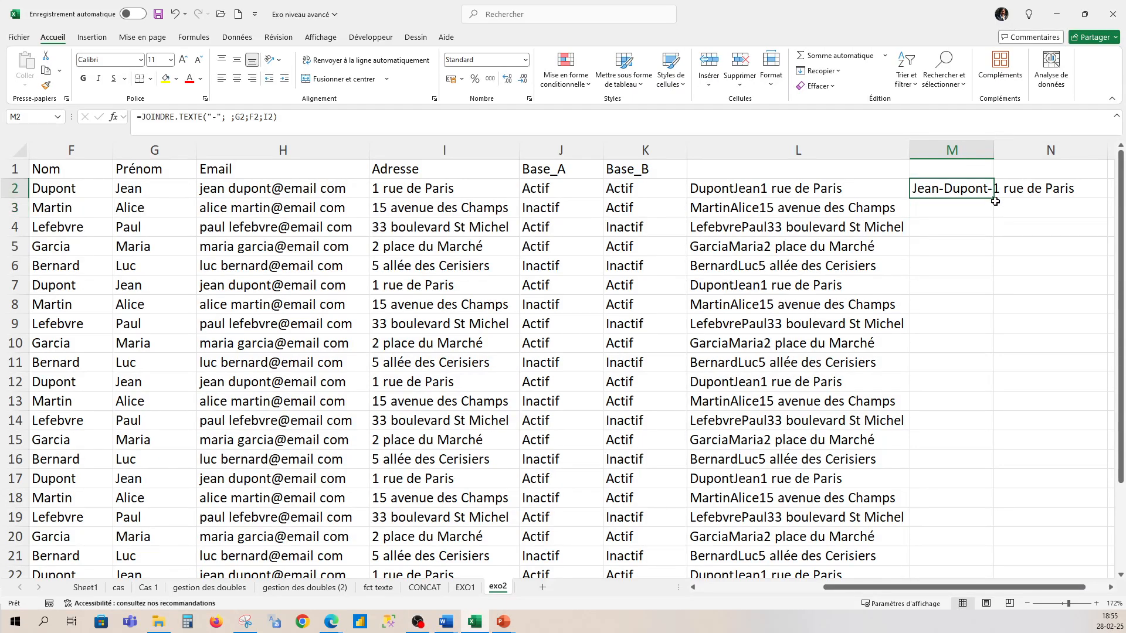
{"action": "double_click", "coordinate": [994, 198]}
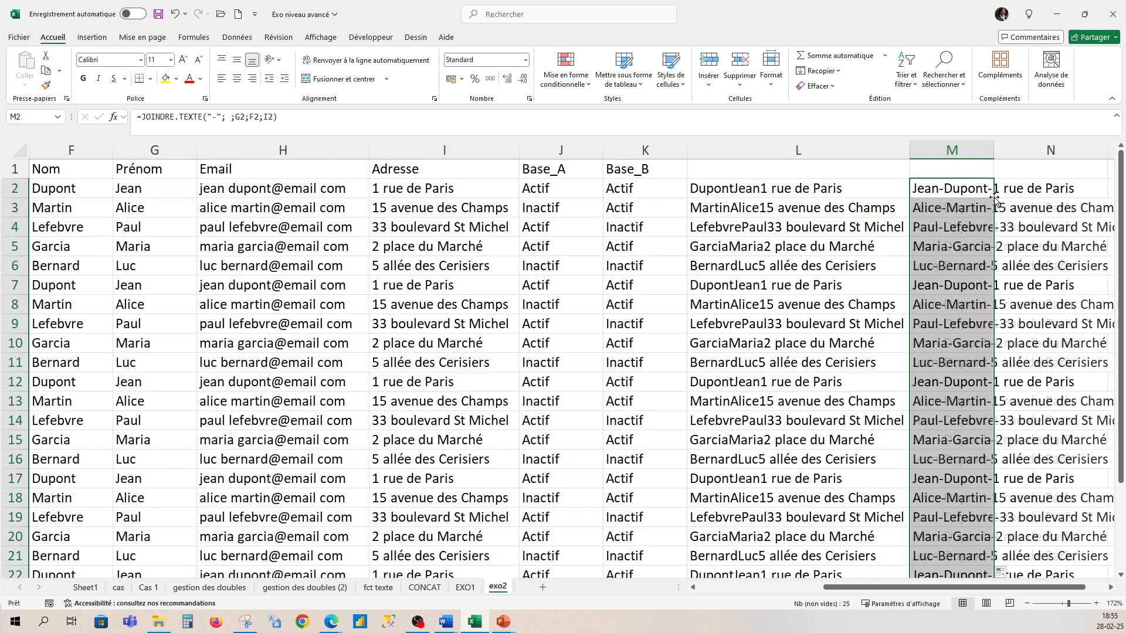
{"action": "double_click", "coordinate": [994, 153]}
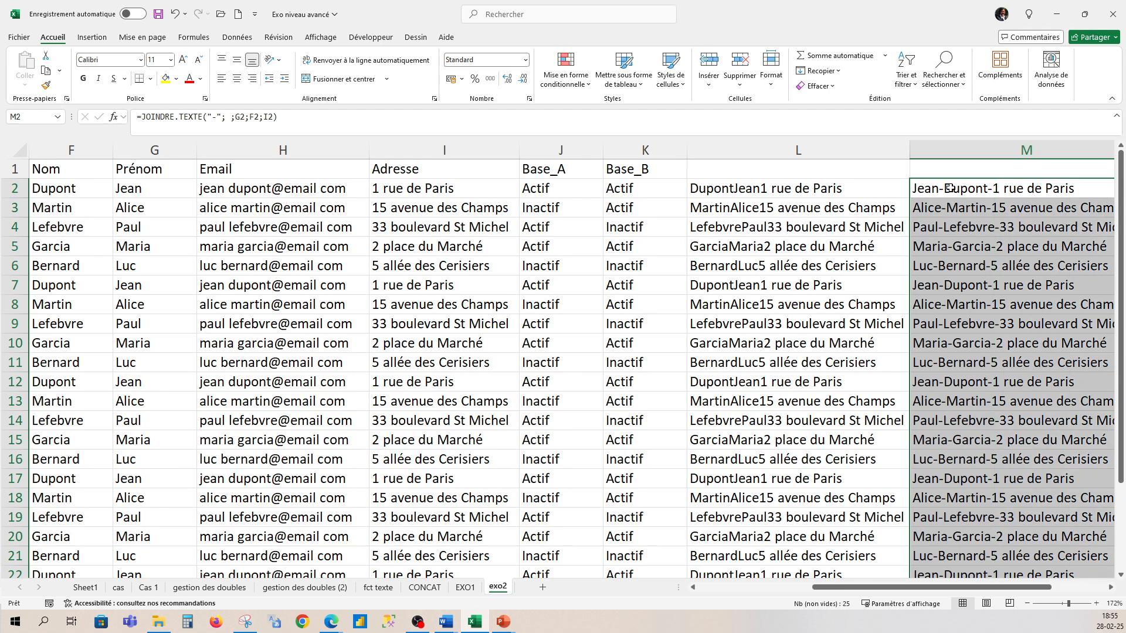
{"action": "left_click", "coordinate": [822, 189]}
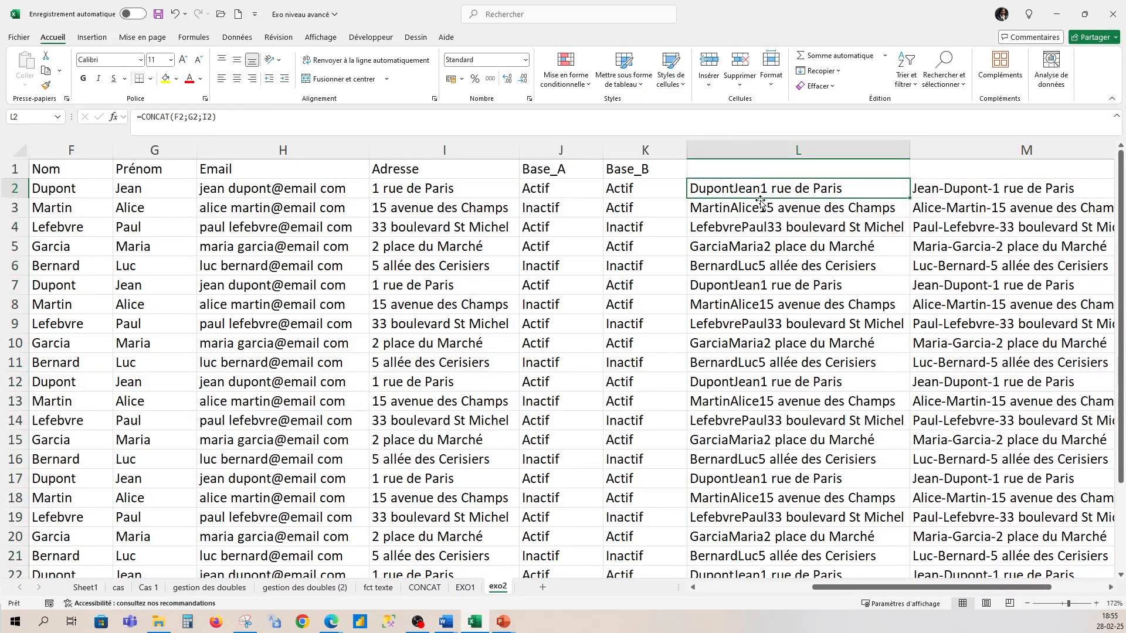
- Change the L2 formula to =CONCAT(F2;"-";G2;"-";I2) so the parts are hyphen-separated
{"action": "left_click", "coordinate": [185, 120]}
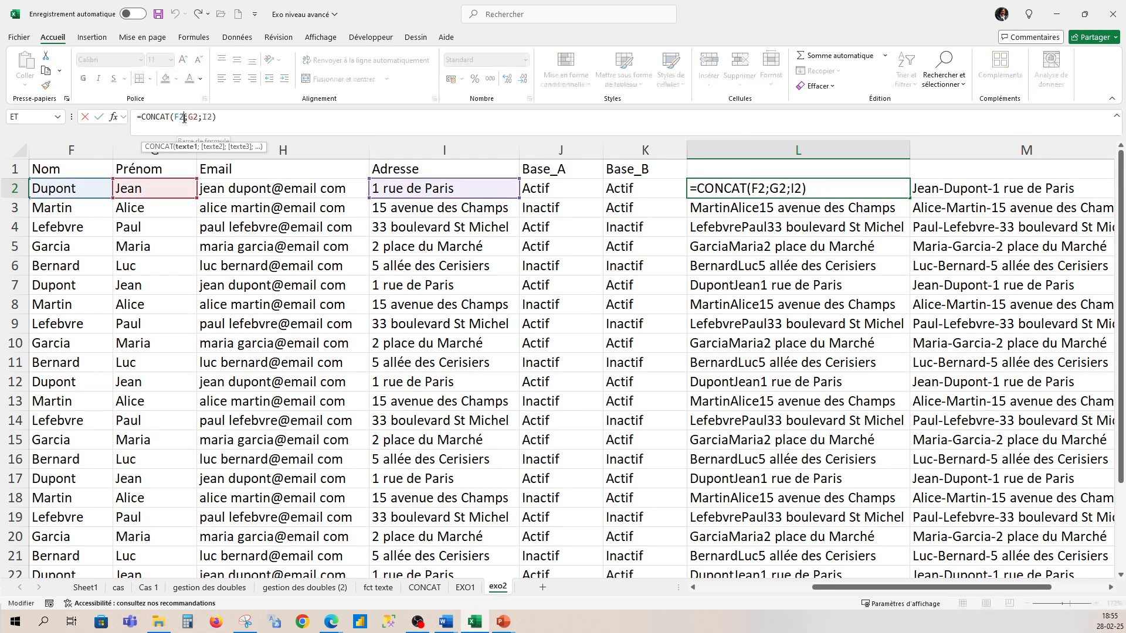
{"action": "type", "text": "; \""}
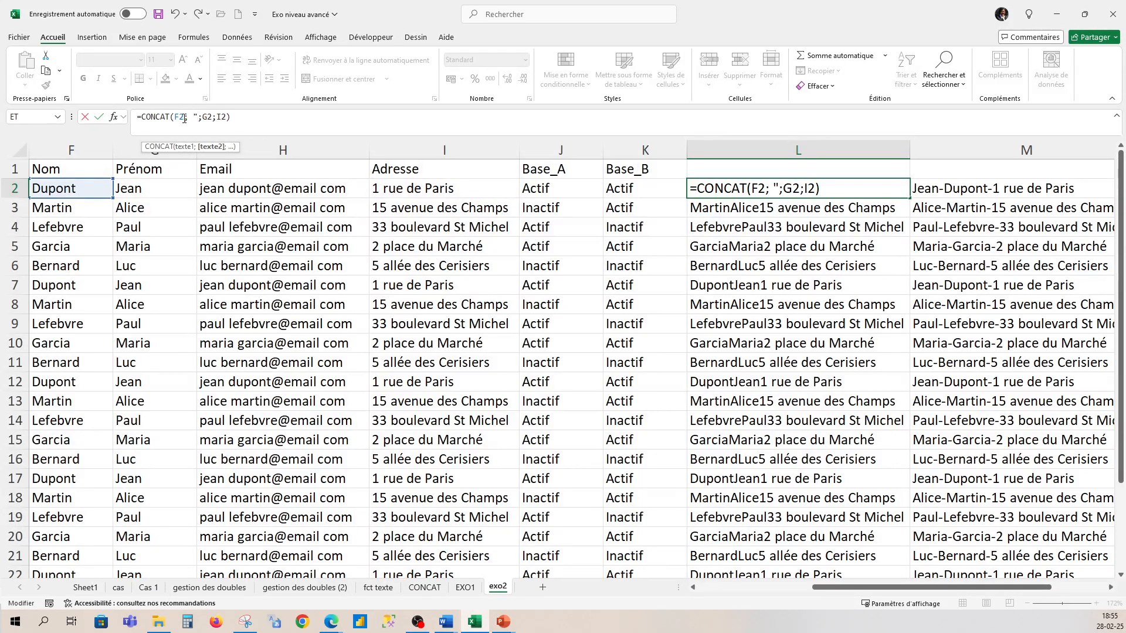
{"action": "type", "text": "-\""}
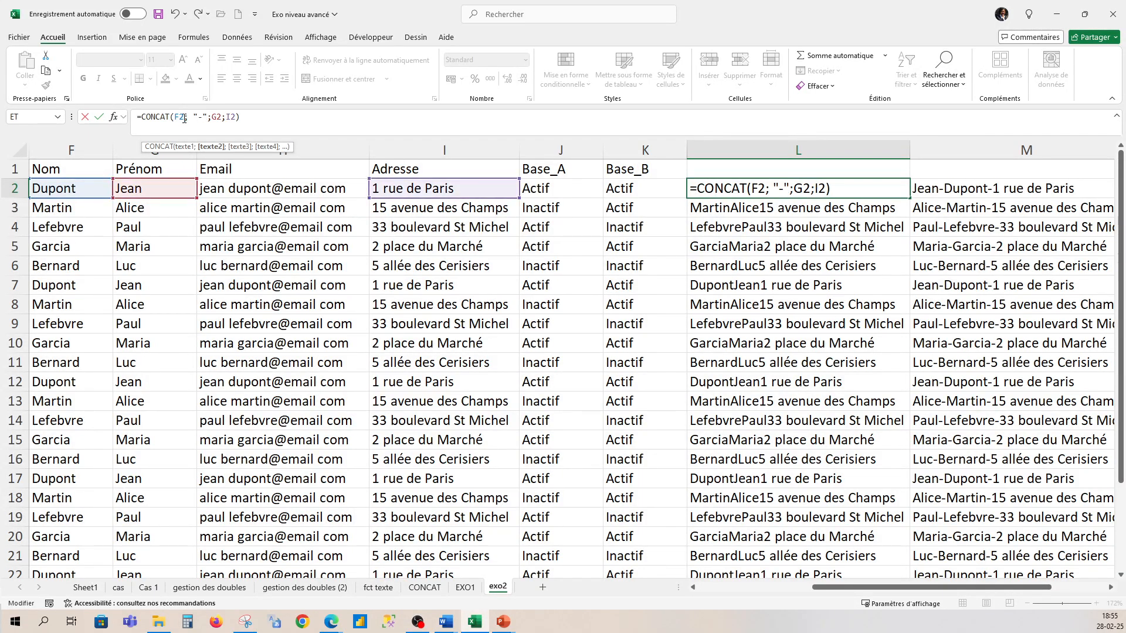
{"action": "left_click", "coordinate": [222, 118]}
{"action": "left_click", "coordinate": [225, 117]}
{"action": "type", "text": "\"-\""}
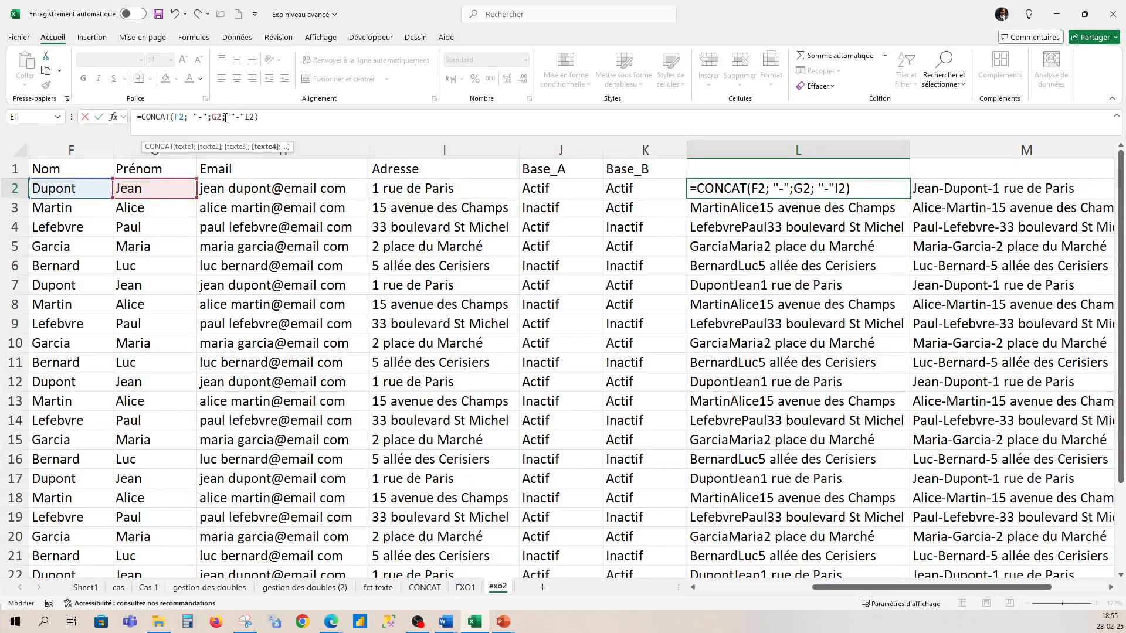
{"action": "type", "text": ";"}
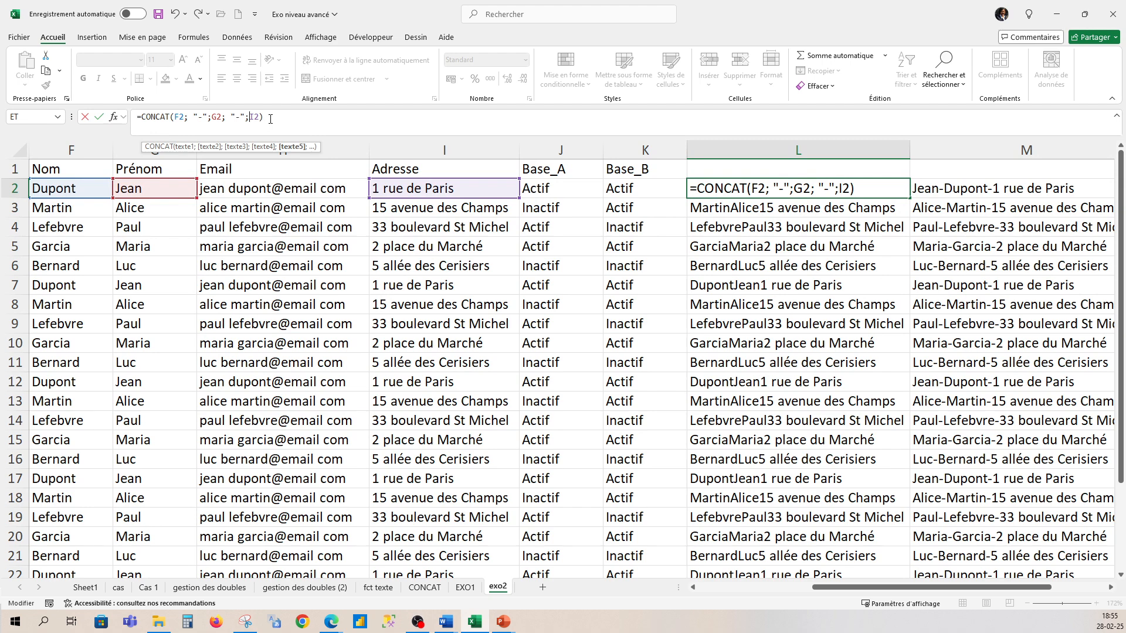
{"action": "left_click", "coordinate": [271, 118]}
{"action": "key", "text": "Return"}
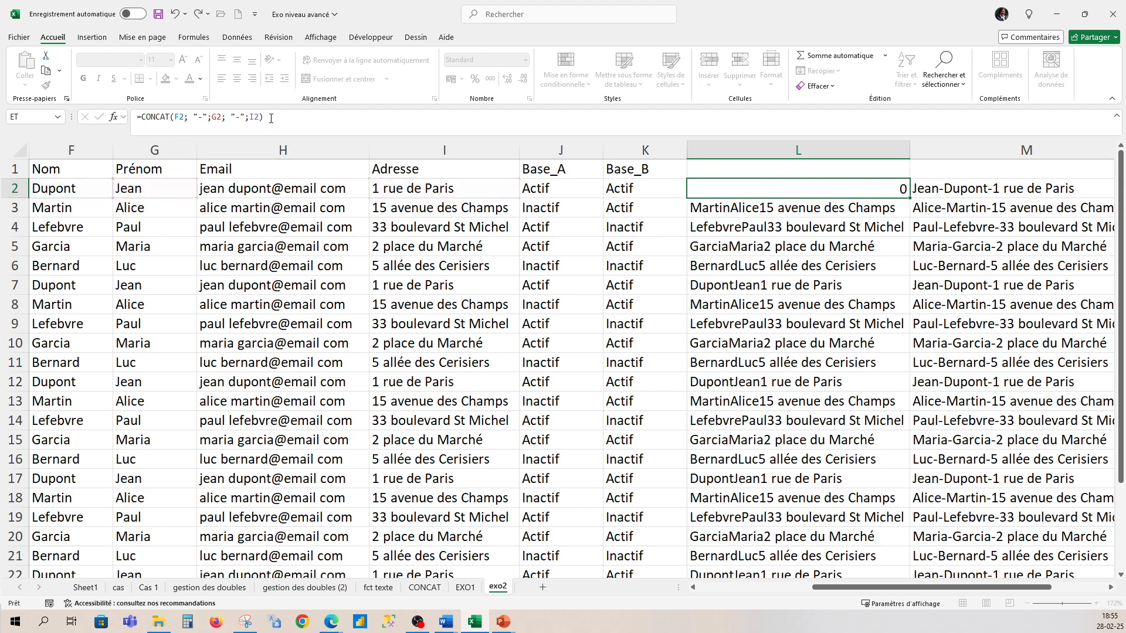
- Fill the L2 formula down column L for every row and reselect the results
{"action": "left_click", "coordinate": [721, 192]}
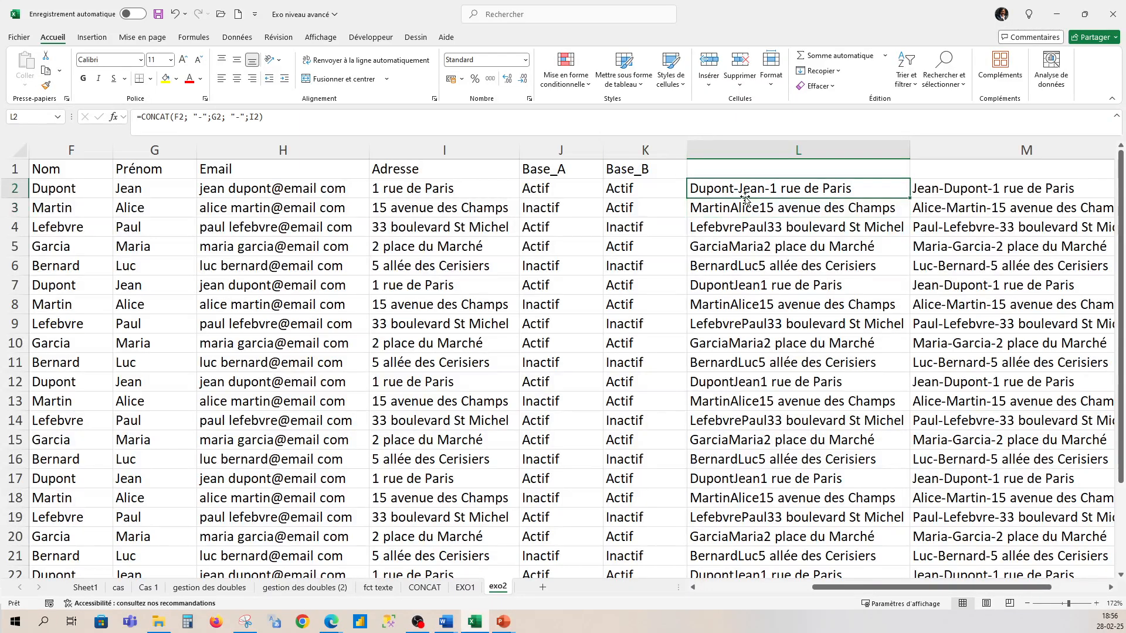
{"action": "double_click", "coordinate": [911, 199]}
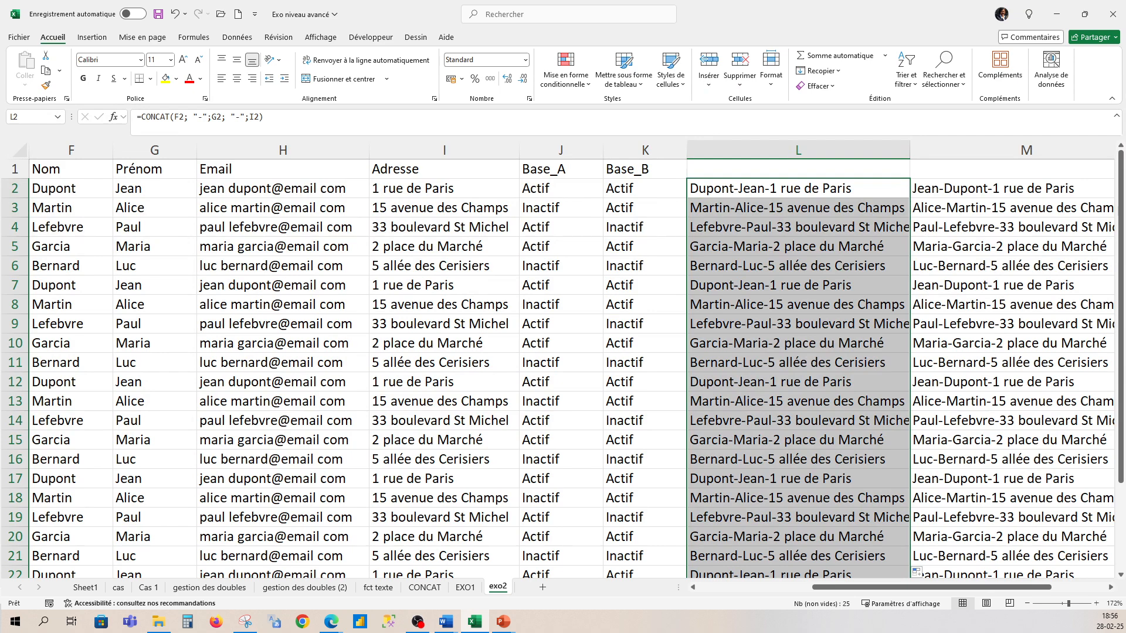
{"action": "key", "text": "alt+Tab"}
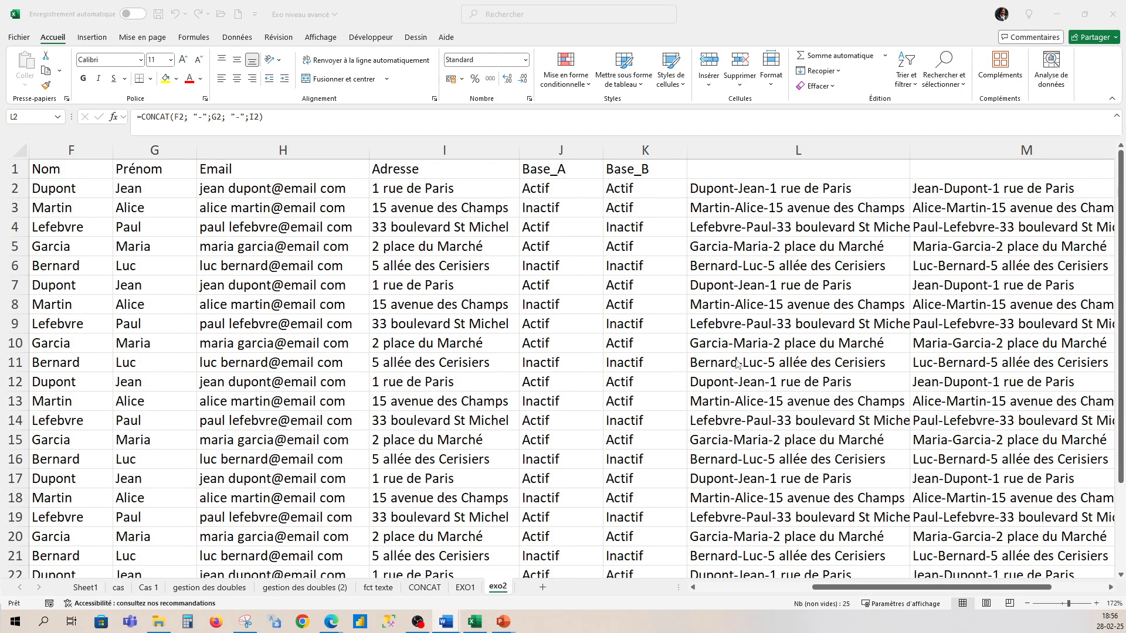
{"action": "key", "text": "ctrl+shift+Down"}
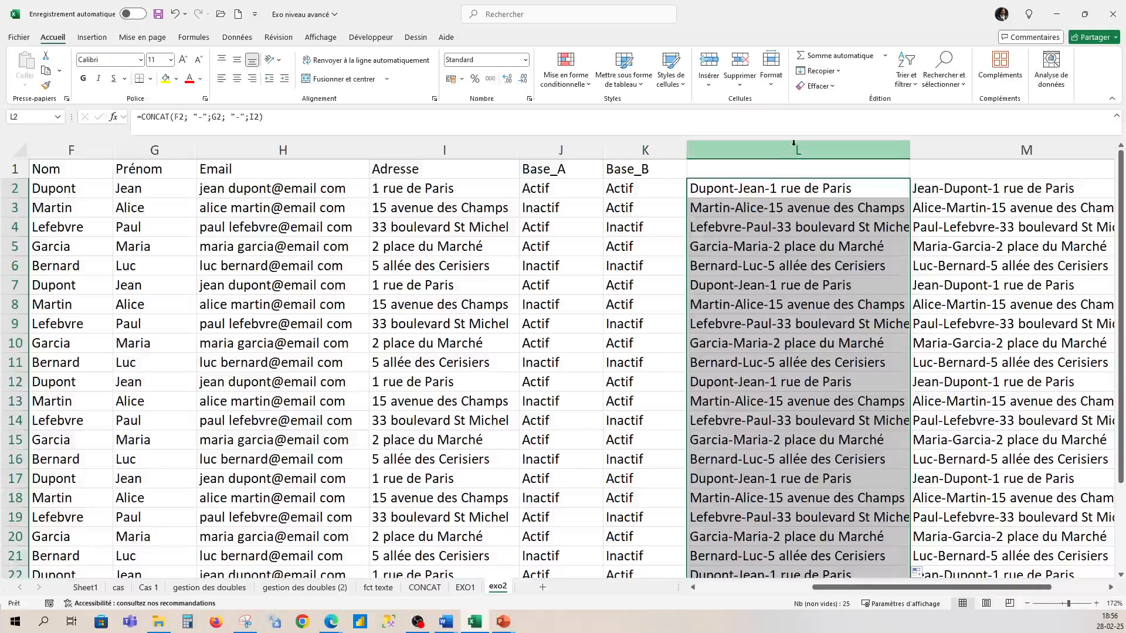
- Hide columns L and M containing the concatenated text
{"action": "left_click_drag", "start_coordinate": [850, 151], "coordinate": [936, 154]}
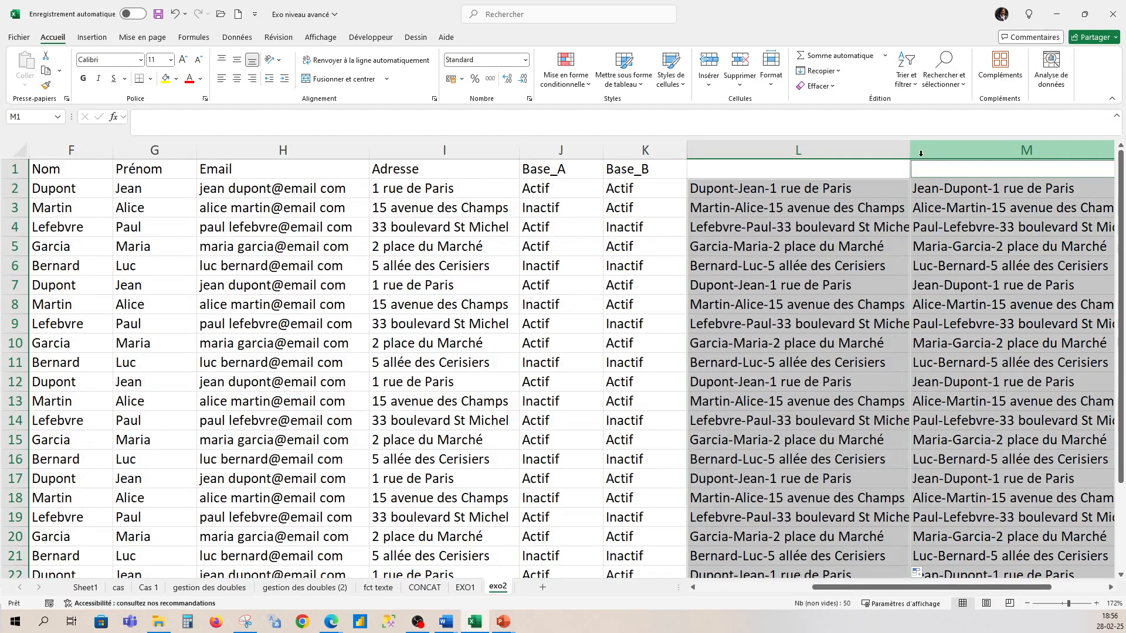
{"action": "right_click", "coordinate": [866, 142]}
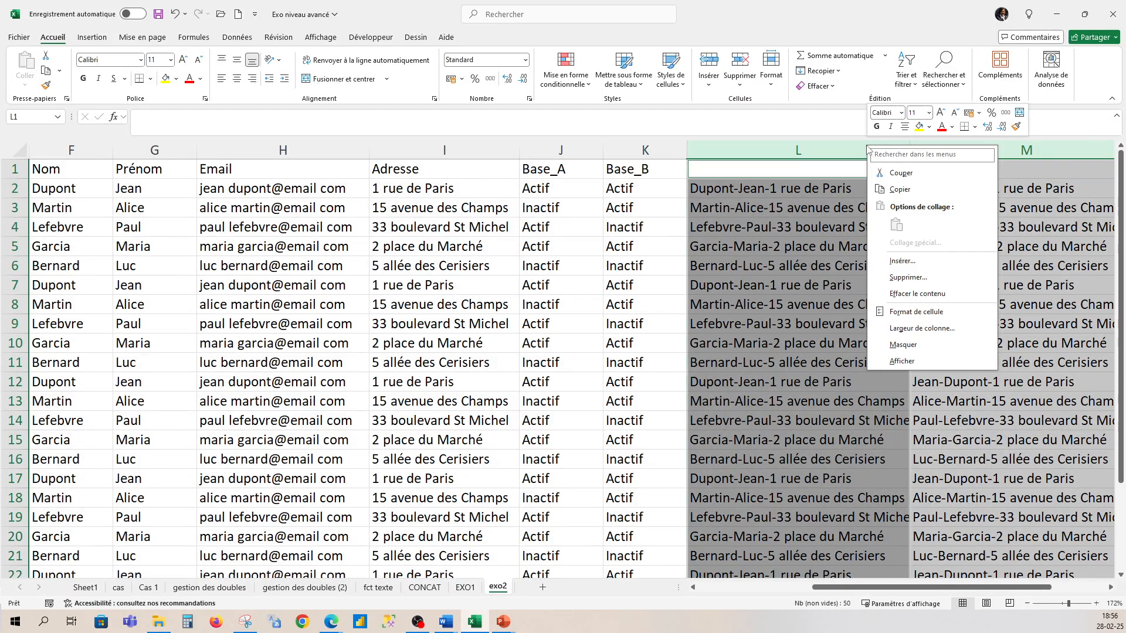
{"action": "left_click", "coordinate": [906, 350]}
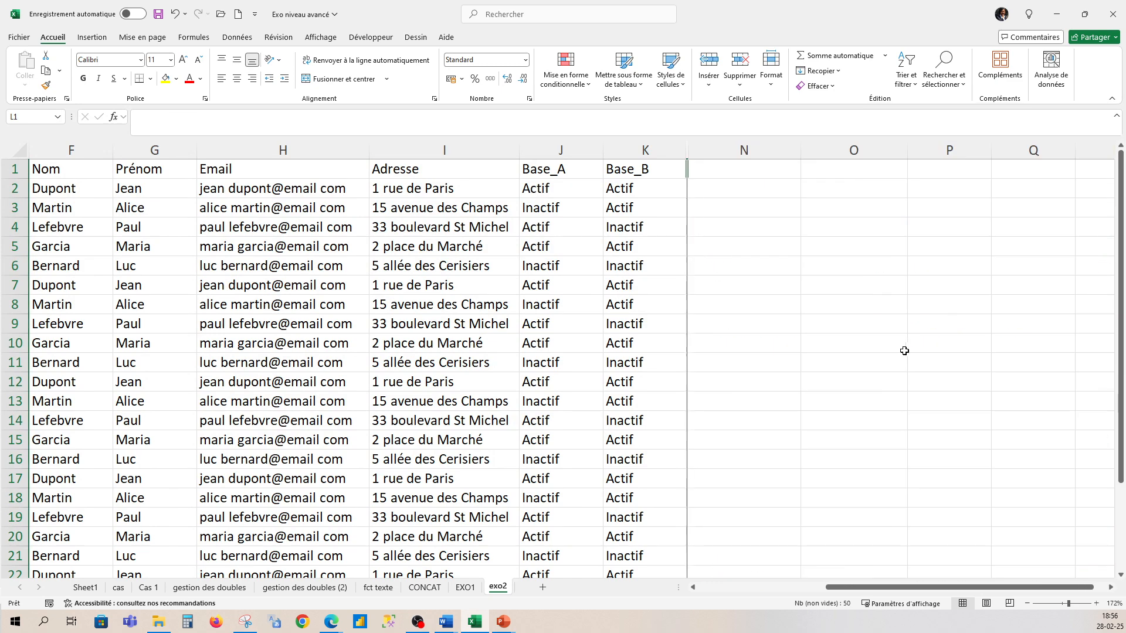
{"action": "left_click_drag", "start_coordinate": [878, 588], "coordinate": [827, 588]}
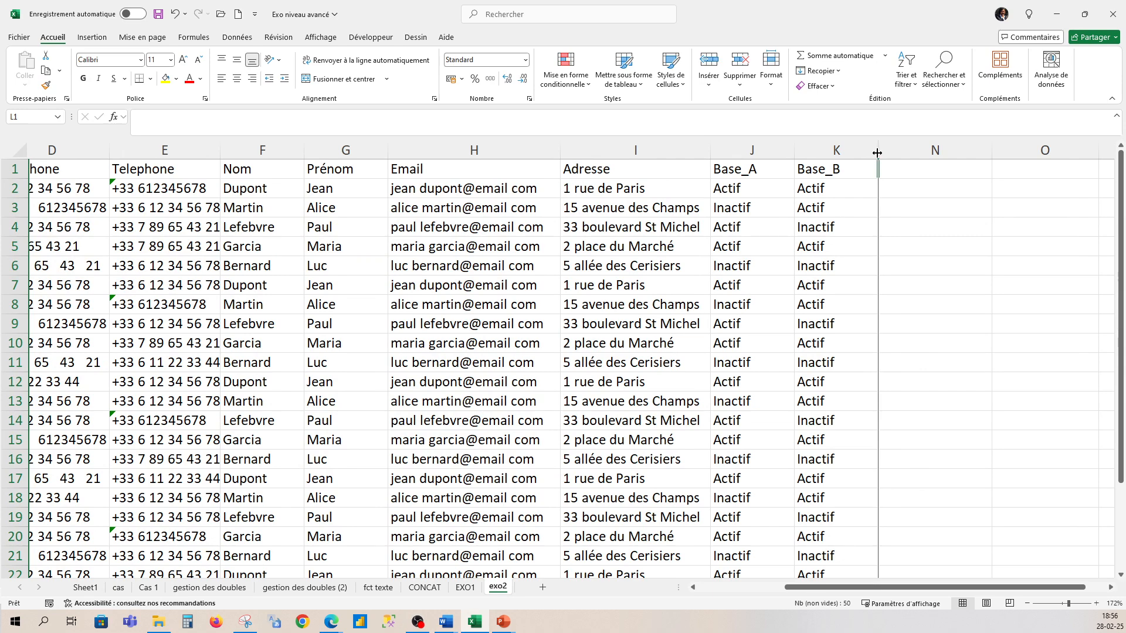
- Unhide columns M and L and autofit column K to its Base_B values
{"action": "right_click", "coordinate": [891, 153]}
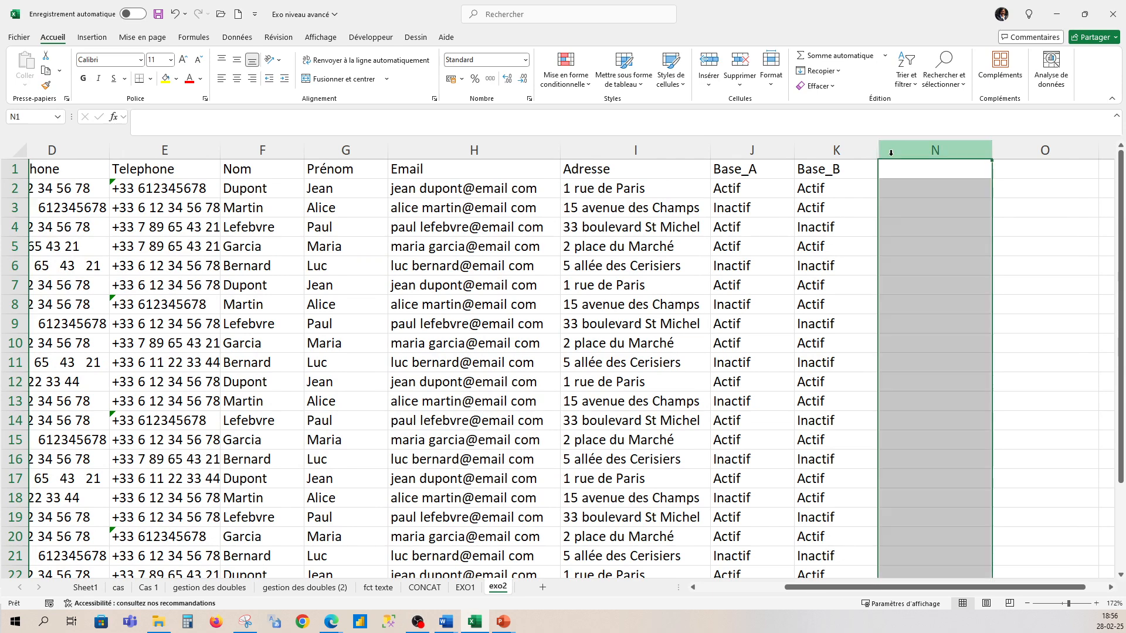
{"action": "left_click", "coordinate": [932, 372]}
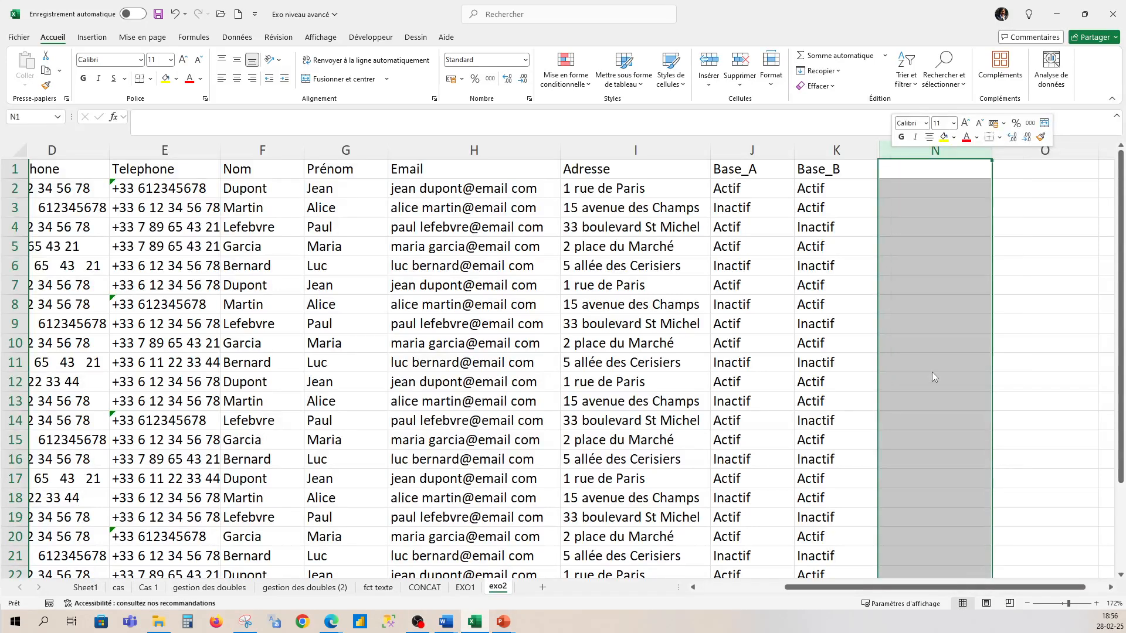
{"action": "left_click", "coordinate": [870, 154]}
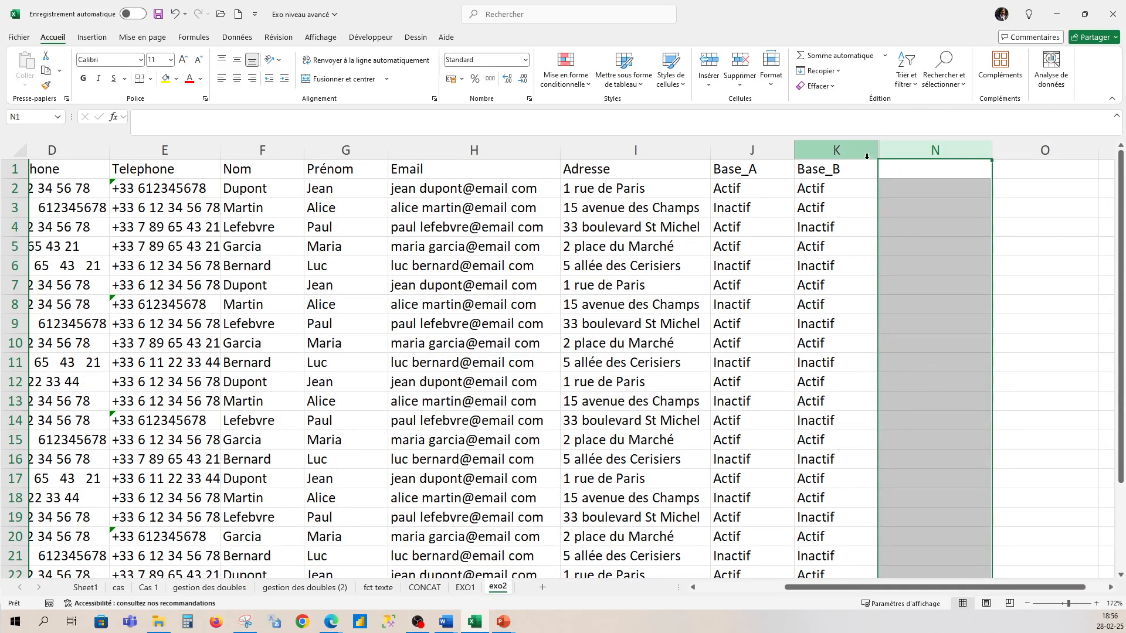
{"action": "double_click", "coordinate": [878, 154]}
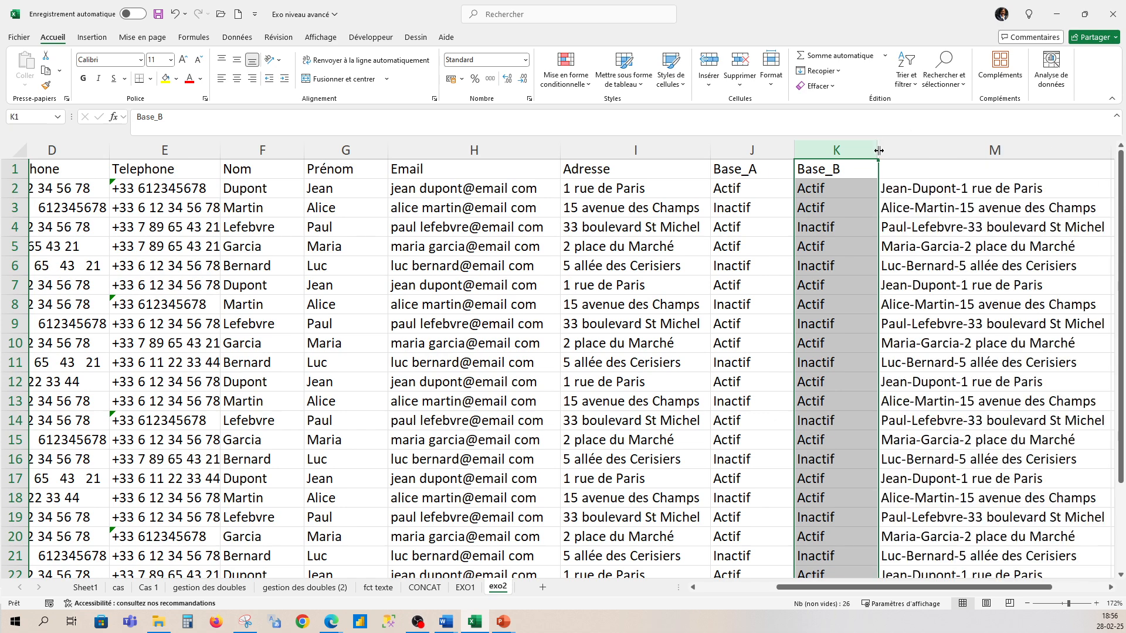
{"action": "double_click", "coordinate": [877, 151]}
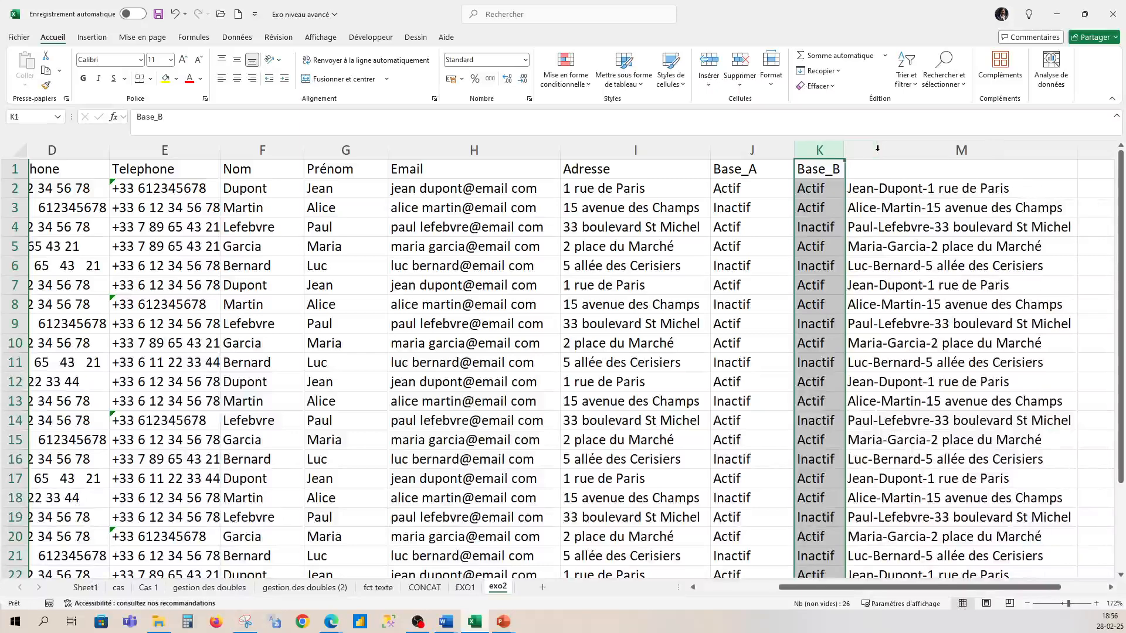
{"action": "double_click", "coordinate": [845, 150]}
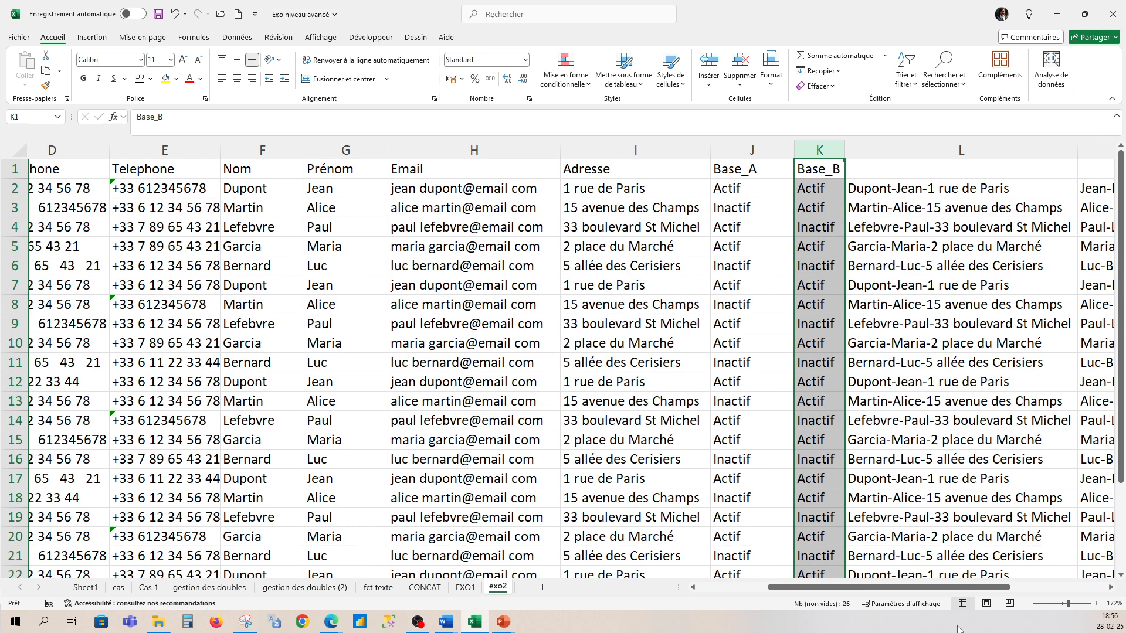
{"action": "left_click_drag", "start_coordinate": [949, 588], "coordinate": [989, 588]}
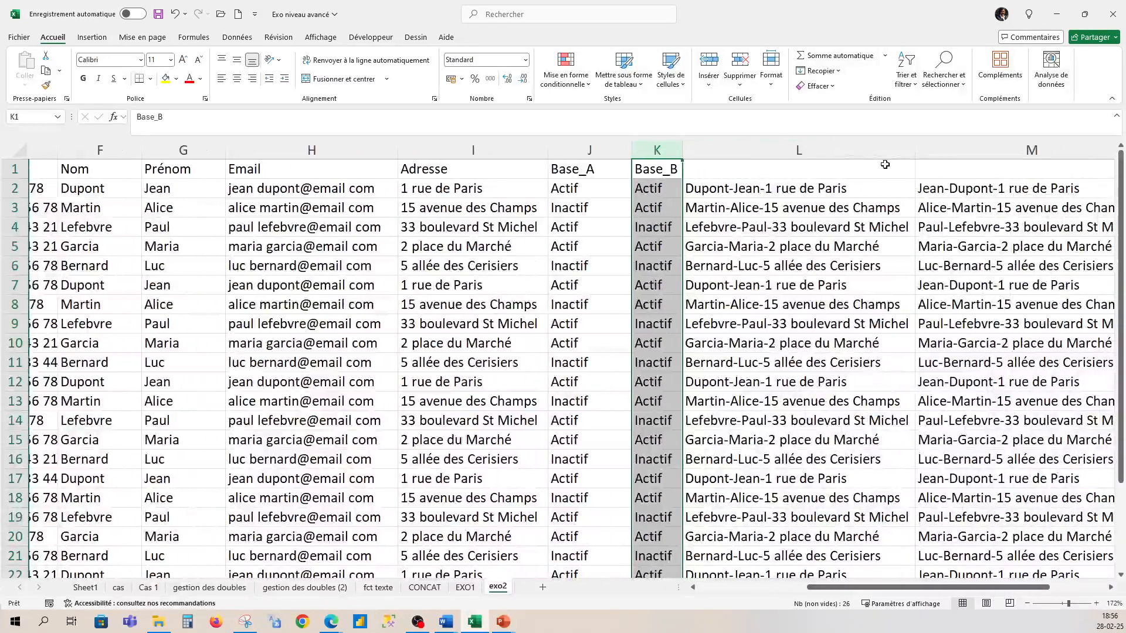
- Check the M2 formula, then hide columns L and M
{"action": "left_click", "coordinate": [826, 150]}
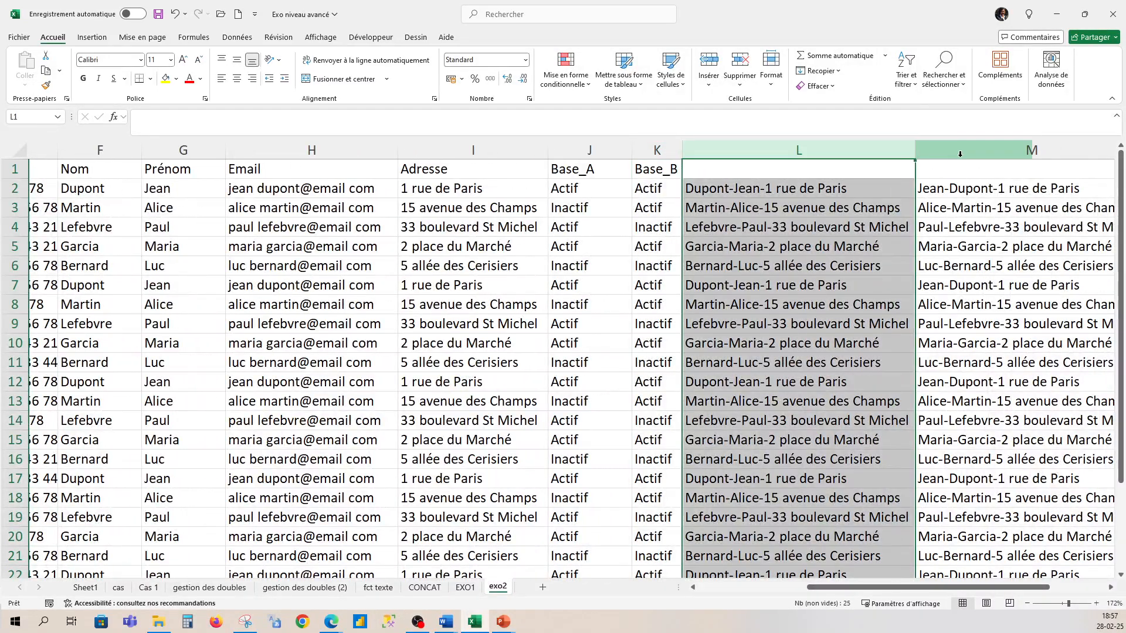
{"action": "left_click", "coordinate": [985, 151], "text": "ctrl"}
{"action": "right_click", "coordinate": [928, 335]}
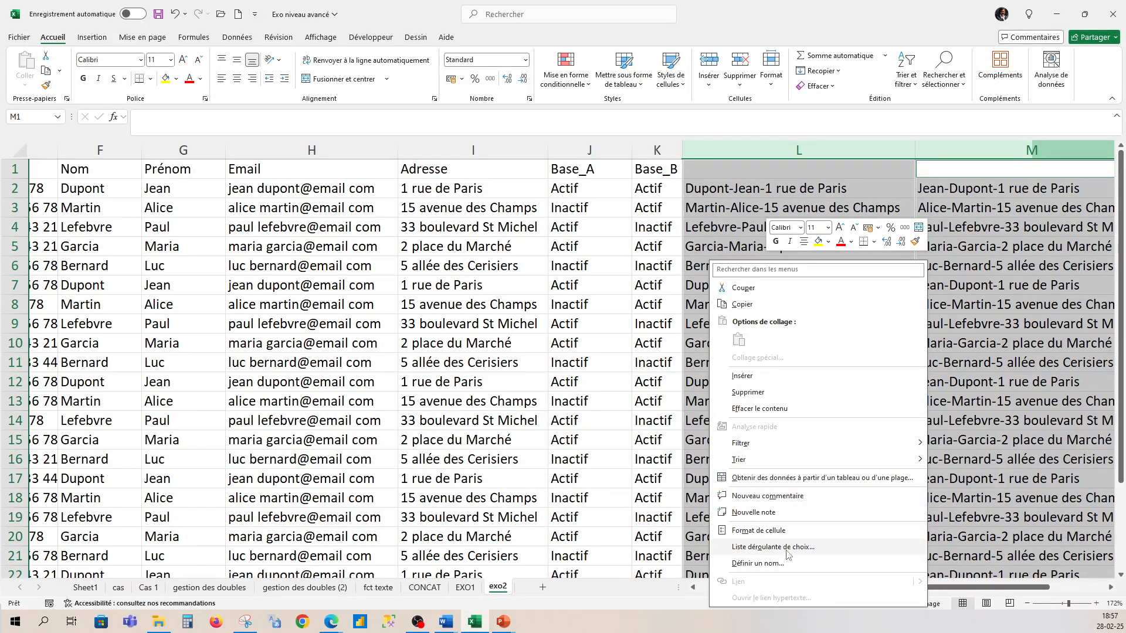
{"action": "key", "text": "Escape"}
{"action": "left_click", "coordinate": [1014, 188]}
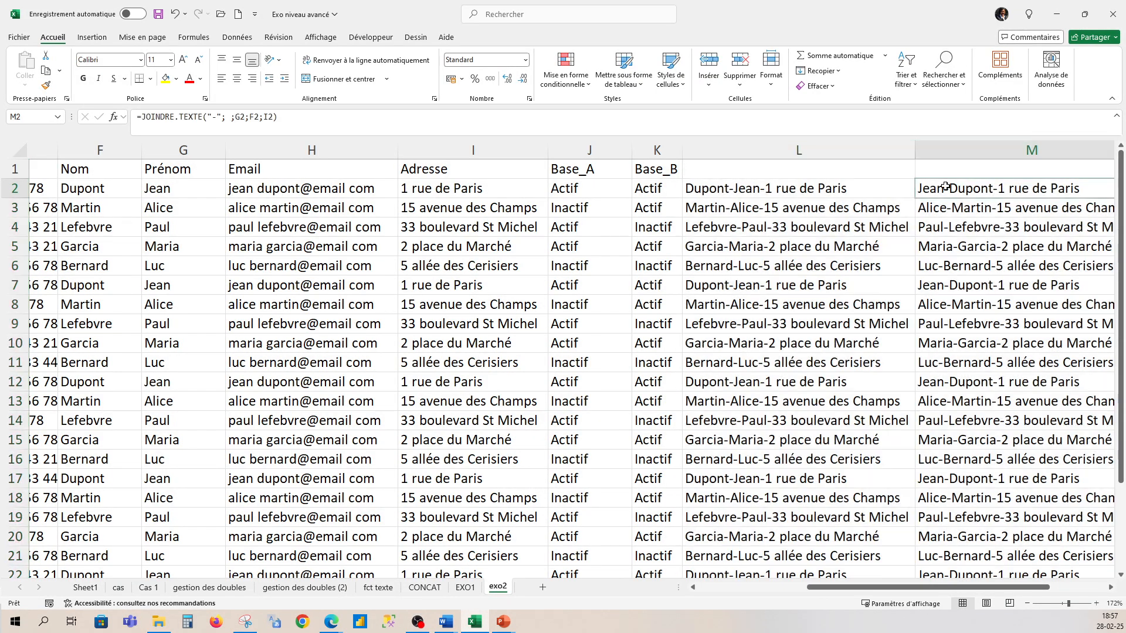
{"action": "left_click", "coordinate": [856, 148]}
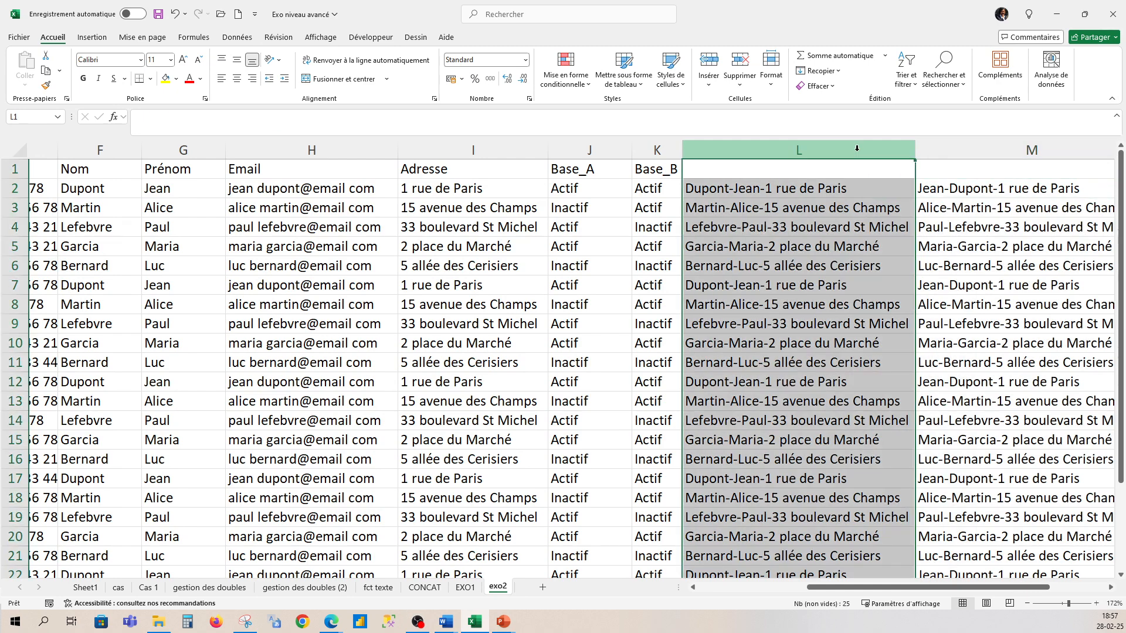
{"action": "left_click", "coordinate": [977, 148], "text": "ctrl"}
{"action": "right_click", "coordinate": [977, 148]}
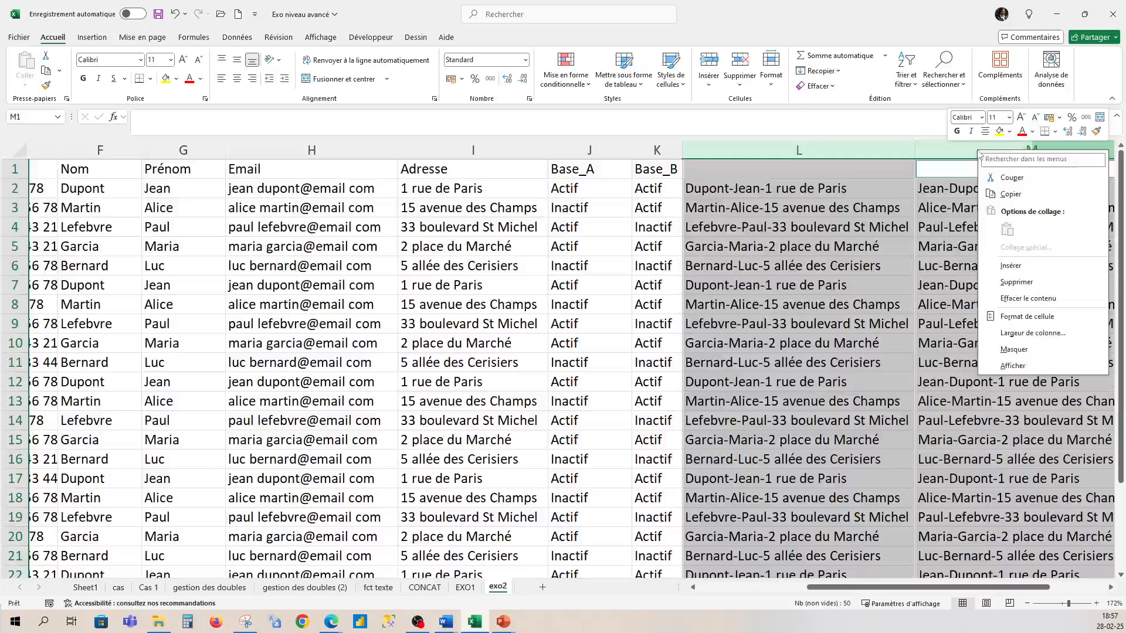
{"action": "left_click", "coordinate": [1024, 350]}
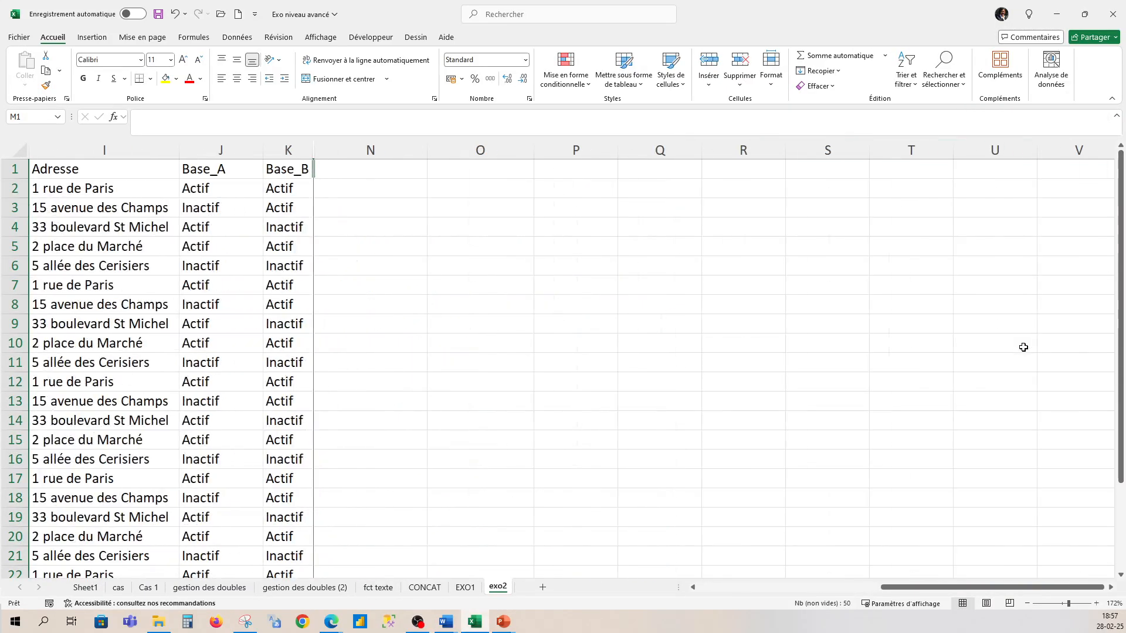
- Unhide columns L and M briefly, then hide them again with Ctrl+minus
{"action": "right_click", "coordinate": [315, 152]}
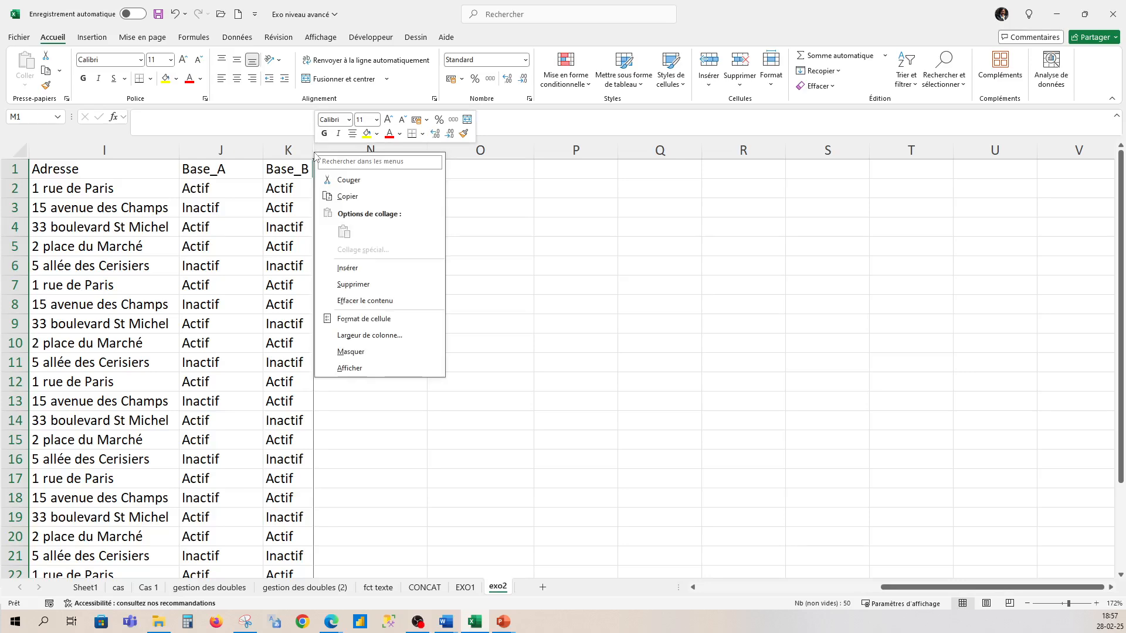
{"action": "left_click", "coordinate": [350, 368]}
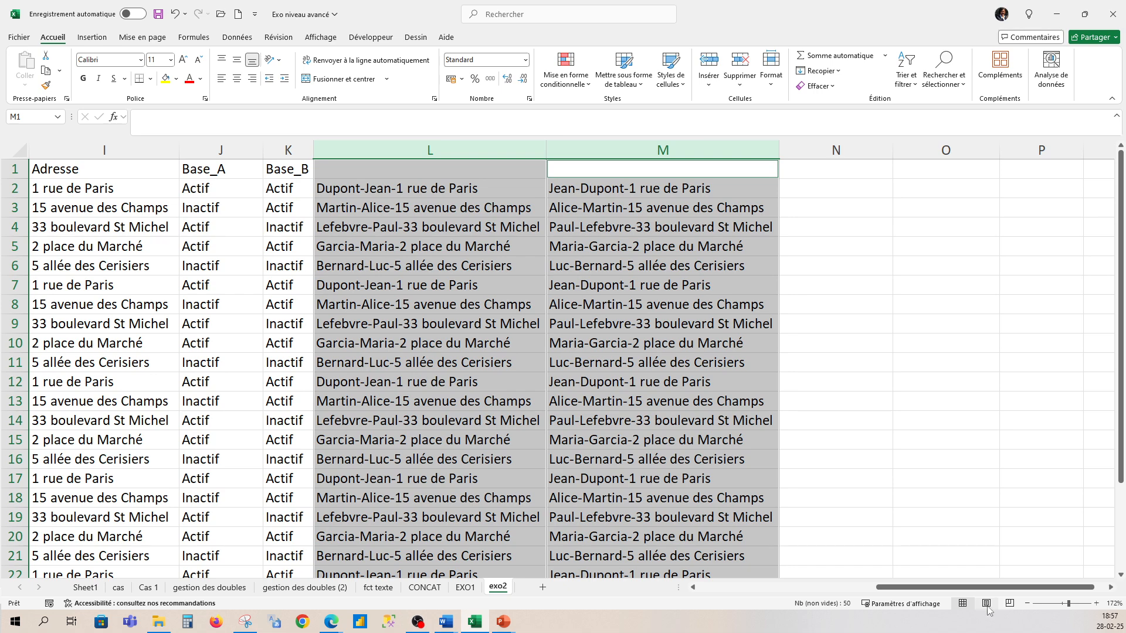
{"action": "left_click_drag", "start_coordinate": [988, 587], "coordinate": [948, 589]}
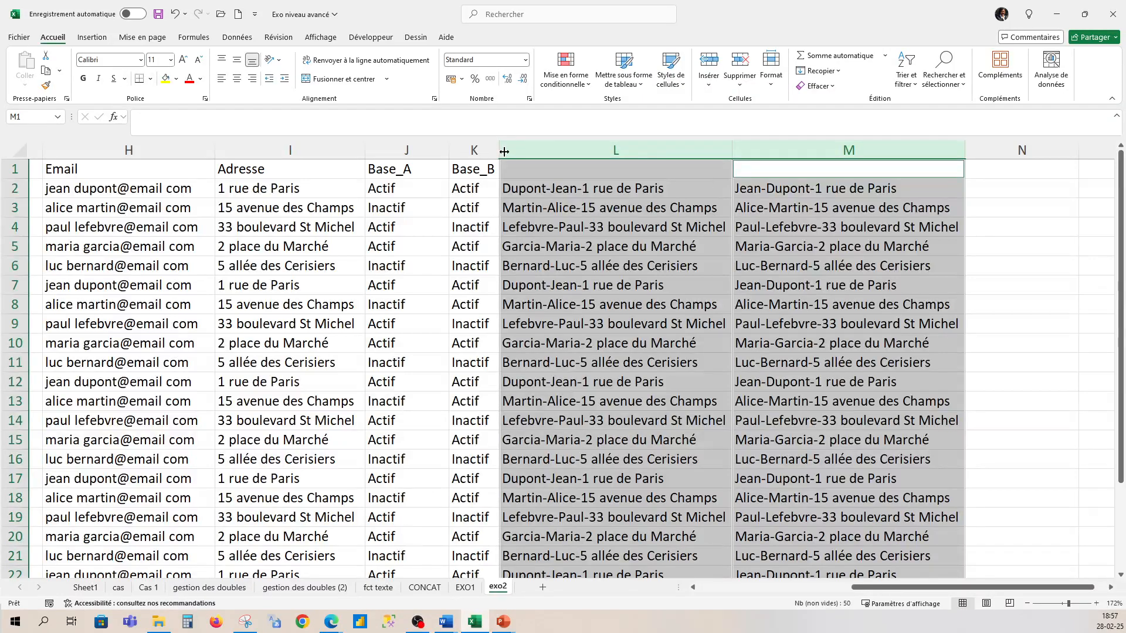
{"action": "key", "text": "ctrl+minus"}
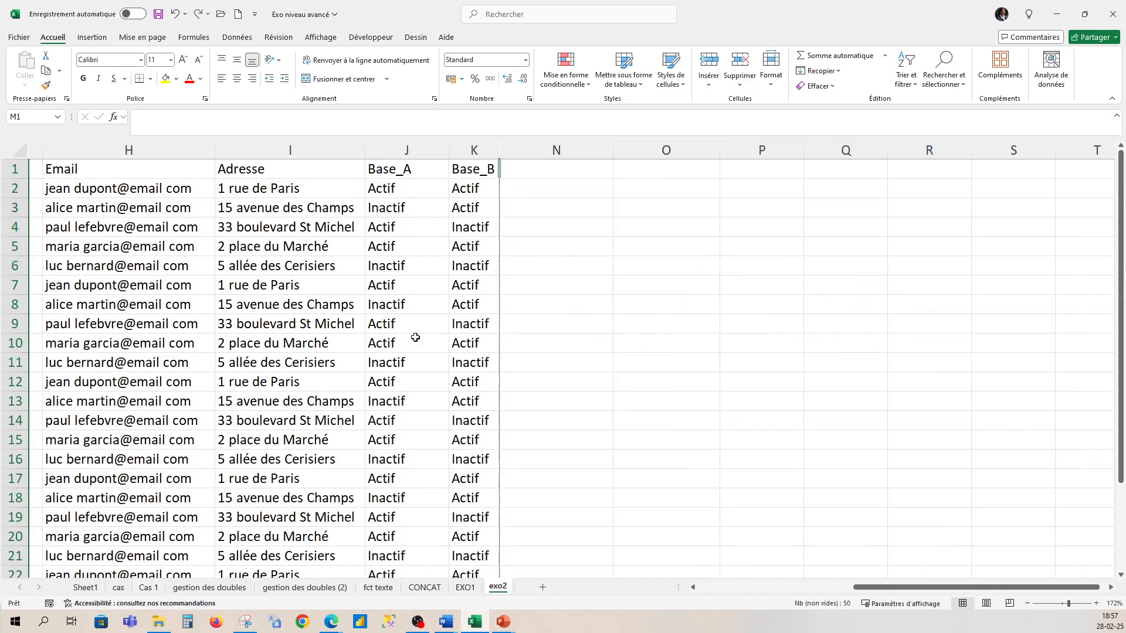
{"action": "left_click_drag", "start_coordinate": [900, 589], "coordinate": [794, 589]}
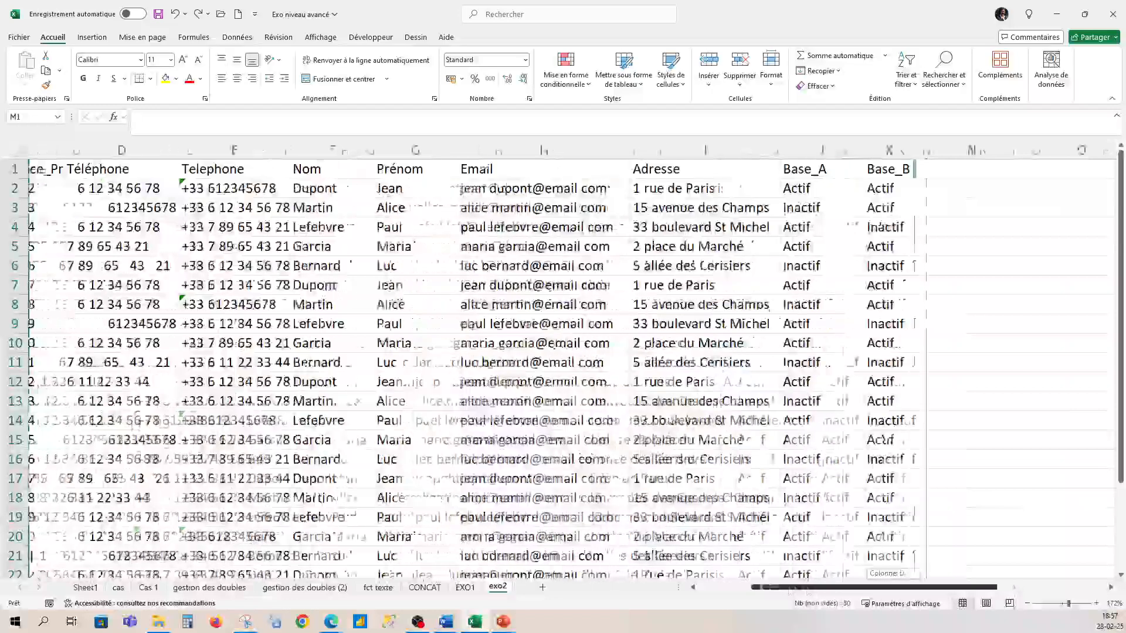
- Select the whole data table and turn on header filters from the Données tab
{"action": "left_click", "coordinate": [311, 303]}
{"action": "key", "text": "ctrl+a"}
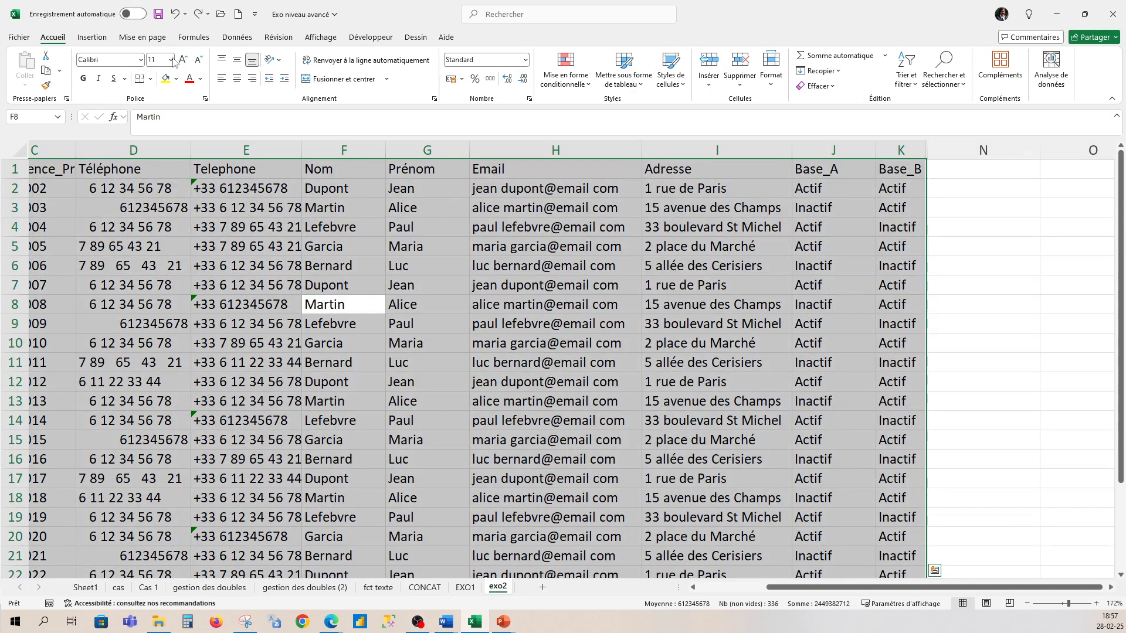
{"action": "left_click", "coordinate": [96, 39]}
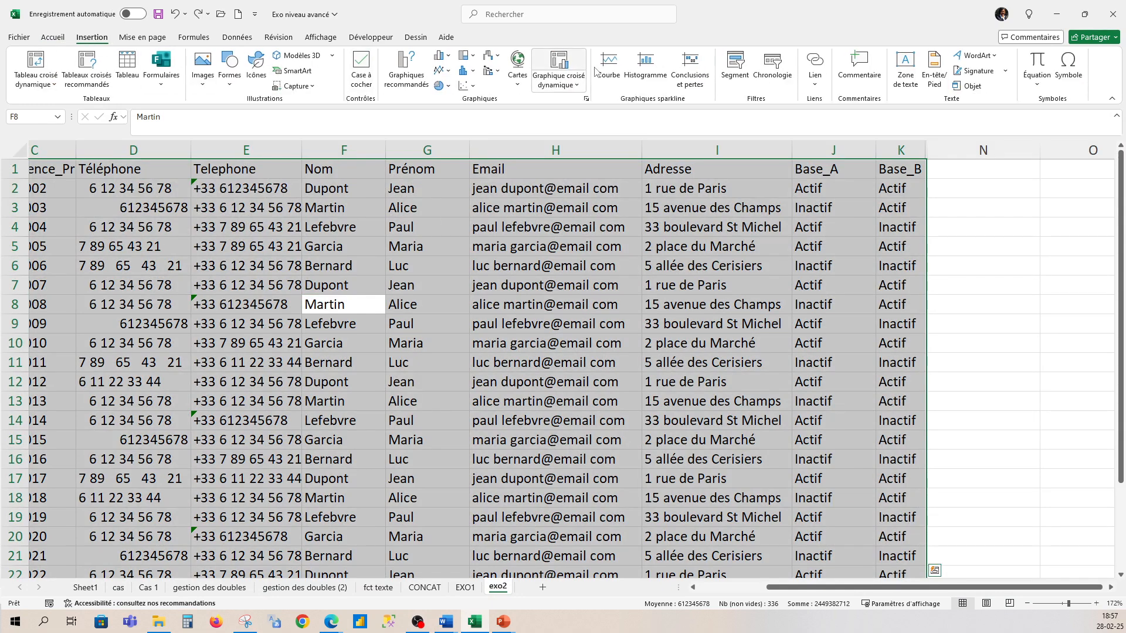
{"action": "left_click", "coordinate": [237, 37]}
{"action": "left_click", "coordinate": [592, 66]}
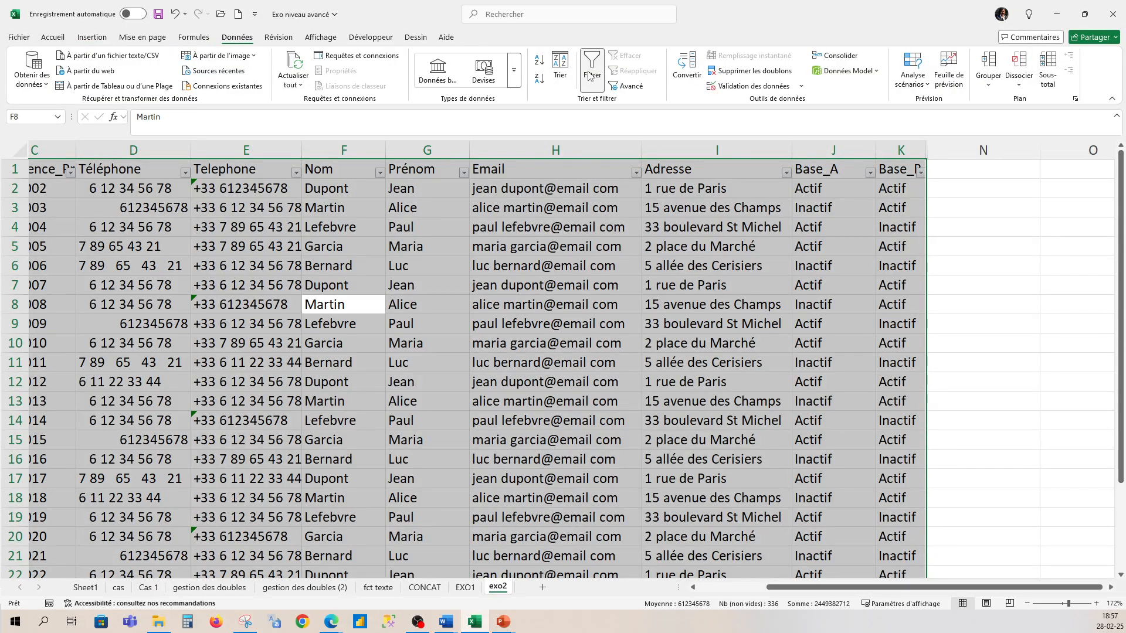
- Filter the Prénom column to show only Alice and Jean
{"action": "left_click", "coordinate": [464, 172]}
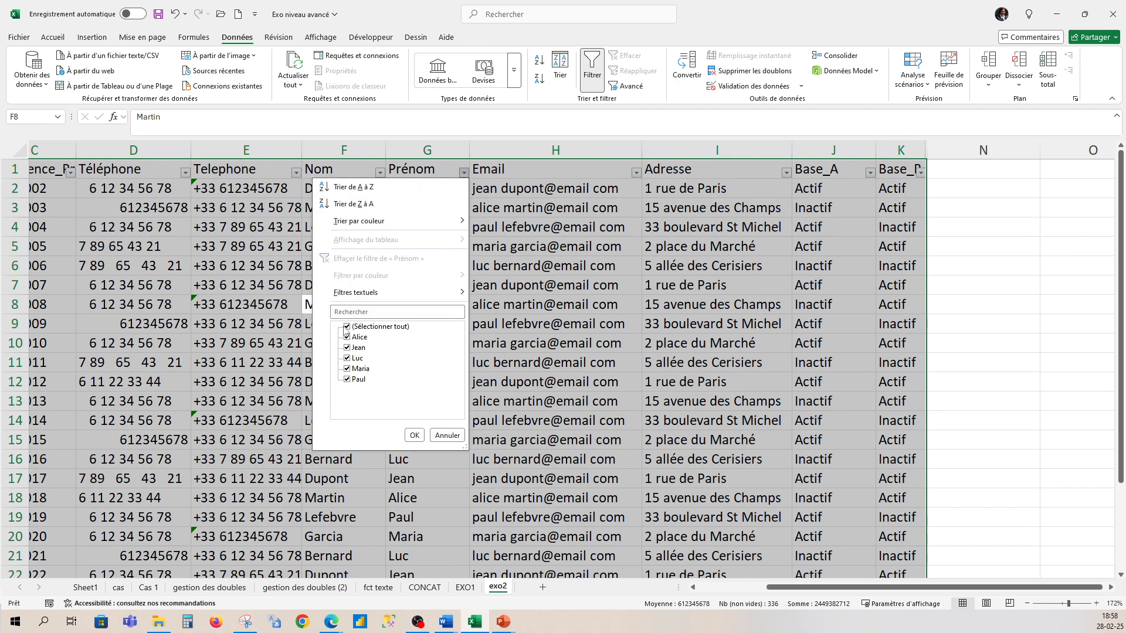
{"action": "left_click", "coordinate": [347, 327]}
{"action": "left_click", "coordinate": [346, 338]}
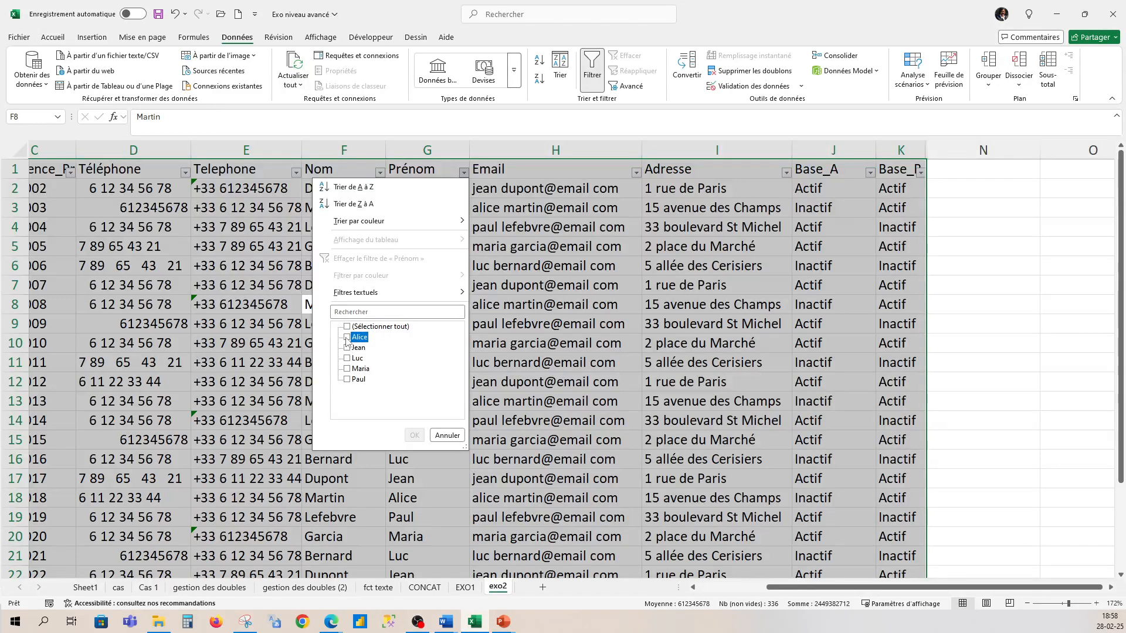
{"action": "left_click", "coordinate": [346, 348]}
{"action": "left_click", "coordinate": [414, 436]}
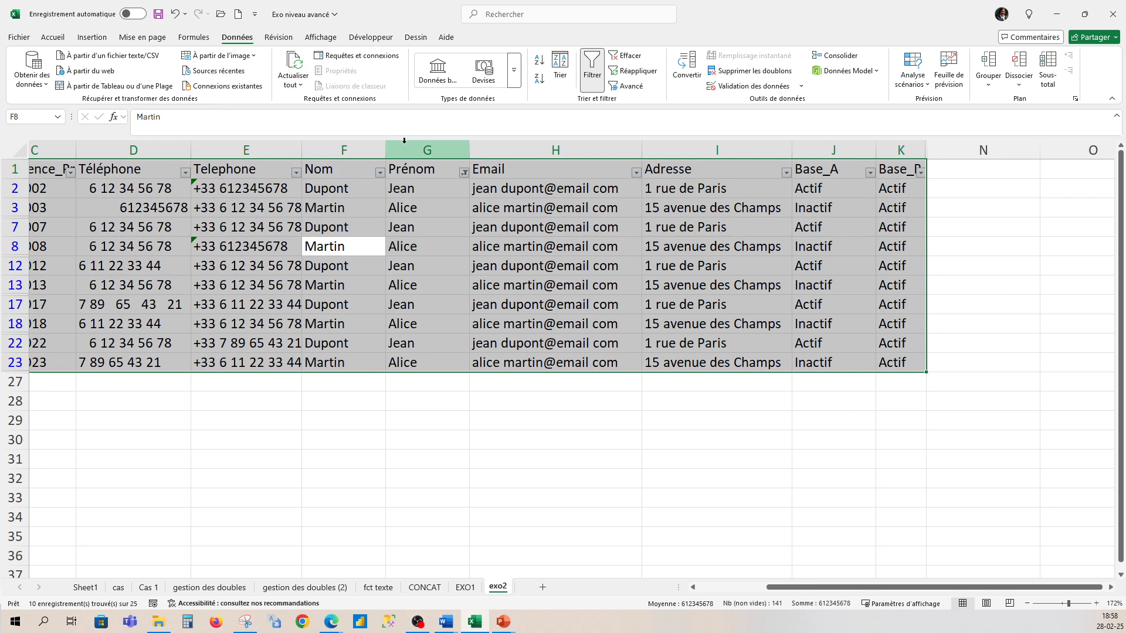
- Restore all first names in the Prénom filter and switch header filters off
{"action": "left_click", "coordinate": [464, 172]}
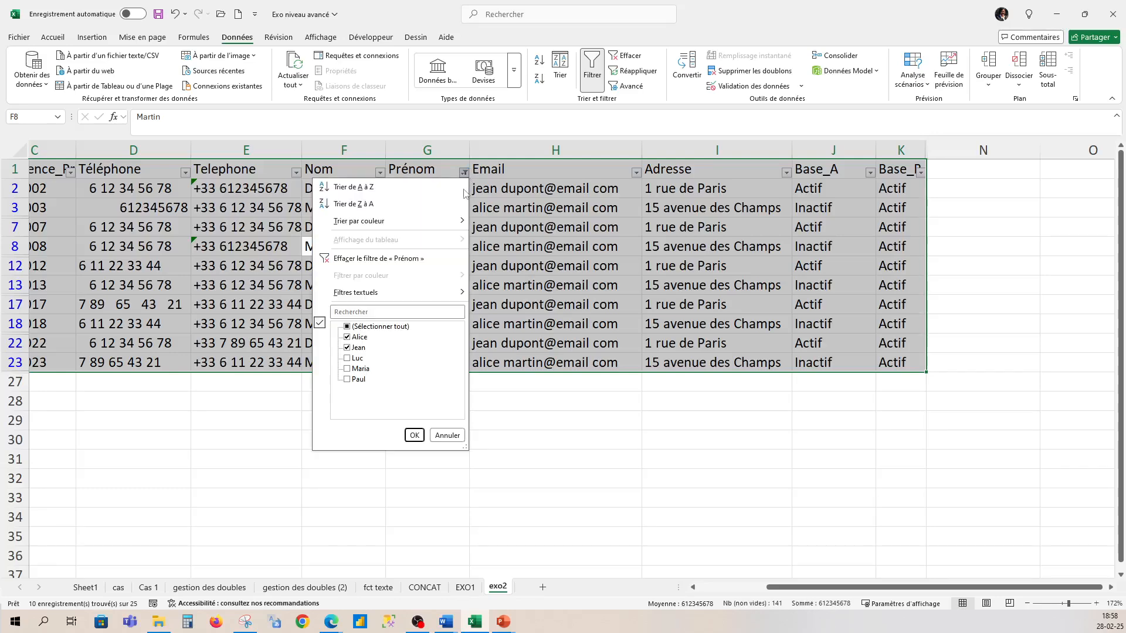
{"action": "left_click", "coordinate": [347, 327]}
{"action": "left_click", "coordinate": [414, 436]}
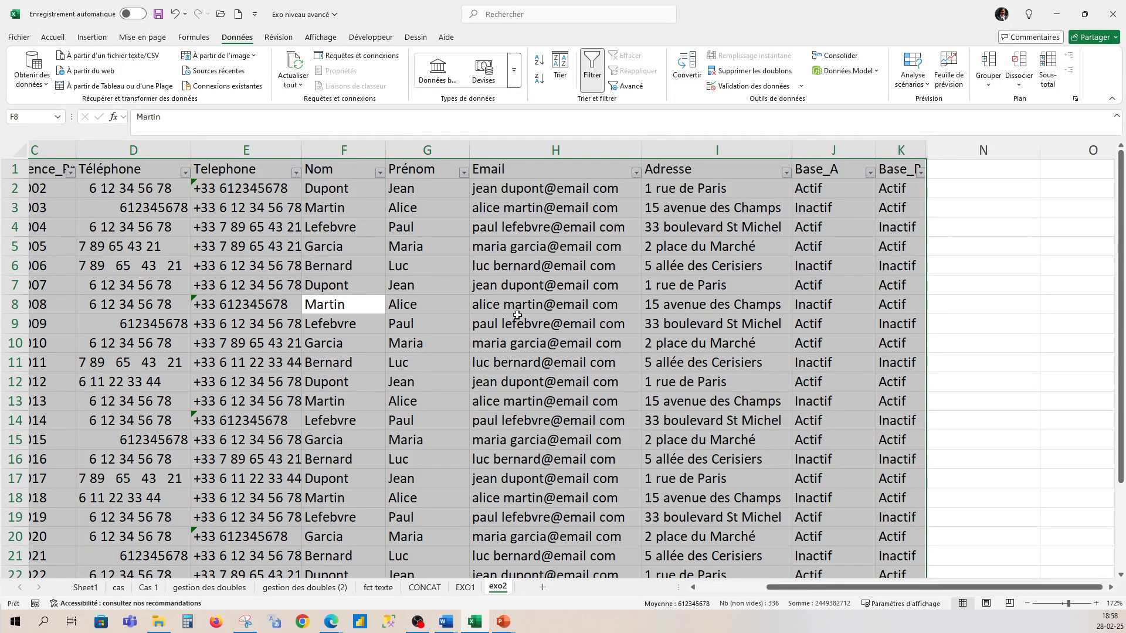
{"action": "left_click", "coordinate": [593, 82]}
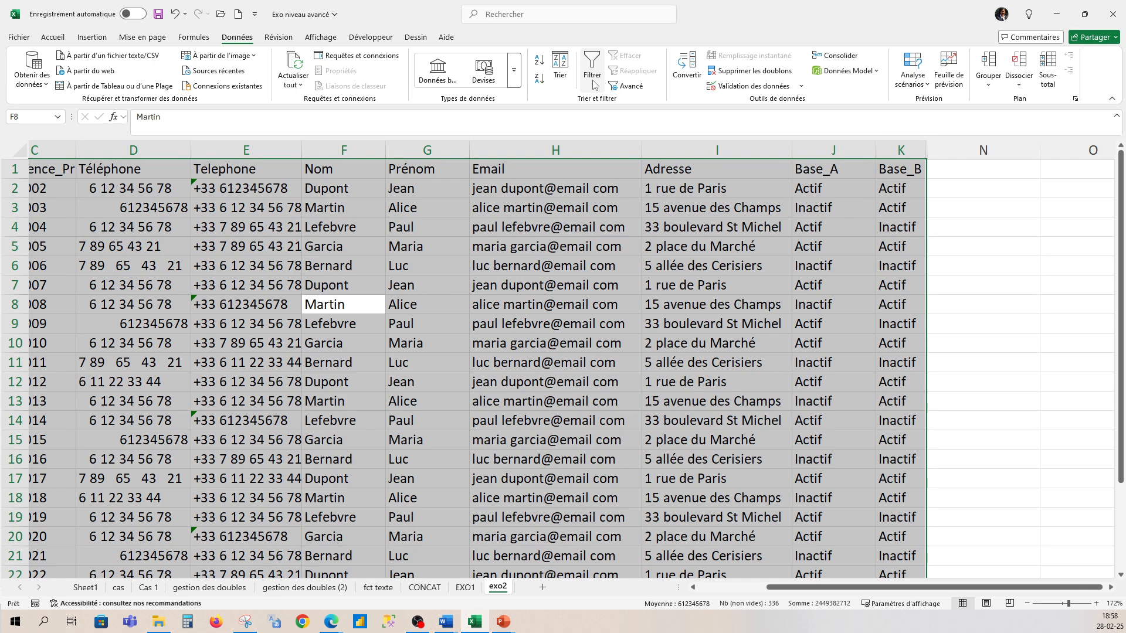
- Convert the data range into a table with headers
{"action": "left_click", "coordinate": [93, 37]}
{"action": "left_click", "coordinate": [128, 65]}
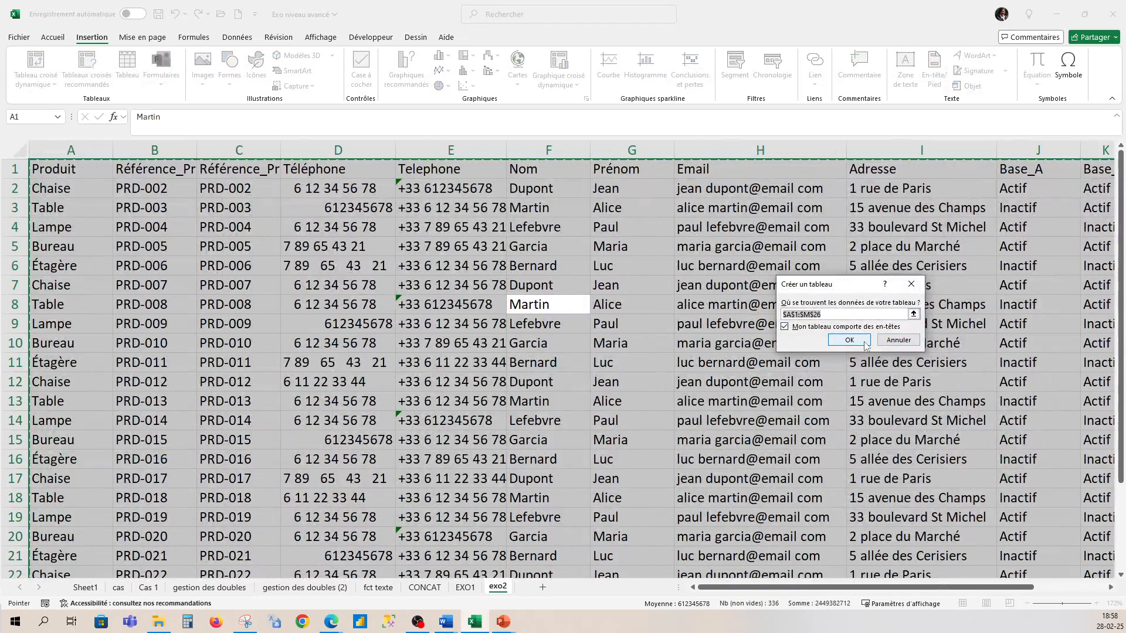
{"action": "left_click", "coordinate": [850, 341]}
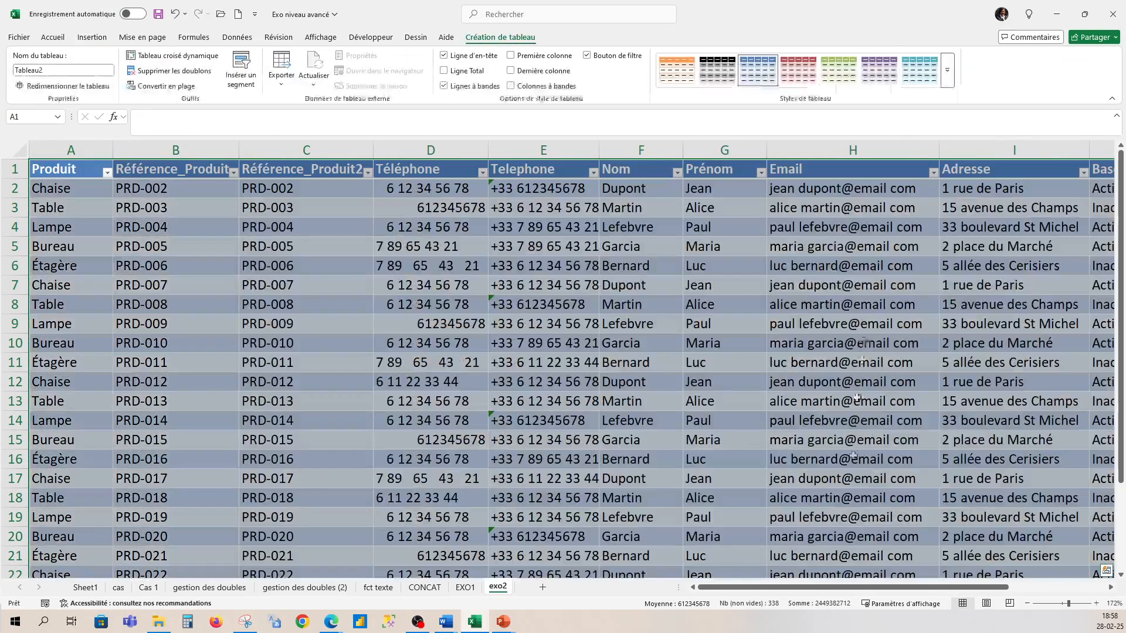
{"action": "left_click_drag", "start_coordinate": [834, 593], "coordinate": [932, 589]}
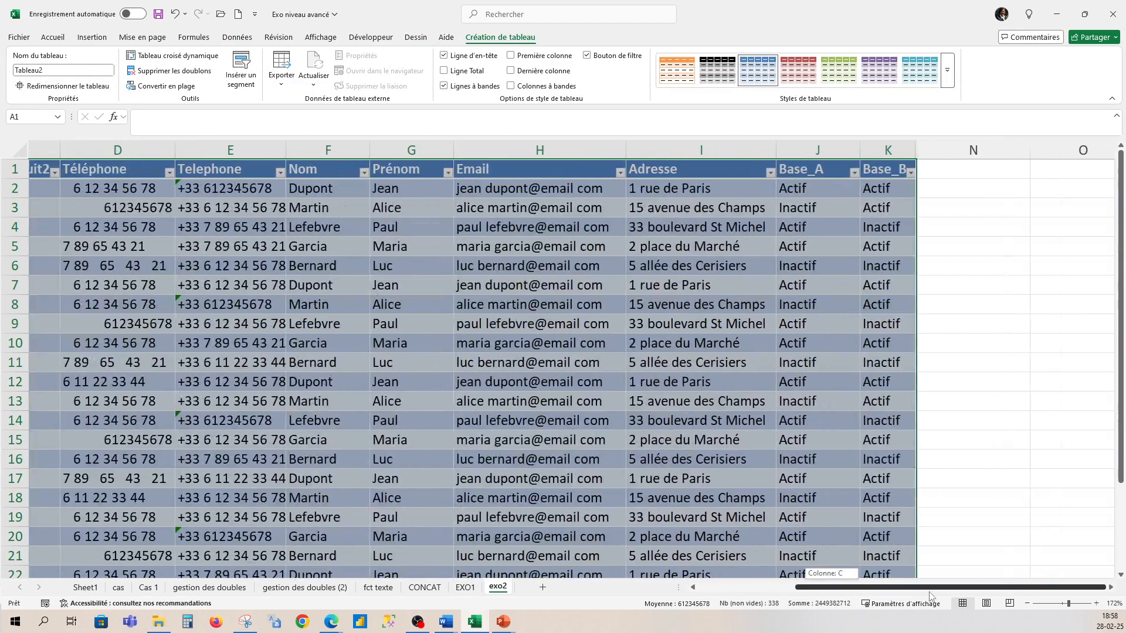
- Insert a slicer for the Nom column
{"action": "left_click", "coordinate": [248, 76]}
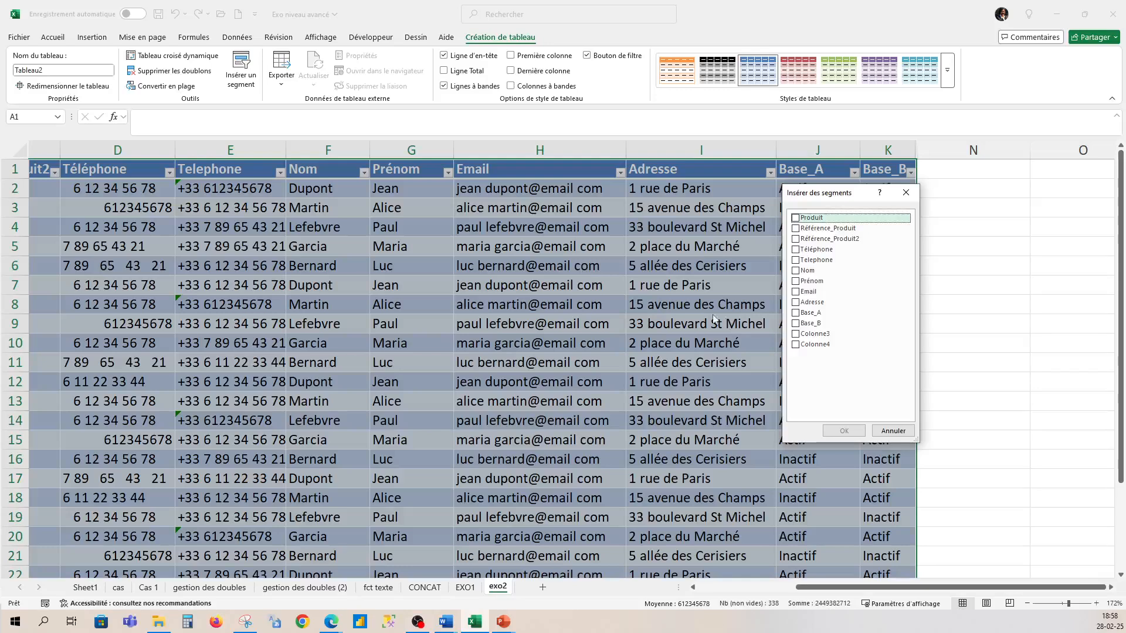
{"action": "left_click", "coordinate": [795, 270]}
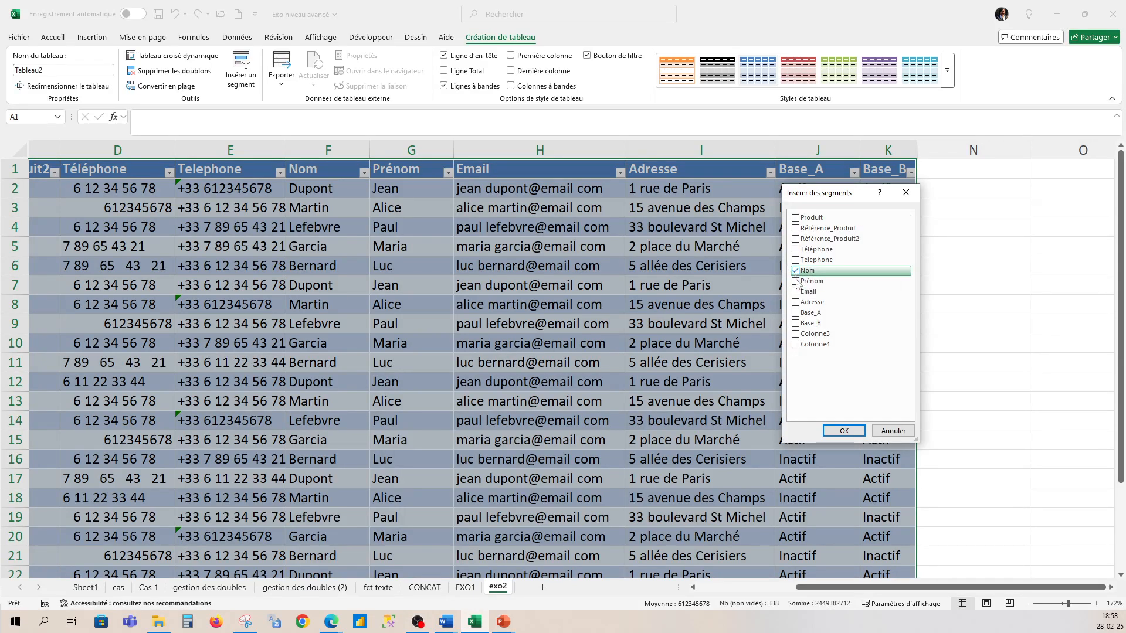
{"action": "left_click", "coordinate": [857, 427]}
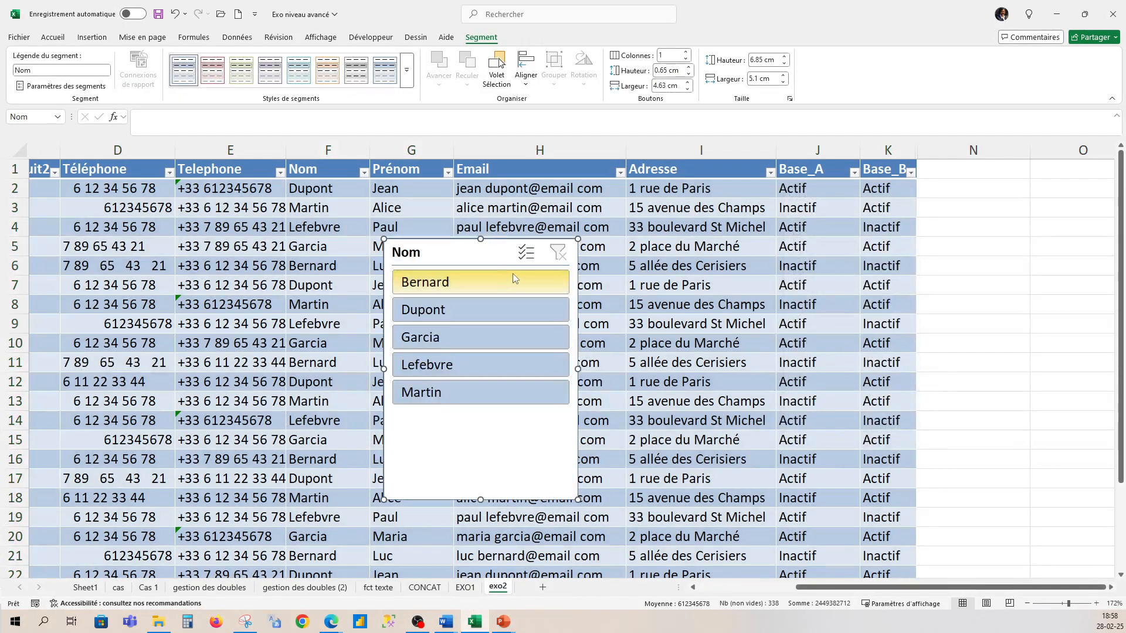
- Move the Nom slicer to the right and test filtering by Bernard, Garcia and Lefebvre
{"action": "left_click_drag", "start_coordinate": [485, 251], "coordinate": [1028, 212]}
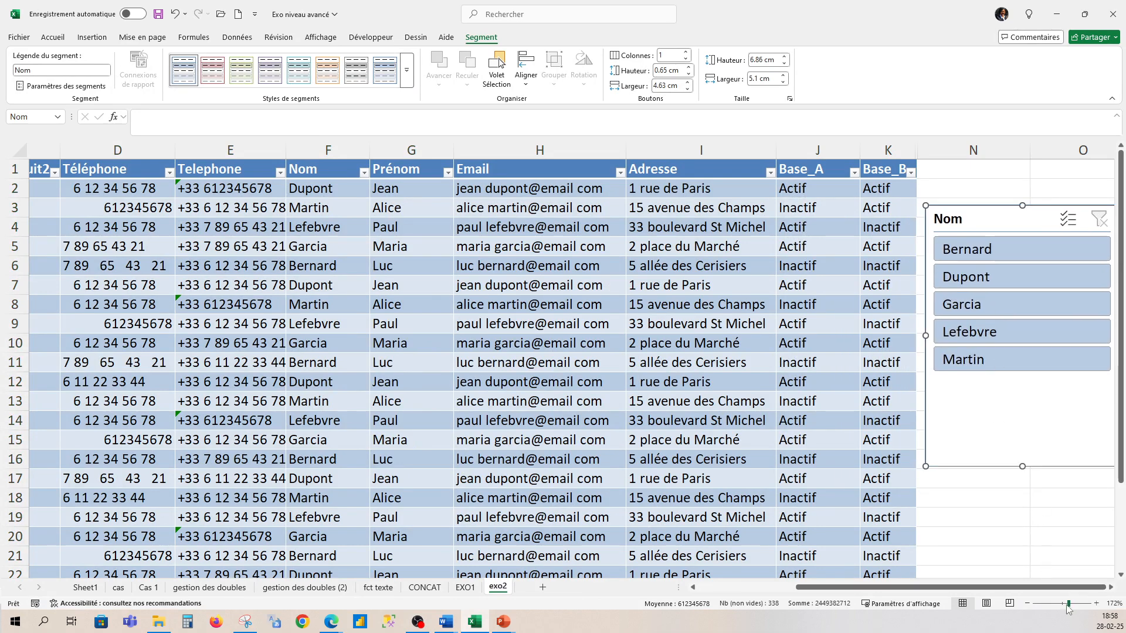
{"action": "left_click_drag", "start_coordinate": [1067, 605], "coordinate": [1065, 604]}
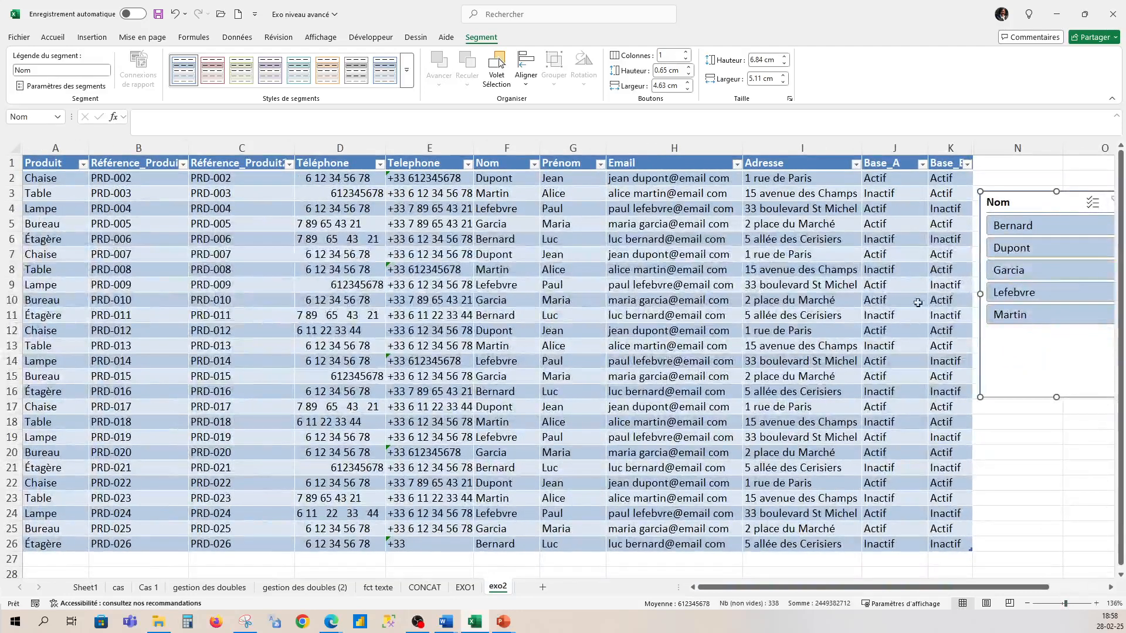
{"action": "left_click", "coordinate": [1027, 227]}
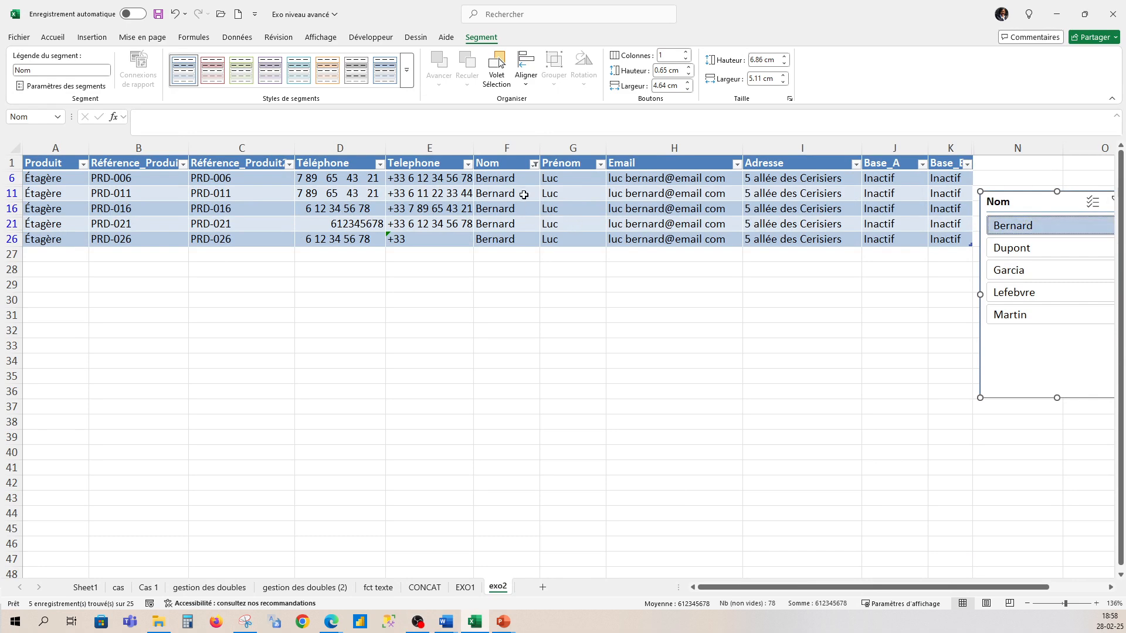
{"action": "left_click", "coordinate": [1003, 272]}
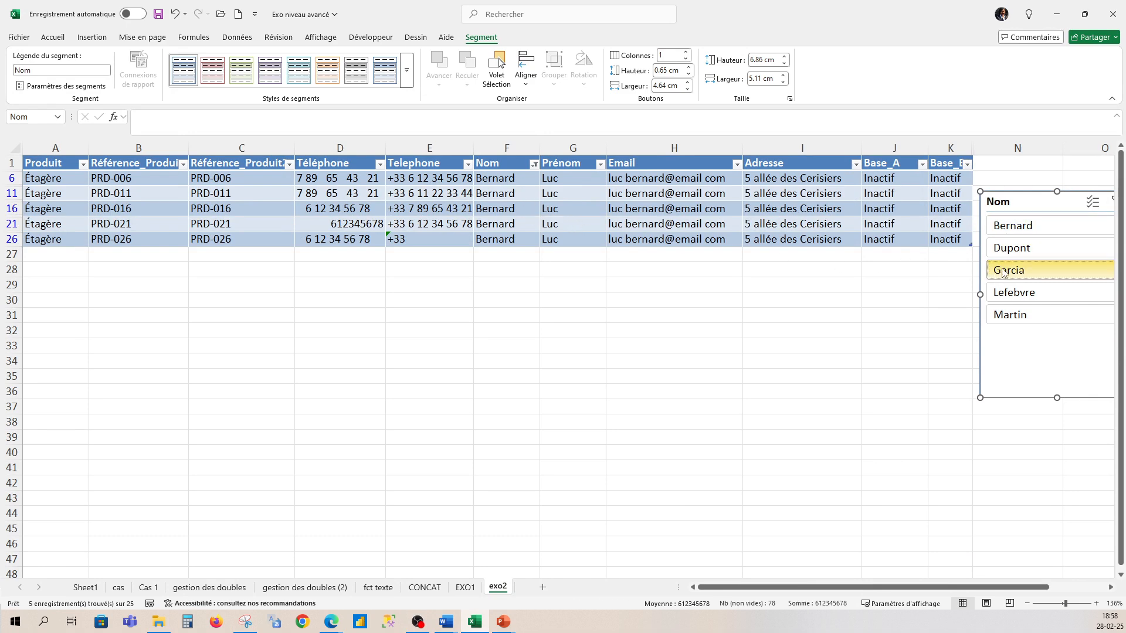
{"action": "left_click", "coordinate": [1021, 296]}
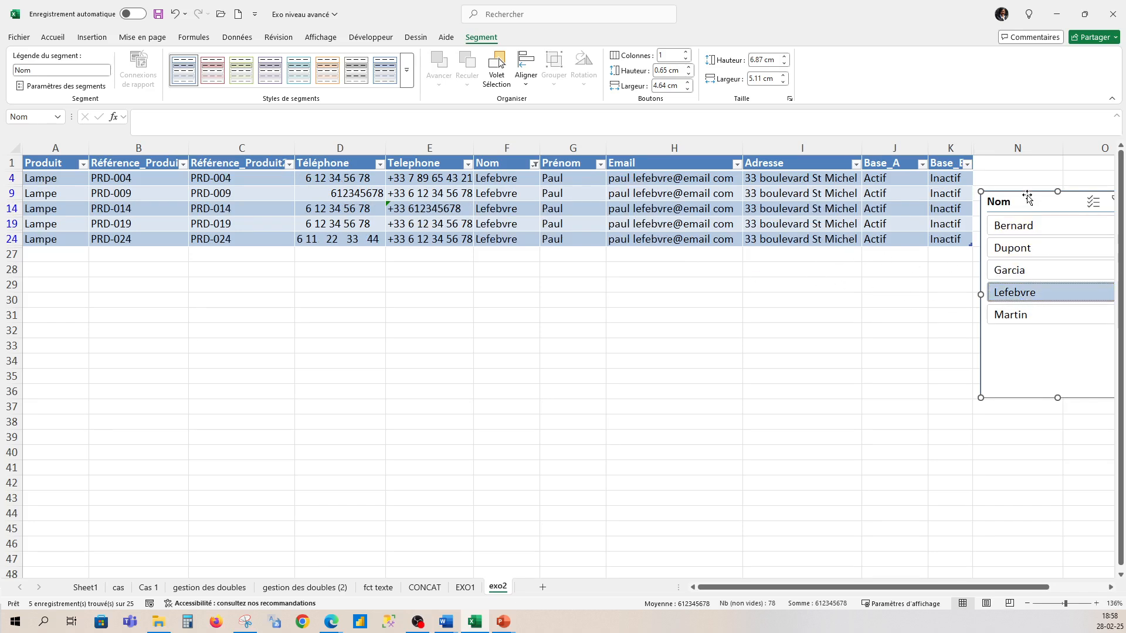
- Clear the Nom slicer filter and position the slicer beside column K
{"action": "left_click_drag", "start_coordinate": [1027, 193], "coordinate": [969, 237]}
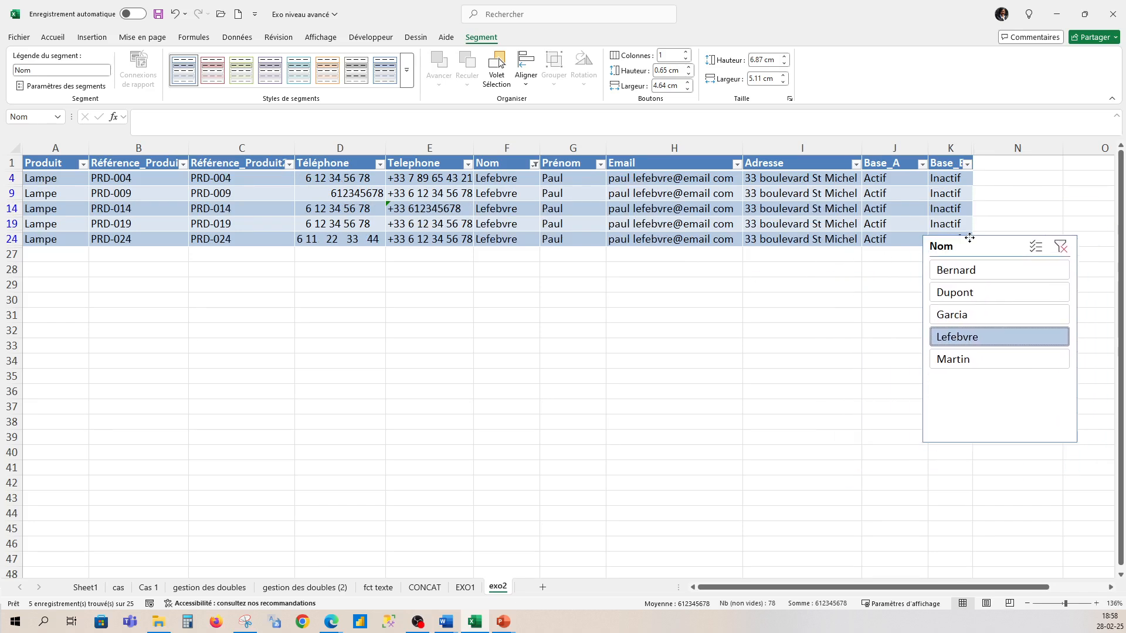
{"action": "left_click", "coordinate": [1061, 246]}
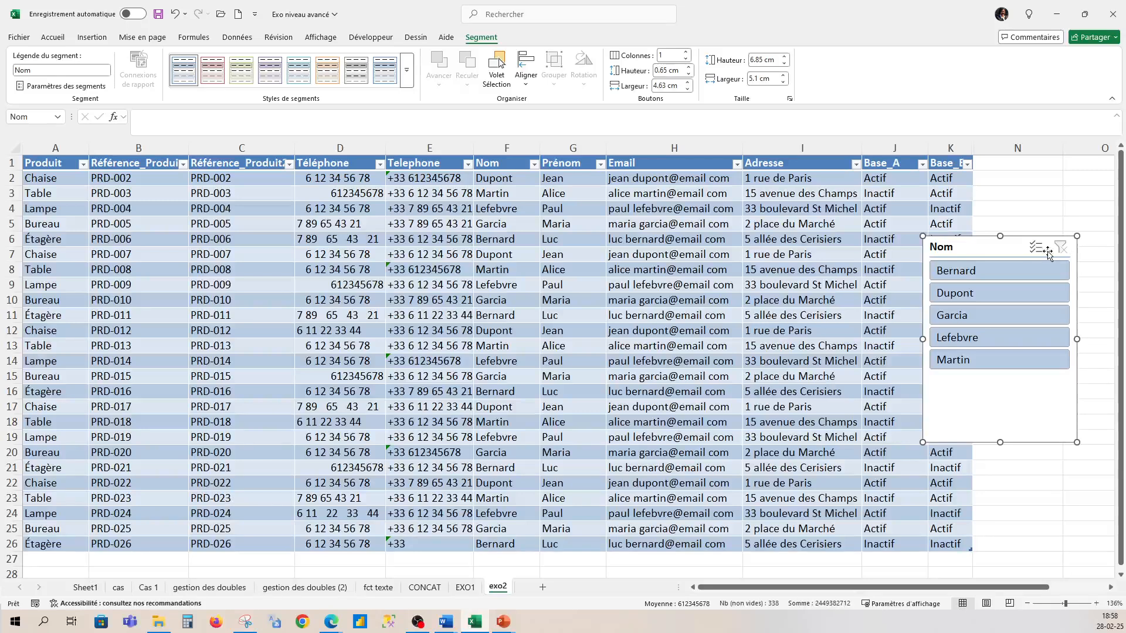
{"action": "left_click_drag", "start_coordinate": [1021, 241], "coordinate": [1009, 175]}
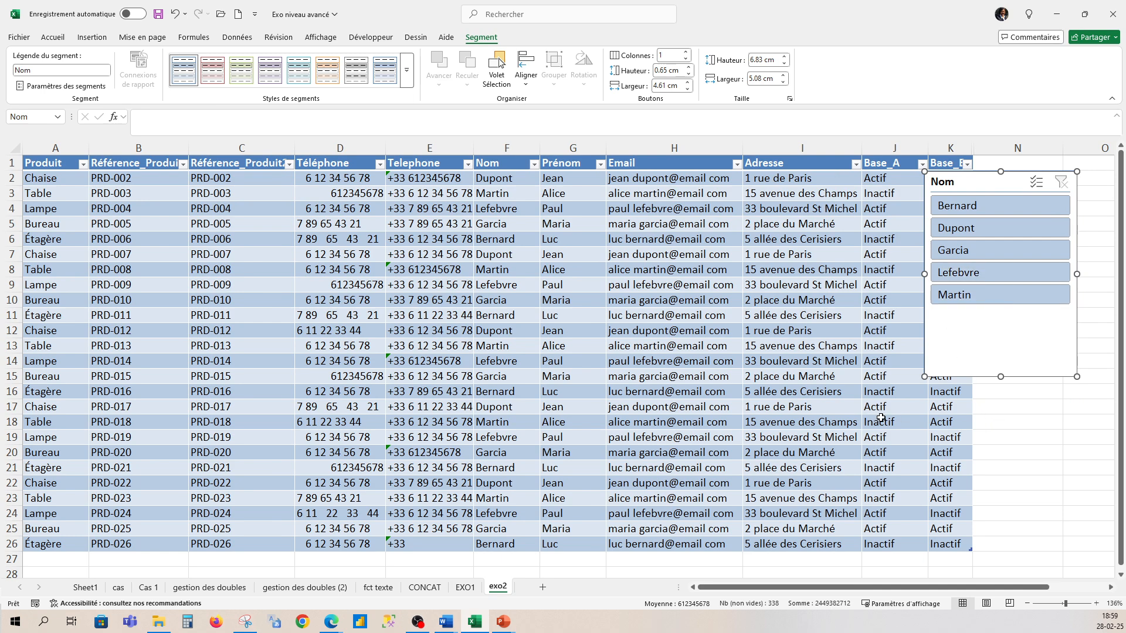
{"action": "left_click", "coordinate": [847, 420]}
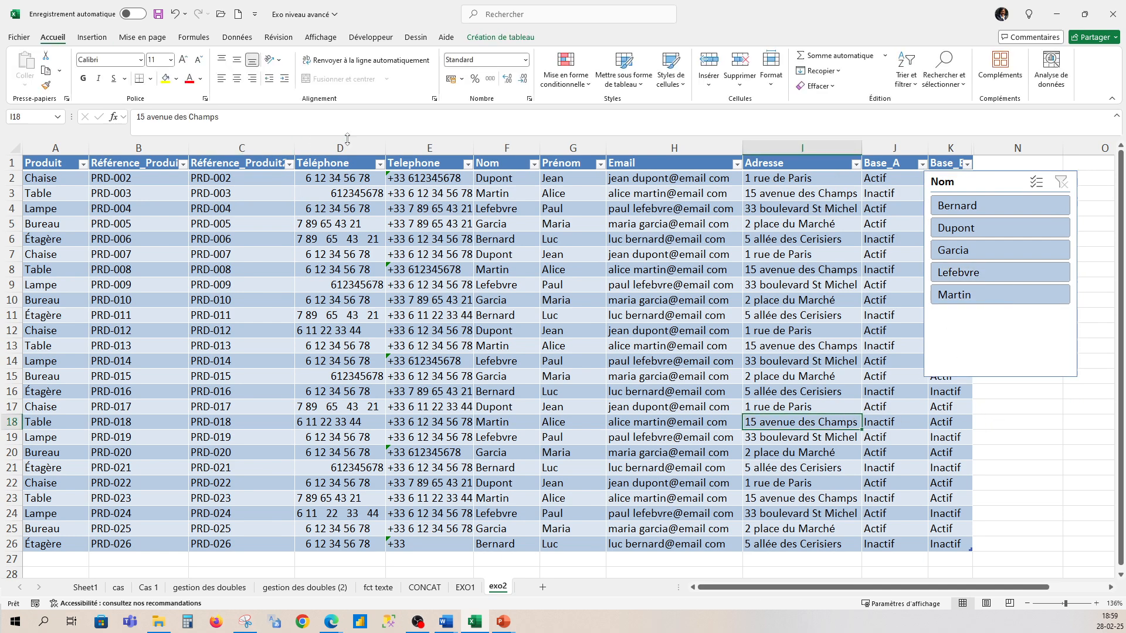
- Insert a Base_A slicer and place it below the Nom slicer
{"action": "left_click", "coordinate": [500, 37]}
{"action": "left_click", "coordinate": [242, 76]}
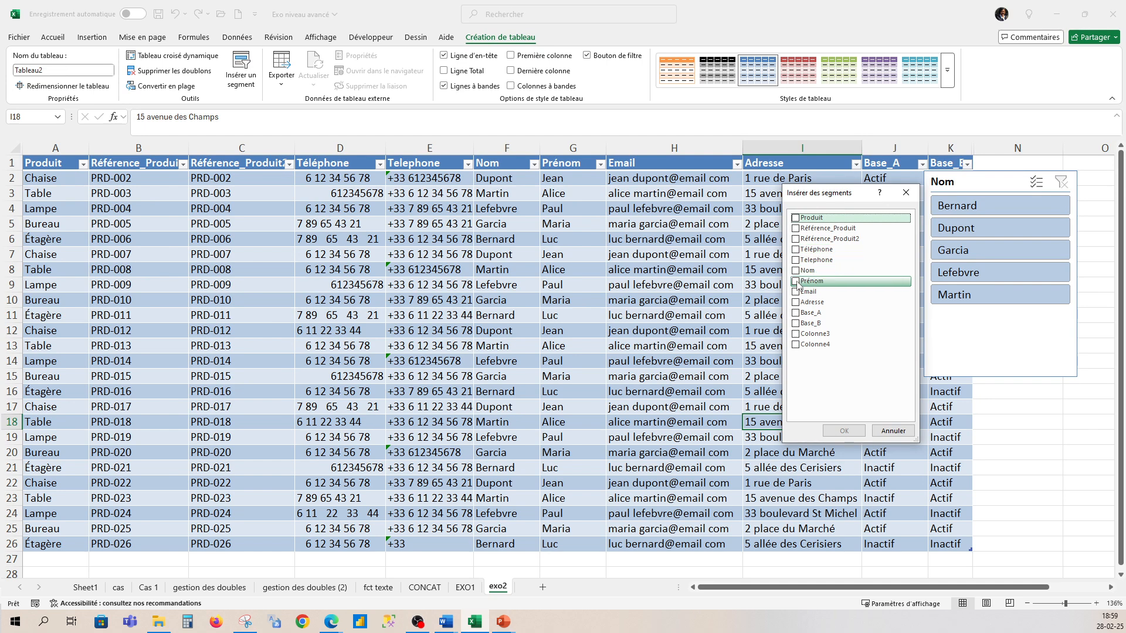
{"action": "left_click", "coordinate": [796, 314]}
{"action": "left_click", "coordinate": [843, 434]}
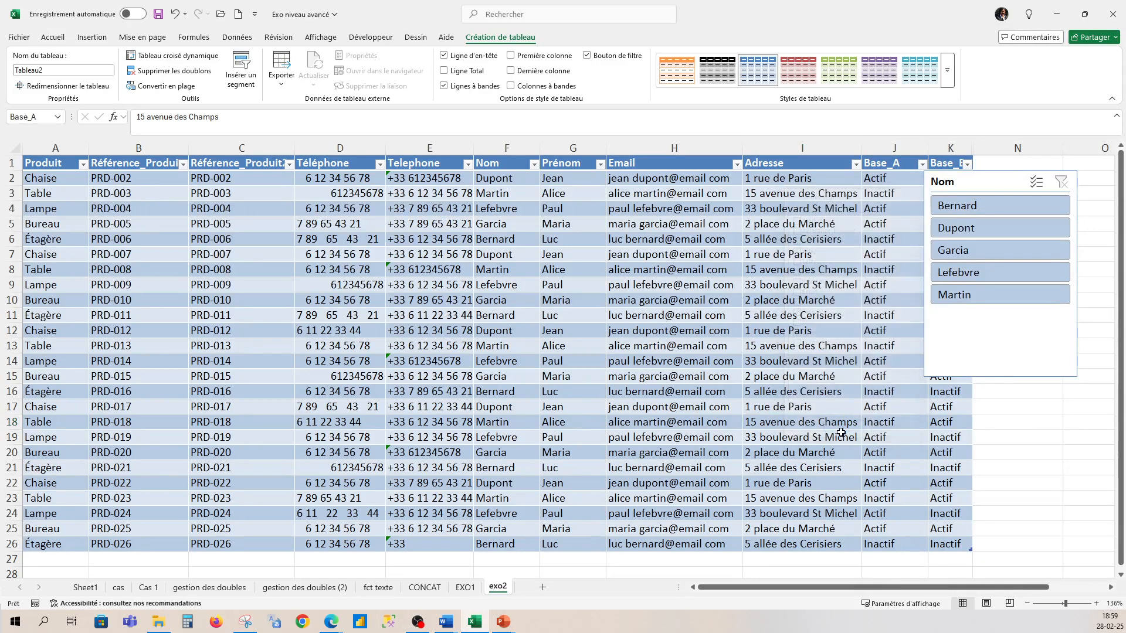
{"action": "left_click_drag", "start_coordinate": [580, 276], "coordinate": [1002, 402]}
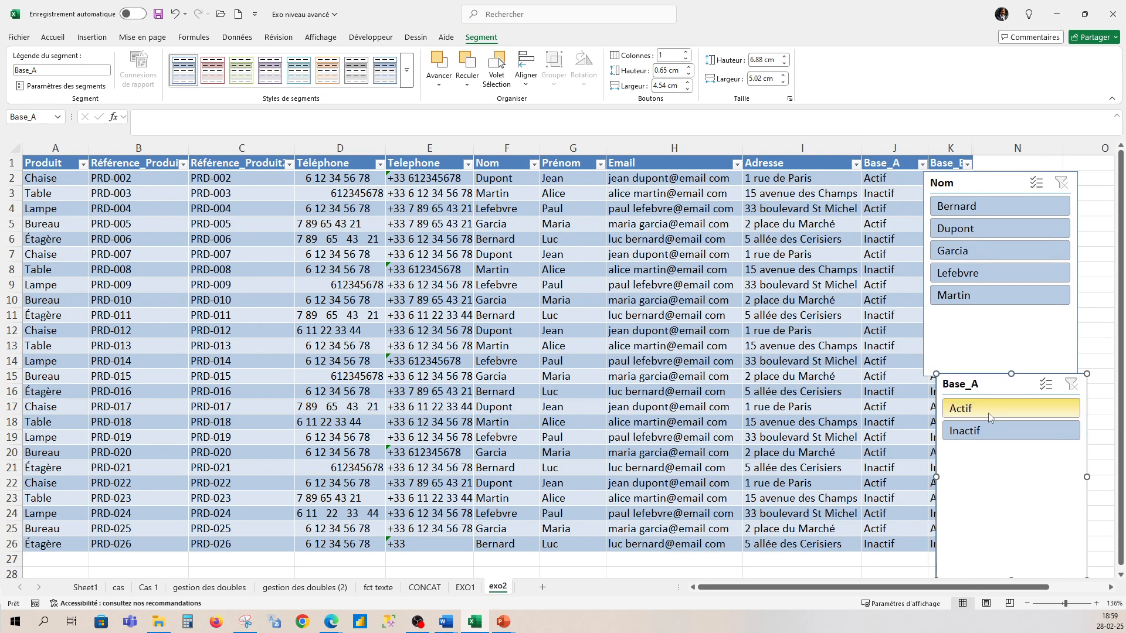
- Filter the table to Inactif in Base_A and Martin in Nom
{"action": "left_click", "coordinate": [992, 414]}
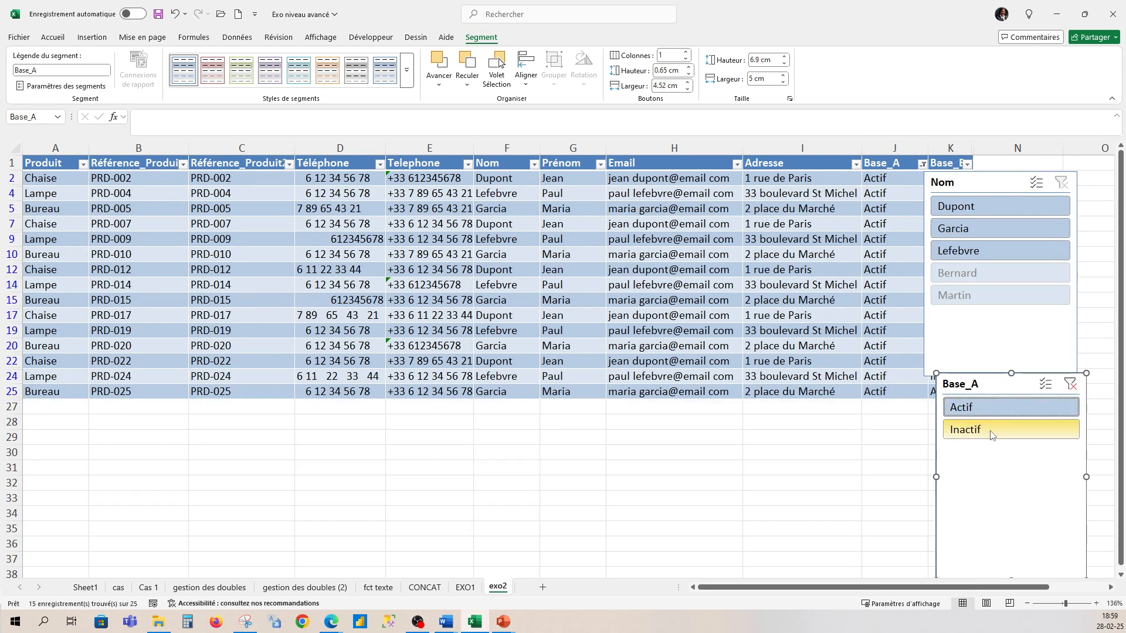
{"action": "left_click", "coordinate": [992, 434]}
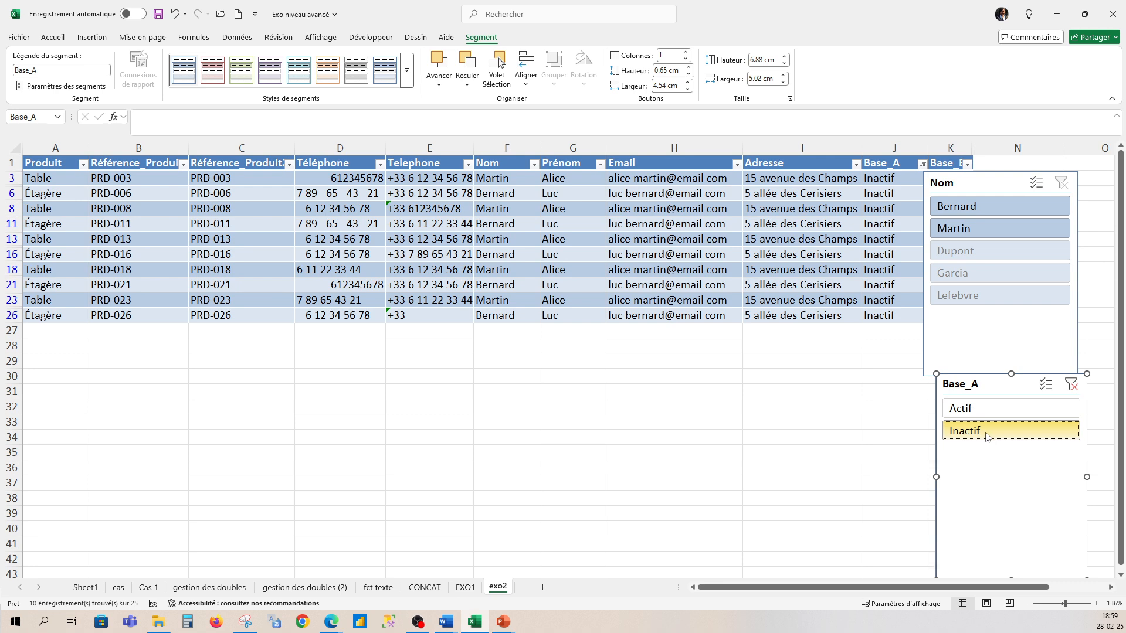
{"action": "left_click", "coordinate": [987, 212]}
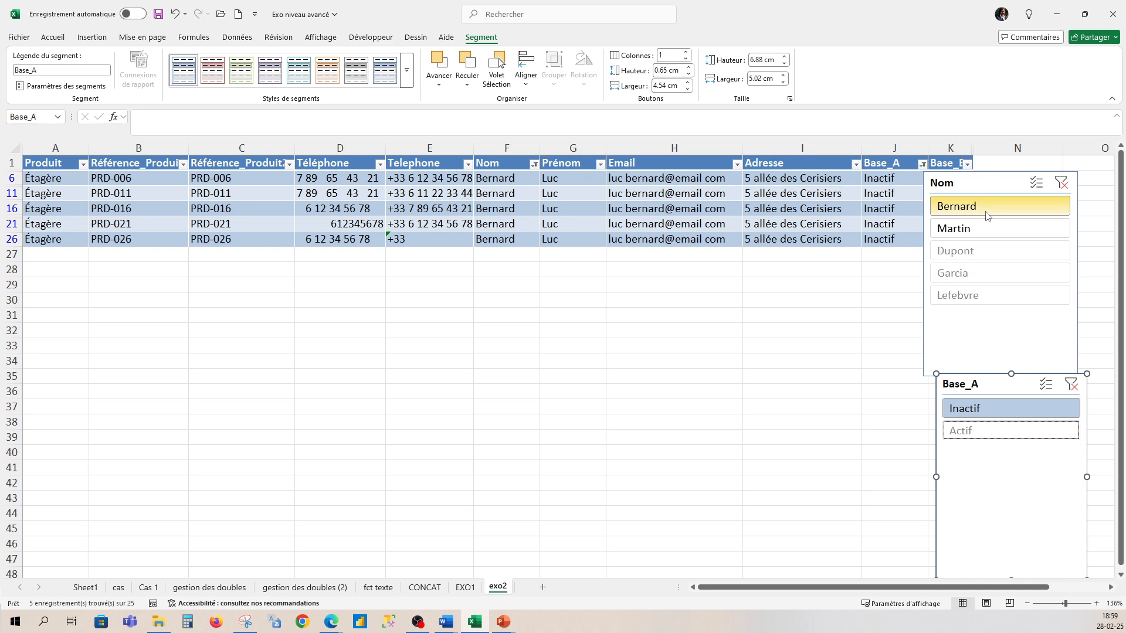
{"action": "left_click", "coordinate": [989, 235]}
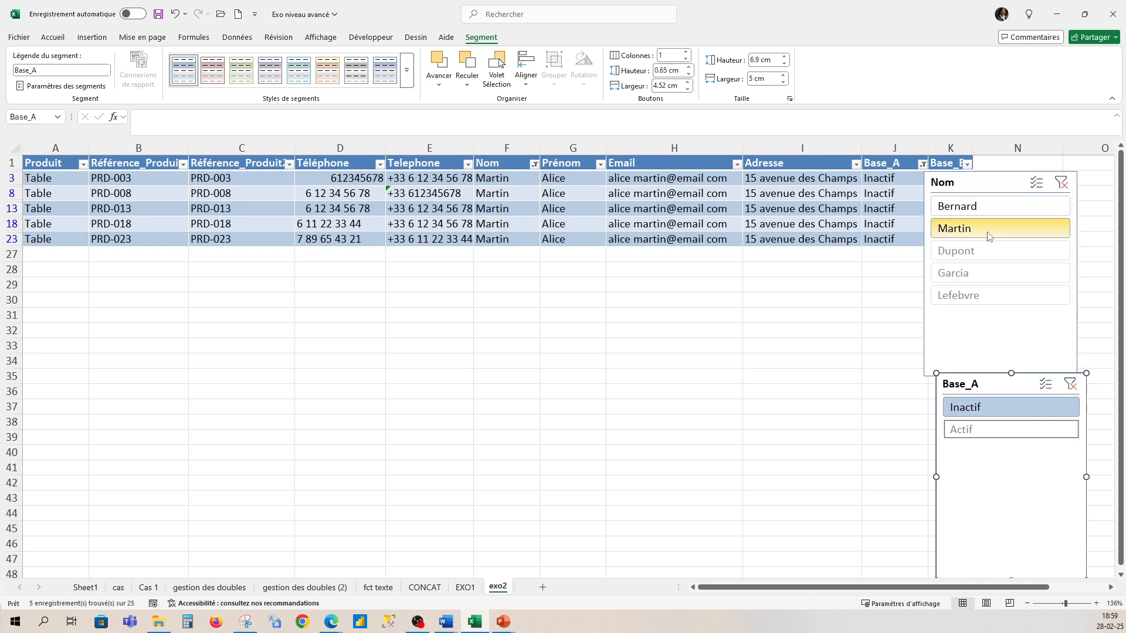